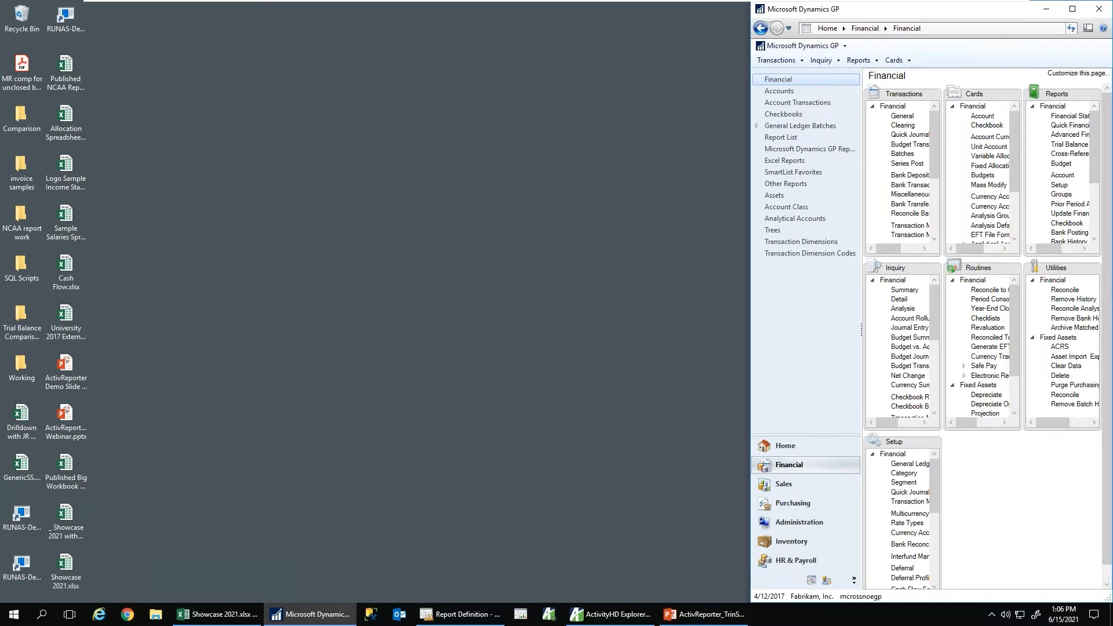
Step: Switch to the Showcase 2021 workbook, drill down on the 2017 Cash balance and browse its journal detail
mouse_move(665, 2)
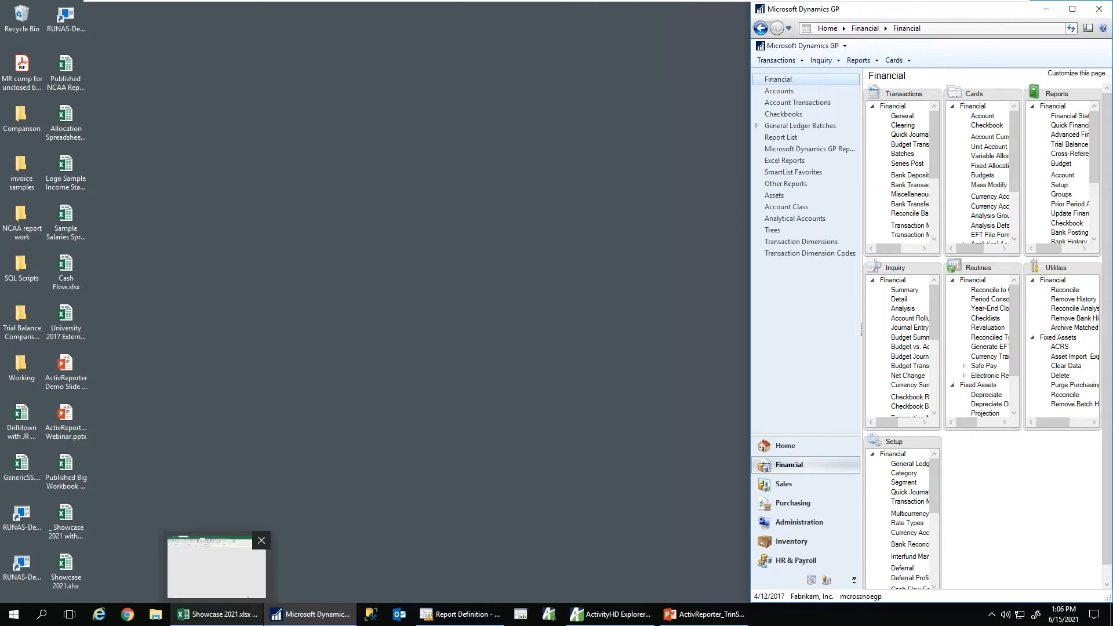
left_click(210, 619)
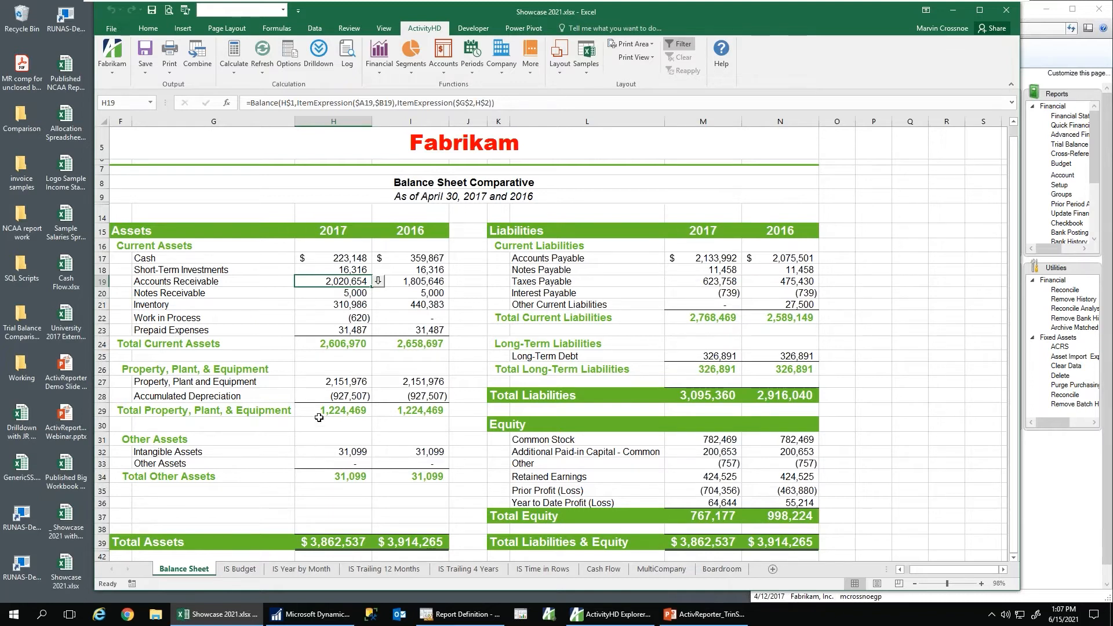
left_click(351, 259)
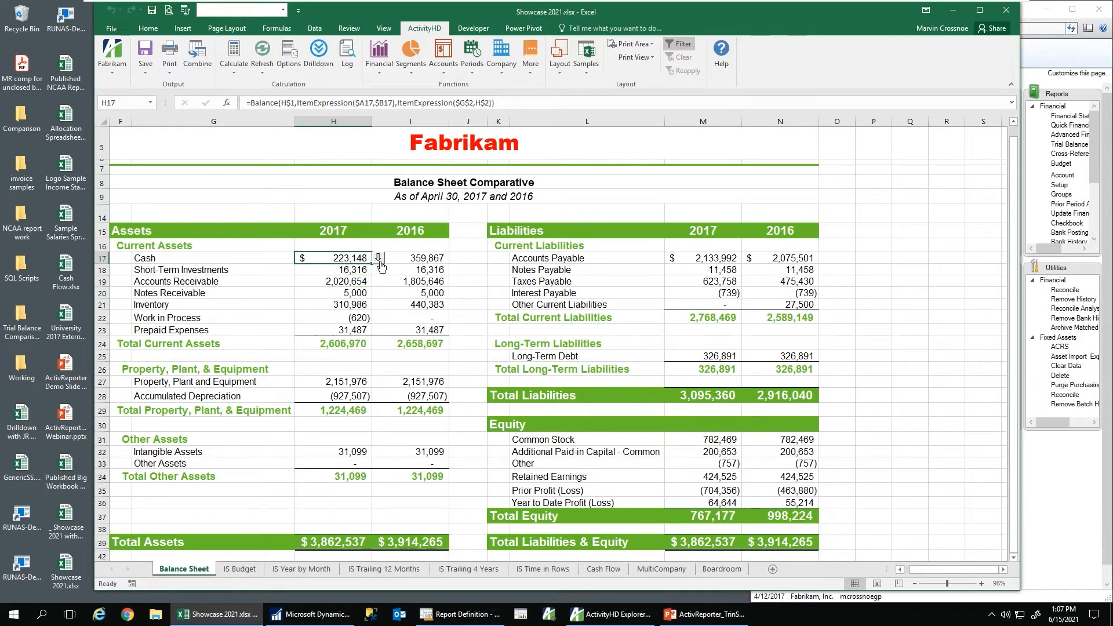
left_click(379, 261)
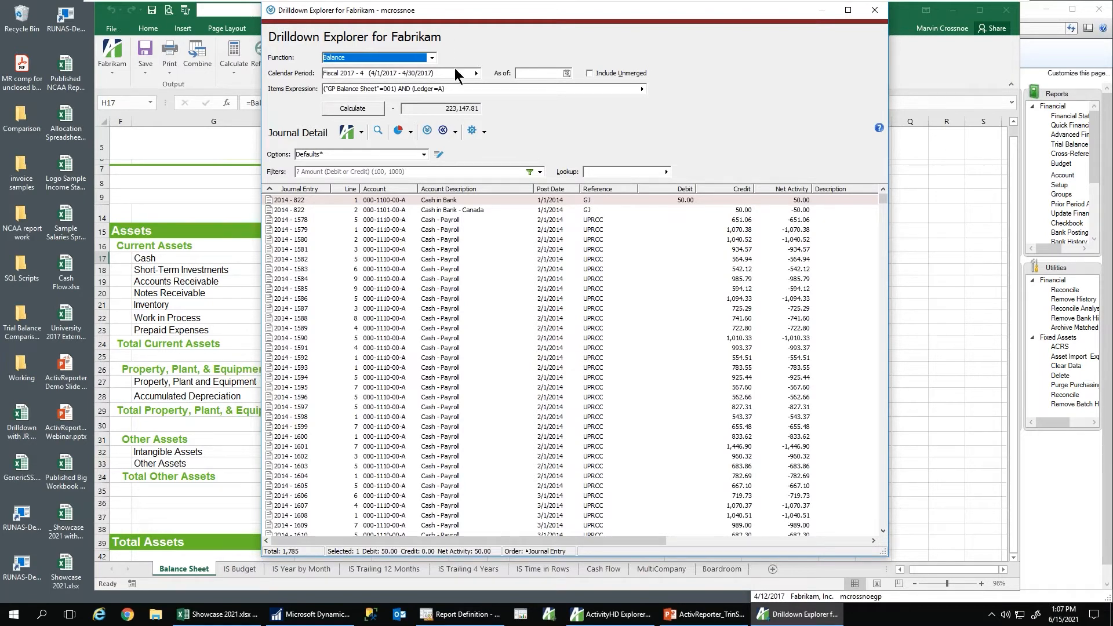
left_click_drag(447, 15, 589, 17)
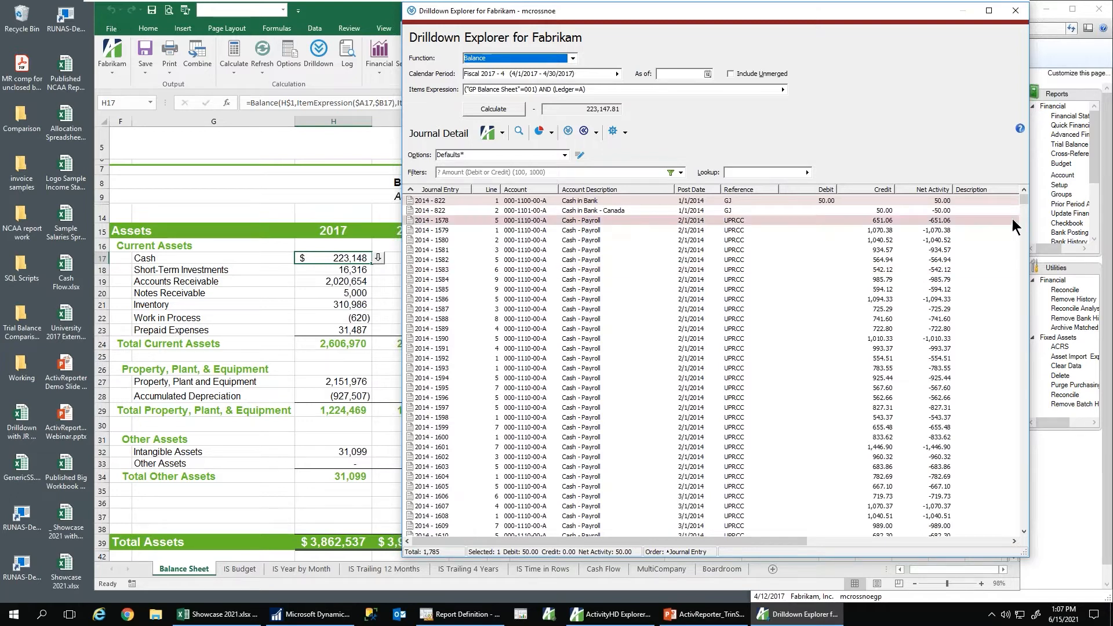
left_click_drag(1023, 218, 1024, 448)
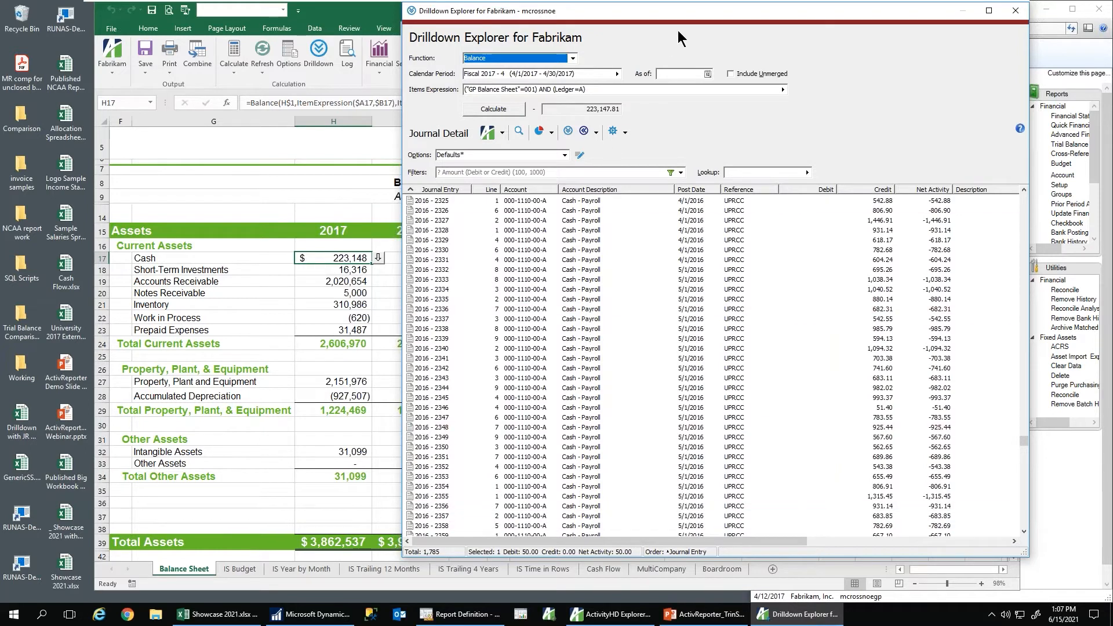
left_click_drag(681, 11, 538, 18)
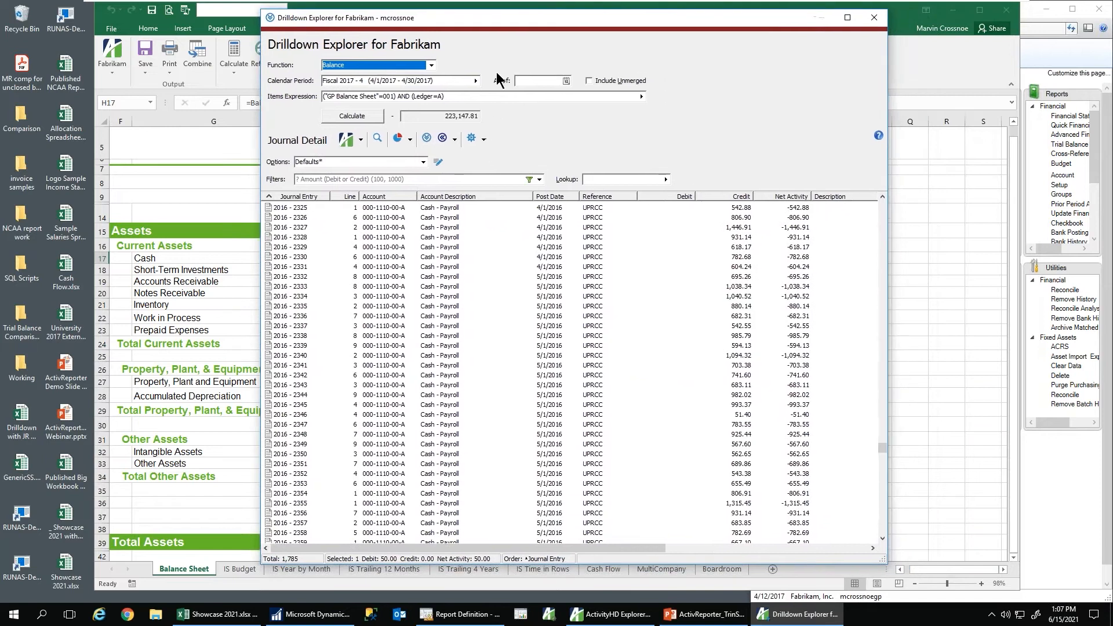
Step: Drill into payroll journal entry 2016 - 2335 and open the source document behind its 000-1110-00 distribution
left_click(368, 307)
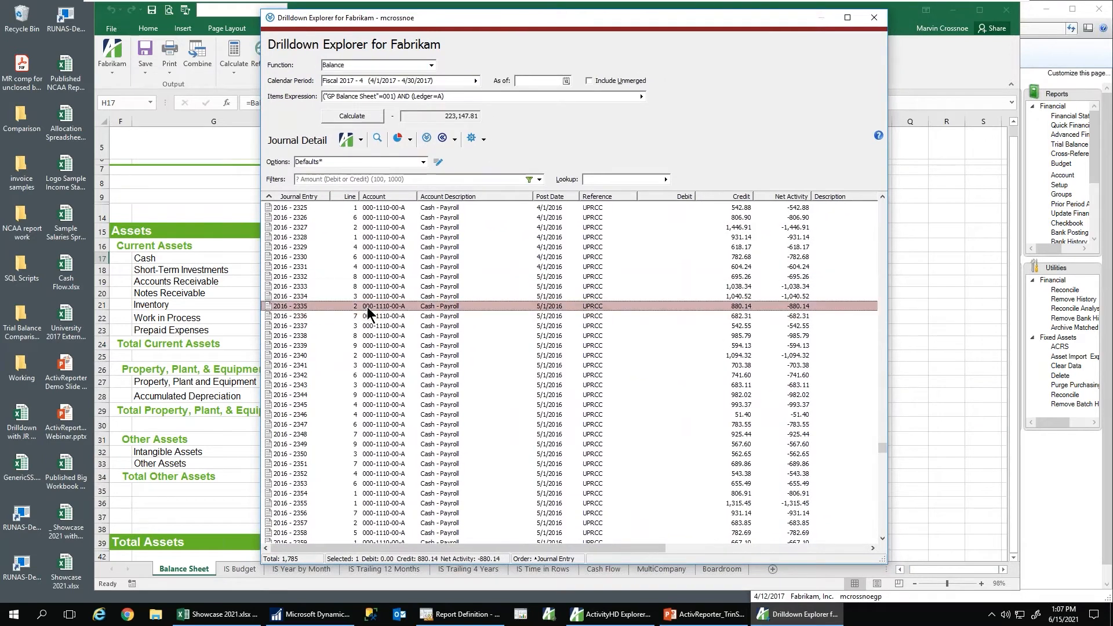
double_click(367, 308)
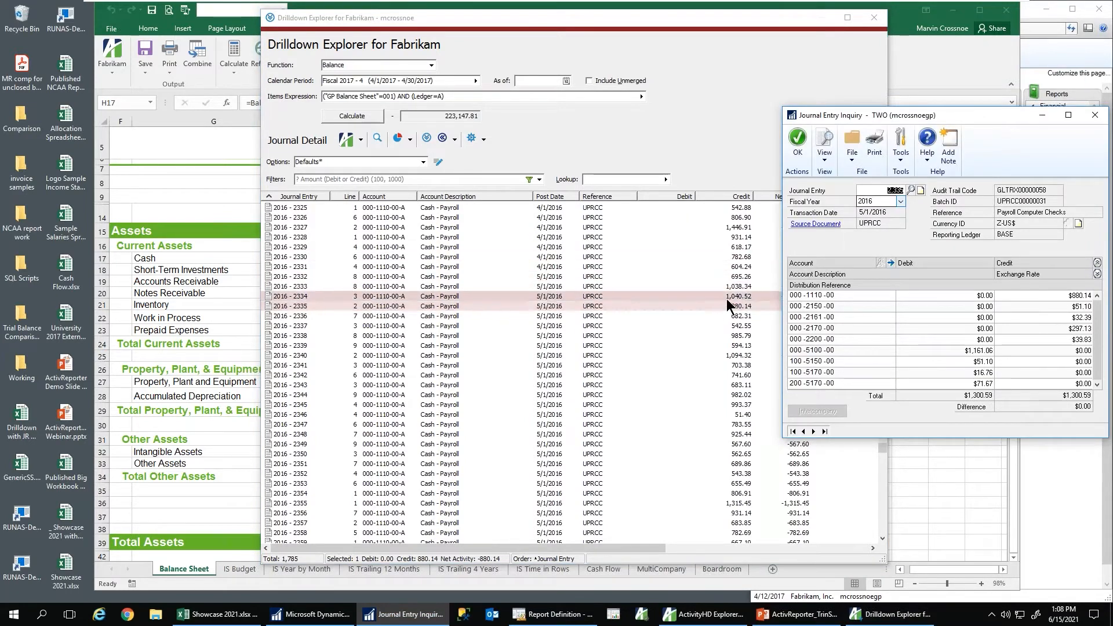
left_click(1067, 297)
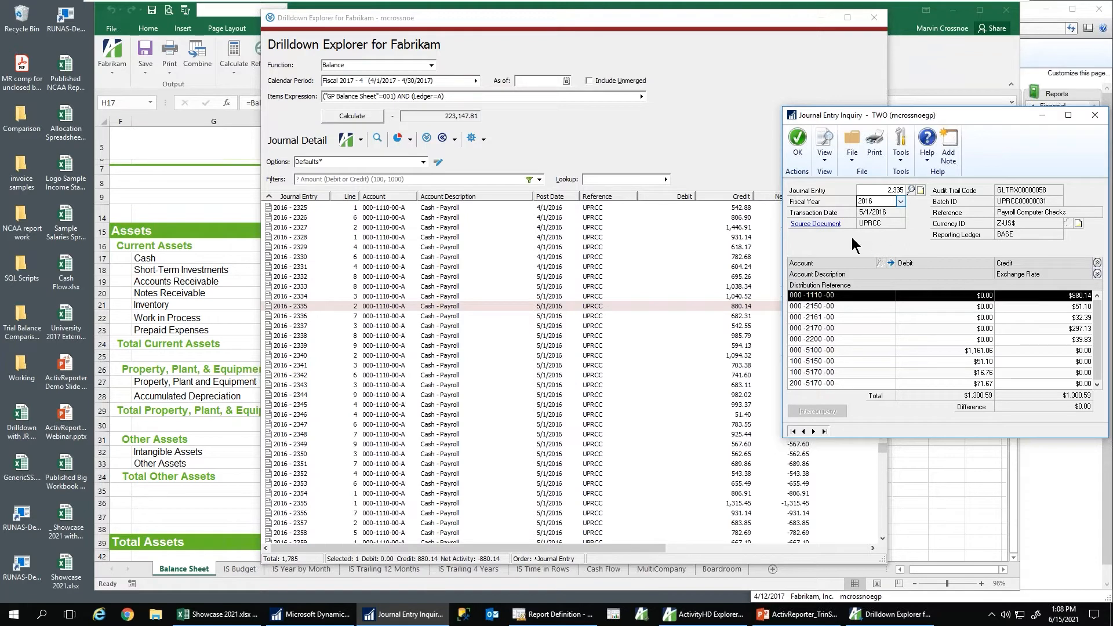
left_click(823, 230)
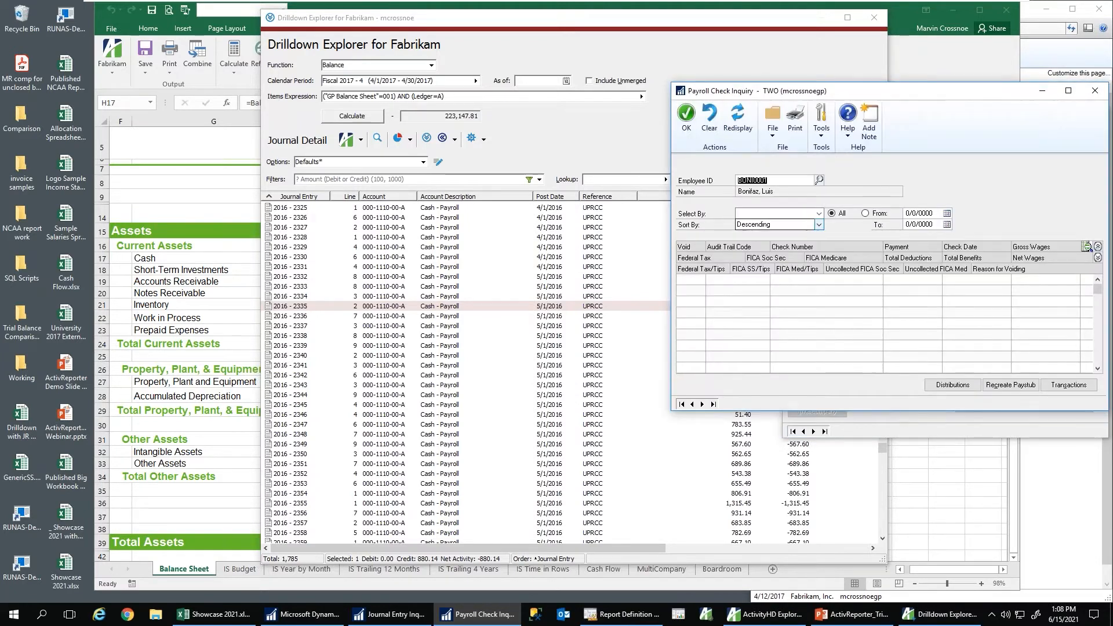
Step: Close the payroll check inquiry, the journal entry inquiry and the Drilldown Explorer to return to the balance sheet
left_click(1095, 90)
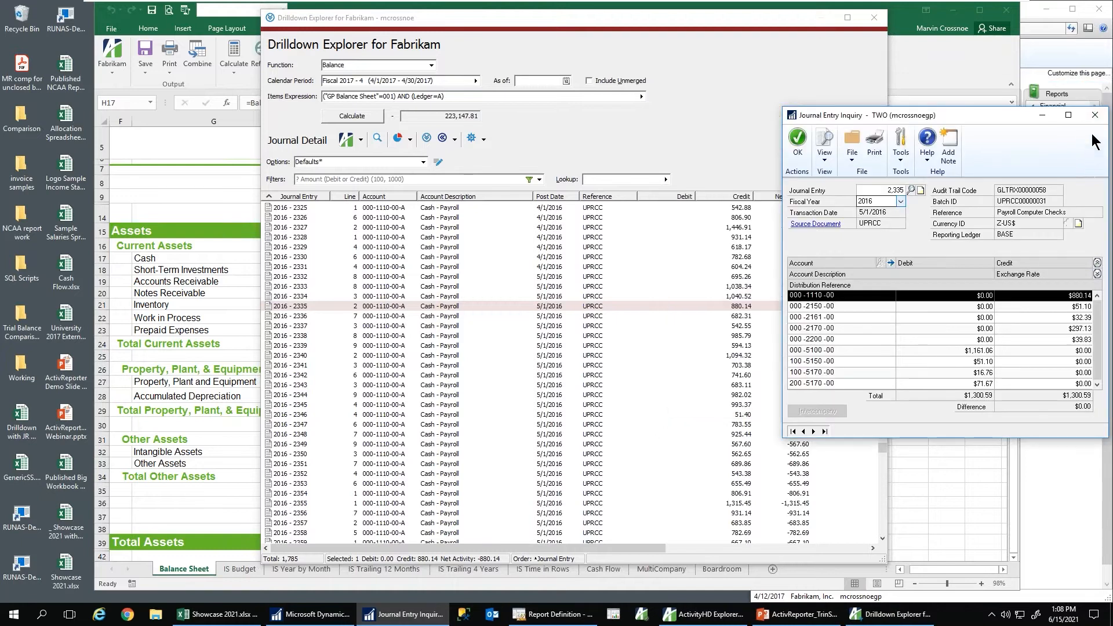
left_click(1095, 114)
left_click(656, 25)
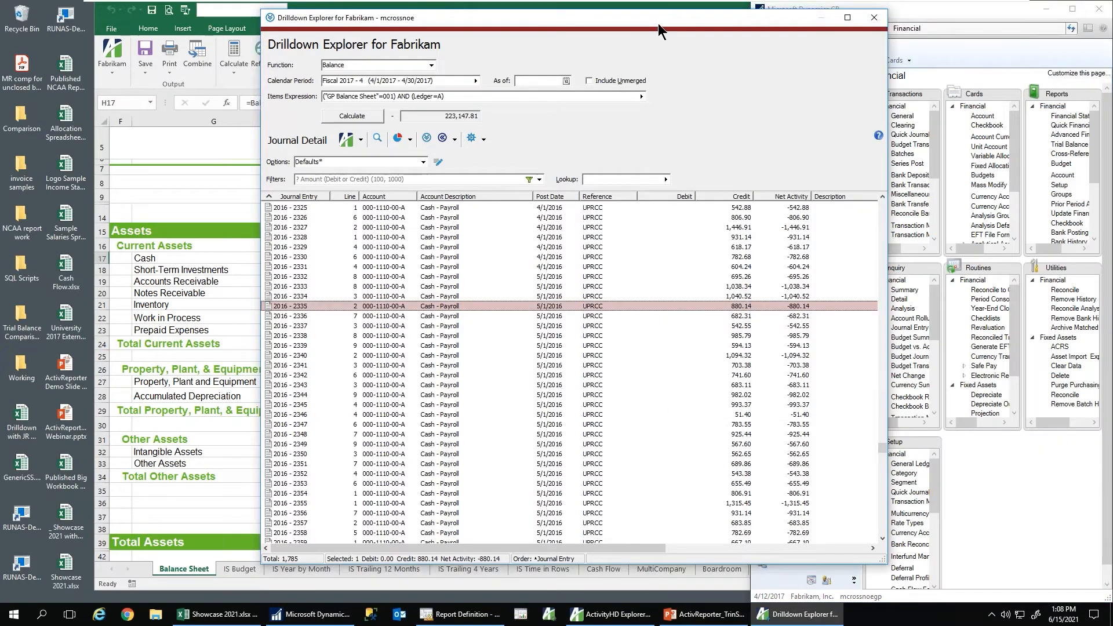
left_click(874, 17)
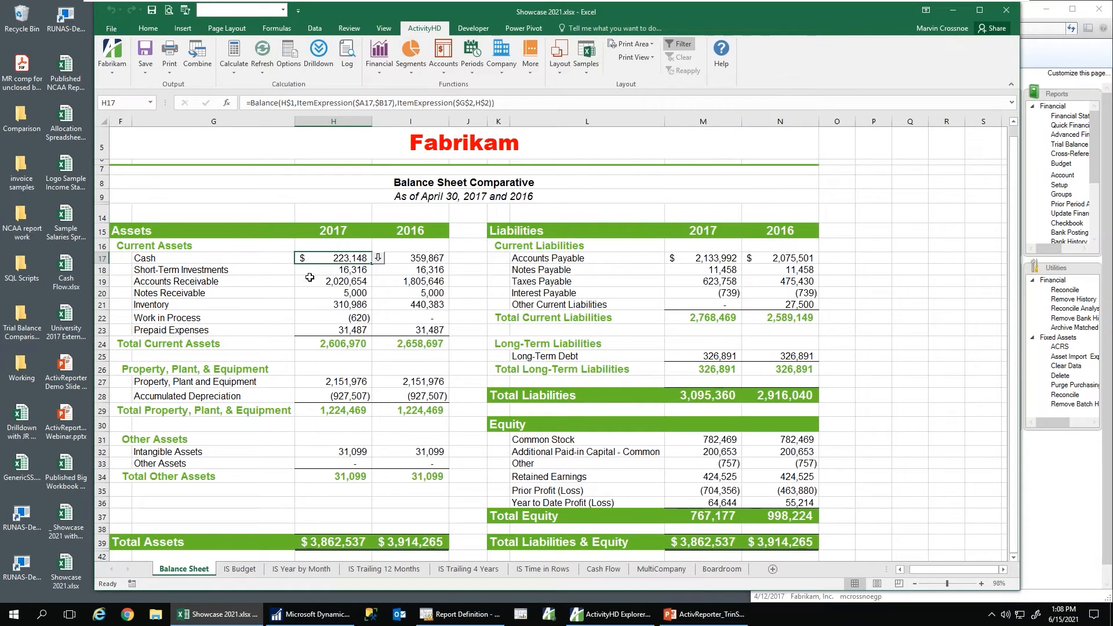
Step: Drill down on the 2017 Accounts Receivable balance and inspect the 000-1271-00 distribution of journal entry 2014.1.00 - 47
left_click(328, 282)
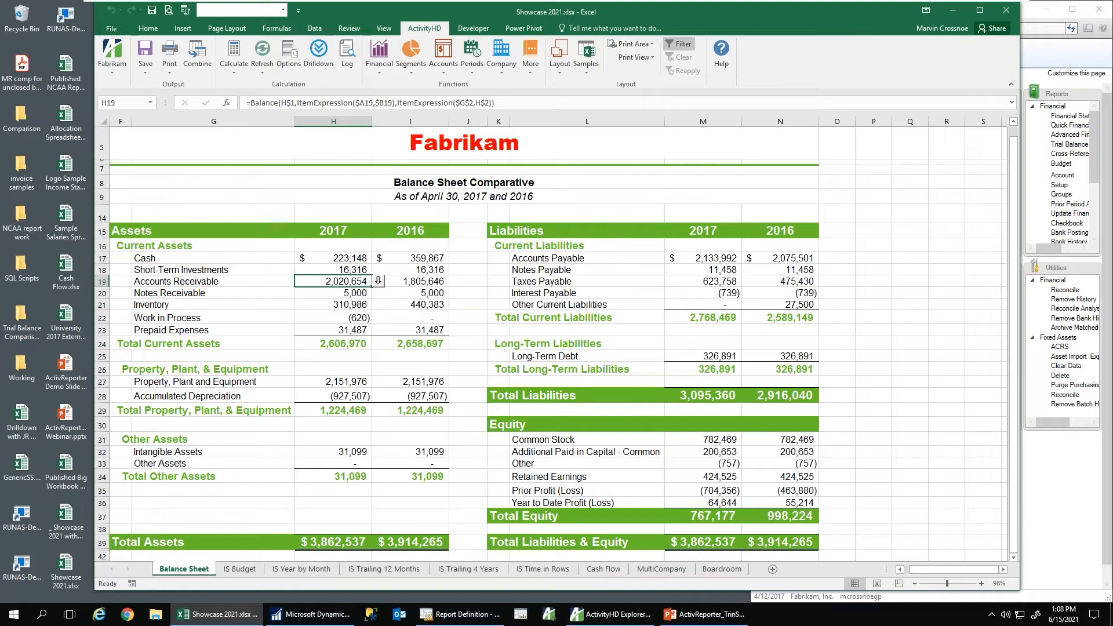
left_click(378, 281)
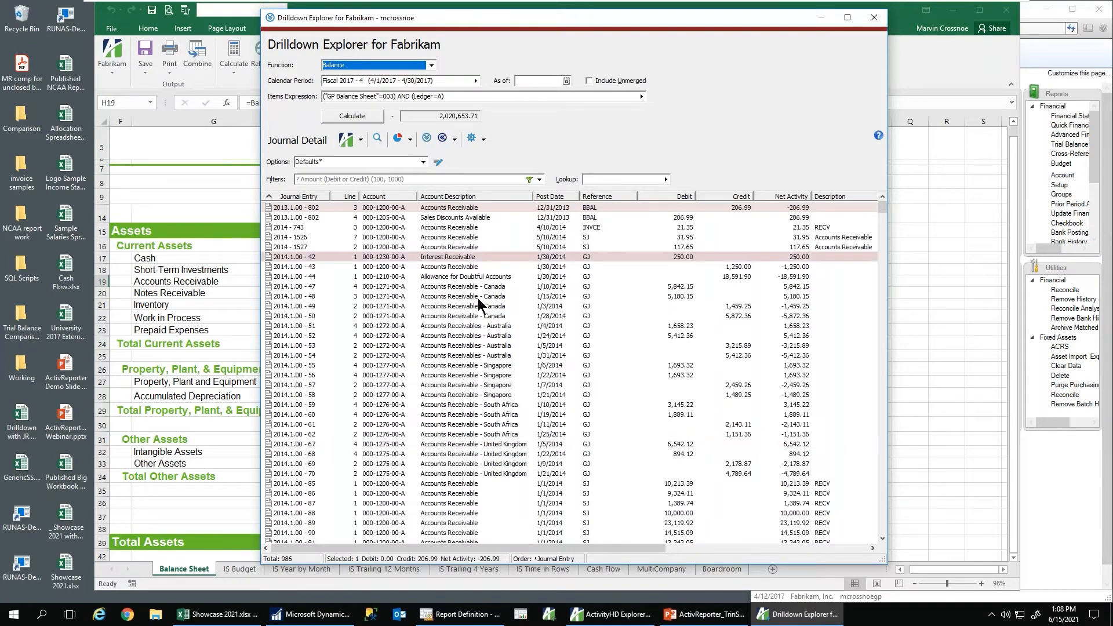
left_click(473, 347)
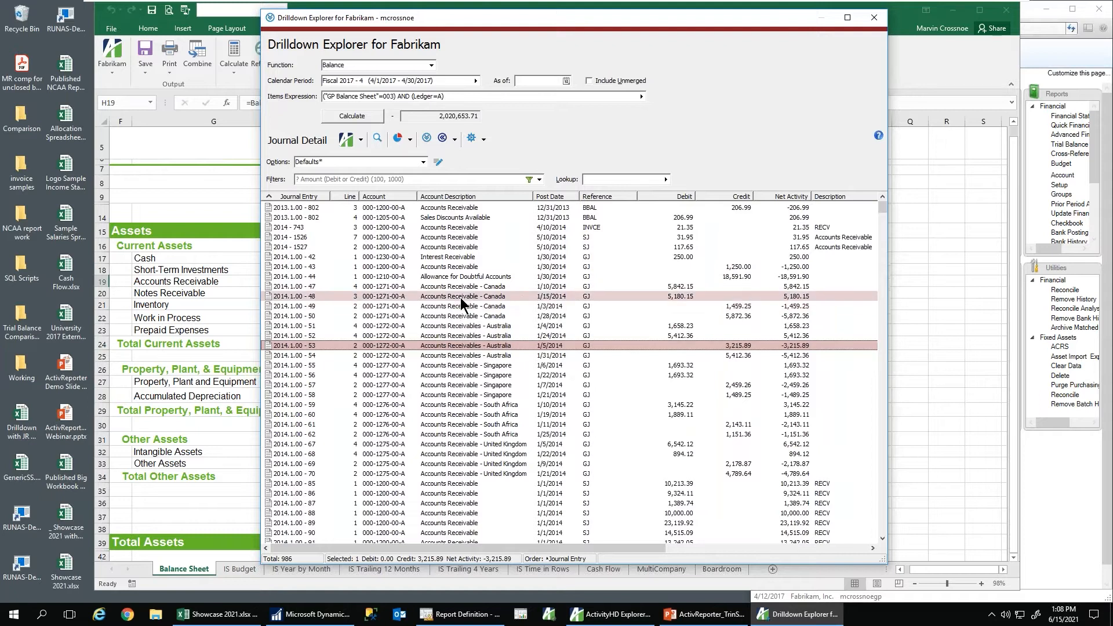
left_click(607, 287)
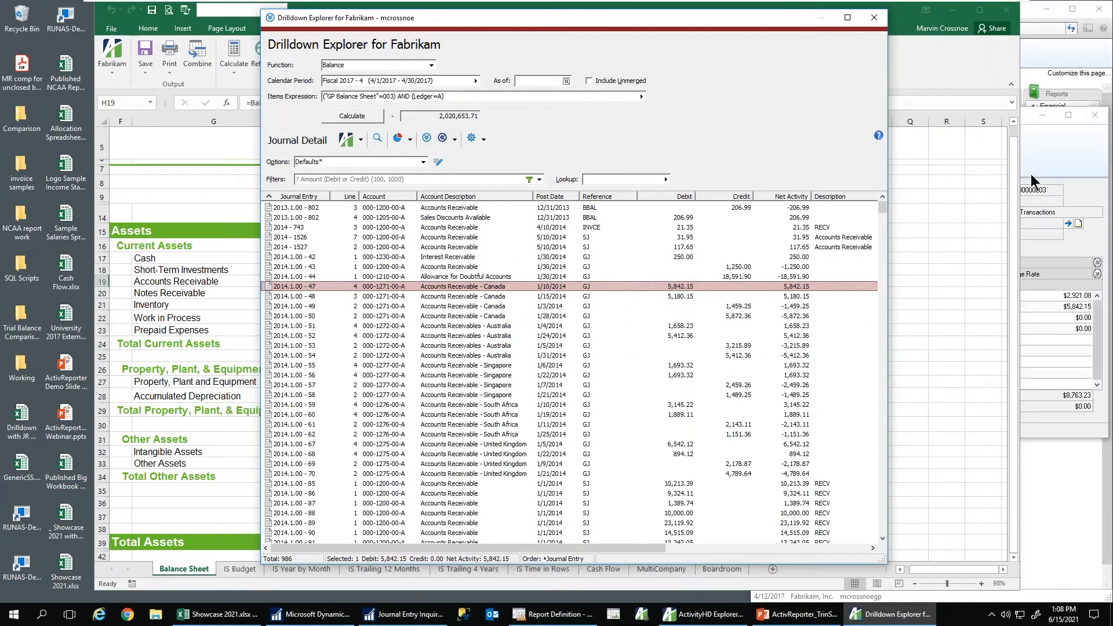
left_click(1035, 137)
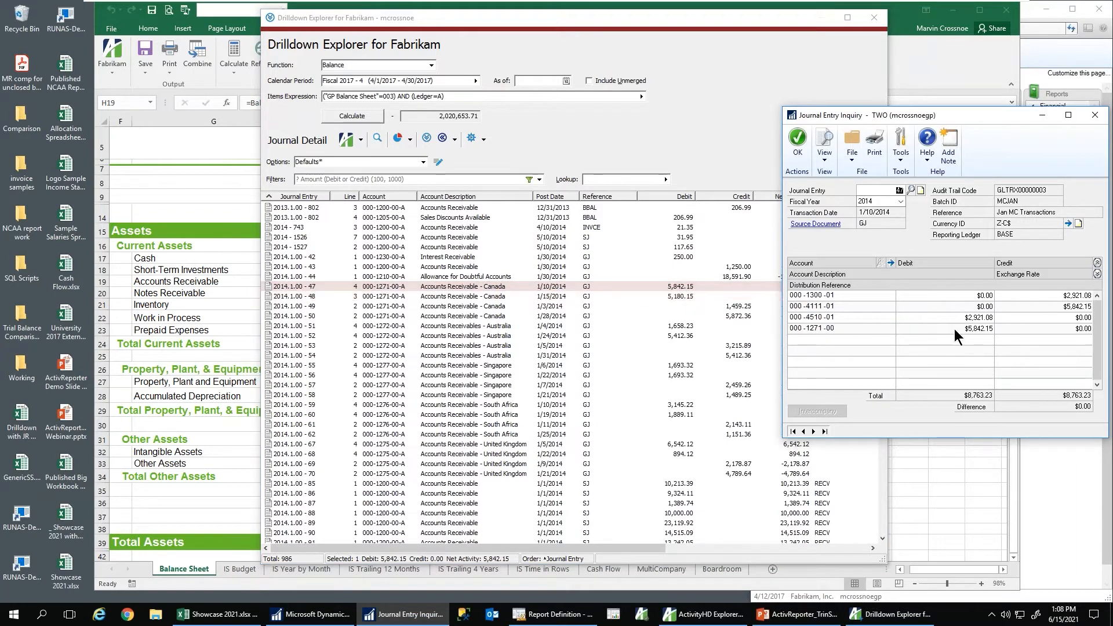
left_click(986, 332)
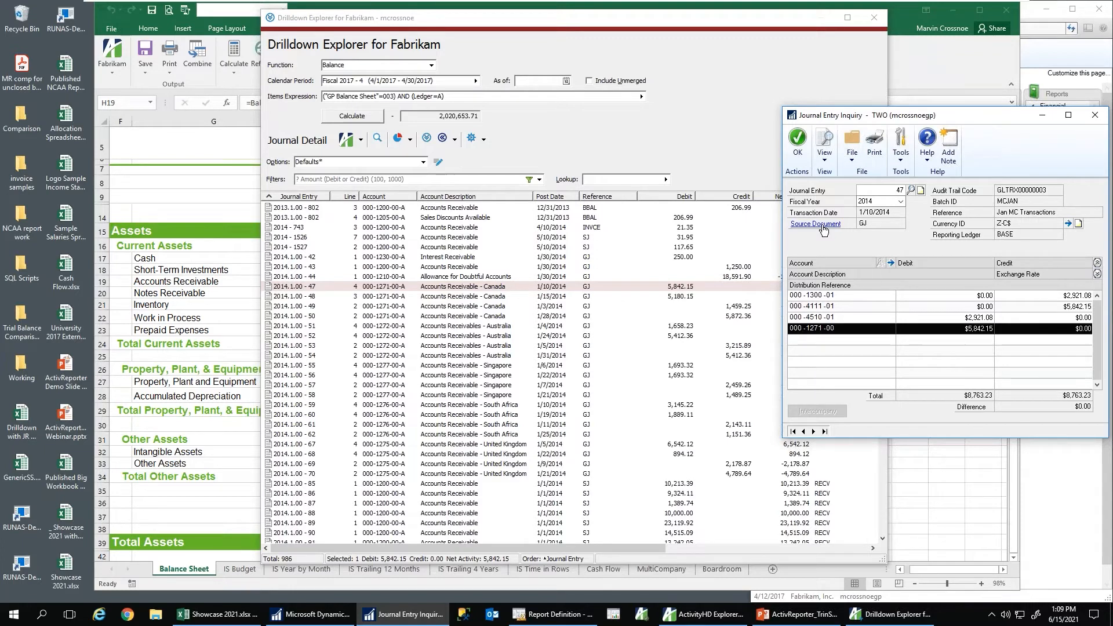
Step: Close the journal entry and drilldown windows, and highlight the asset and liability columns on the Balance Sheet
left_click(1096, 115)
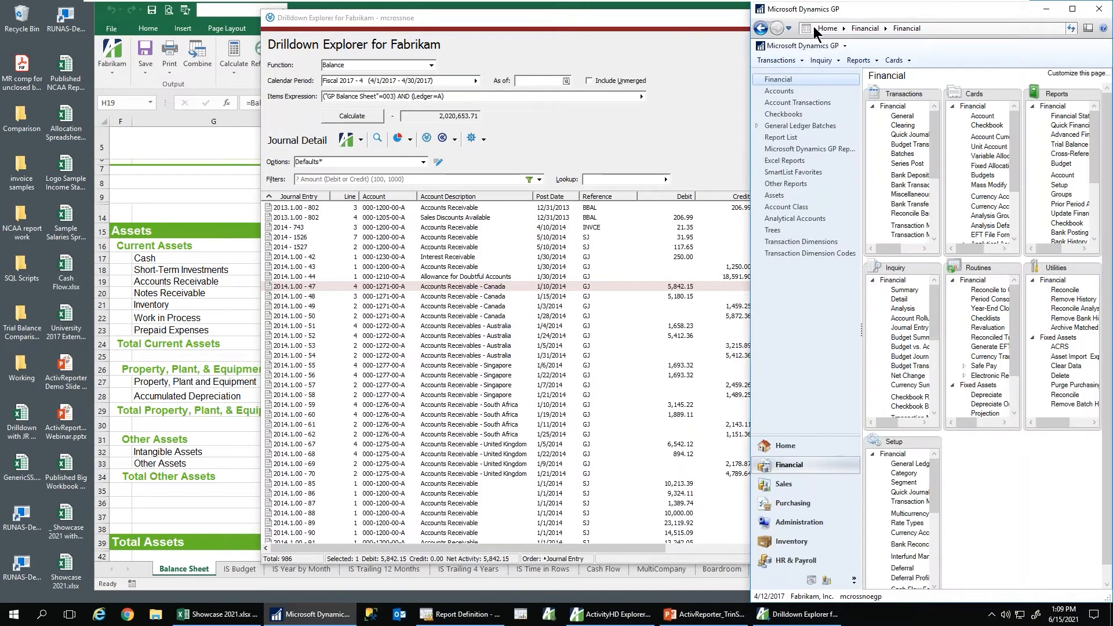
left_click(629, 24)
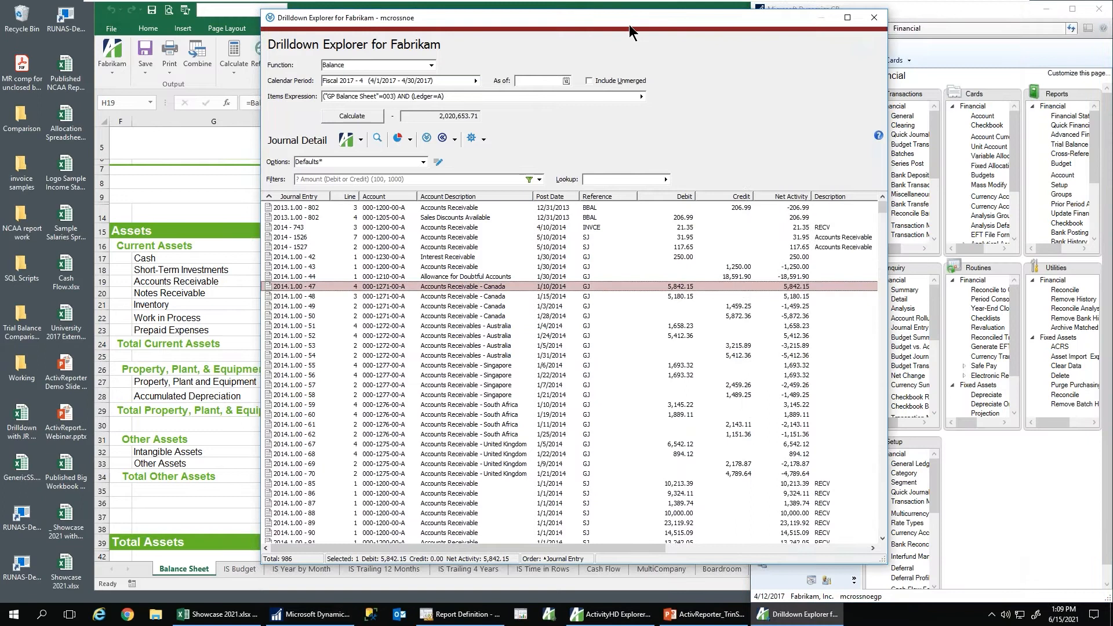
left_click(873, 17)
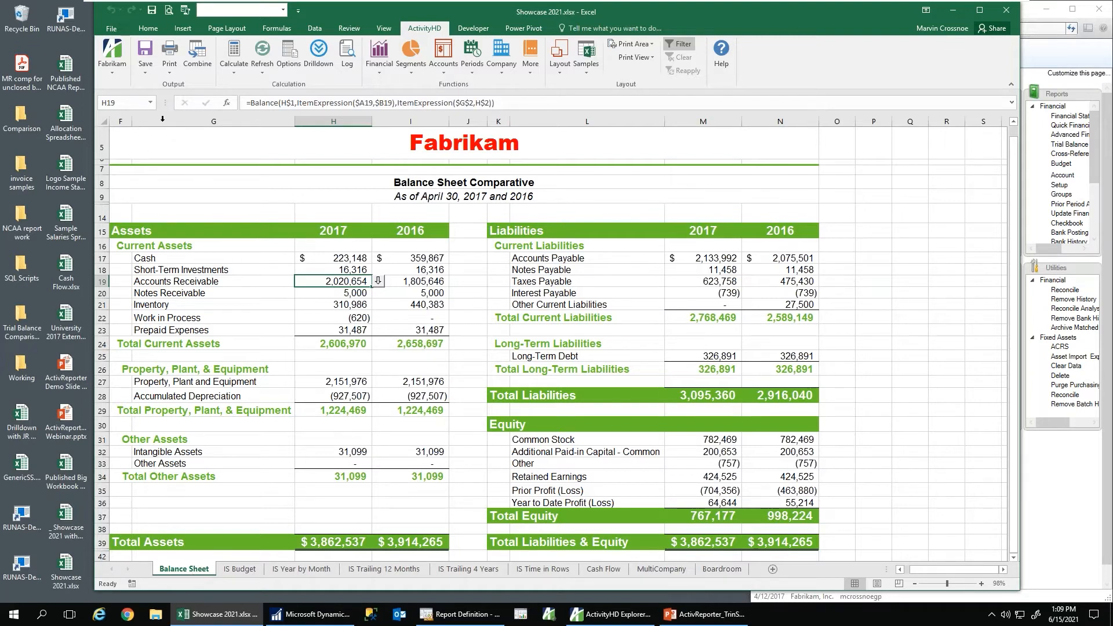
left_click_drag(162, 119, 411, 123)
left_click_drag(580, 121, 756, 123)
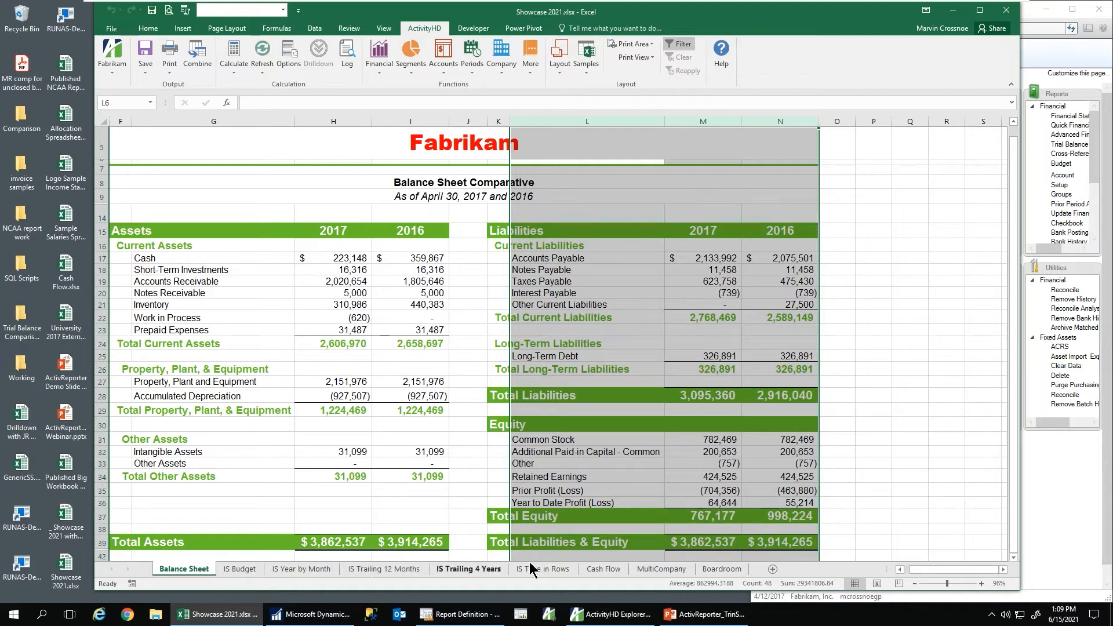
Step: Open the IS Budget sheet and highlight its Budget column, Variance column and Actual Expenses by Type chart
left_click(244, 571)
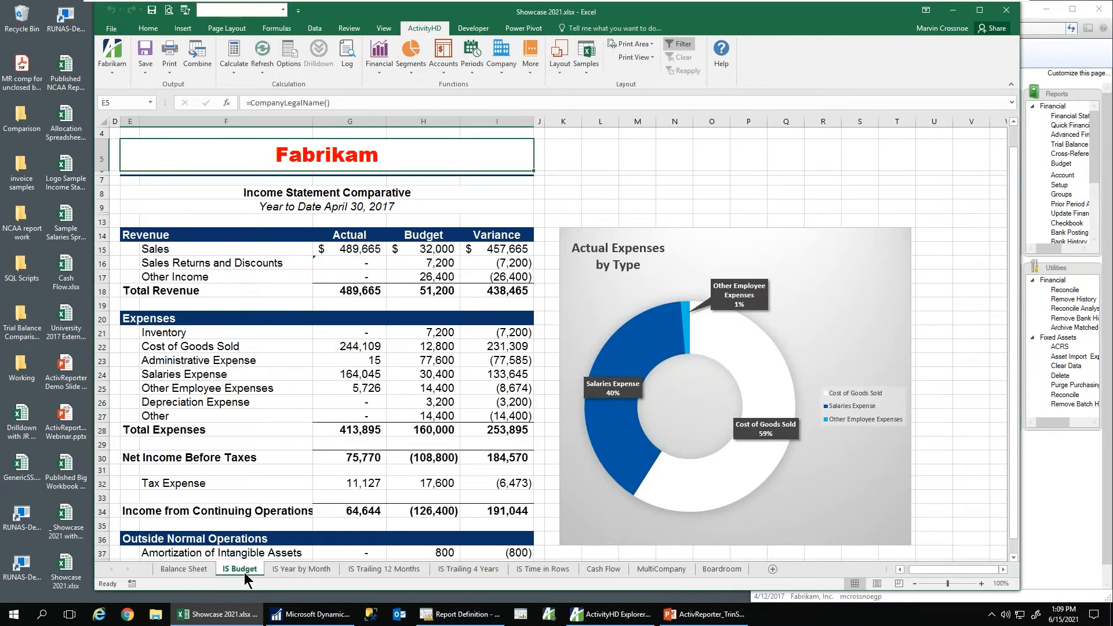
left_click(423, 121)
left_click(492, 122)
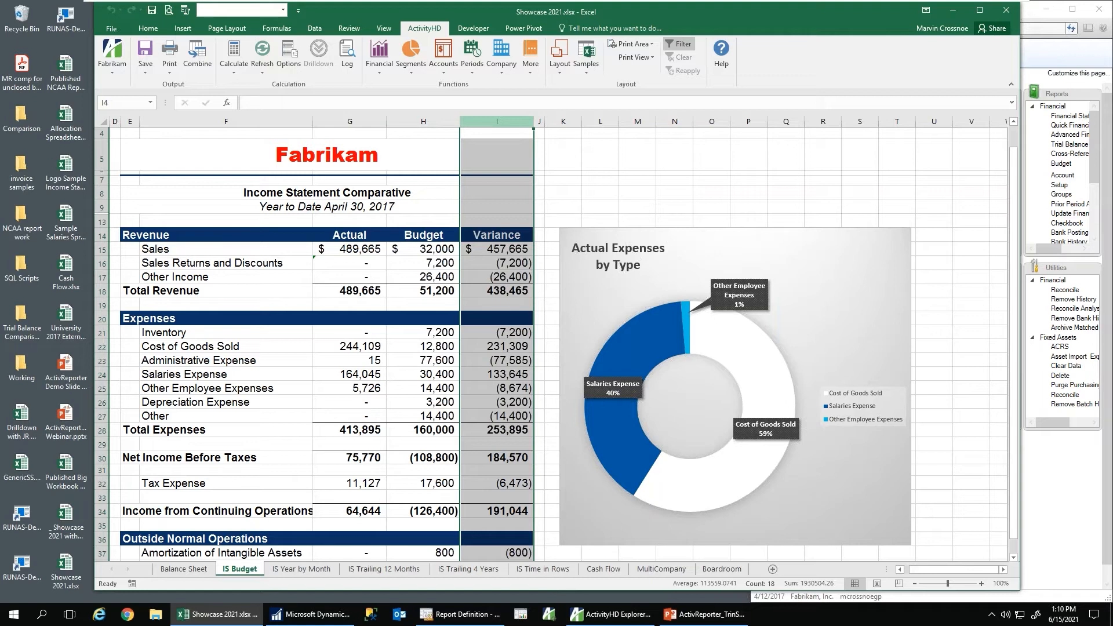
left_click(754, 348)
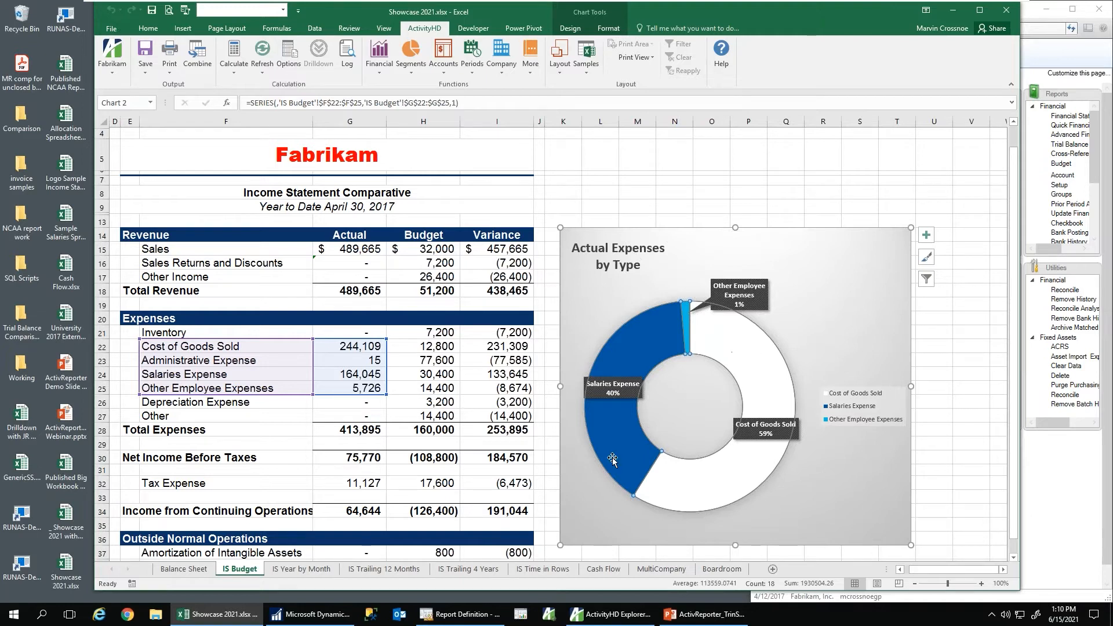
Step: On the IS Year by Month sheet, set the As of date in the workbook options to April 30, 2017
left_click(301, 570)
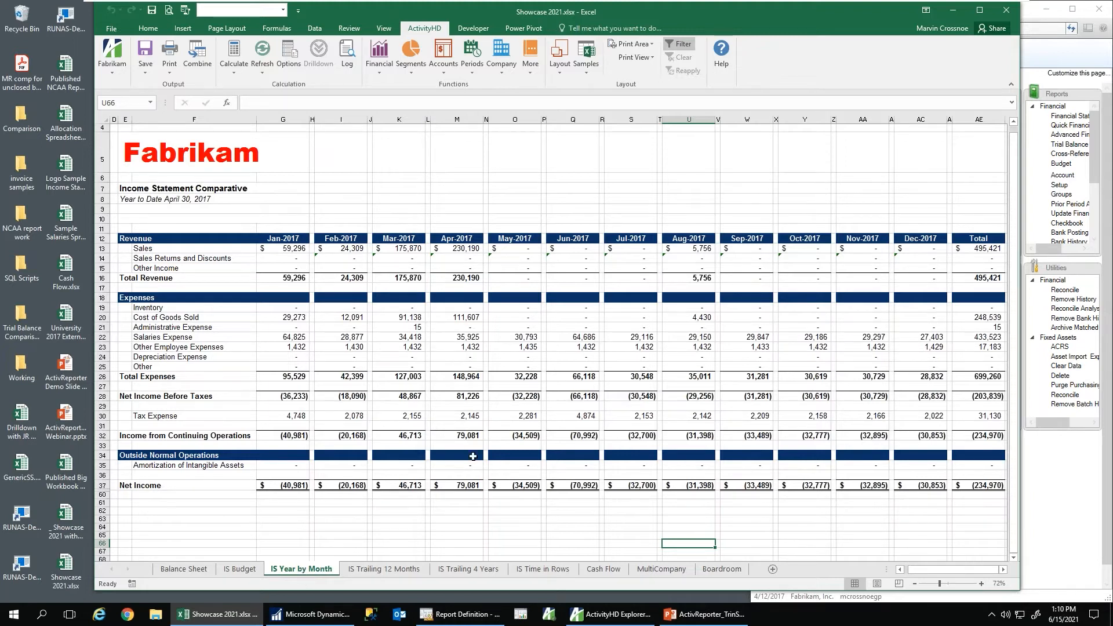
left_click(457, 119)
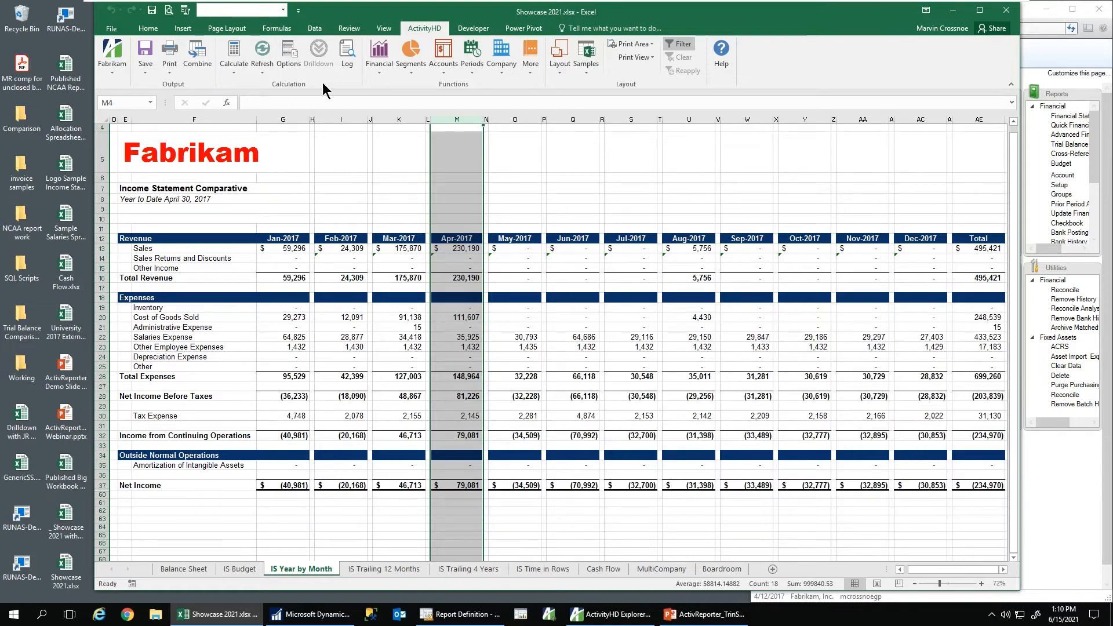
left_click(286, 58)
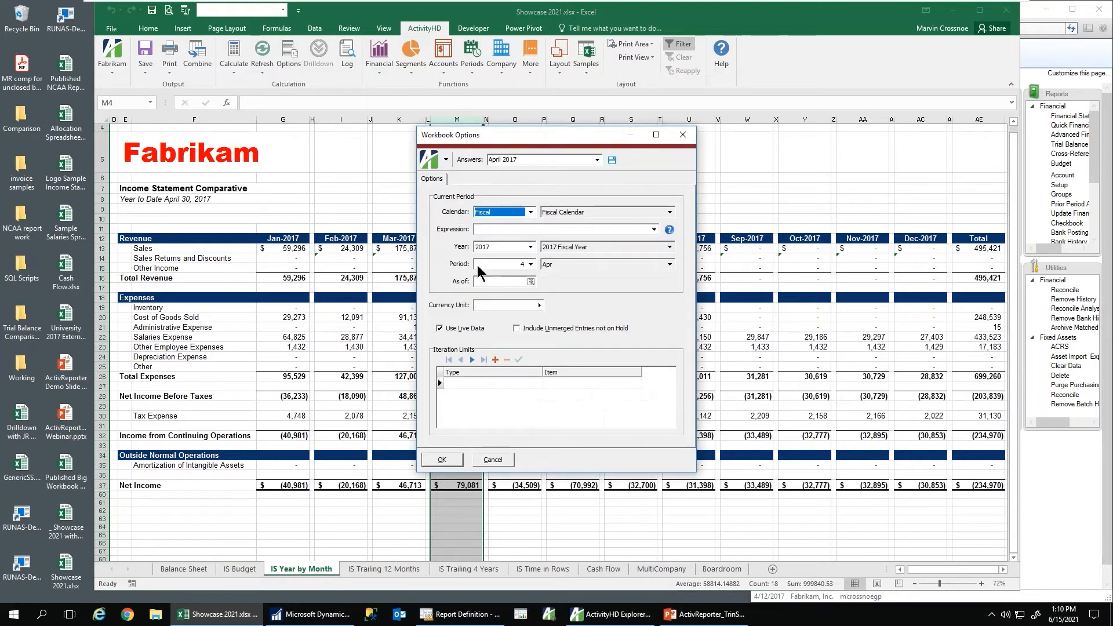
left_click(497, 283)
type("040")
type("3")
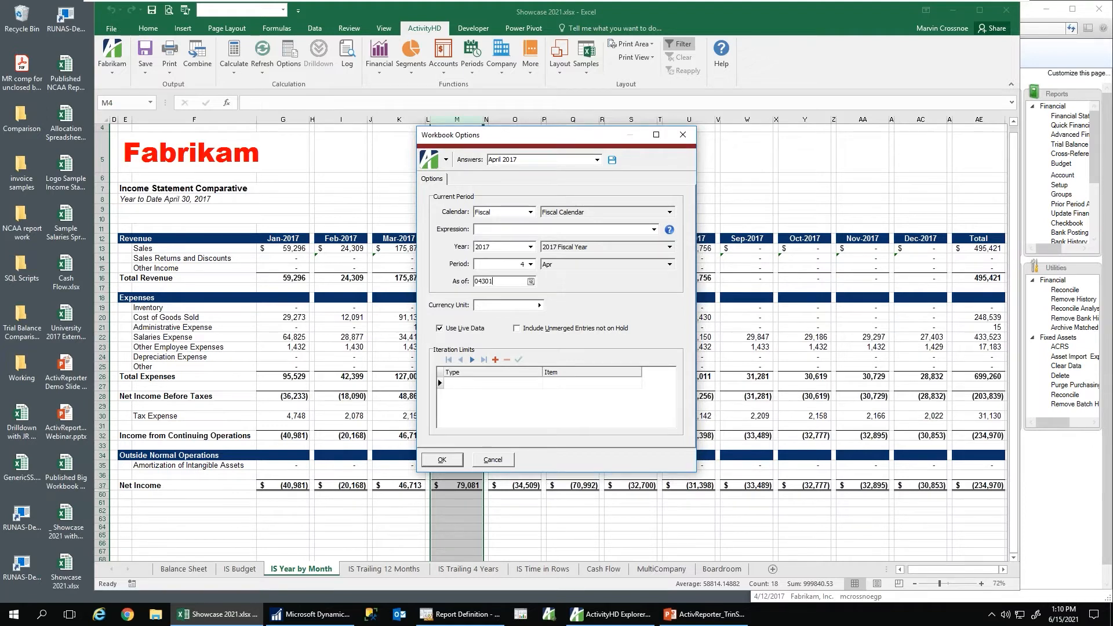
key("Return")
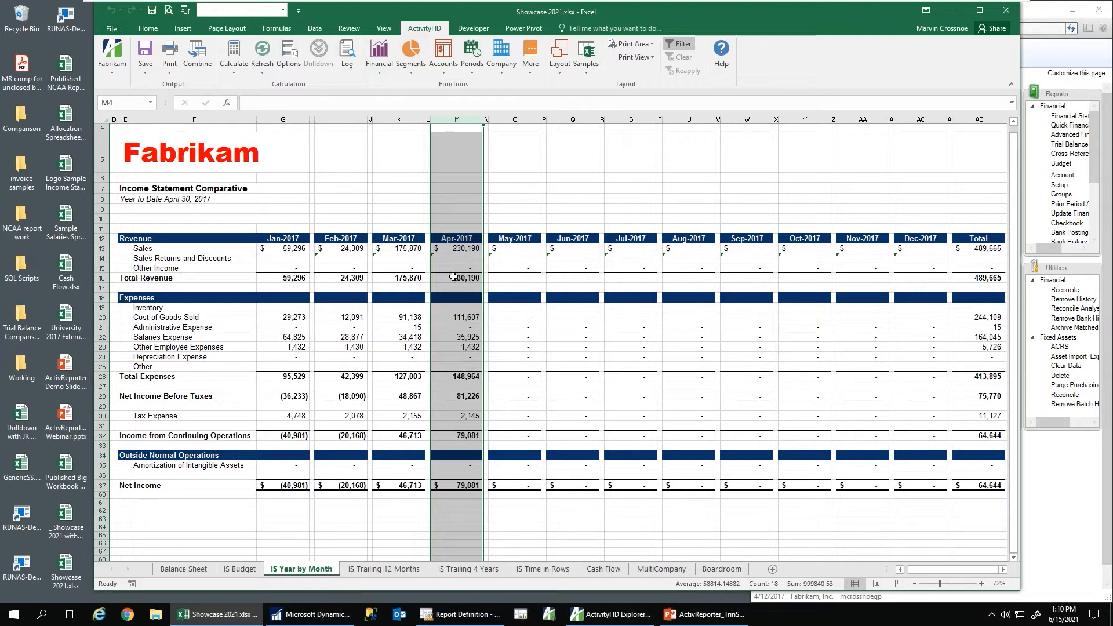
Step: Highlight the monthly columns from Apr-2017 back to Aug-2016 on IS Trailing 12 Months, and open the IS Trailing 4 Years sheet
left_click(384, 569)
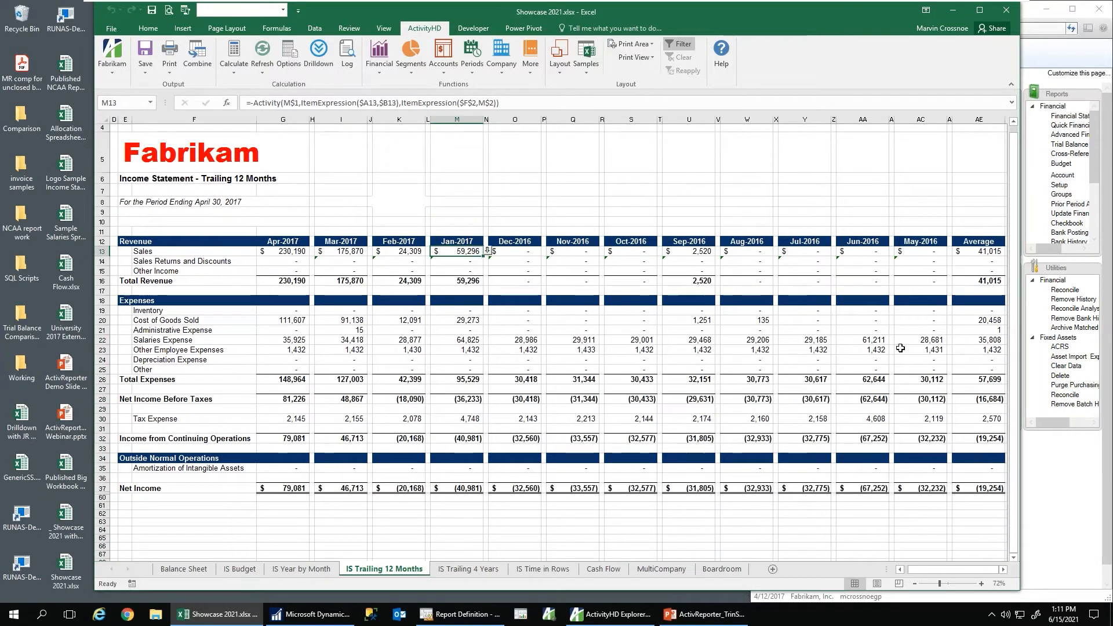
left_click(283, 119)
left_click_drag(313, 119, 754, 122)
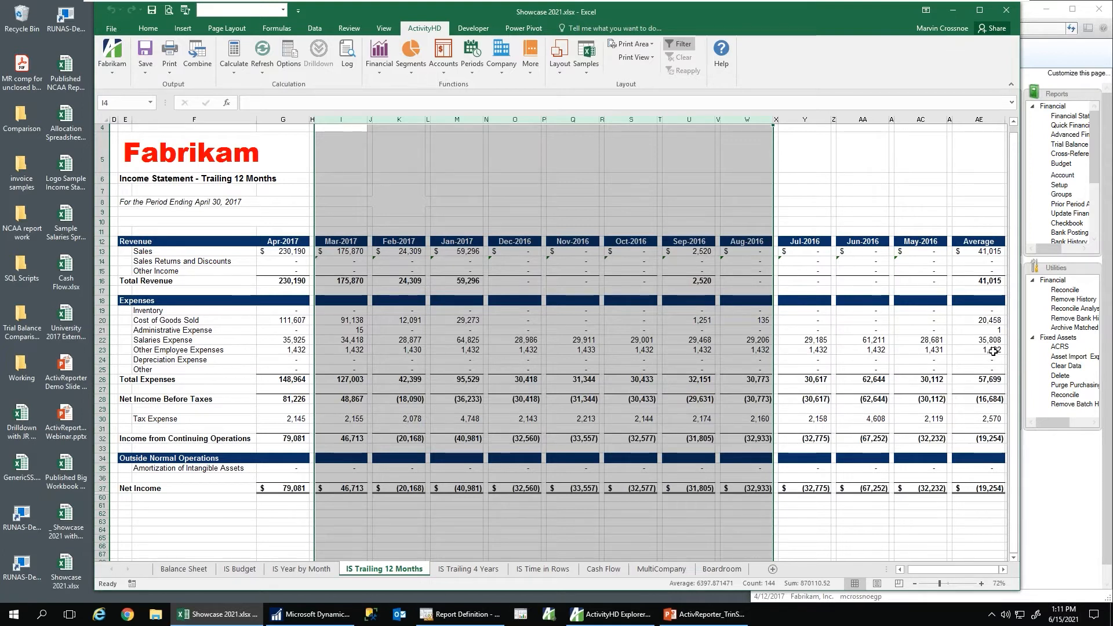
left_click(468, 569)
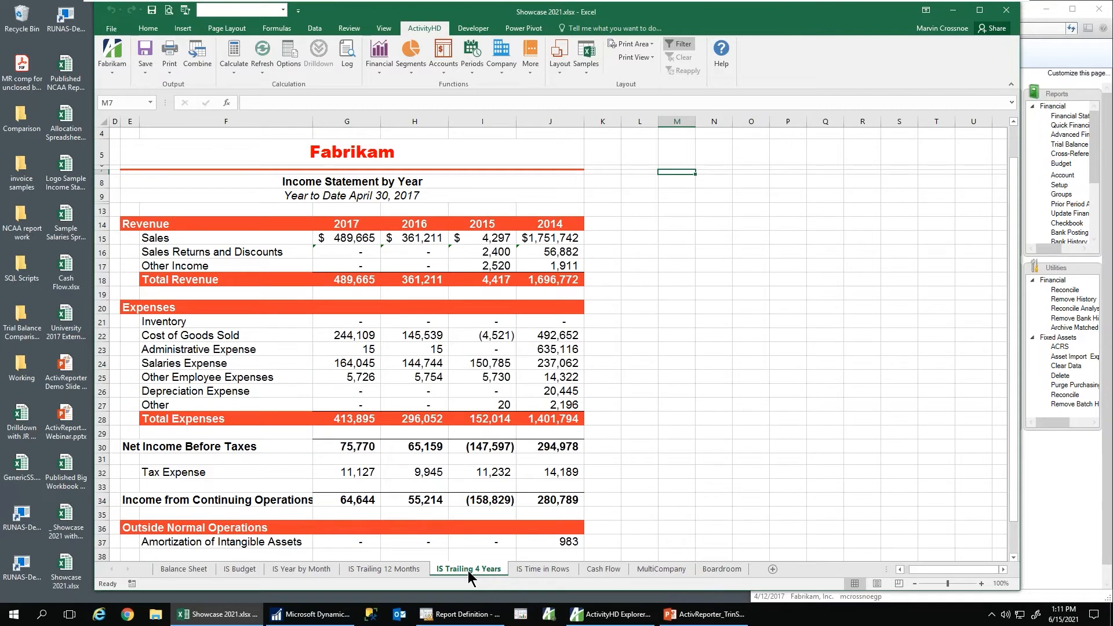
Step: Open the IS Time in Rows sheet and highlight its division headings and the January to December row labels
left_click(532, 569)
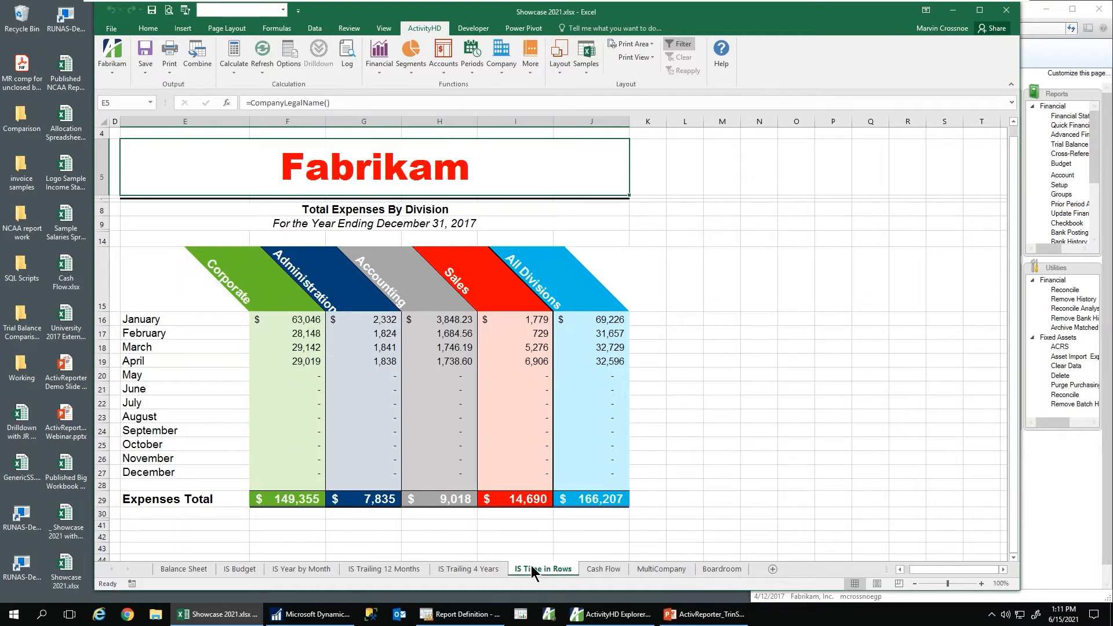
left_click_drag(262, 280, 552, 287)
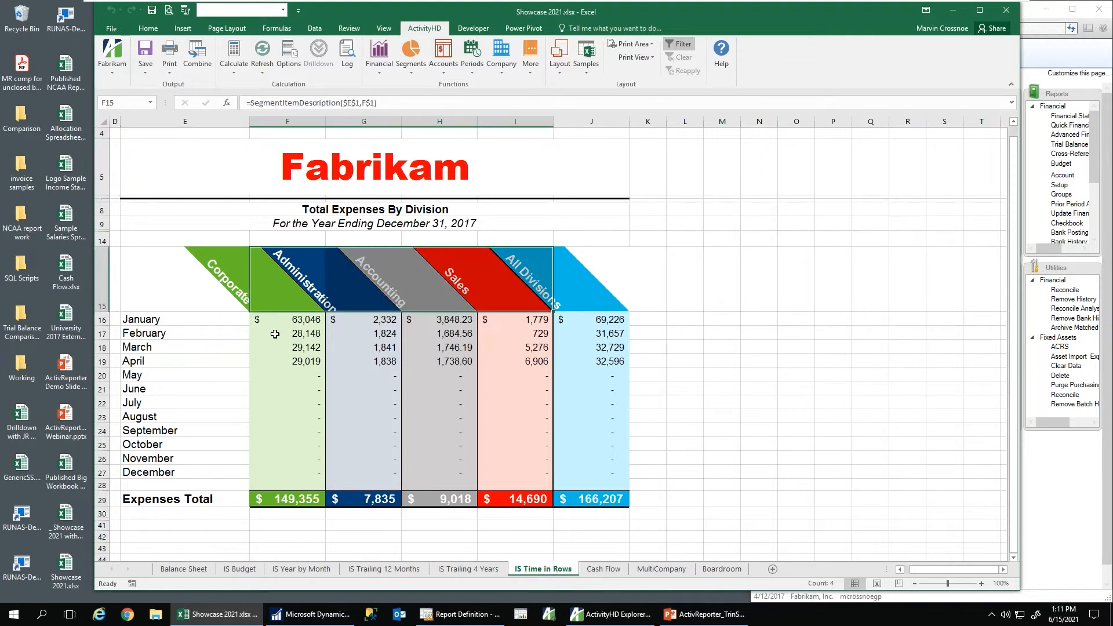
left_click_drag(145, 323, 149, 473)
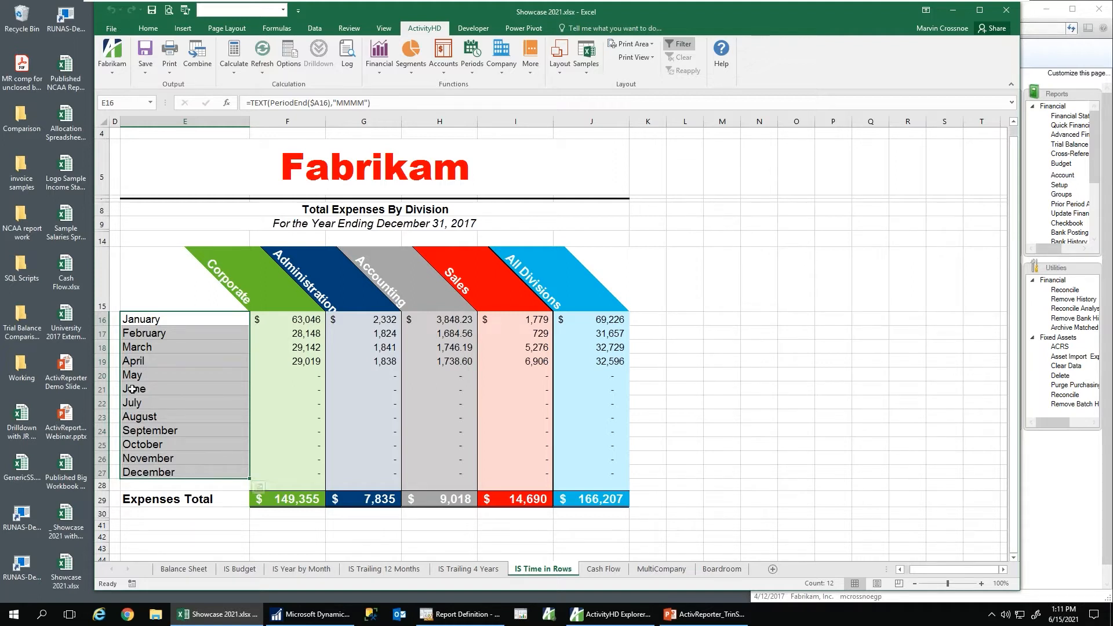
left_click_drag(264, 289, 494, 289)
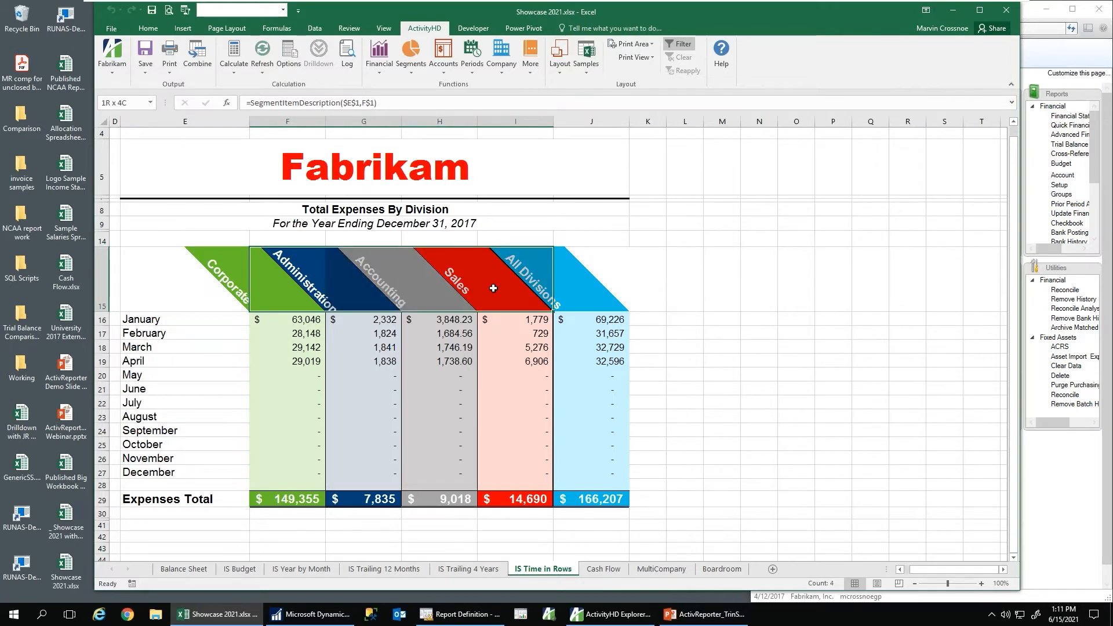
left_click_drag(155, 320, 161, 473)
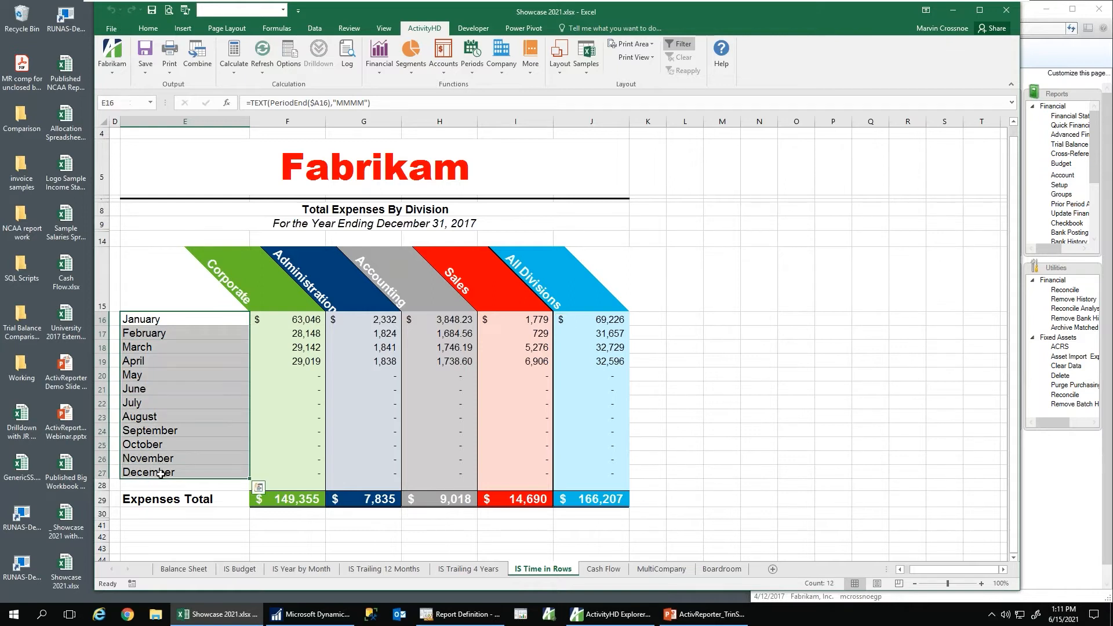
Step: Select the Statement of Cash Flows title on the Cash Flow sheet, and open the MultiCompany sheet
left_click(604, 569)
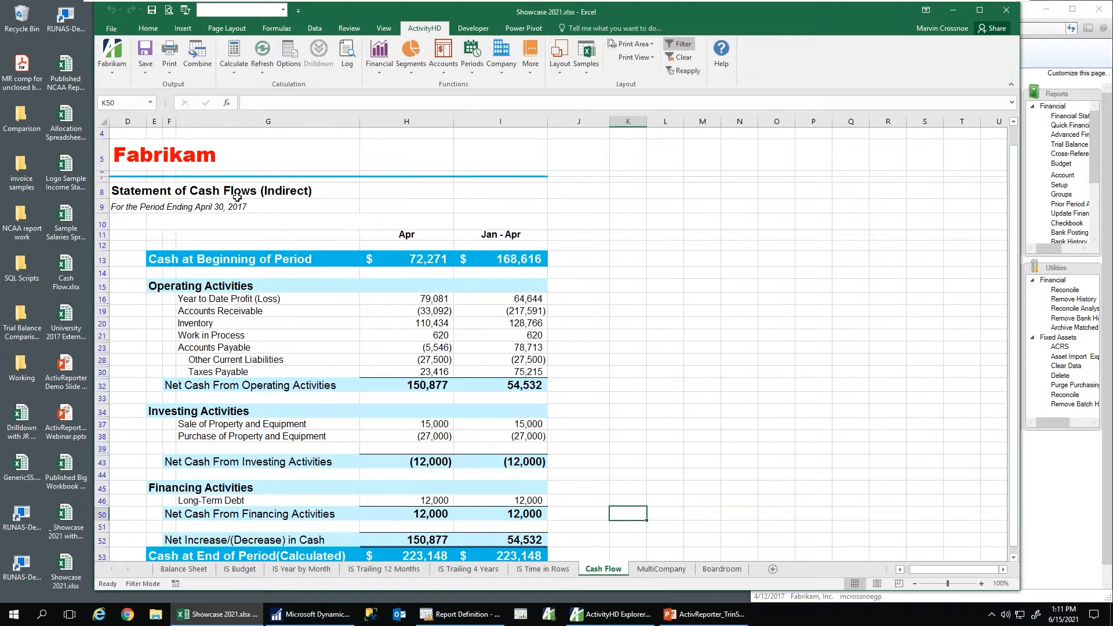
left_click(234, 194)
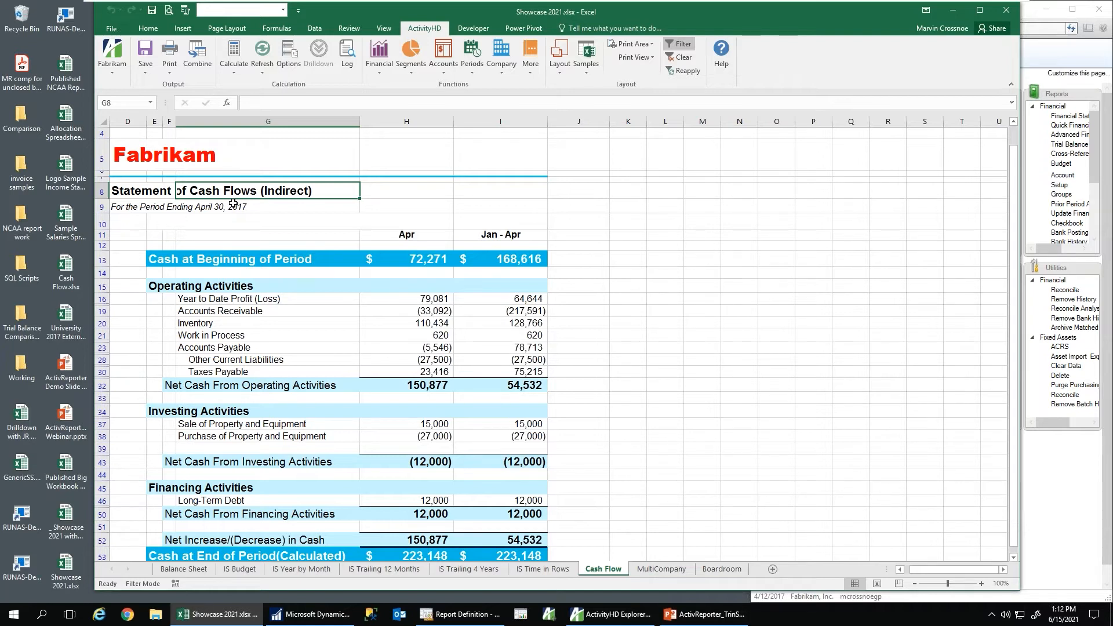
left_click(653, 568)
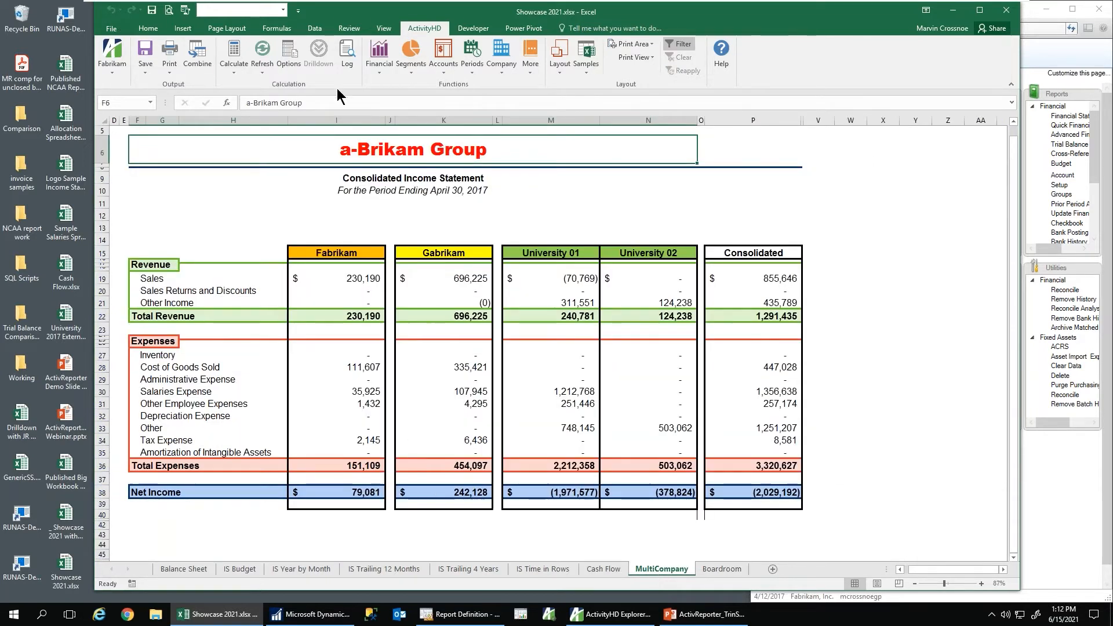
Step: Highlight the Fabrikam, Gabrikam and University 01–02 columns of the consolidated income statement separately and together, plus the Consolidated column
left_click(377, 118)
left_click(436, 119)
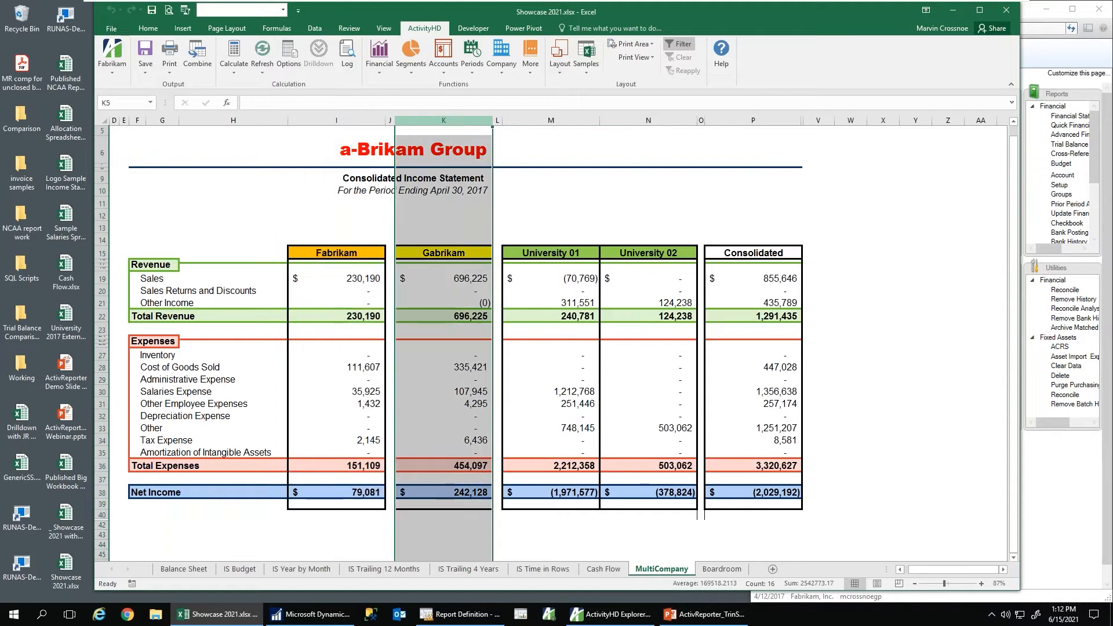
left_click_drag(567, 117, 650, 119)
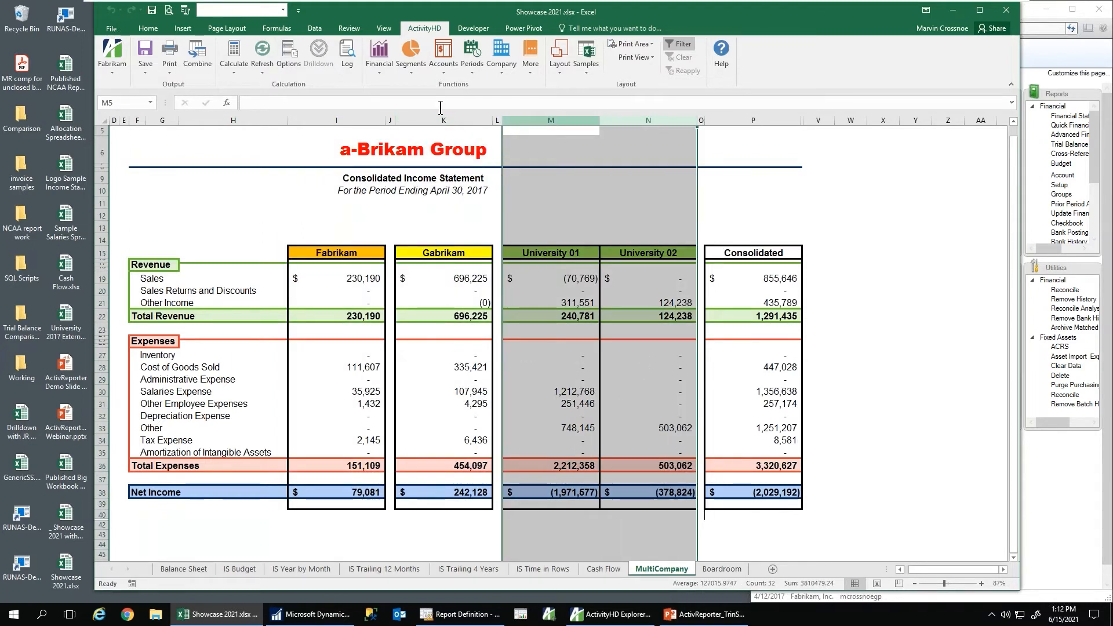
left_click(337, 120)
left_click(420, 118)
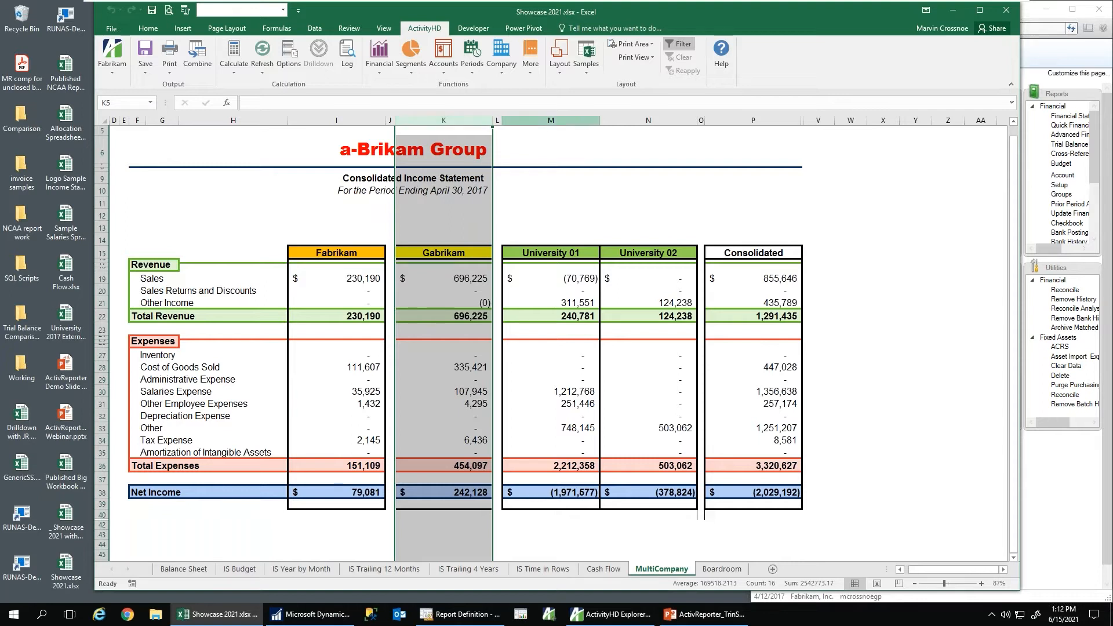
left_click(563, 122)
left_click_drag(564, 123, 639, 119)
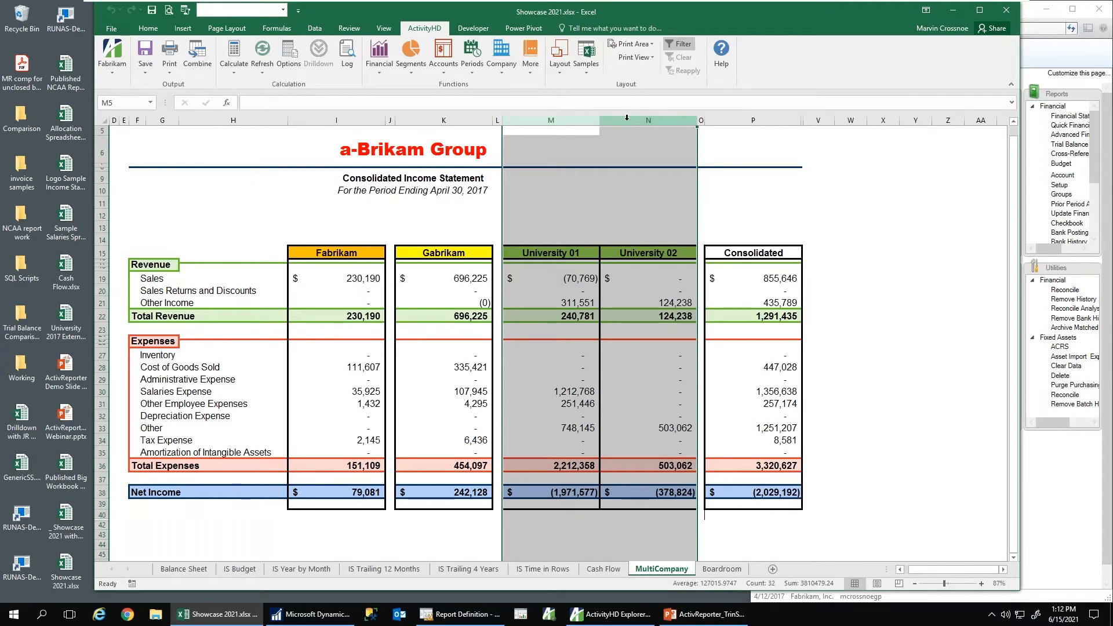
left_click(342, 120)
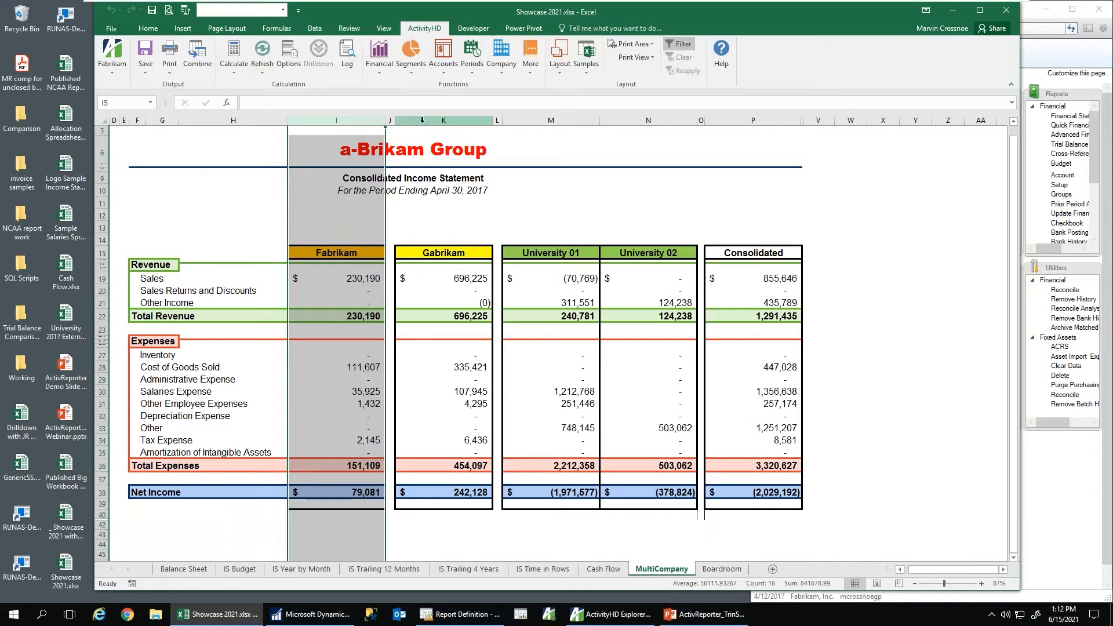
left_click(422, 120)
left_click_drag(539, 120, 619, 120)
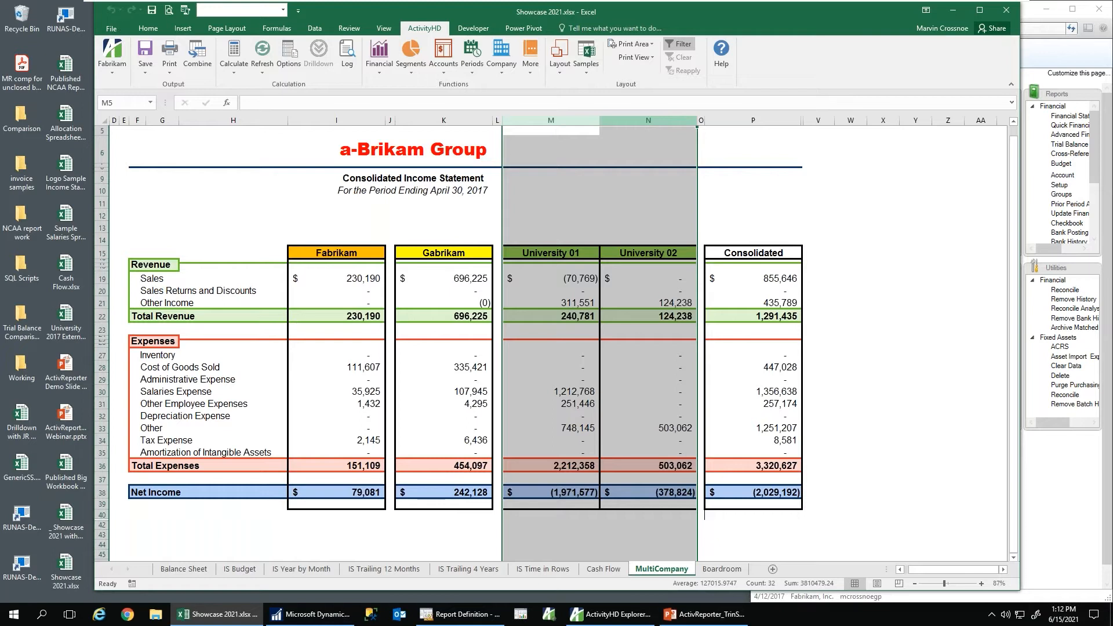
left_click_drag(341, 120, 631, 117)
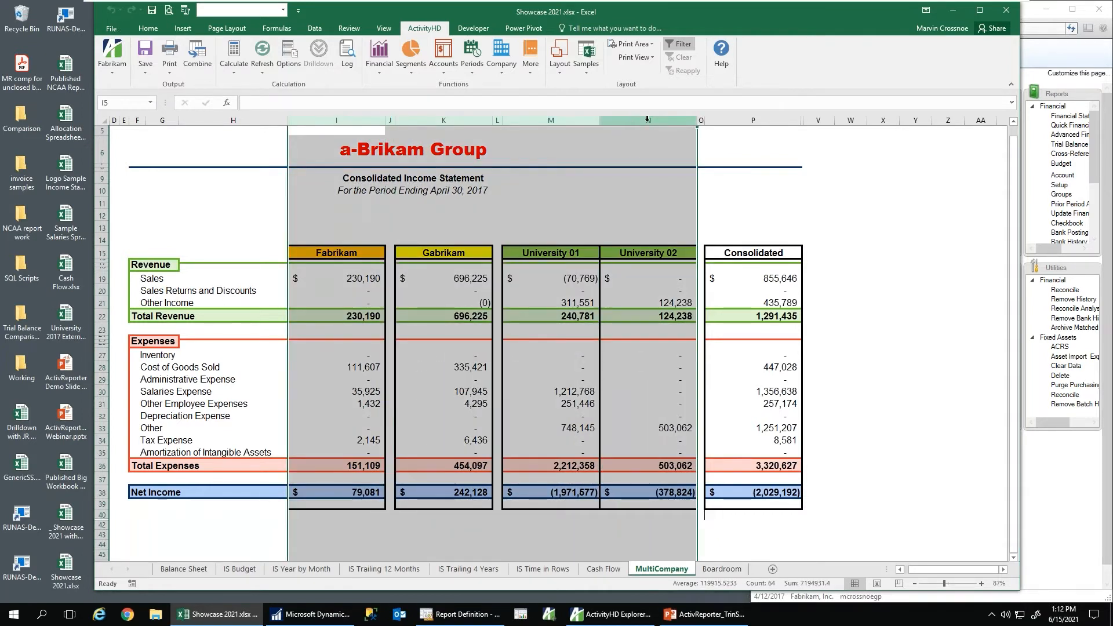
left_click(753, 120)
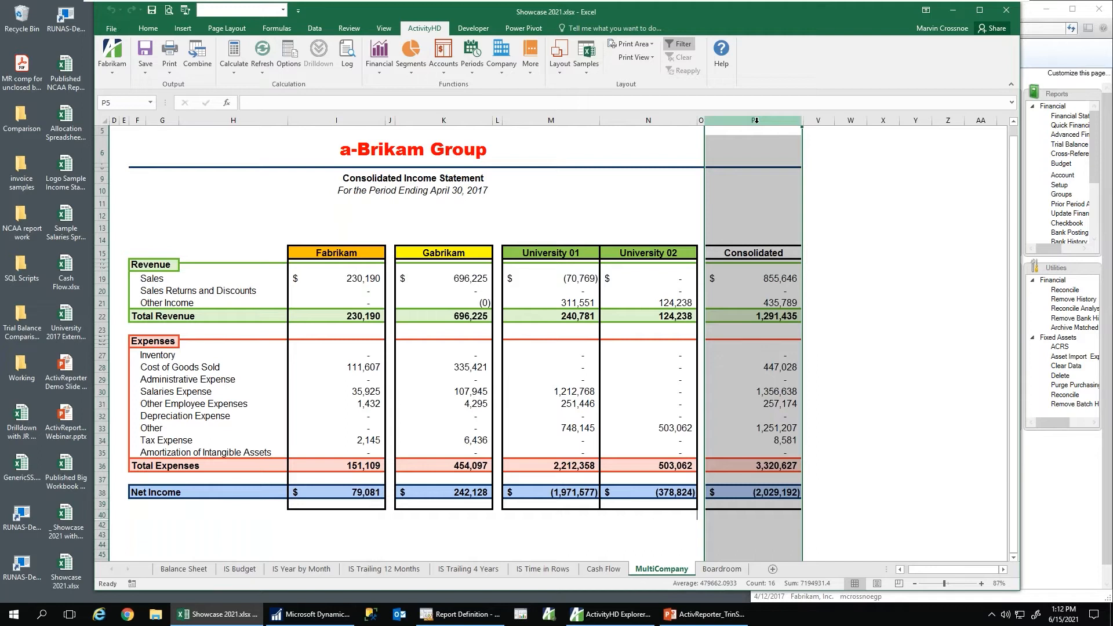
Step: Open the Boardroom sheet, highlight its balance sheet and income statement columns, and select the building picture
left_click(704, 571)
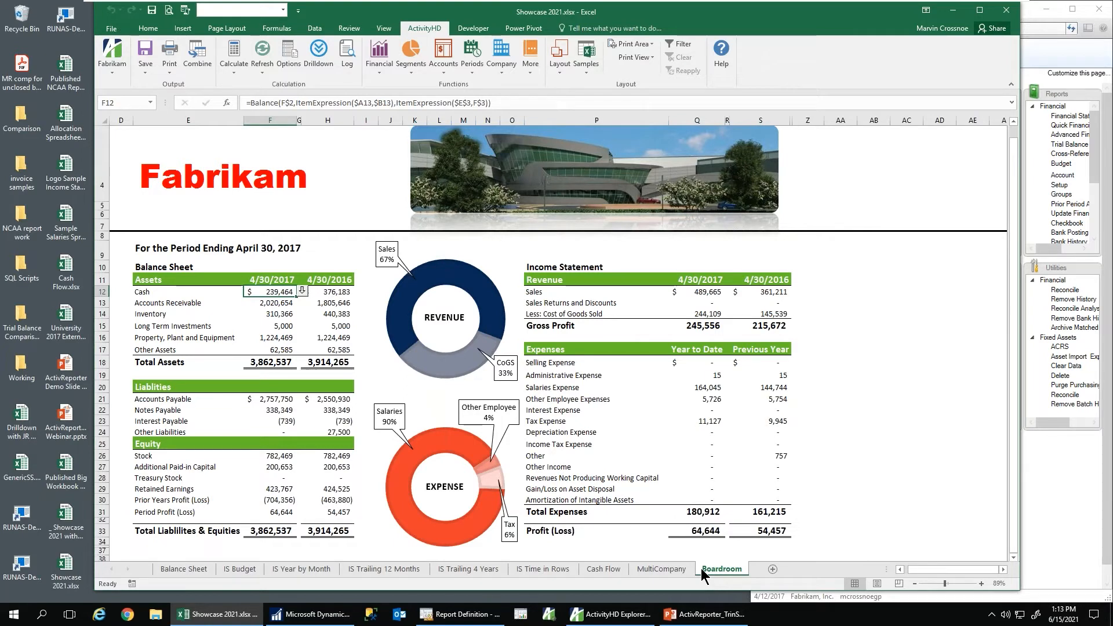
left_click_drag(170, 115, 328, 120)
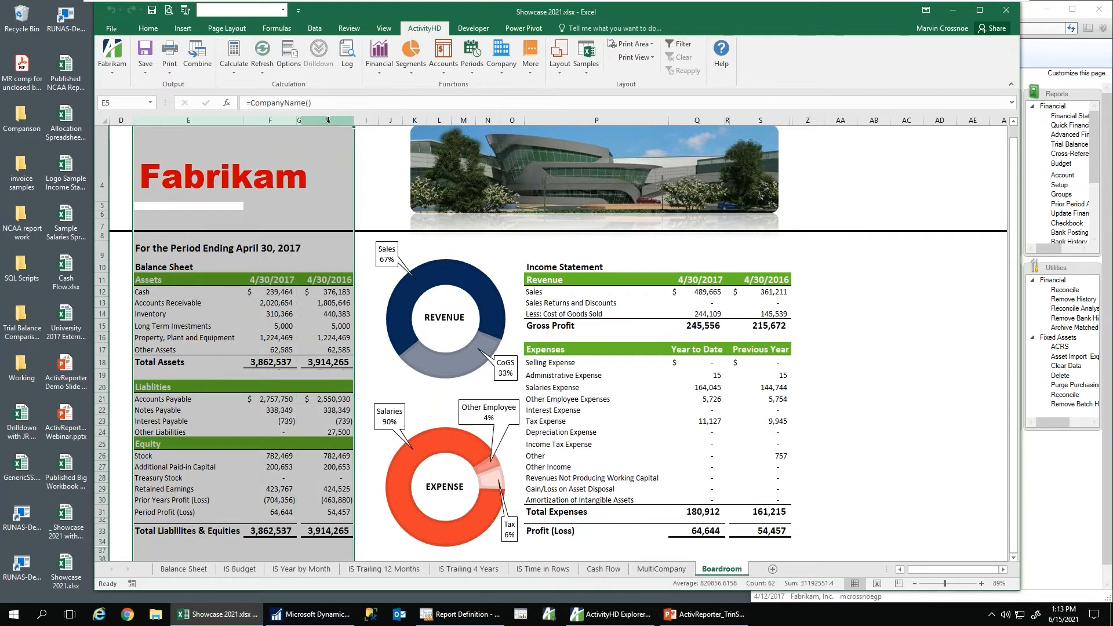
left_click_drag(545, 120, 745, 122)
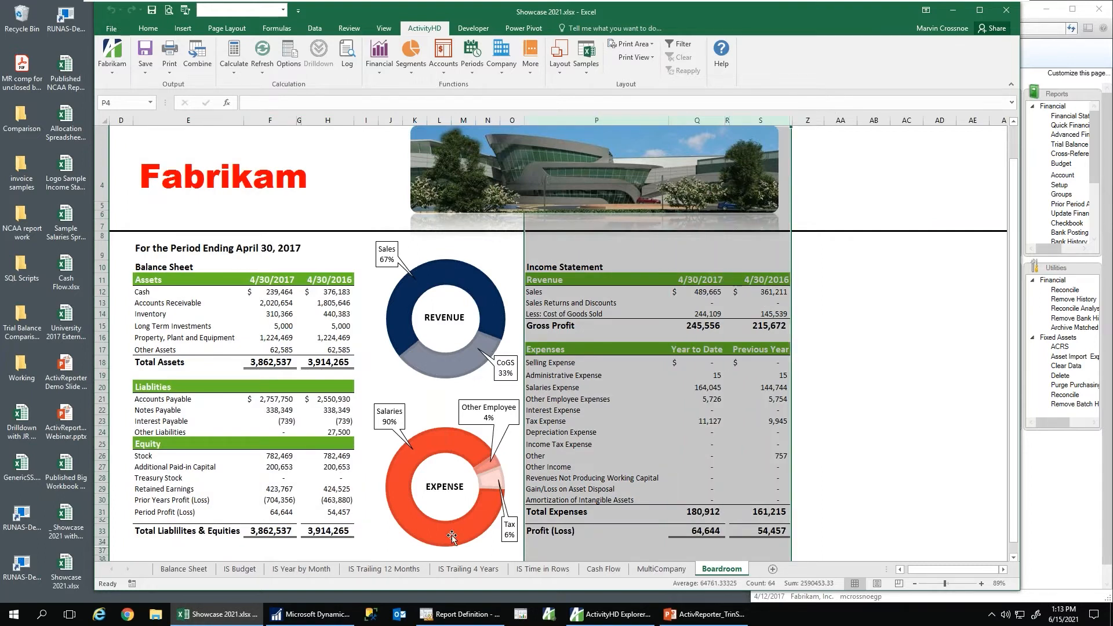
left_click(542, 161)
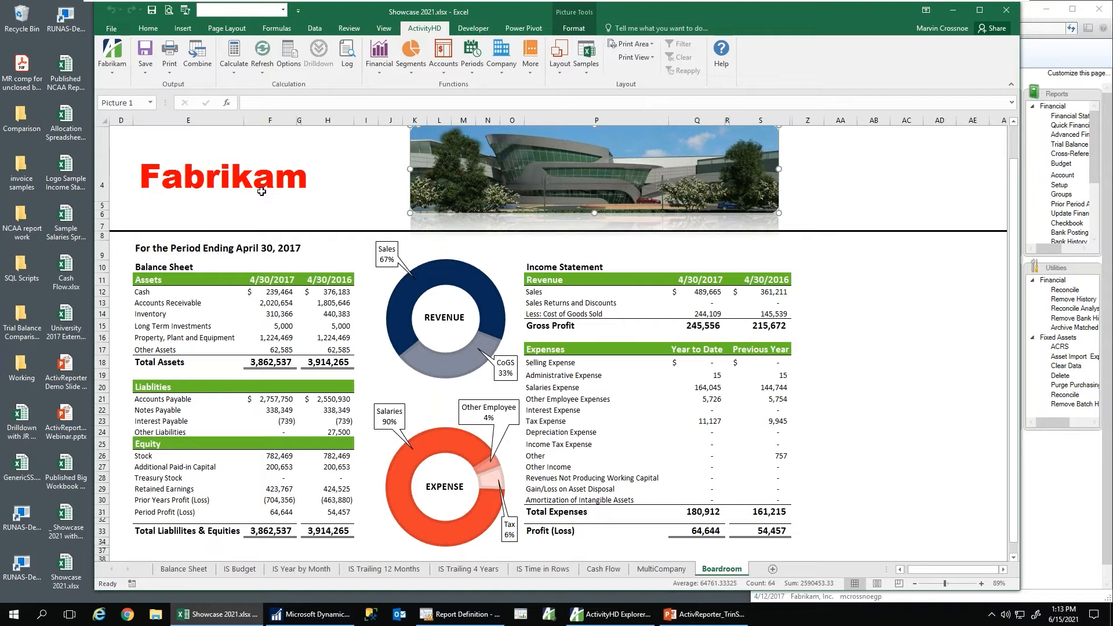
Step: Inspect the CompanyName formula behind the Fabrikam title and the PeriodEnd function in the period heading, leaving both formulas unchanged
left_click(219, 177)
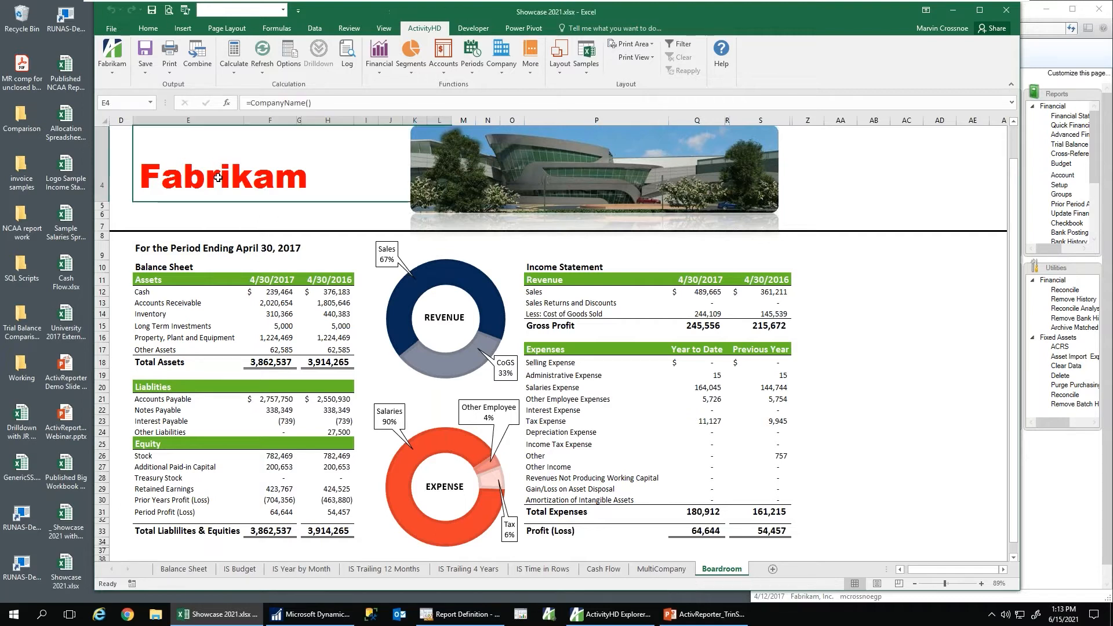
left_click(268, 103)
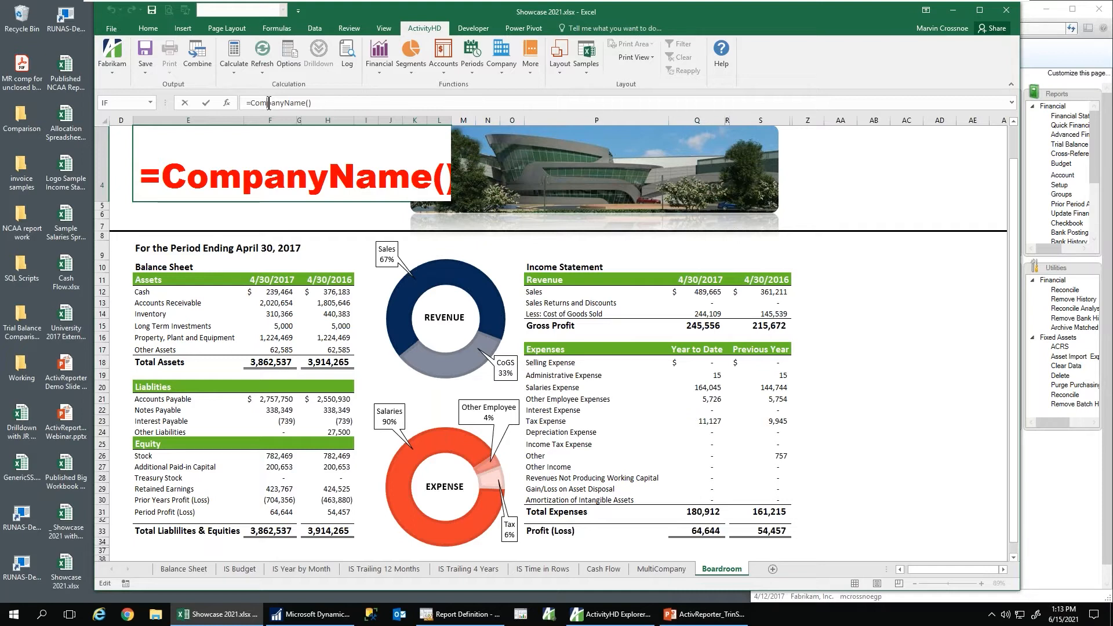
key("Return")
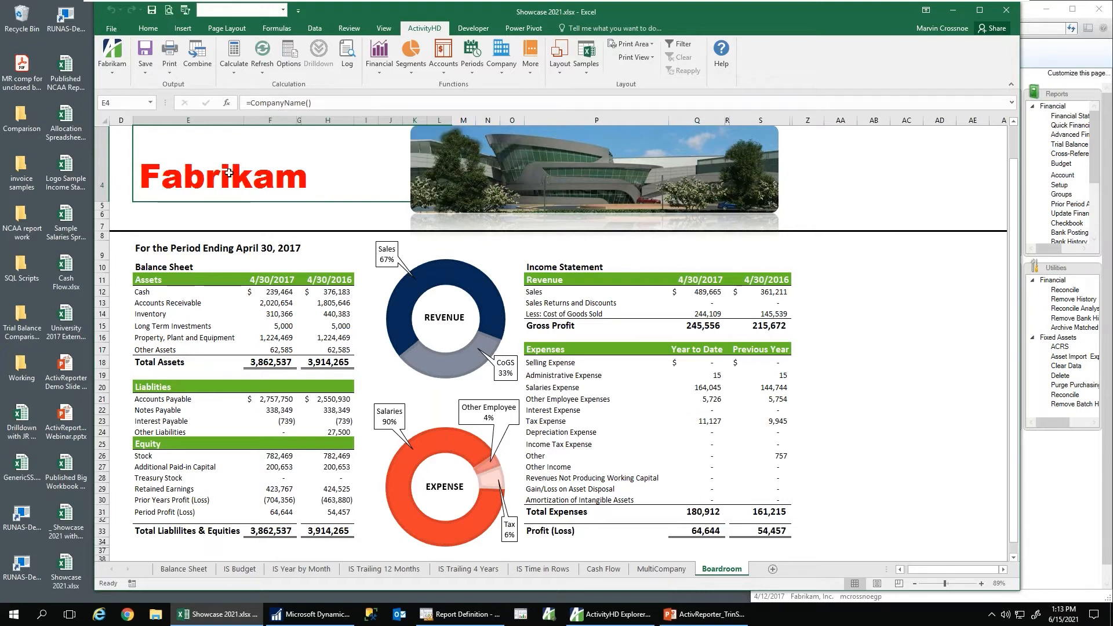
left_click(186, 248)
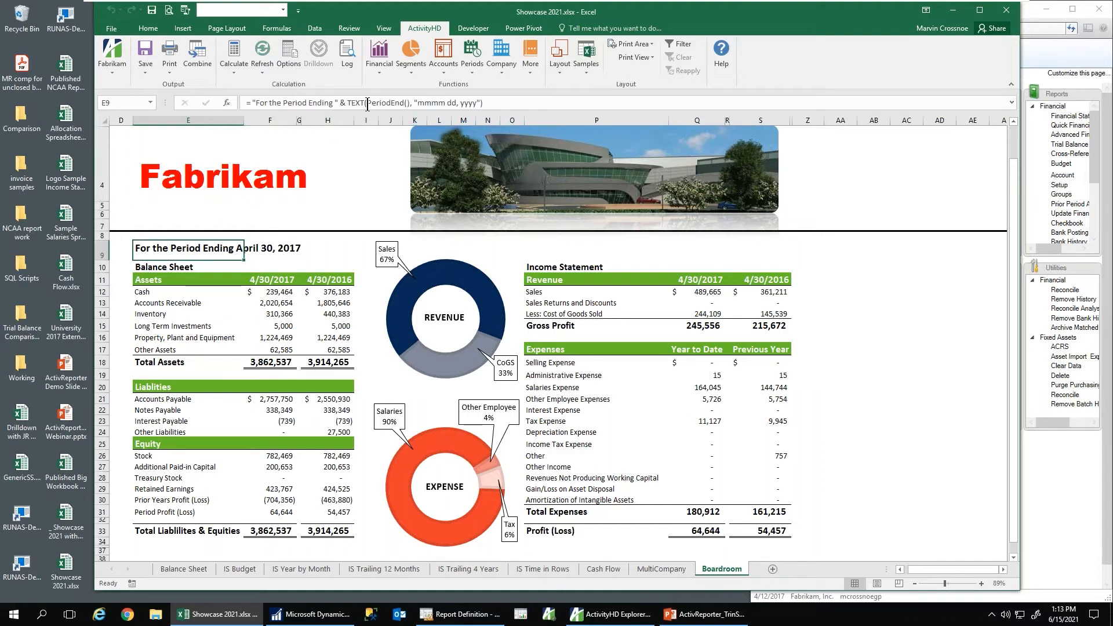
left_click(398, 105)
left_click_drag(398, 104, 419, 107)
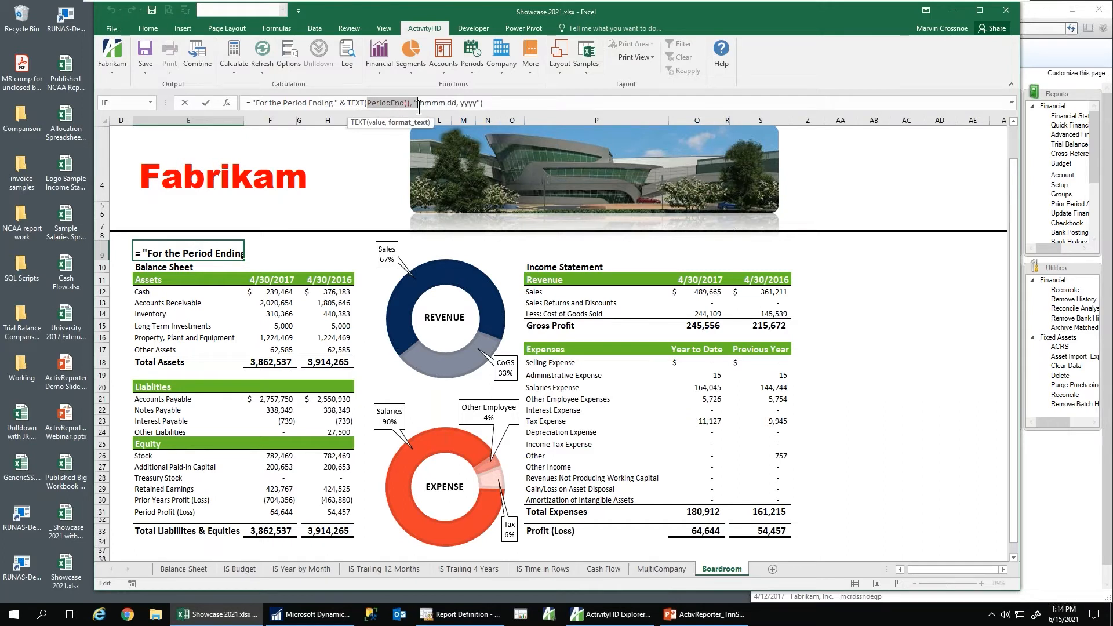
key("Escape")
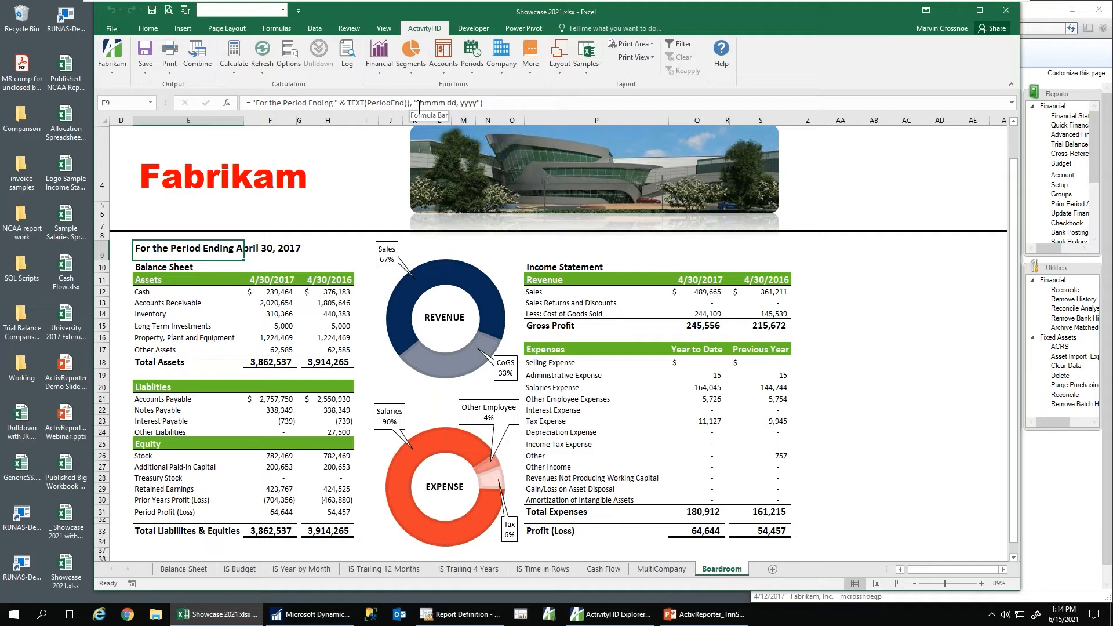
Step: Inspect the SegmentItemDescription formula of the Cash label and the Balance function behind the 4/30/2017 Cash amount
left_click(148, 296)
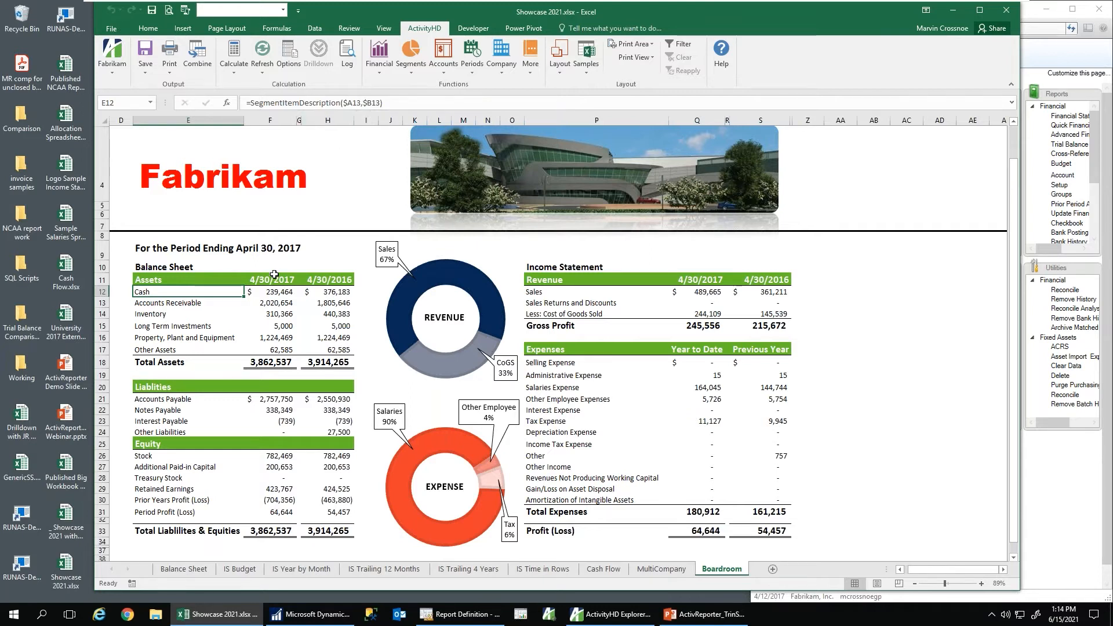
left_click(272, 292)
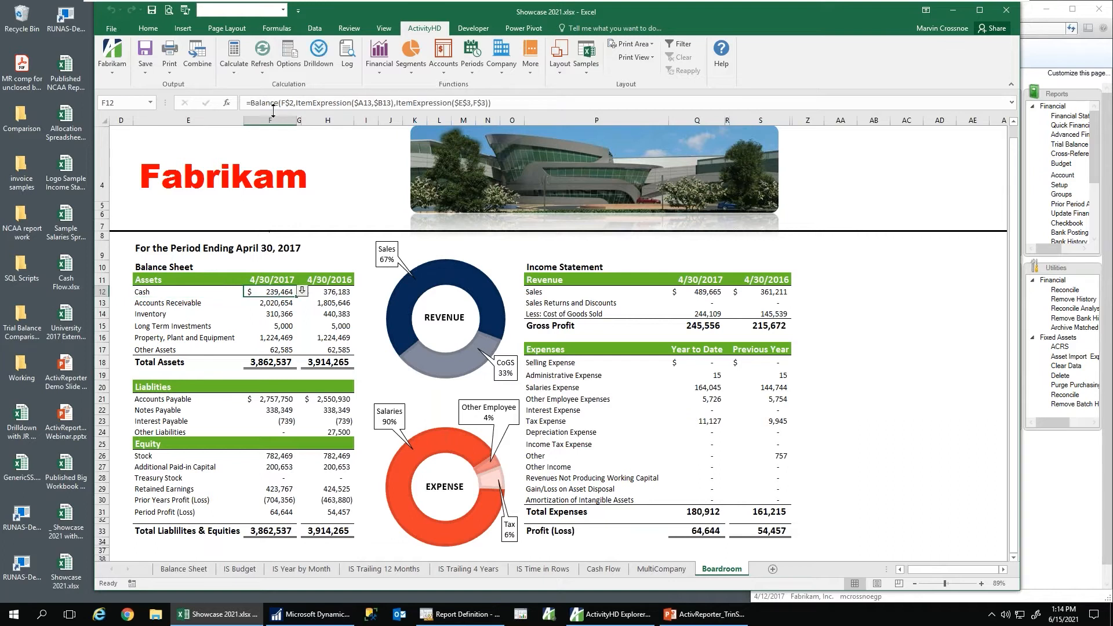
left_click_drag(282, 103, 245, 103)
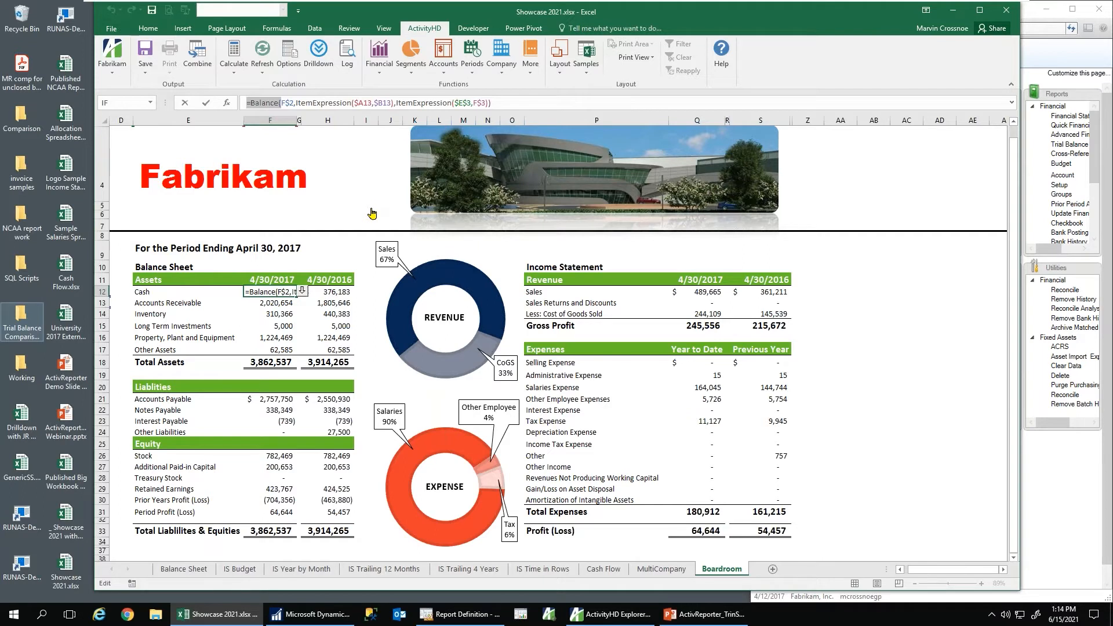
key("Escape")
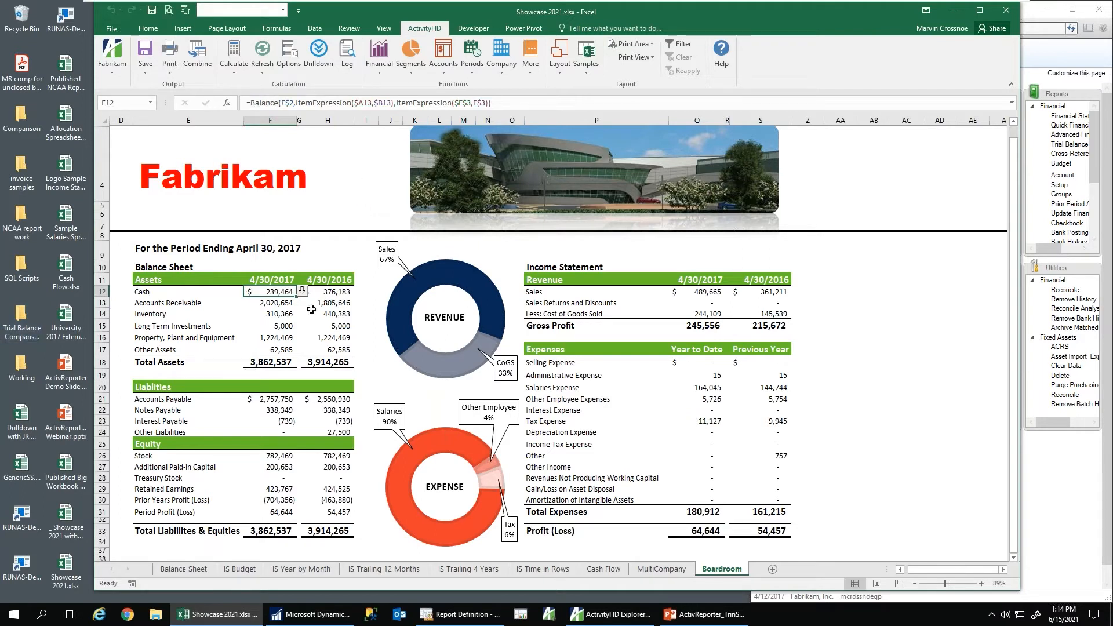
Step: On the IS Trailing 4 Years sheet, inspect the YearToDate function in the 2017 Sales formula
left_click(482, 569)
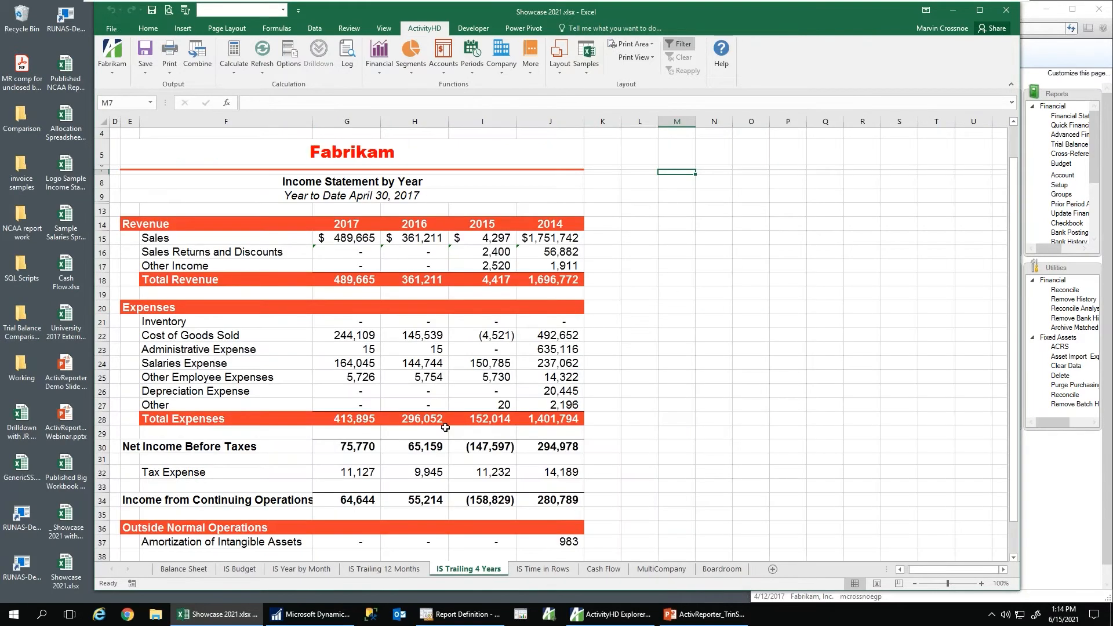
left_click(354, 240)
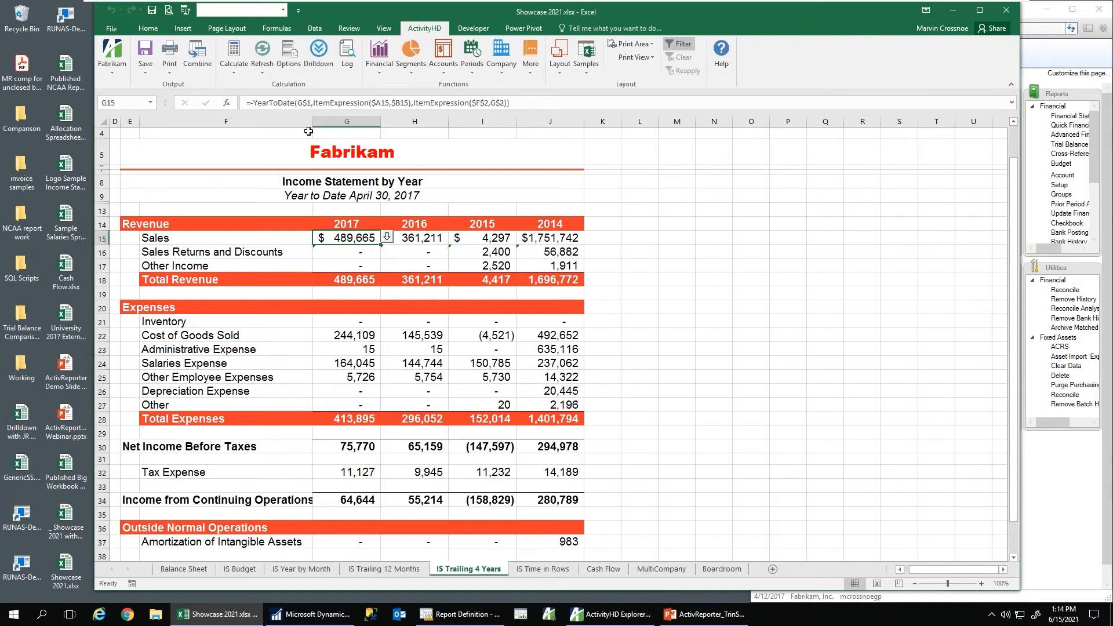
left_click_drag(297, 103, 235, 103)
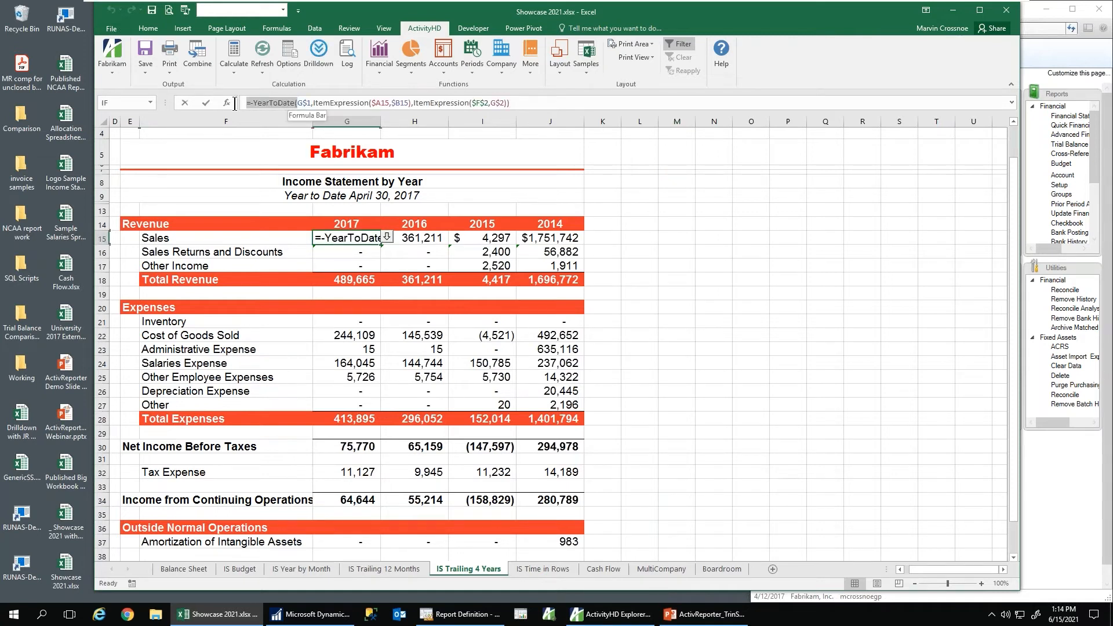
key("Escape")
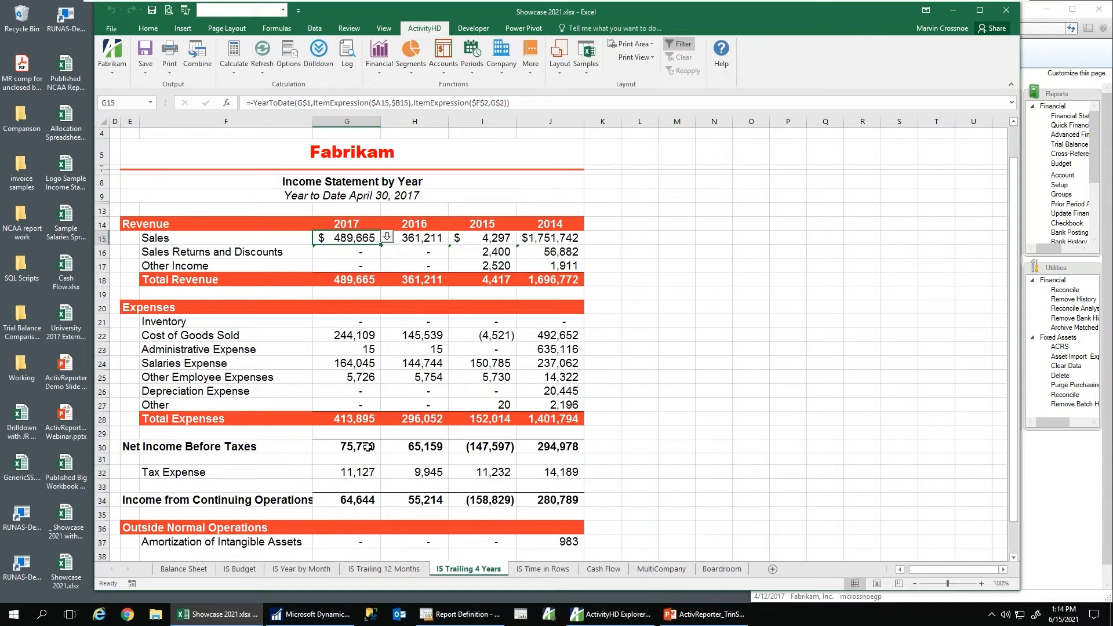
Step: On the IS Year by Month sheet, inspect the Activity function in the Feb-2017 Sales formula
left_click(301, 570)
left_click(354, 249)
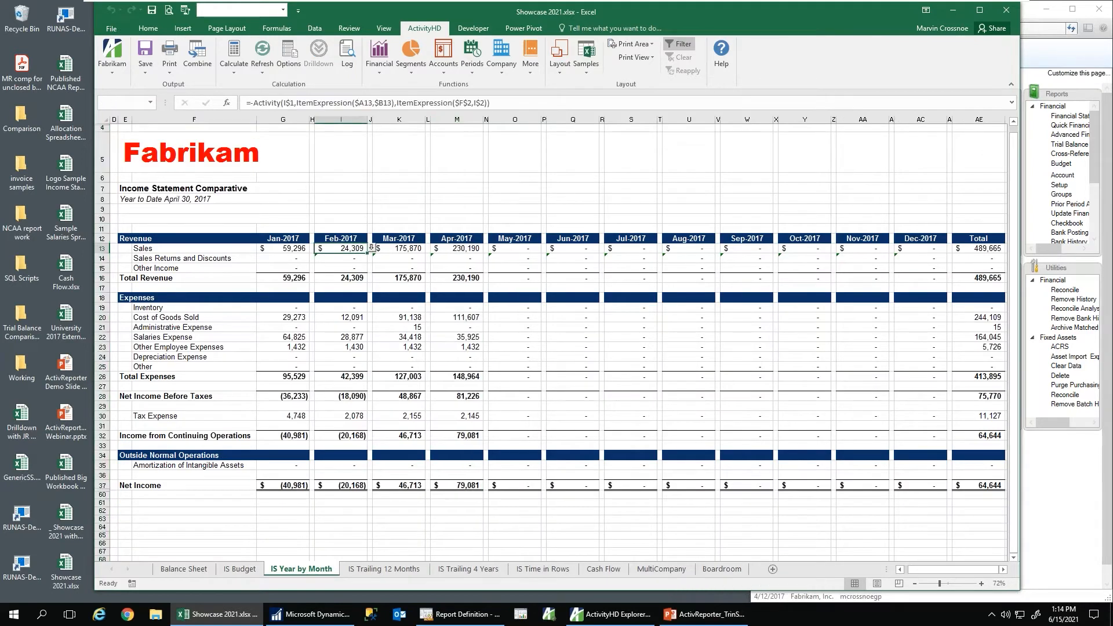
left_click(282, 103)
double_click(261, 103)
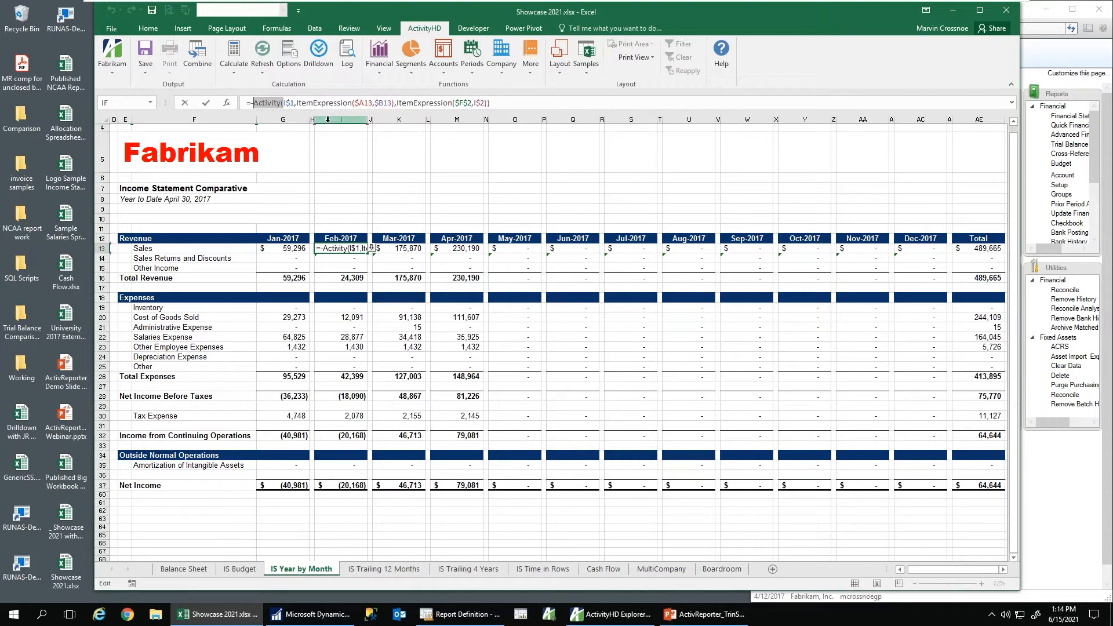
key("Escape")
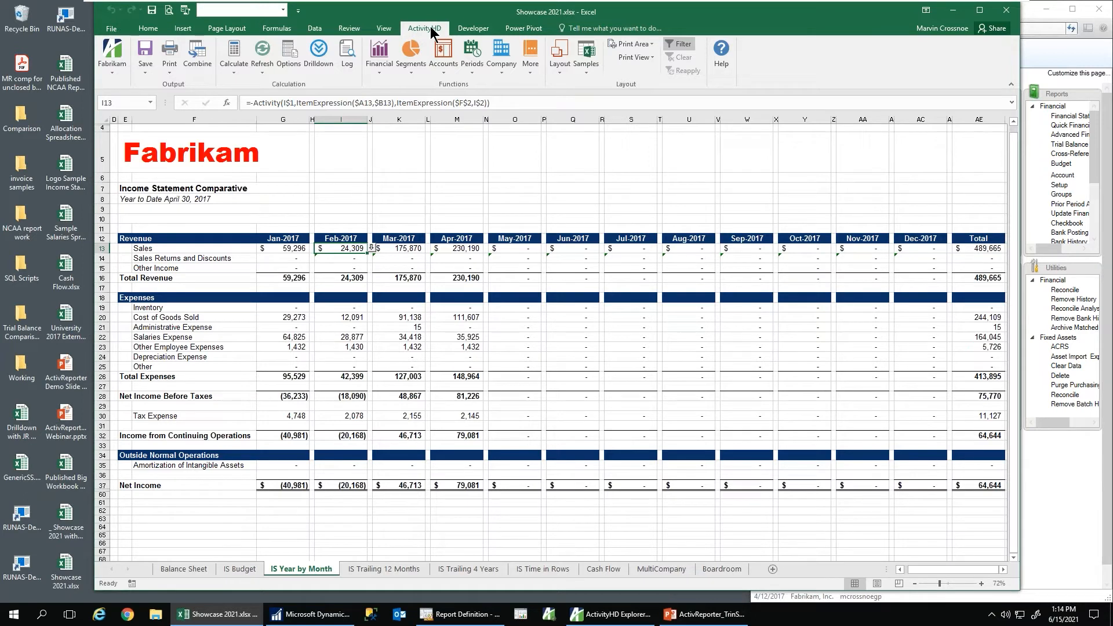
Step: Review the ActivityHD functions available for Financial, Segments, Accounts, Periods, Company and the additional categories
left_click(148, 29)
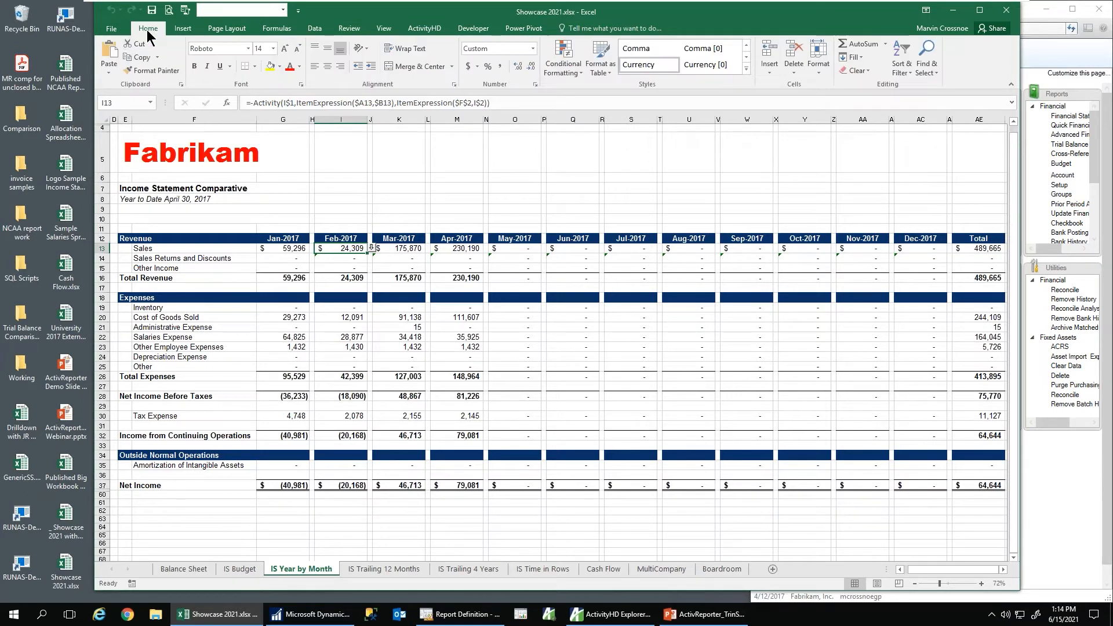
left_click(180, 30)
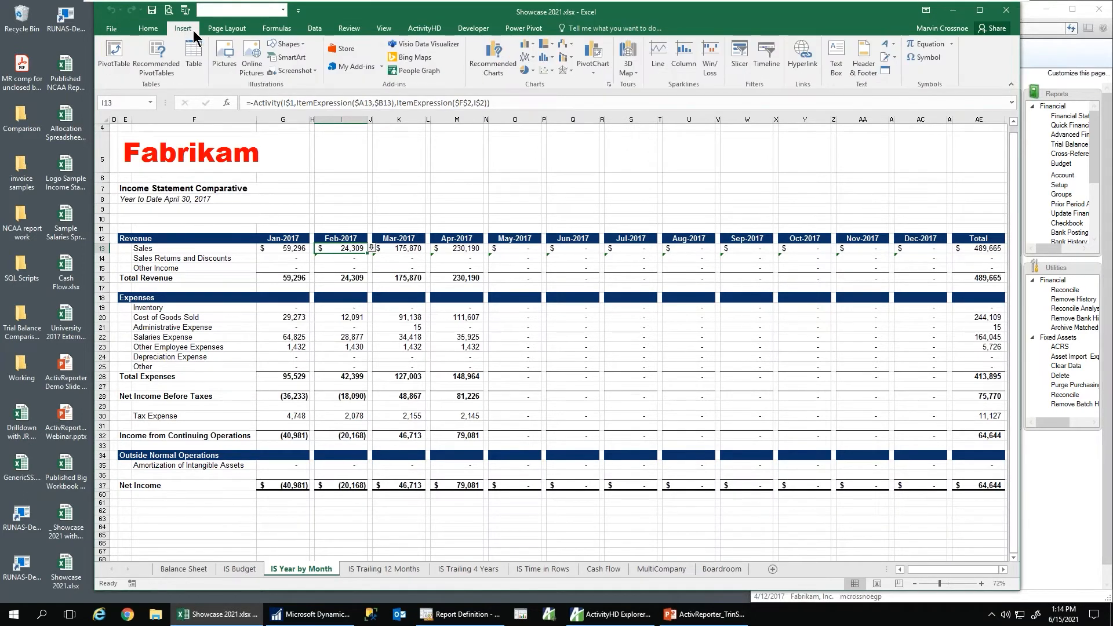
left_click(430, 29)
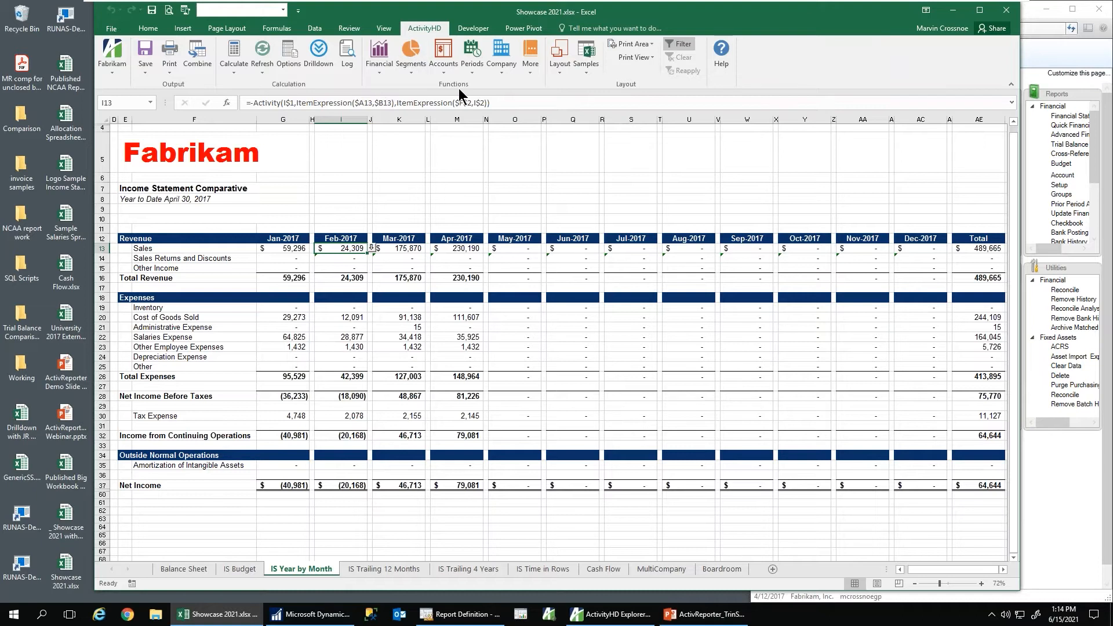
left_click(382, 71)
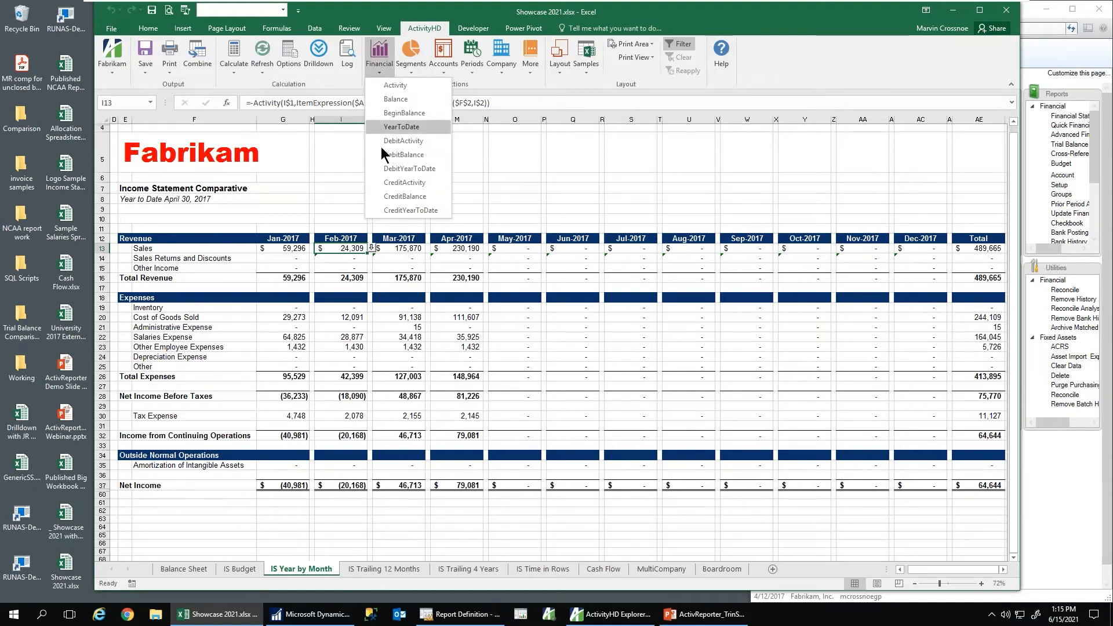
left_click(416, 71)
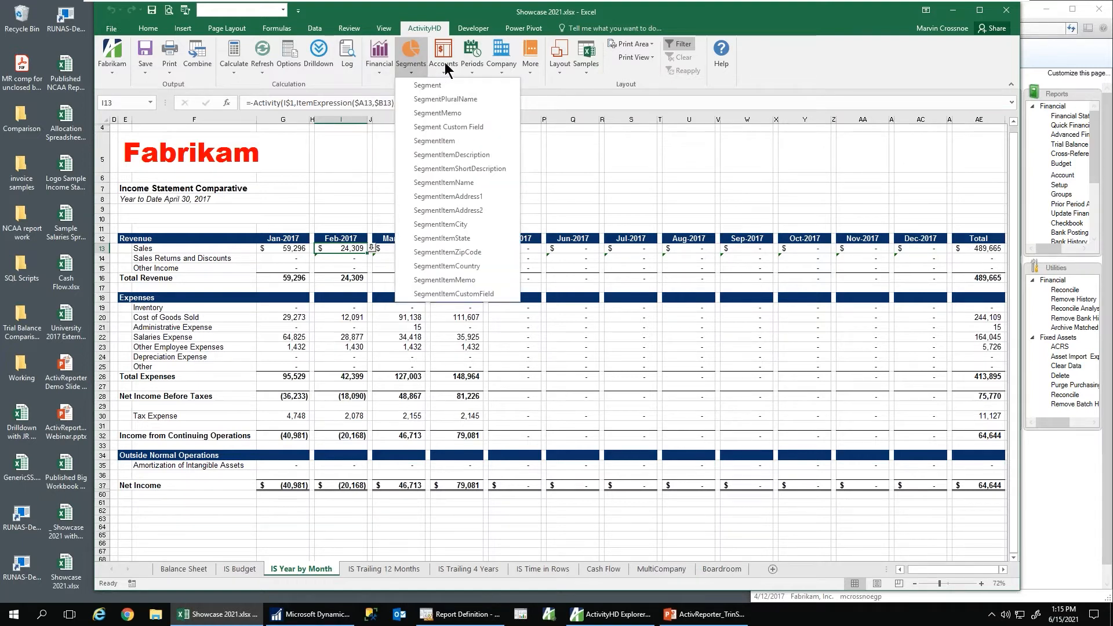
left_click(445, 70)
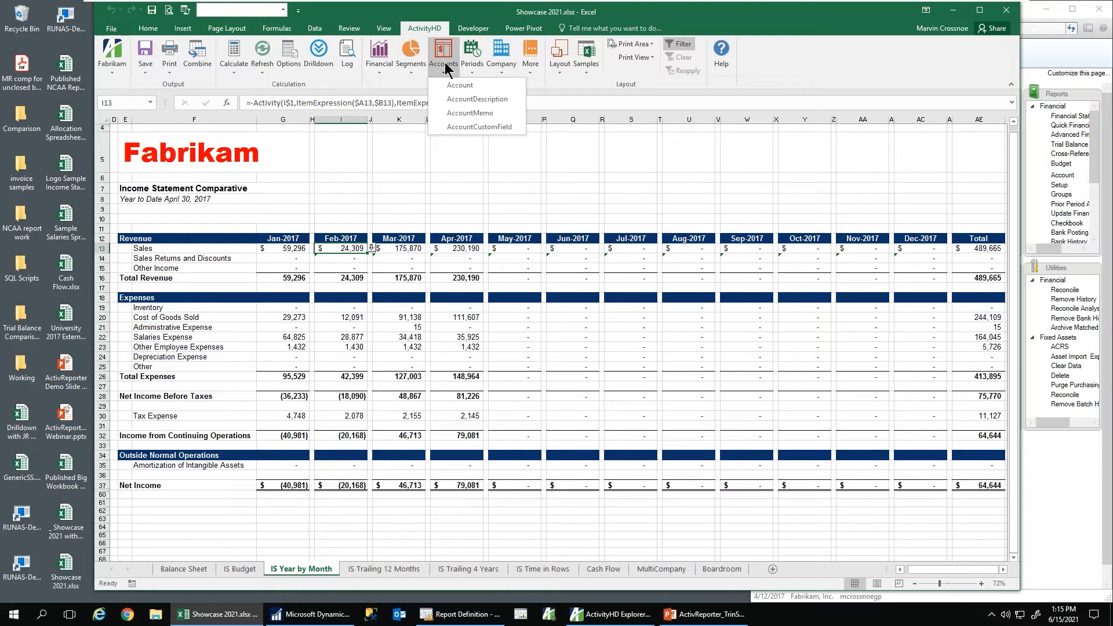
left_click(479, 71)
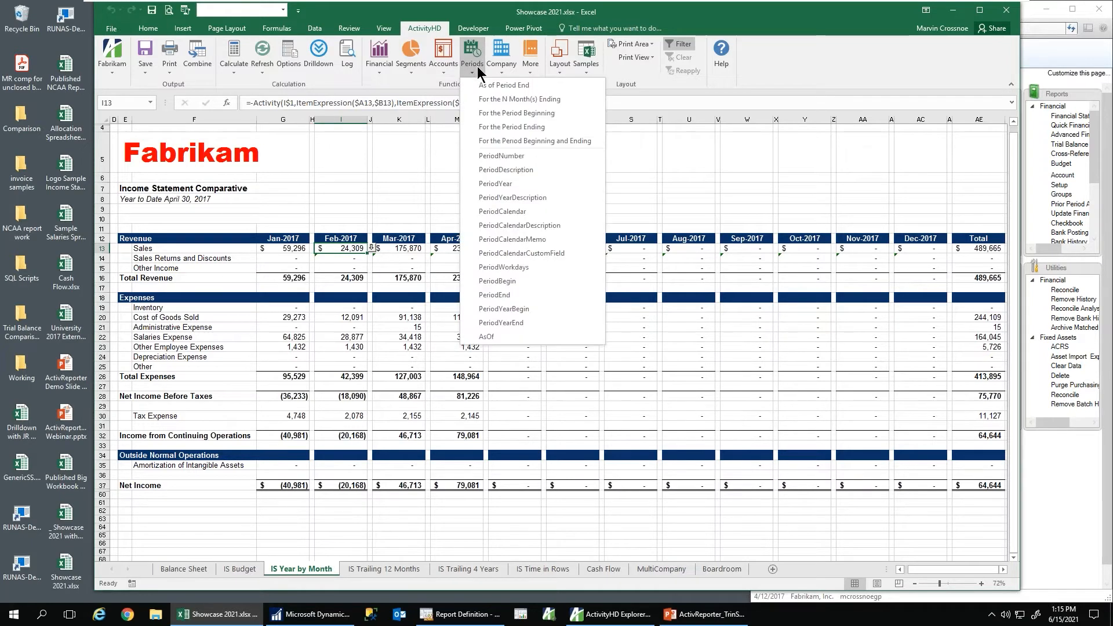
left_click(502, 70)
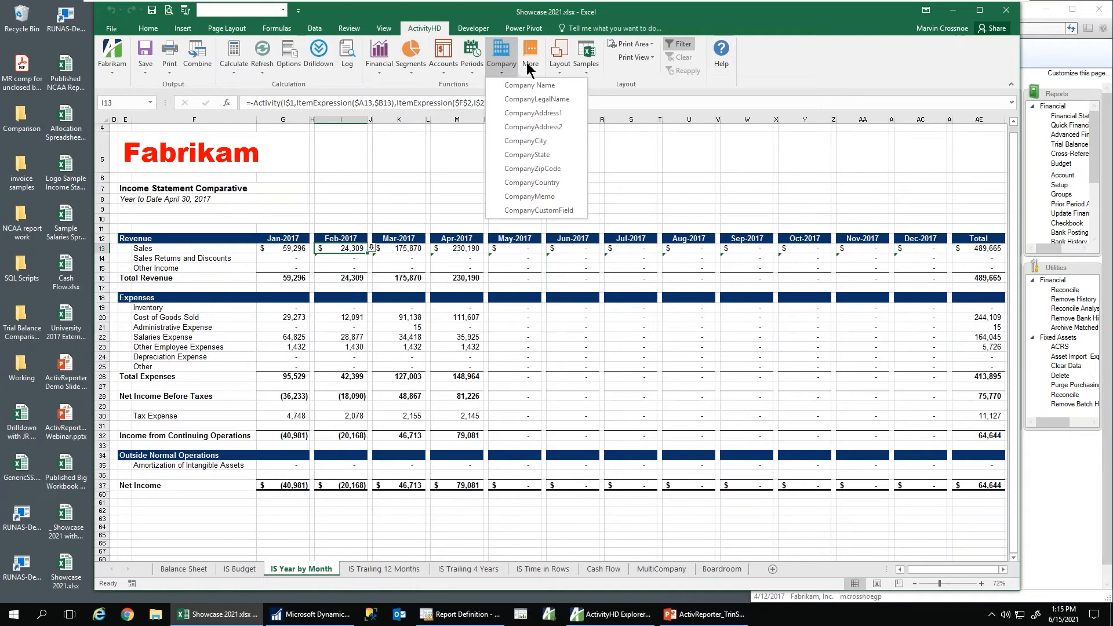
left_click(527, 68)
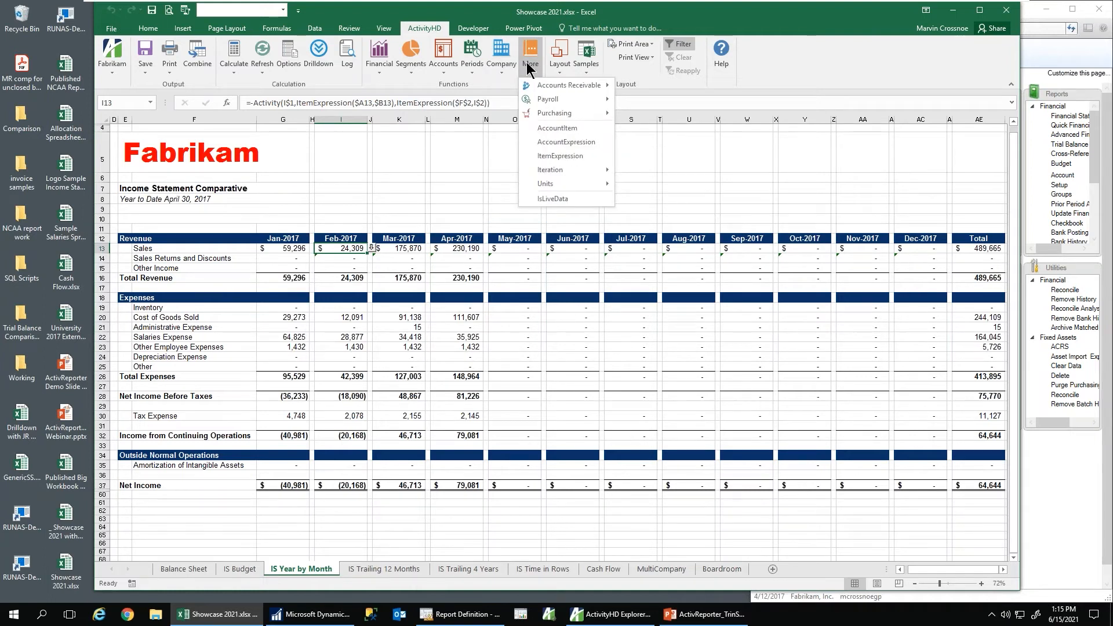
left_click(528, 69)
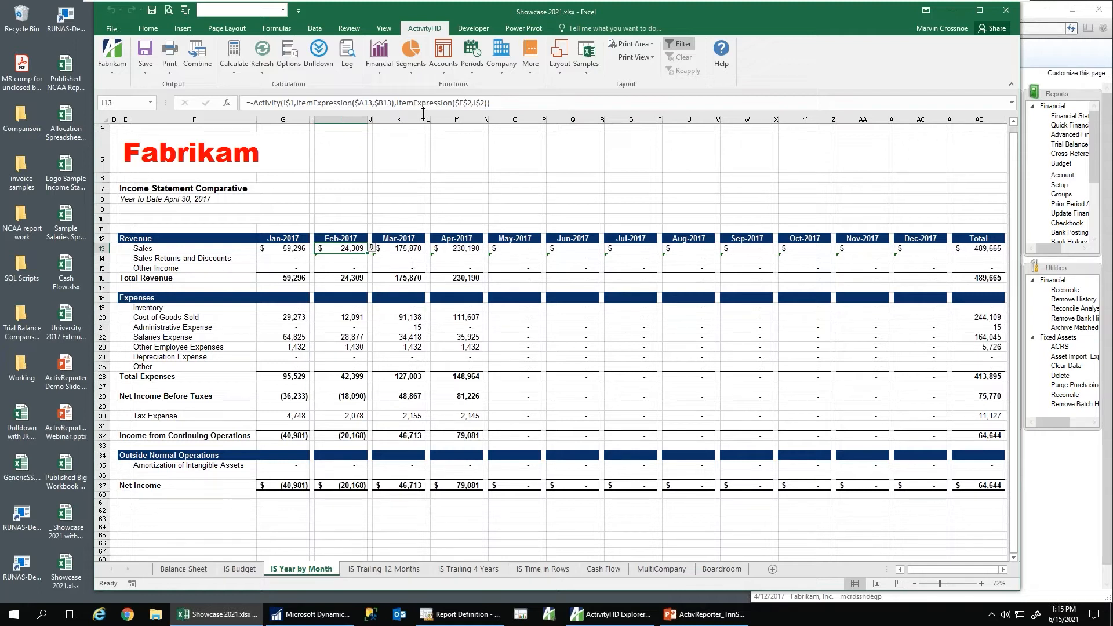
Step: Close the Showcase 2021 workbook, saving its changes
left_click(955, 10)
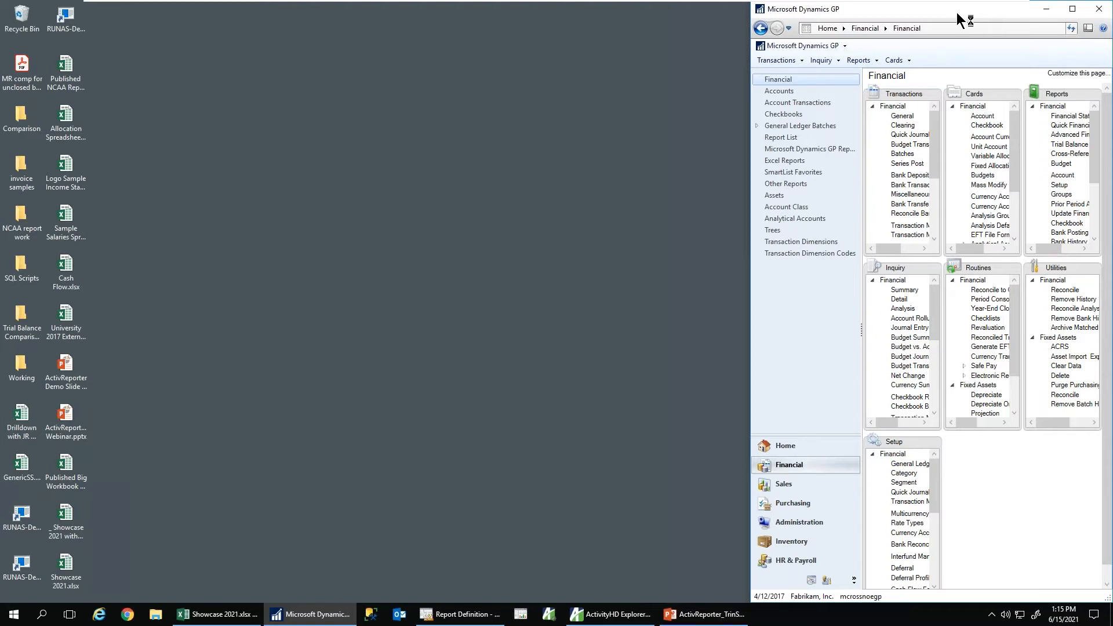
left_click(223, 616)
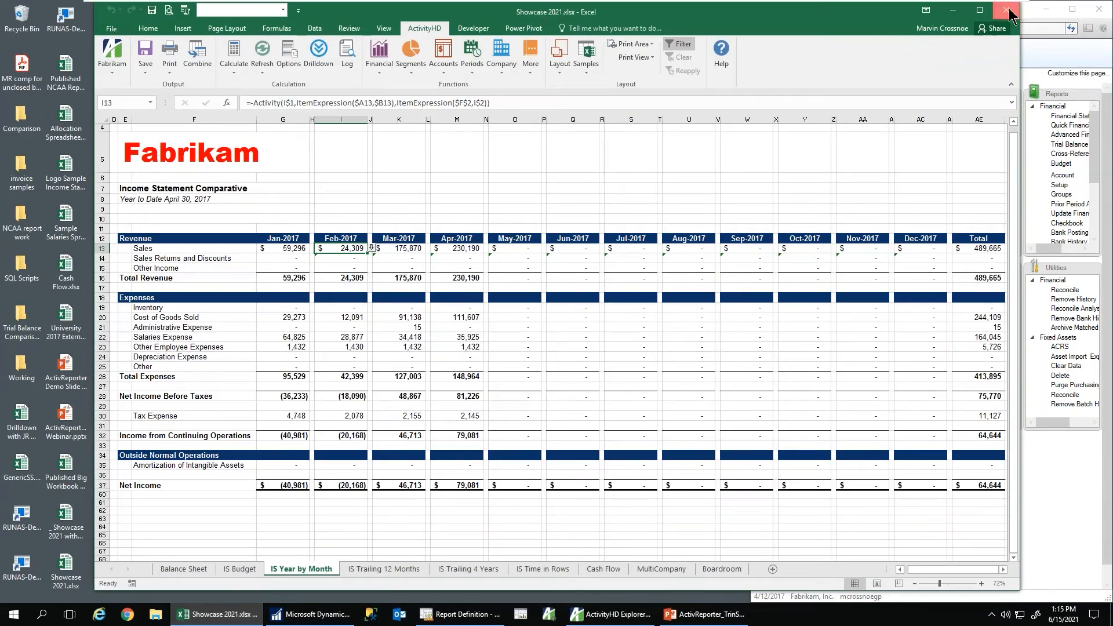
left_click(1007, 11)
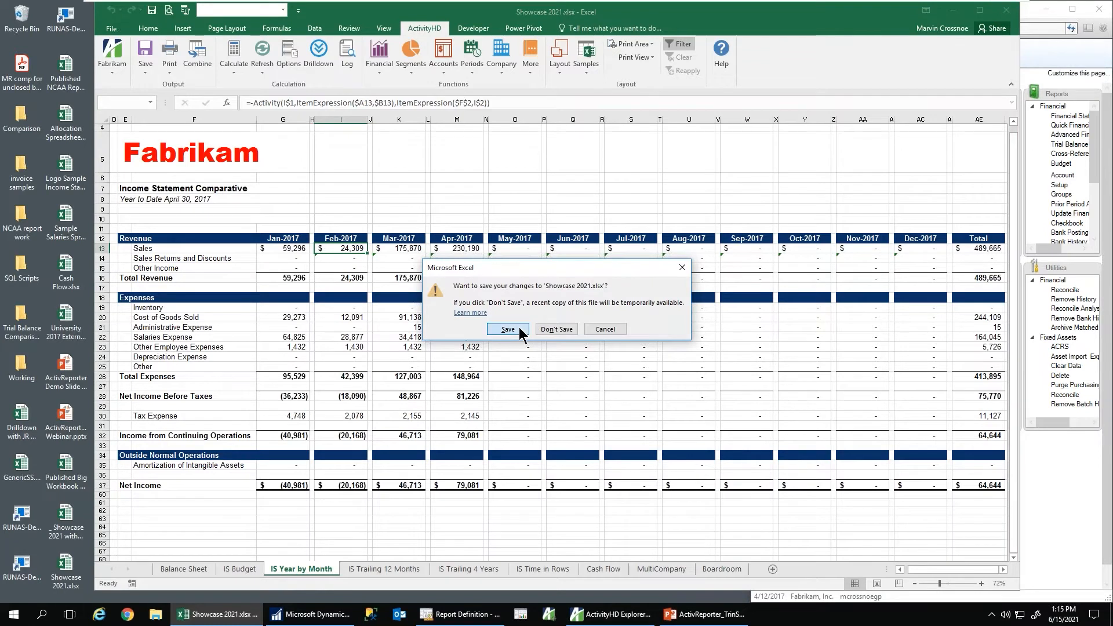
left_click(520, 329)
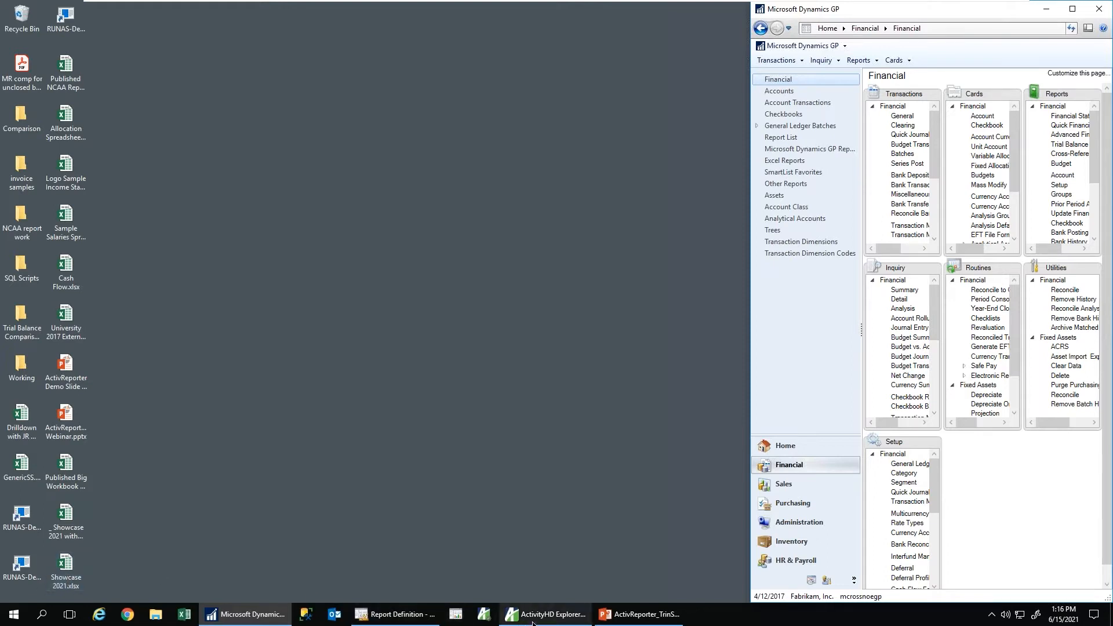
Step: Switch to ActivityHD Explorer and open the Chart of Accounts in Fabrikam's ActivReporter
mouse_move(534, 623)
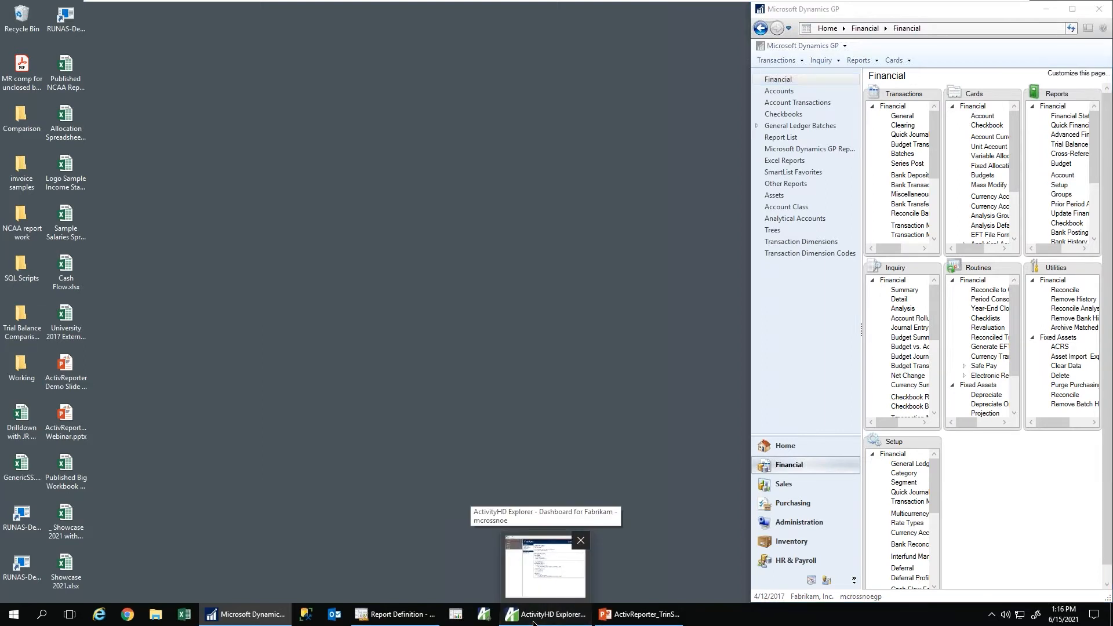
left_click(534, 624)
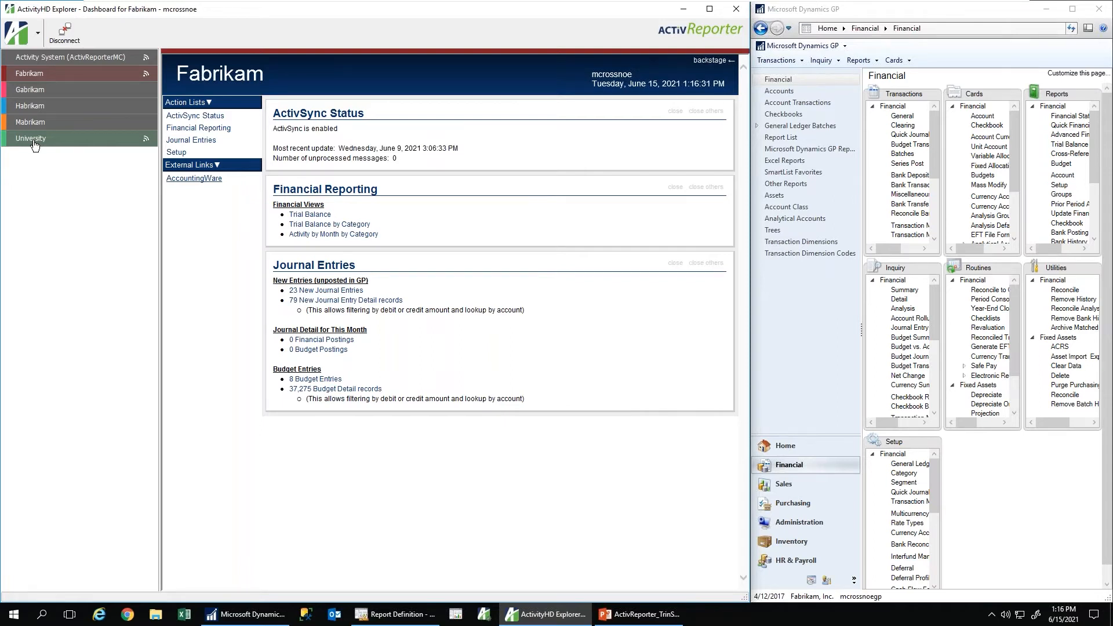
left_click(26, 77)
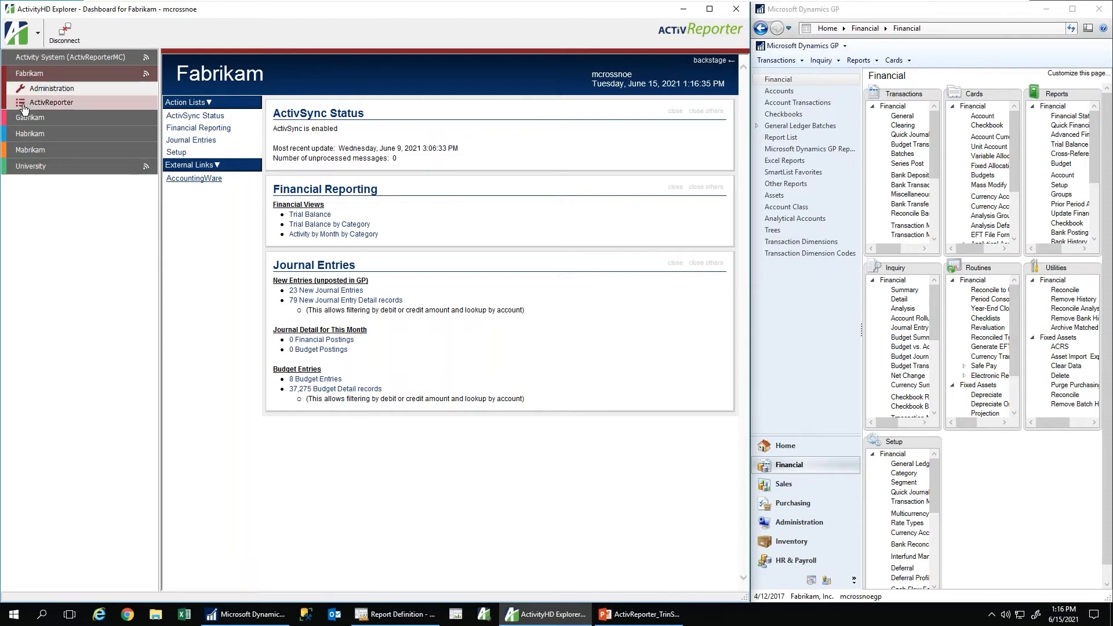
left_click(23, 105)
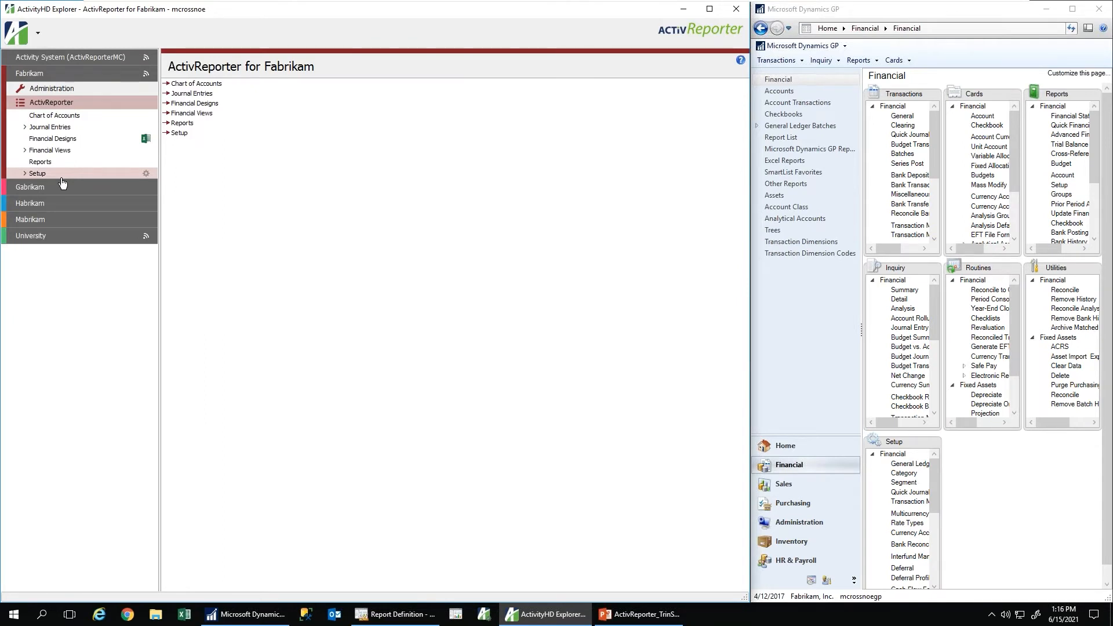
left_click(51, 116)
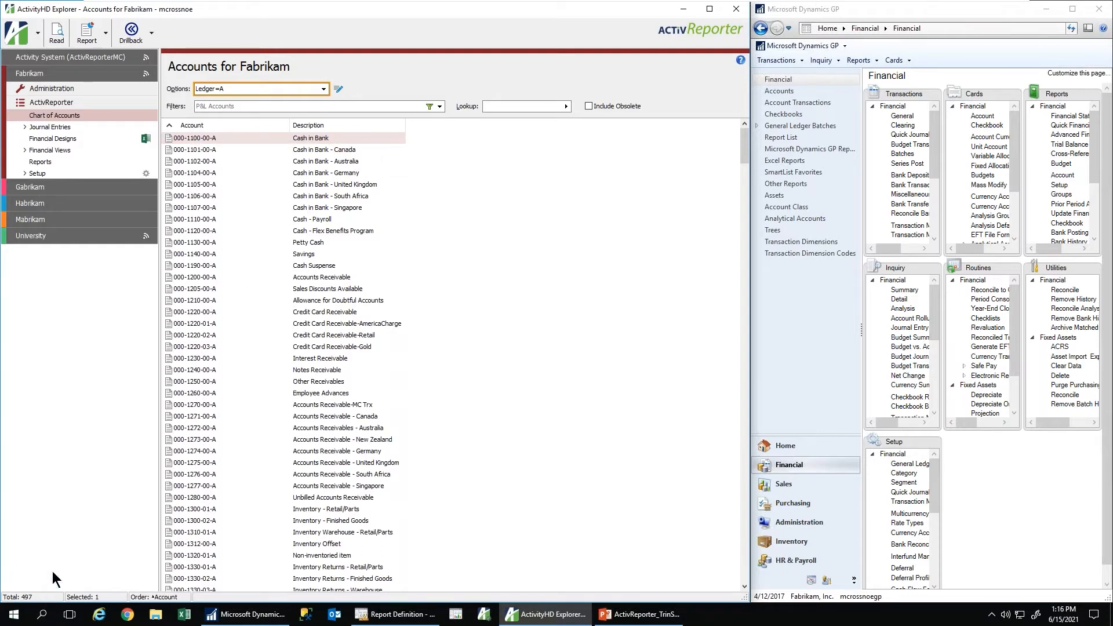
Step: Open Fabrikam's Journal Entries, clear the Budget Entries filter, and open the Journal Detail beneath them
left_click(50, 127)
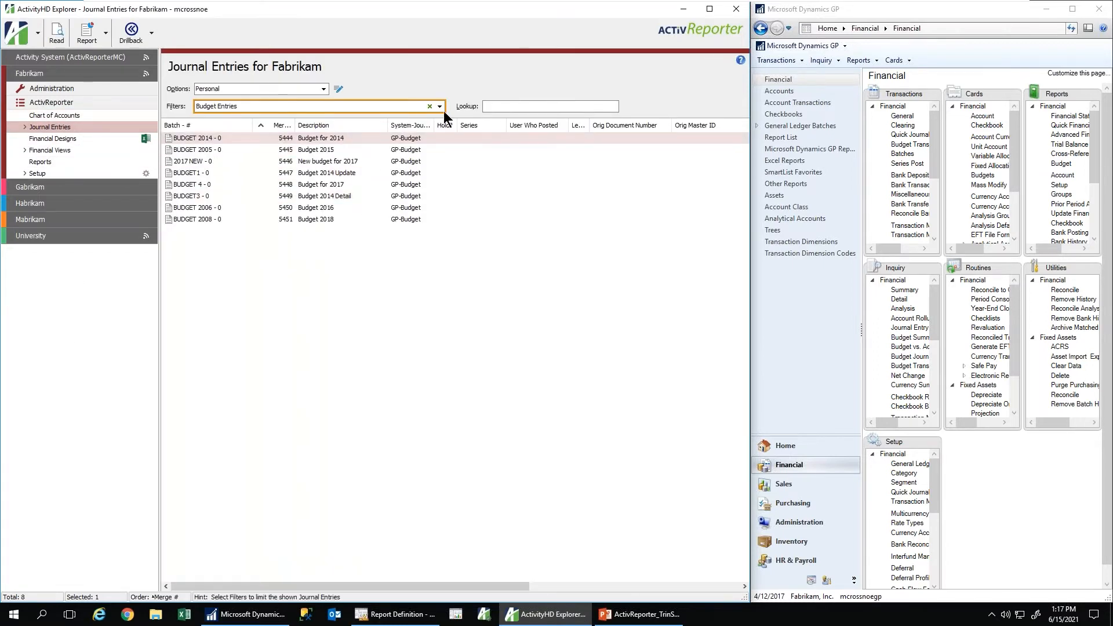
left_click(429, 106)
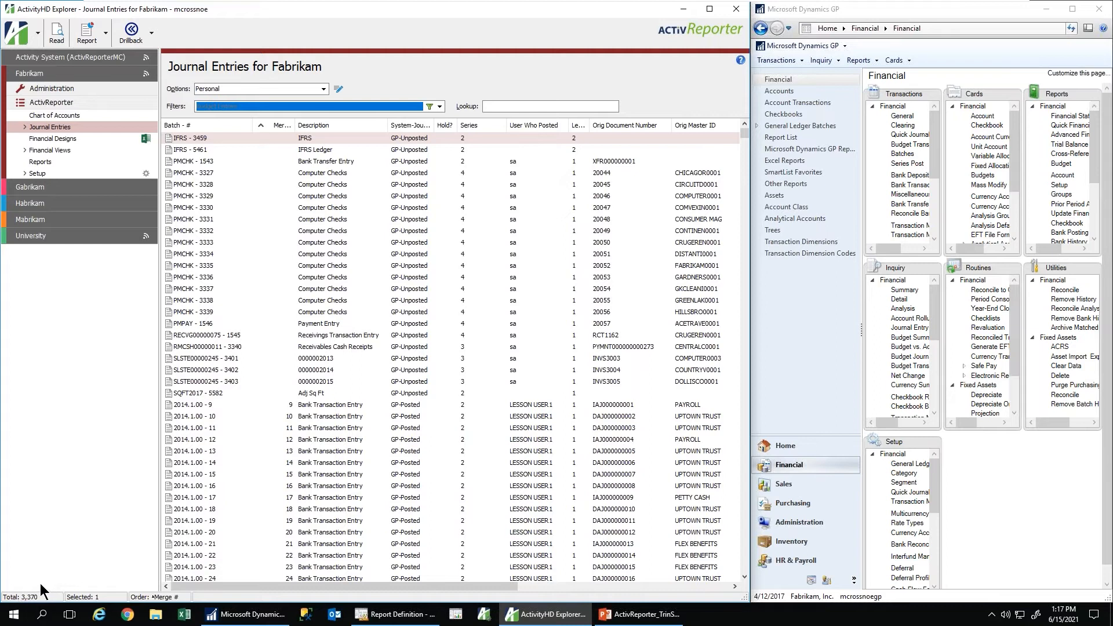
left_click(25, 127)
left_click(57, 138)
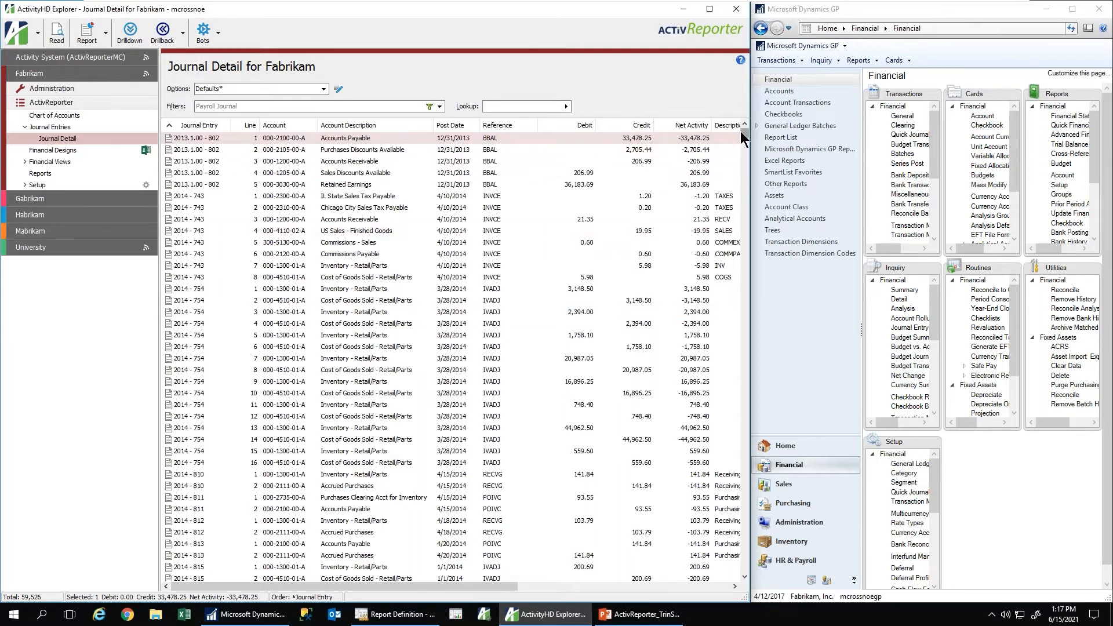
Step: Select the journal lines from entry 2015 - 2045 line 7 through 2015 - 2048 line 4, adding 2015 - 2048 line 7 and 2015 - 2049 line 2
left_click_drag(741, 147, 747, 532)
left_click_drag(759, 432, 747, 187)
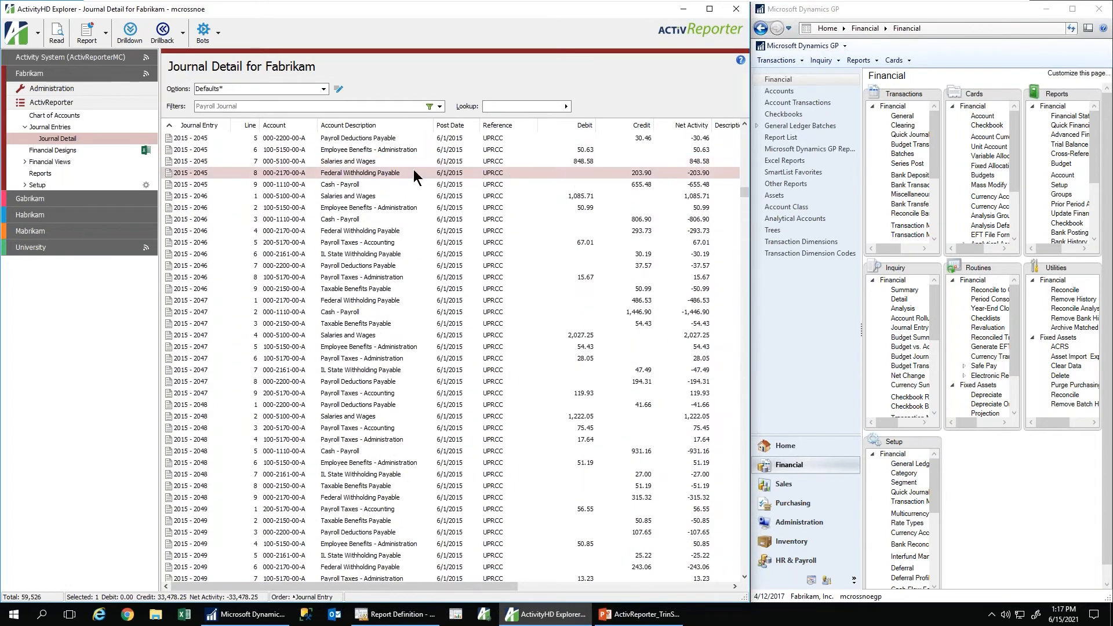
left_click(365, 165)
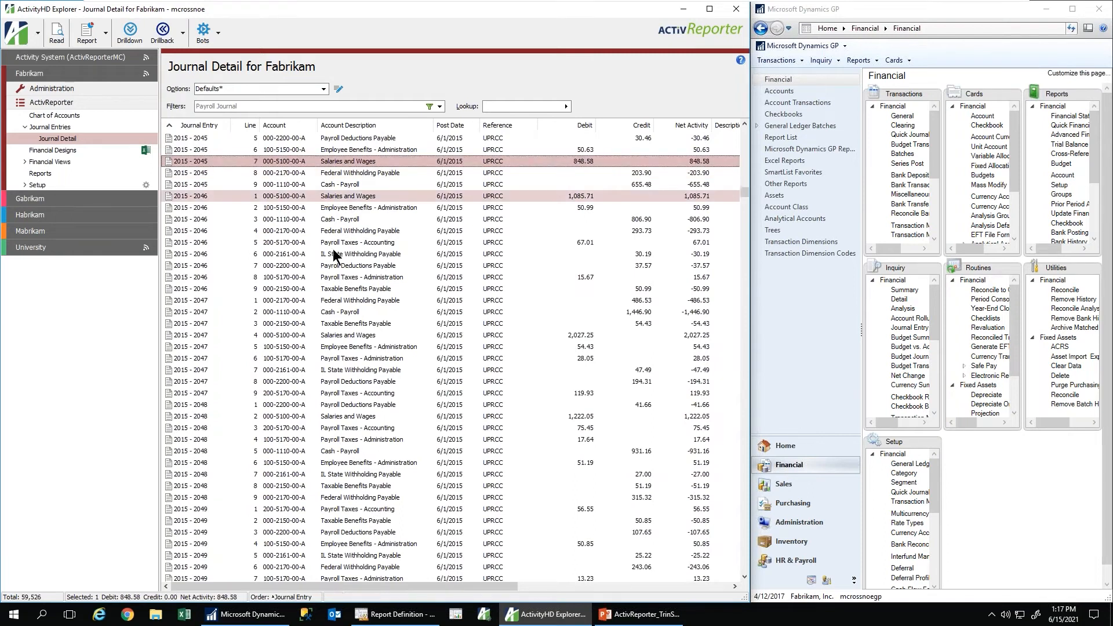
left_click(335, 436, "shift")
left_click(319, 474, "ctrl")
left_click(325, 521, "ctrl")
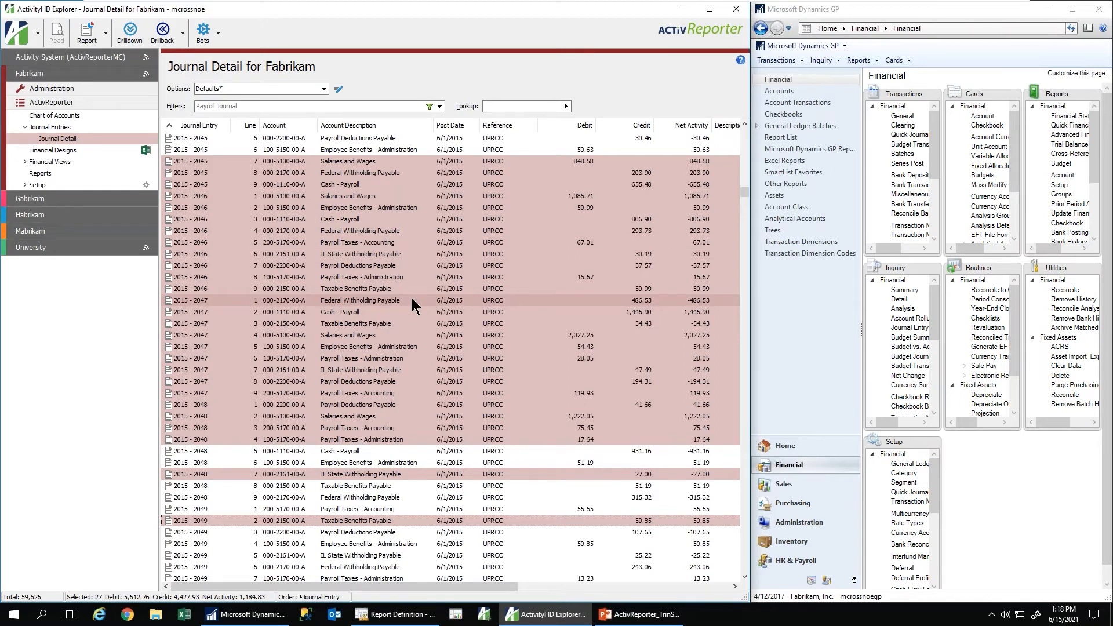
Step: Copy the selected journal lines to Excel to check the Debit, Credit and Net Activity totals, and discard the exported workbook
right_click(380, 266)
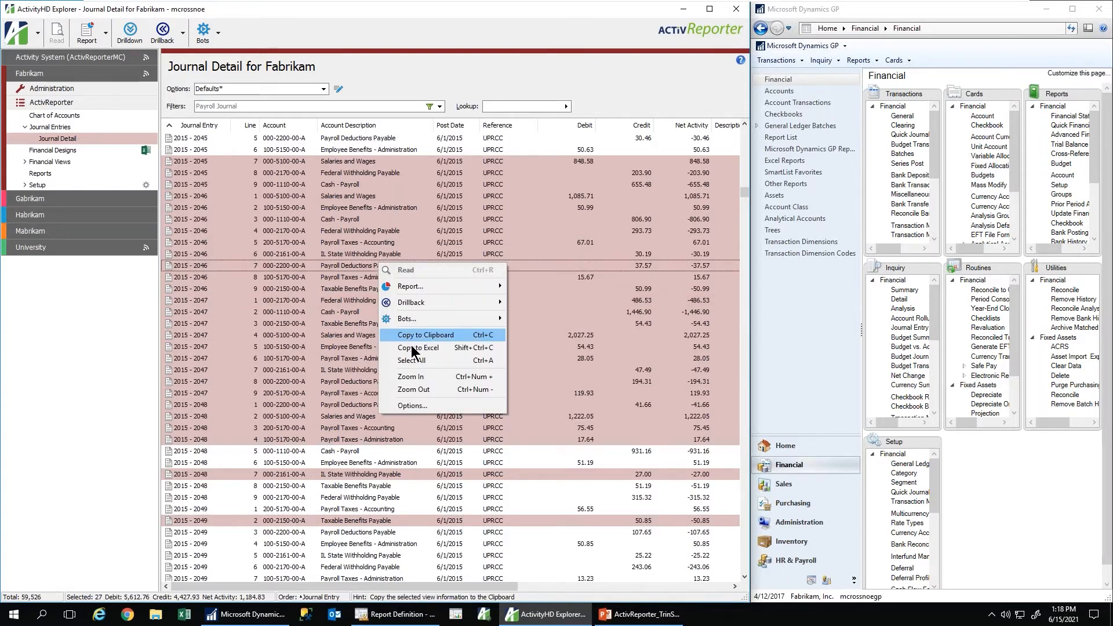
left_click(413, 351)
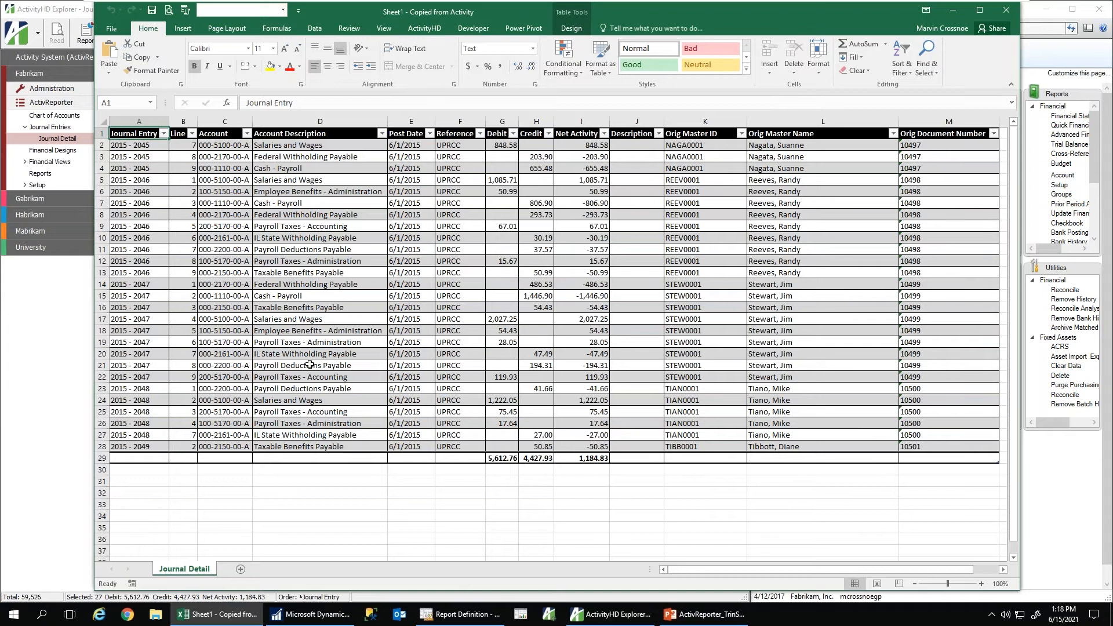
left_click_drag(502, 458, 585, 459)
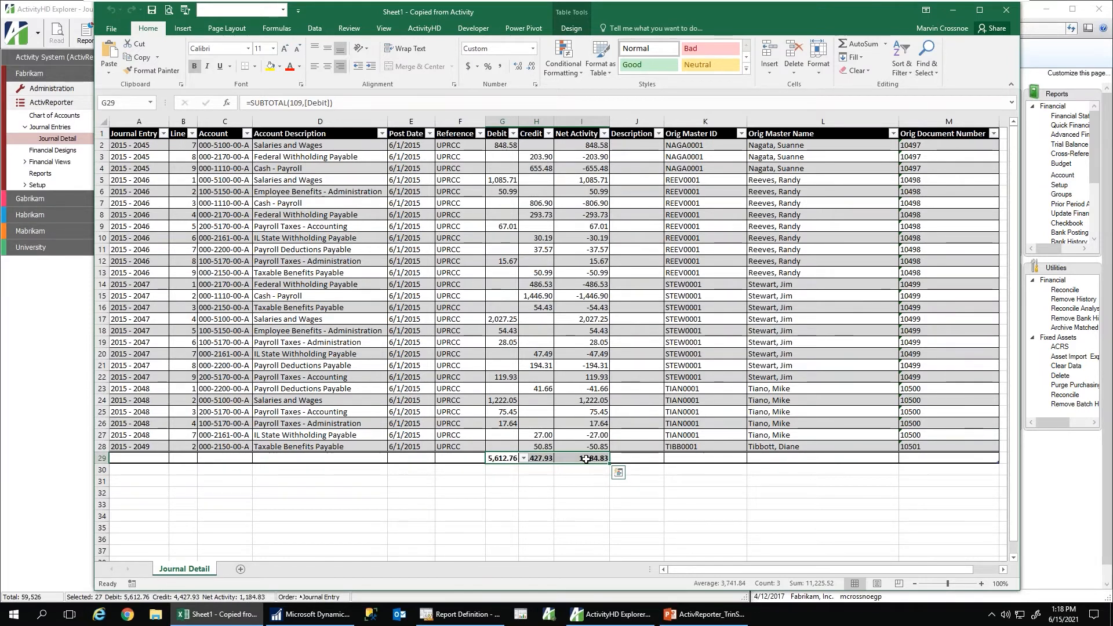
left_click(1006, 10)
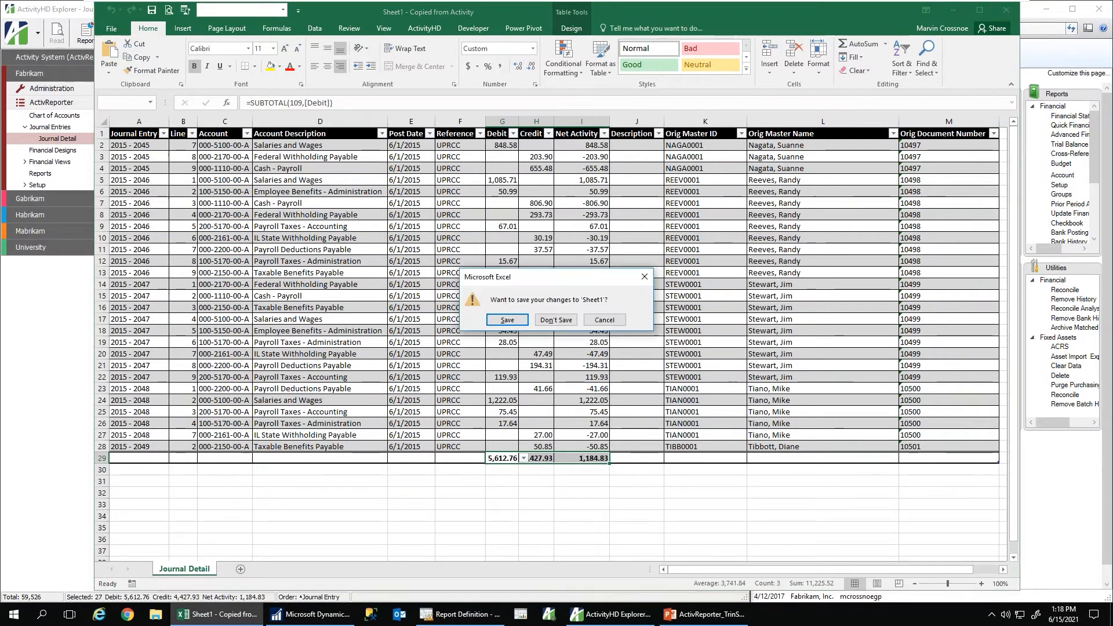
left_click(545, 323)
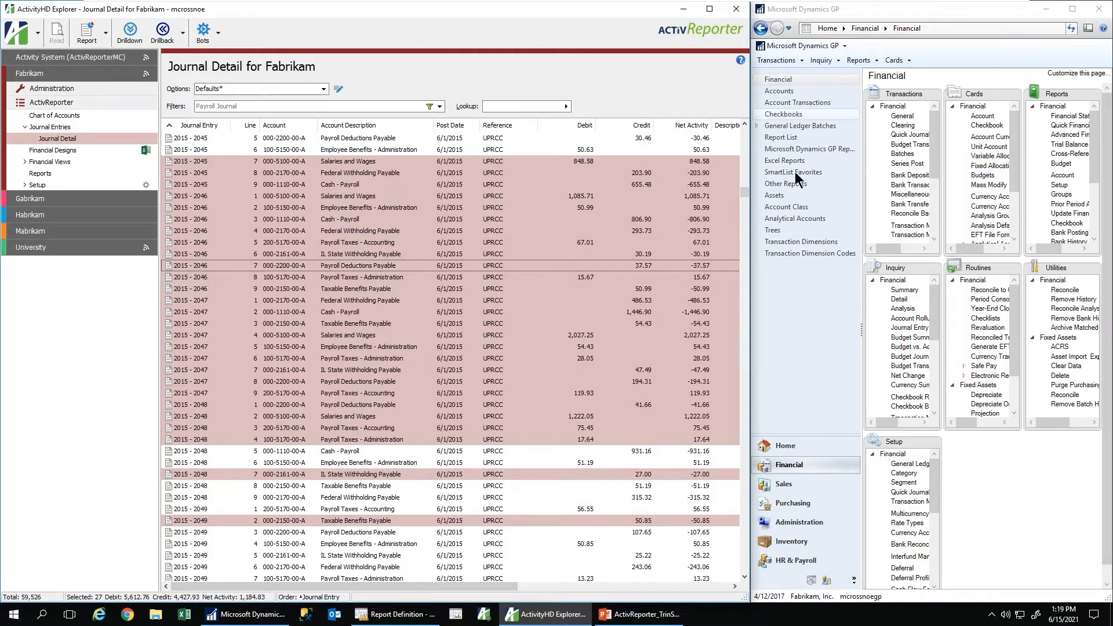
Step: Switch to Dynamics GP, check the company in the Company Login dialog, and cancel without changing it
left_click(815, 601)
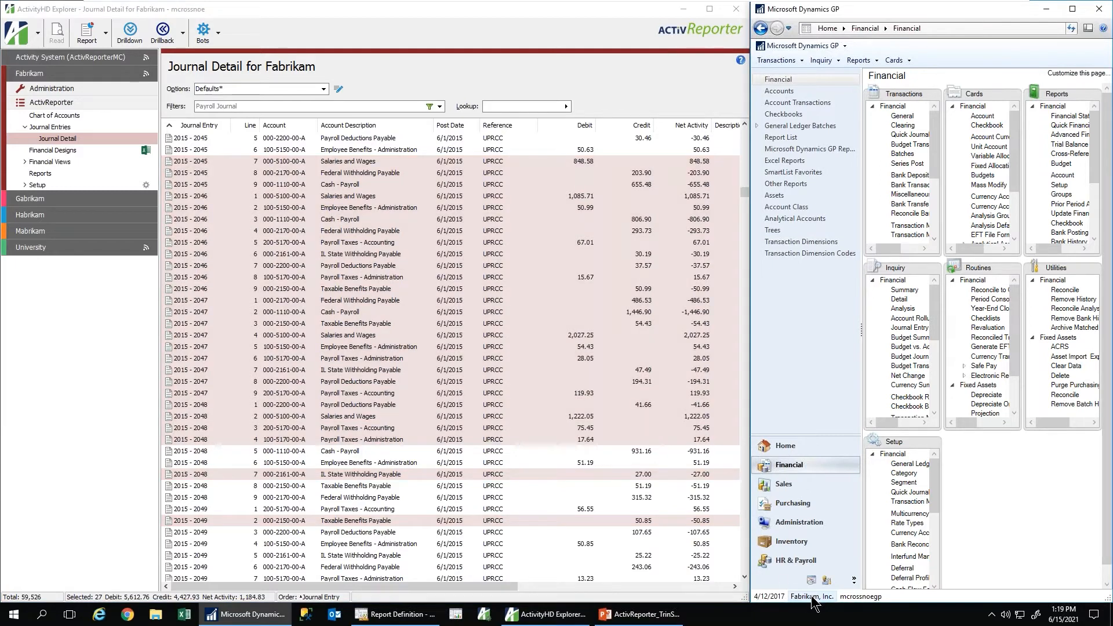
left_click(813, 597)
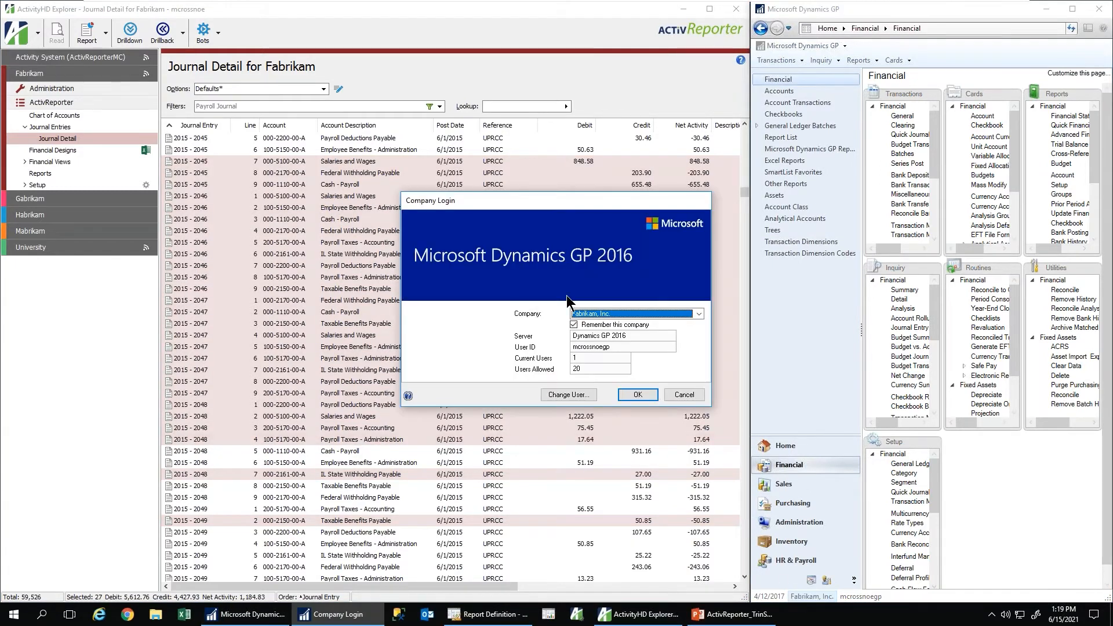
left_click(672, 396)
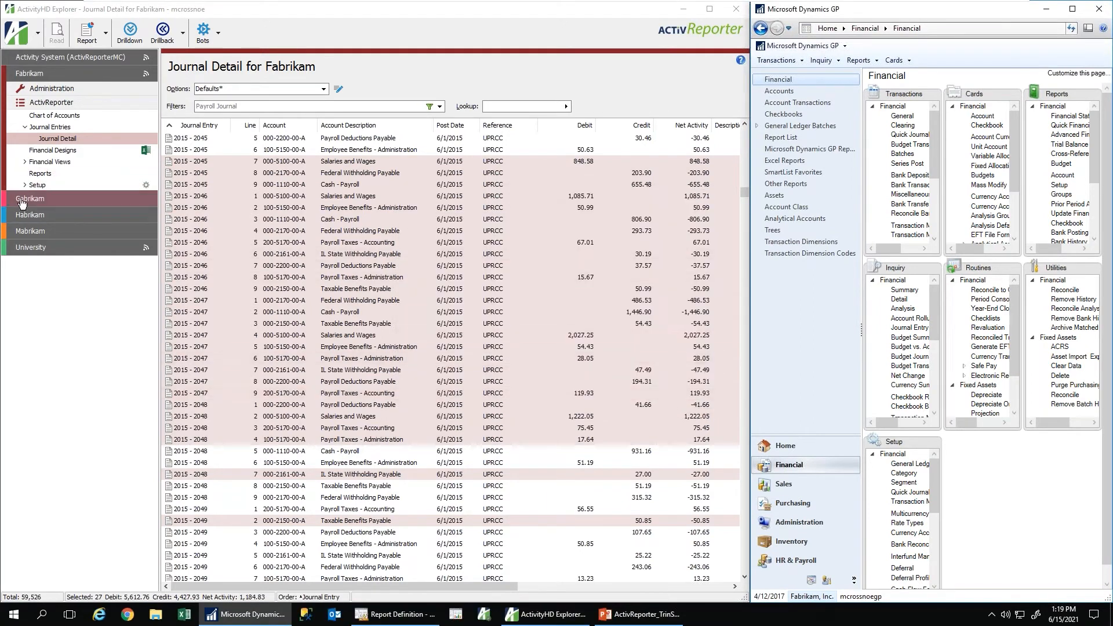
Step: Switch back to ActivityHD Explorer and view the Chart of Accounts for Gabrikam and for University
left_click(32, 198)
left_click(30, 227)
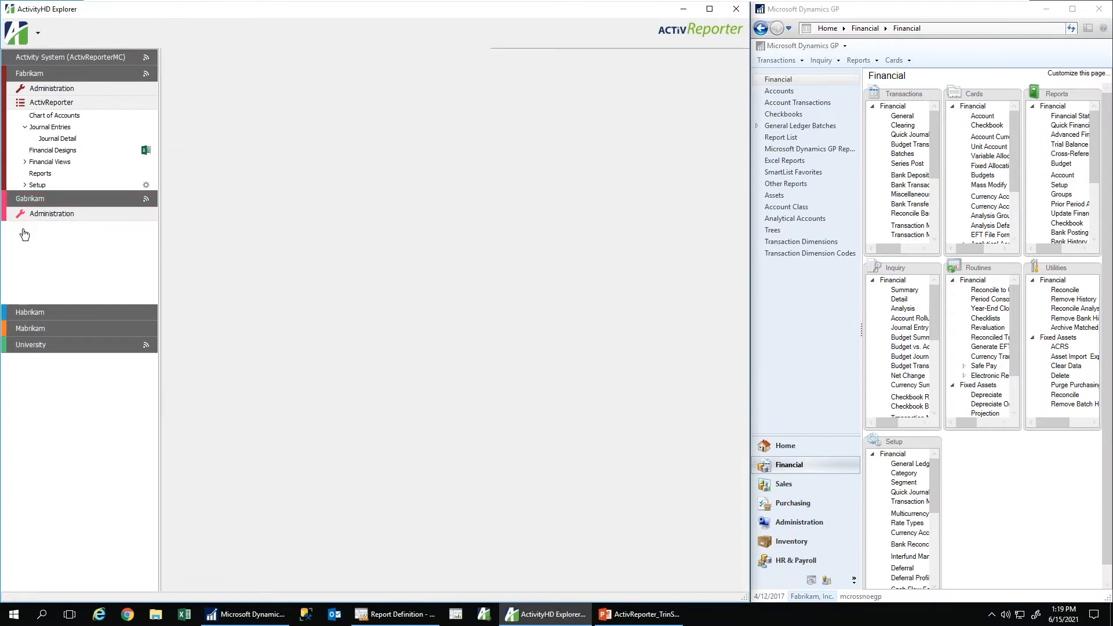
left_click(47, 241)
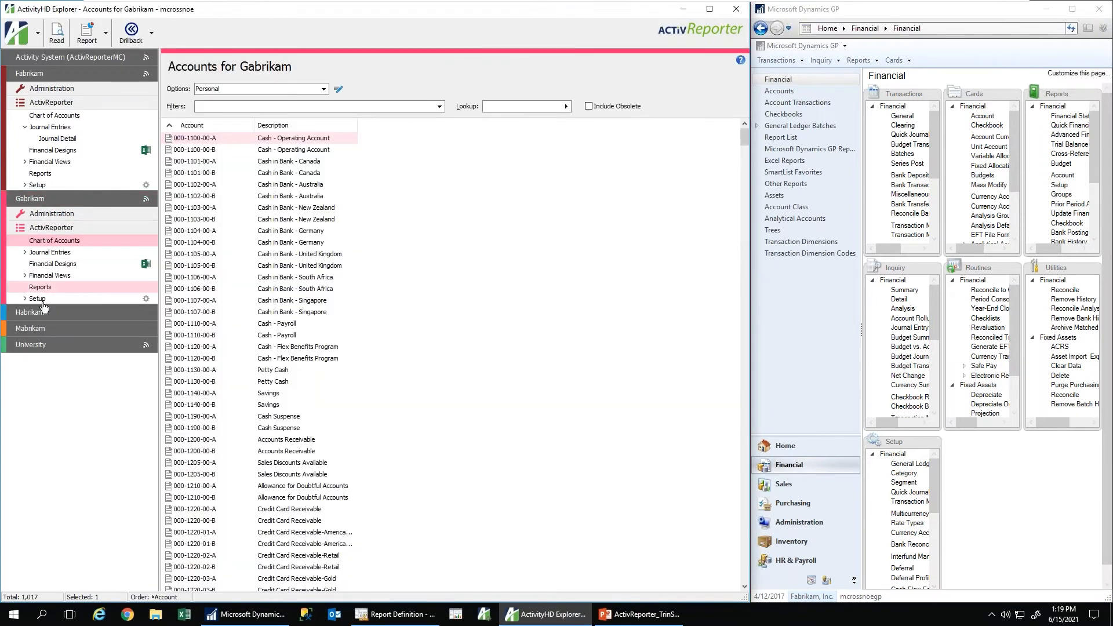
left_click(24, 348)
left_click(35, 374)
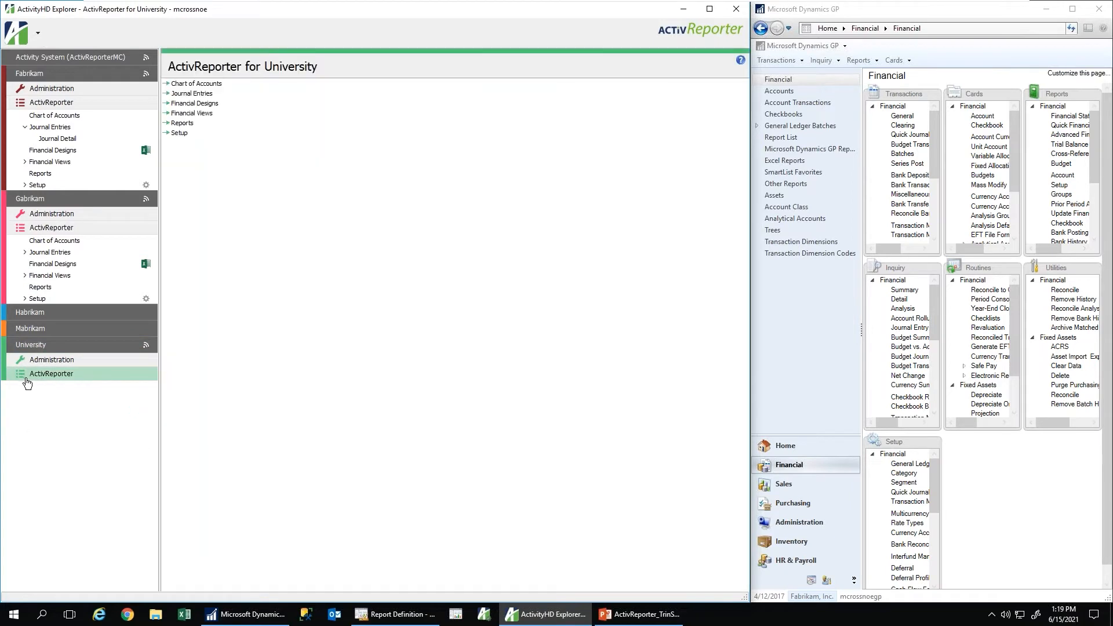
left_click(46, 387)
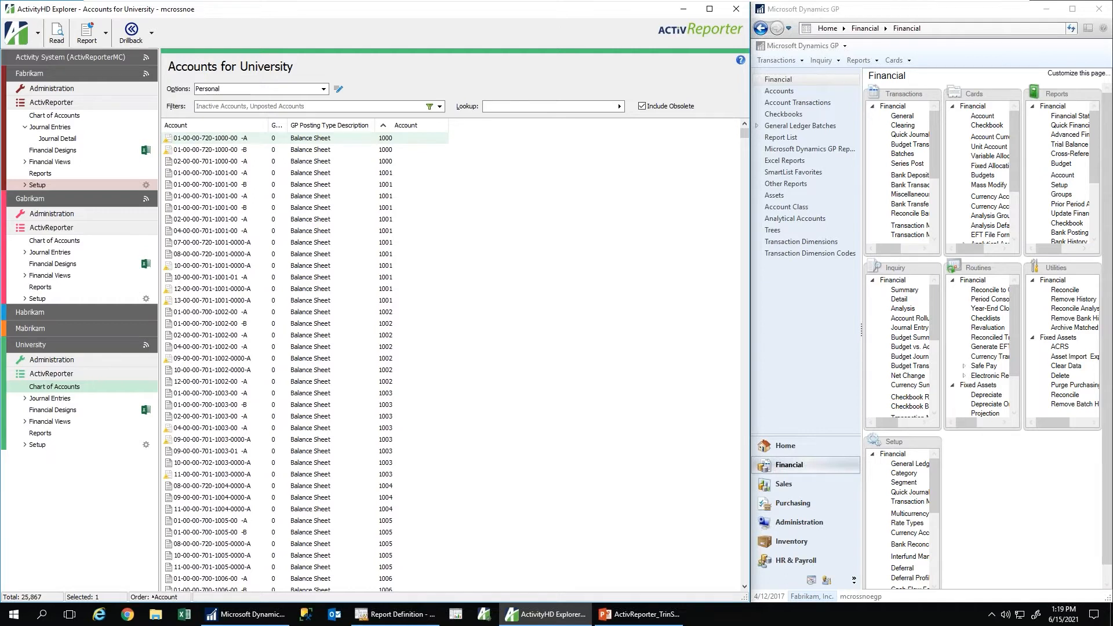
Step: In Fabrikam's Journal Detail, drill back from entry 2018 - 3187 line 2 to Dynamics GP and select its 000-5100-00 distribution
left_click(55, 139)
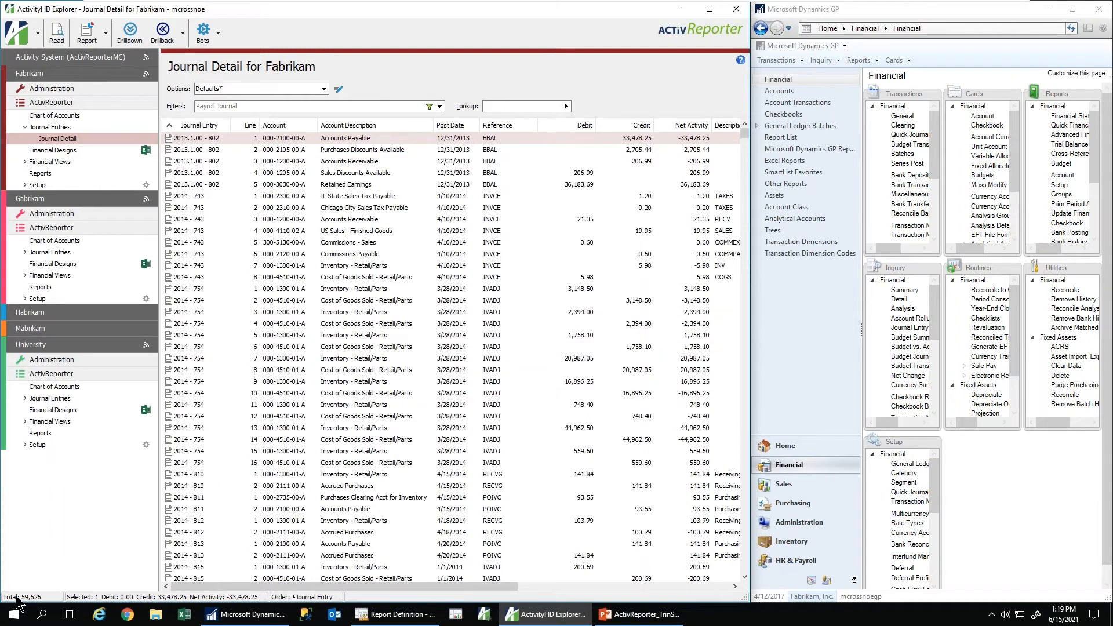
left_click_drag(746, 133, 747, 329)
left_click(591, 268)
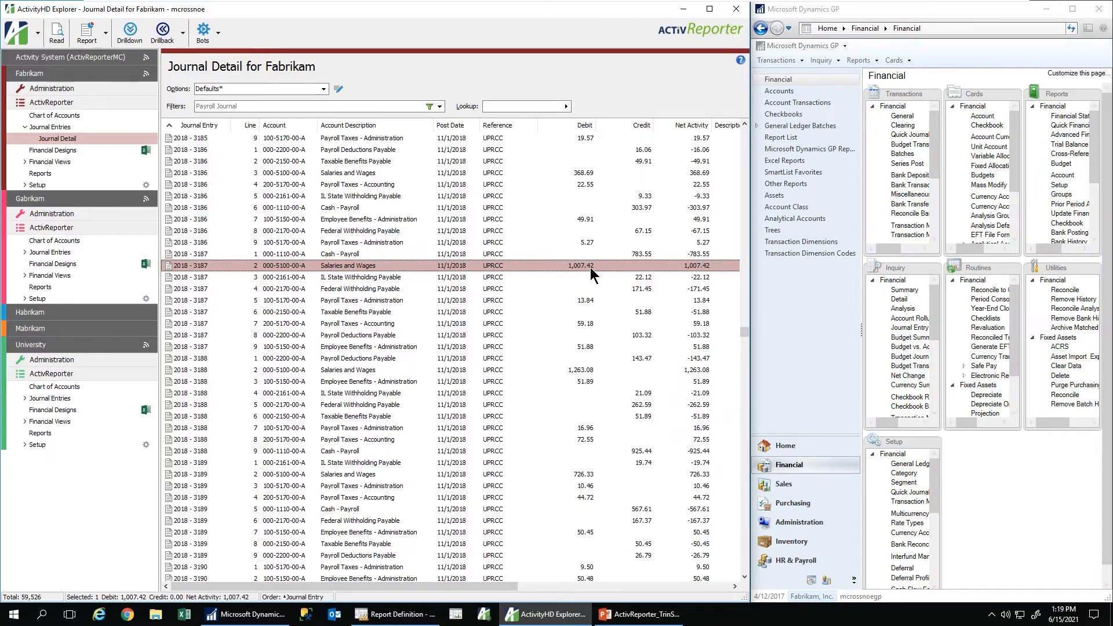
double_click(590, 268)
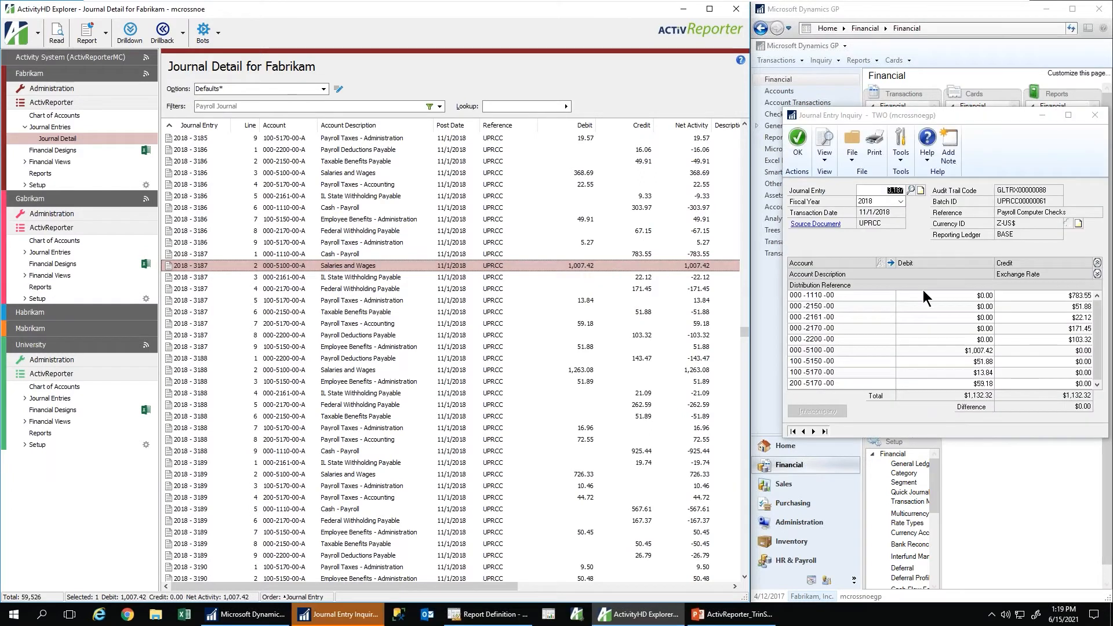
left_click(972, 350)
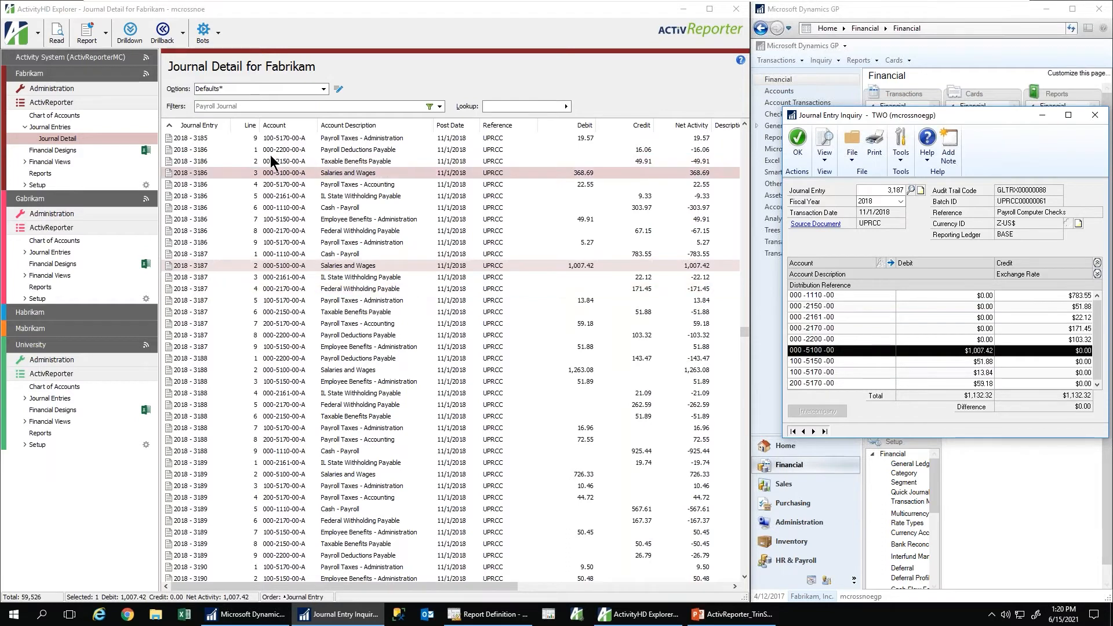
Step: Open Fabrikam's Chart of Accounts, and close the Journal Entry Inquiry and the expanded Gabrikam and University sections
left_click(52, 116)
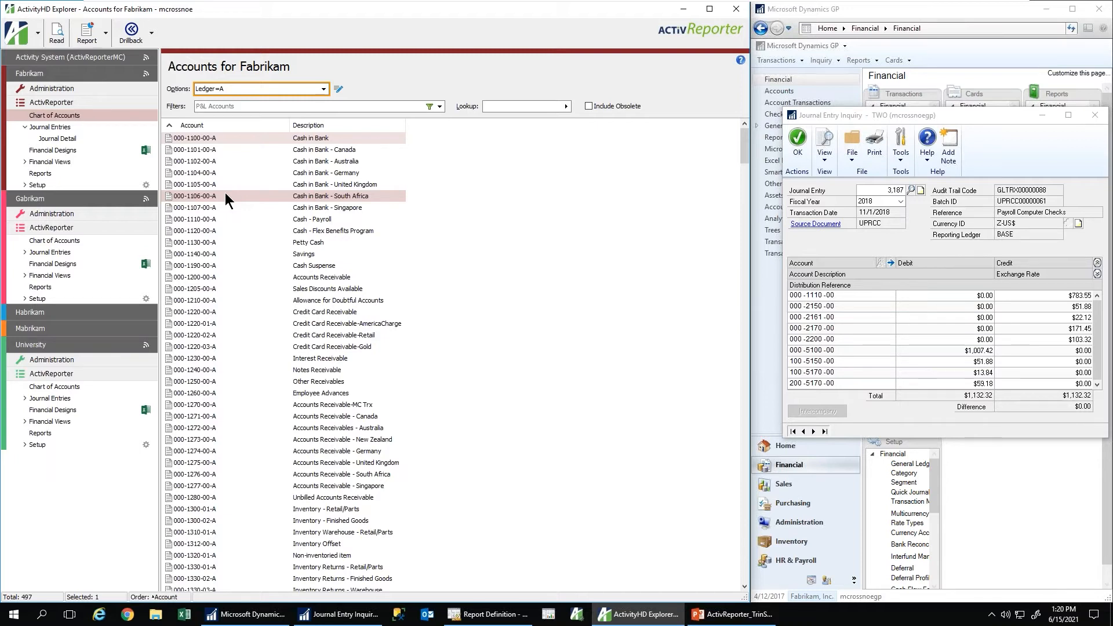
left_click(1095, 115)
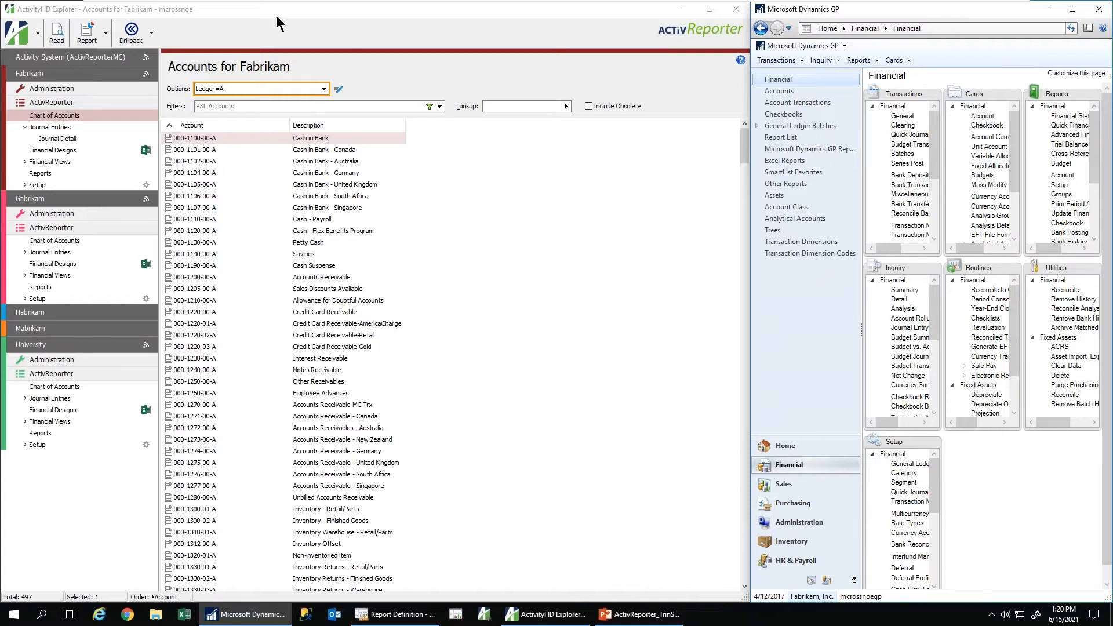
left_click(38, 199)
left_click(35, 247)
left_click(30, 247)
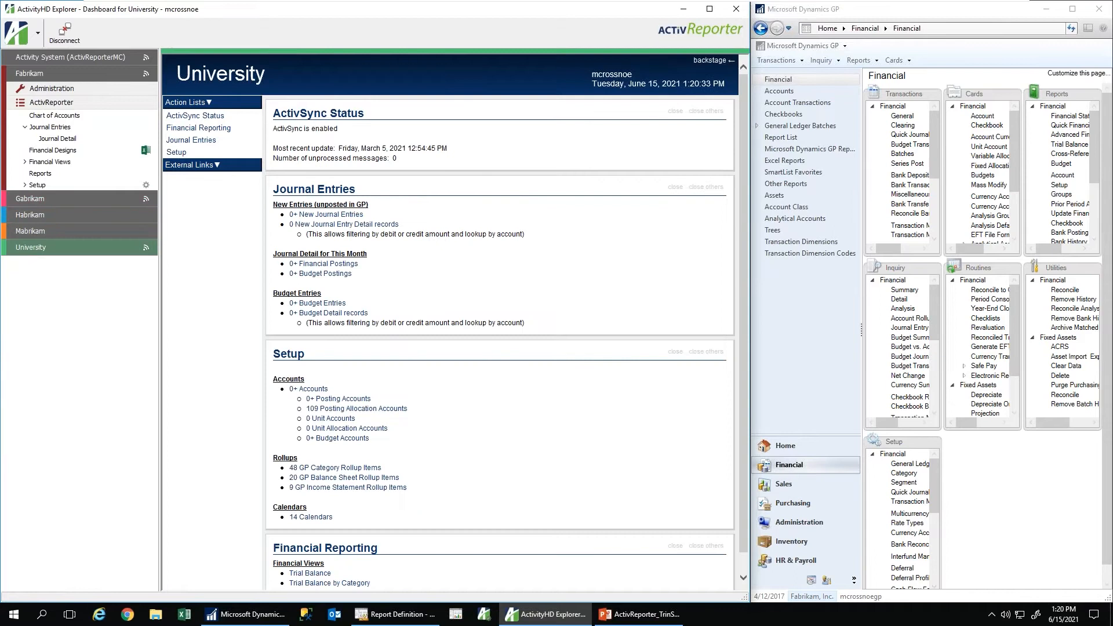
Step: Open Fabrikam's Financial Designs and move the Explorer window aside to uncover the workbook files on the desktop
left_click(40, 152)
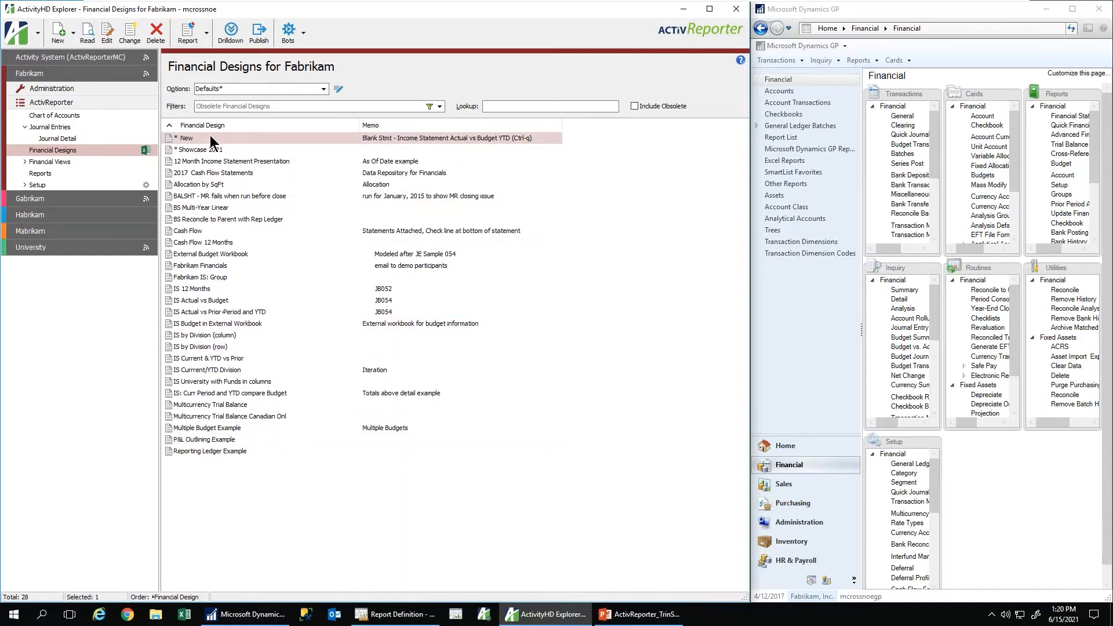
left_click_drag(237, 11, 322, 15)
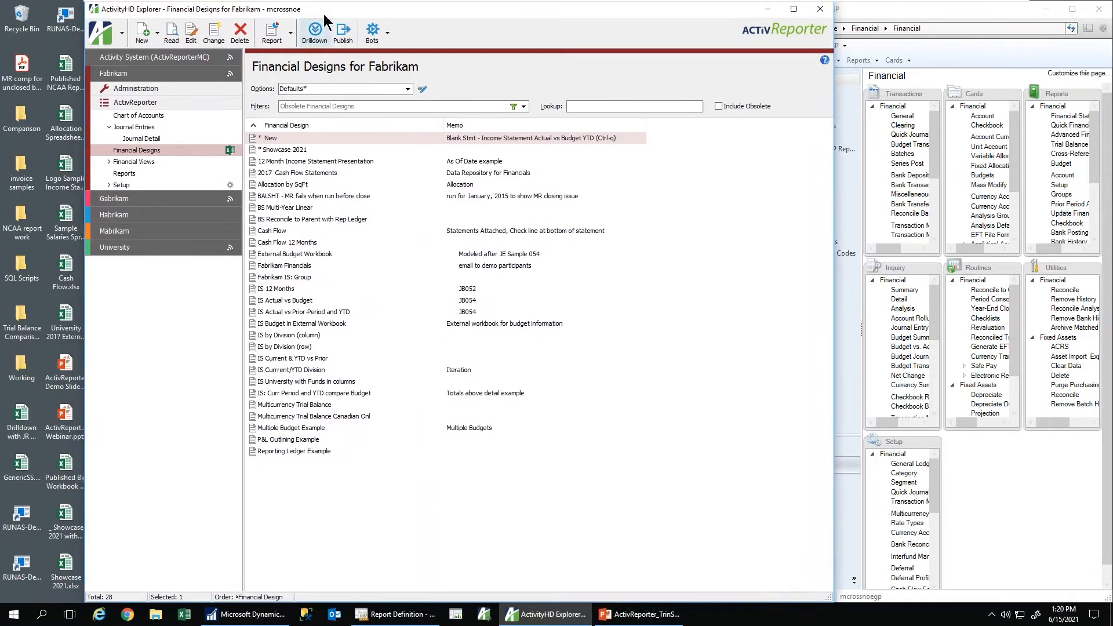
left_click_drag(324, 14, 332, 13)
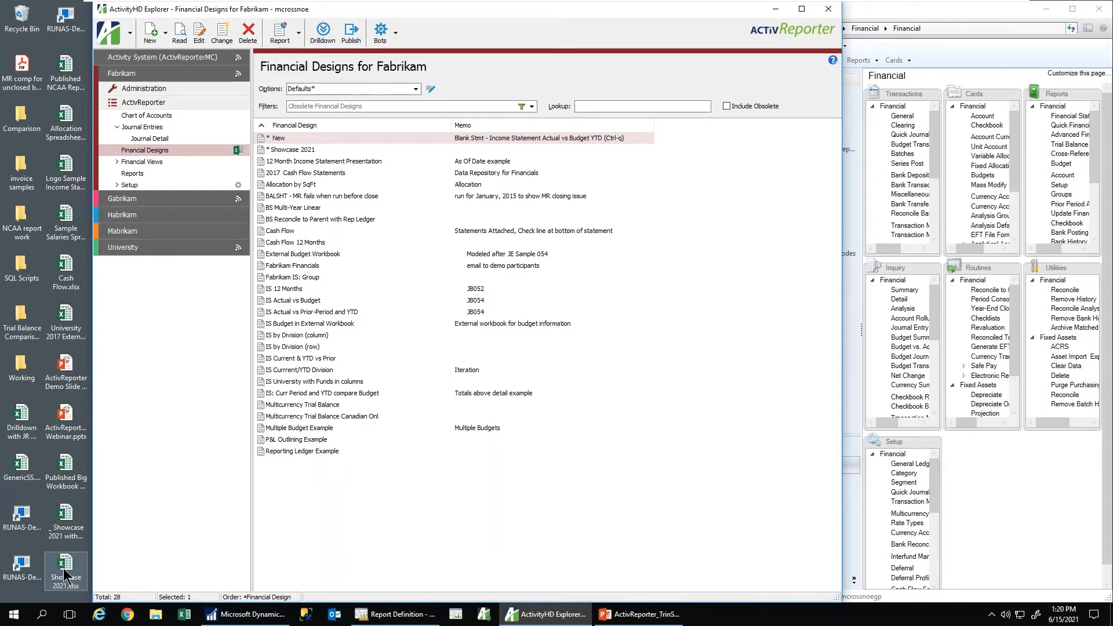
Step: Open the * Showcase 2021 design's workbook for editing and calculate it with the April 2017 options
left_click(288, 152)
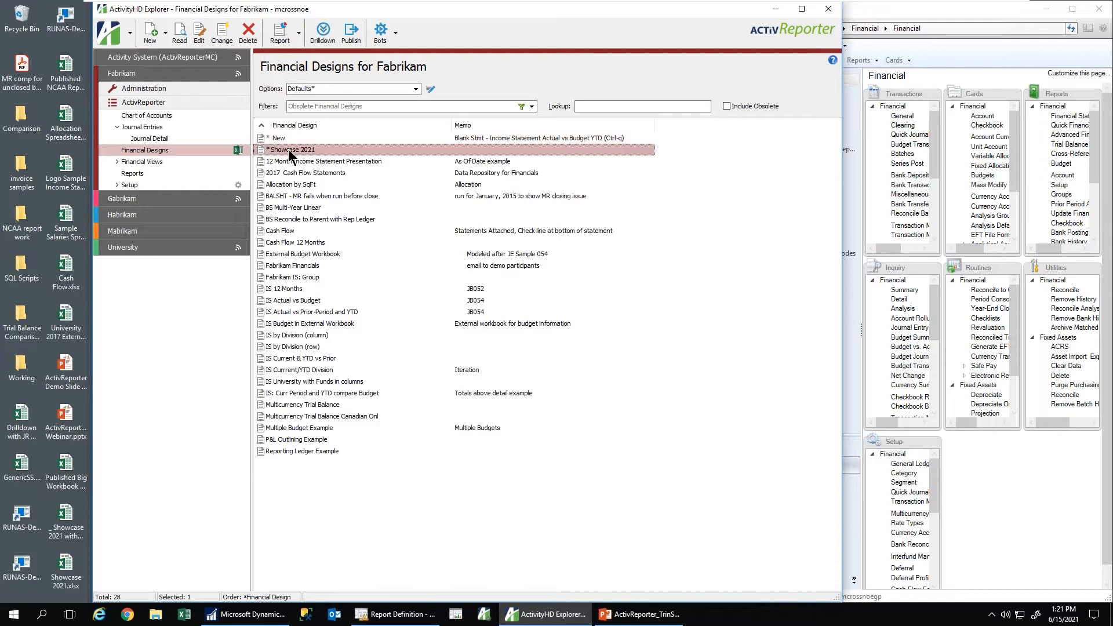
double_click(289, 152)
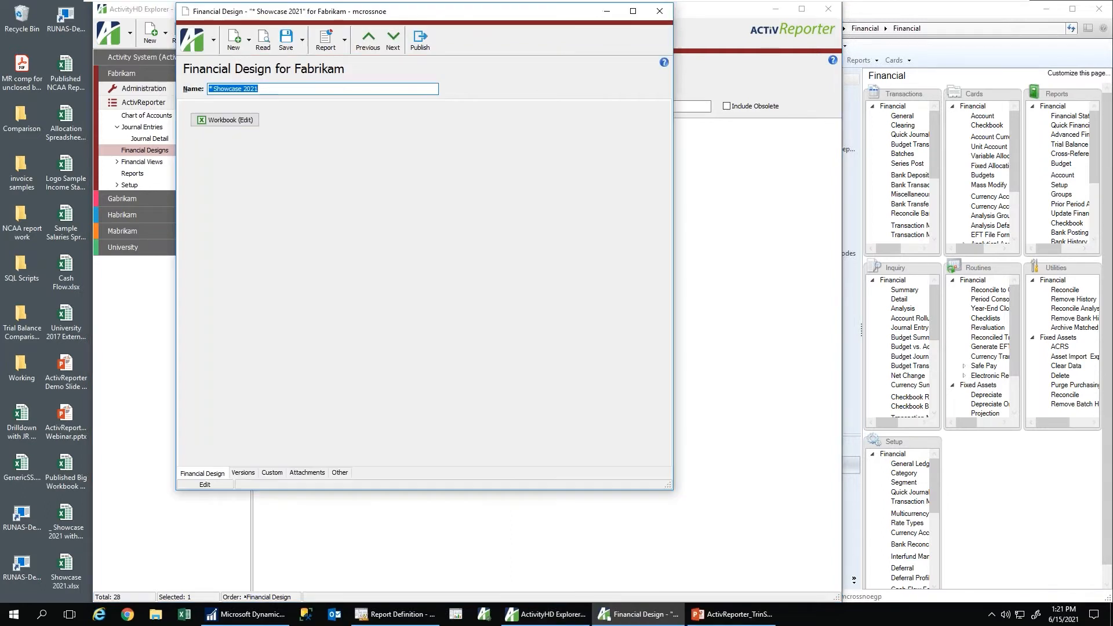
left_click(218, 119)
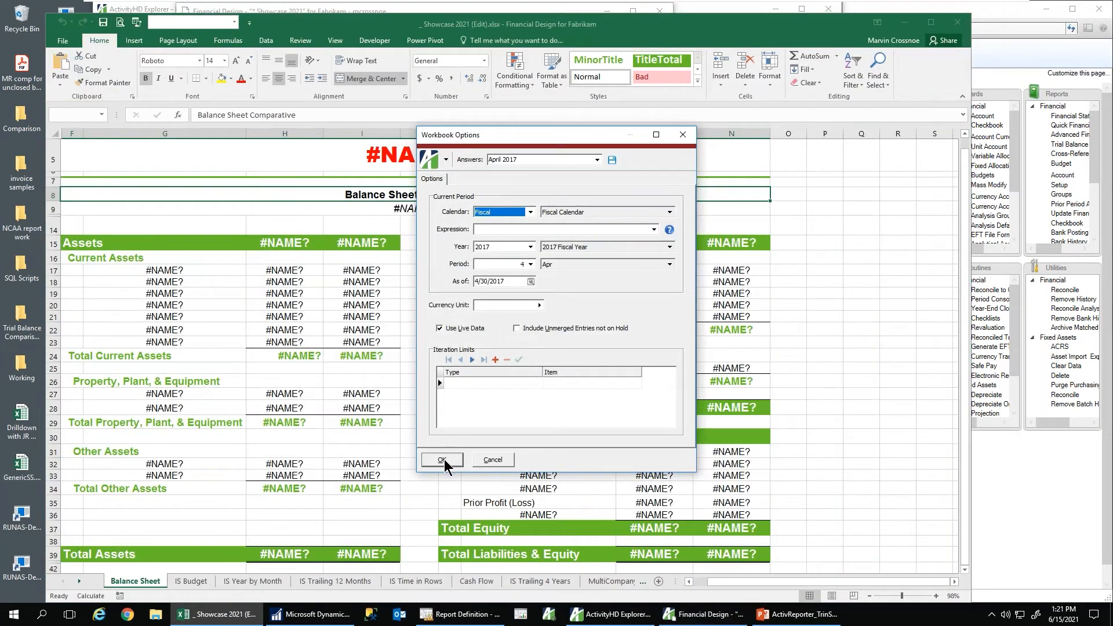
left_click(442, 459)
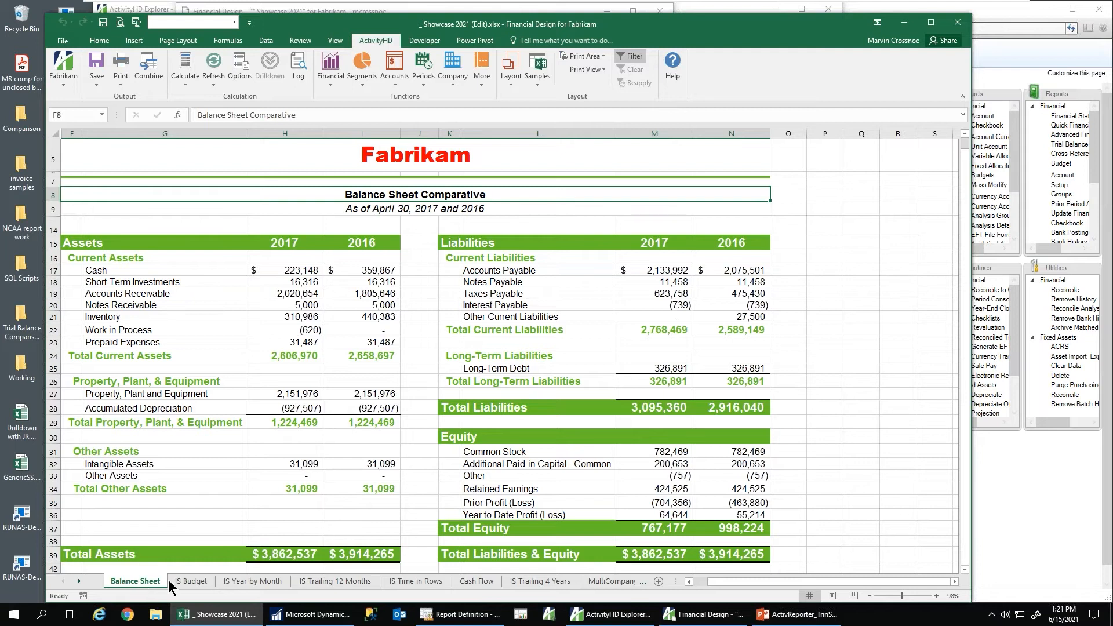
Step: Review the IS Budget, IS Year by Month and IS Trailing 12 Months statements
left_click(191, 581)
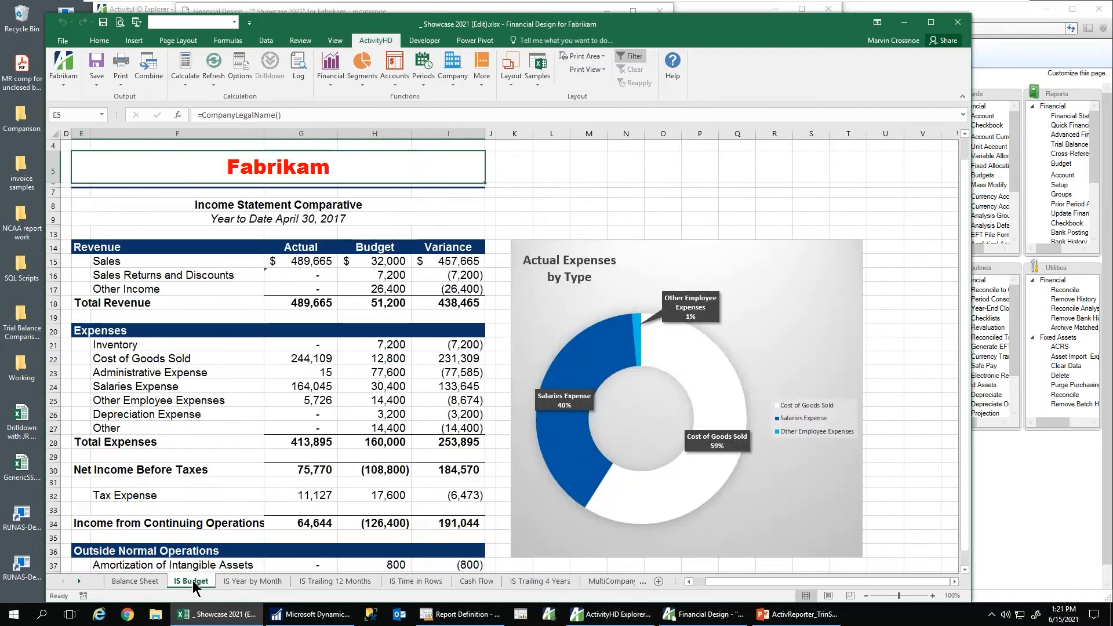
left_click(252, 584)
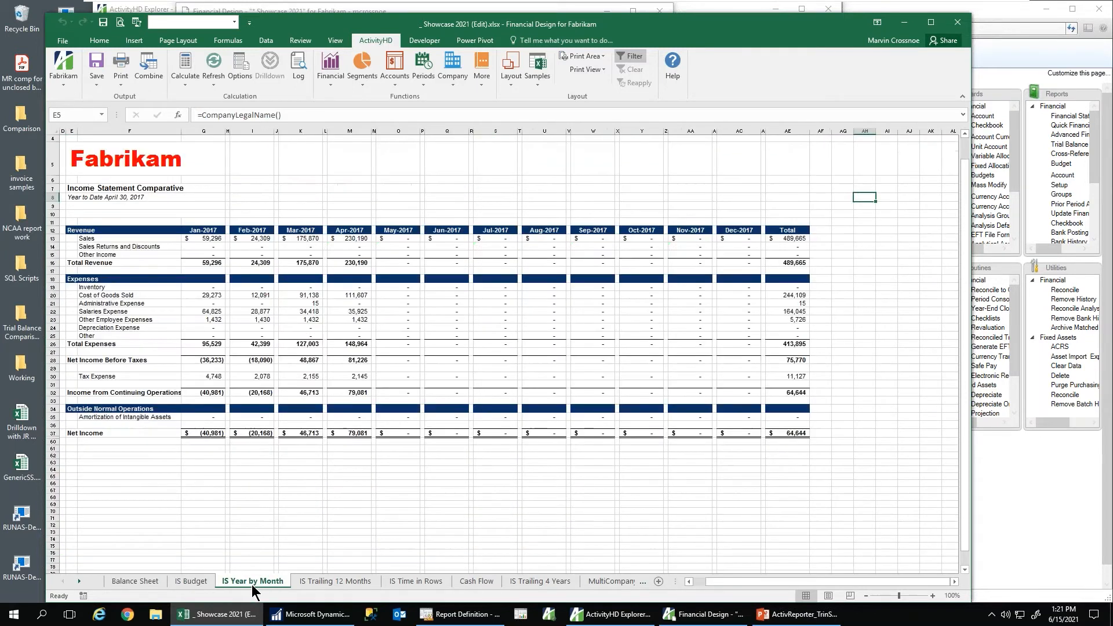
left_click(325, 582)
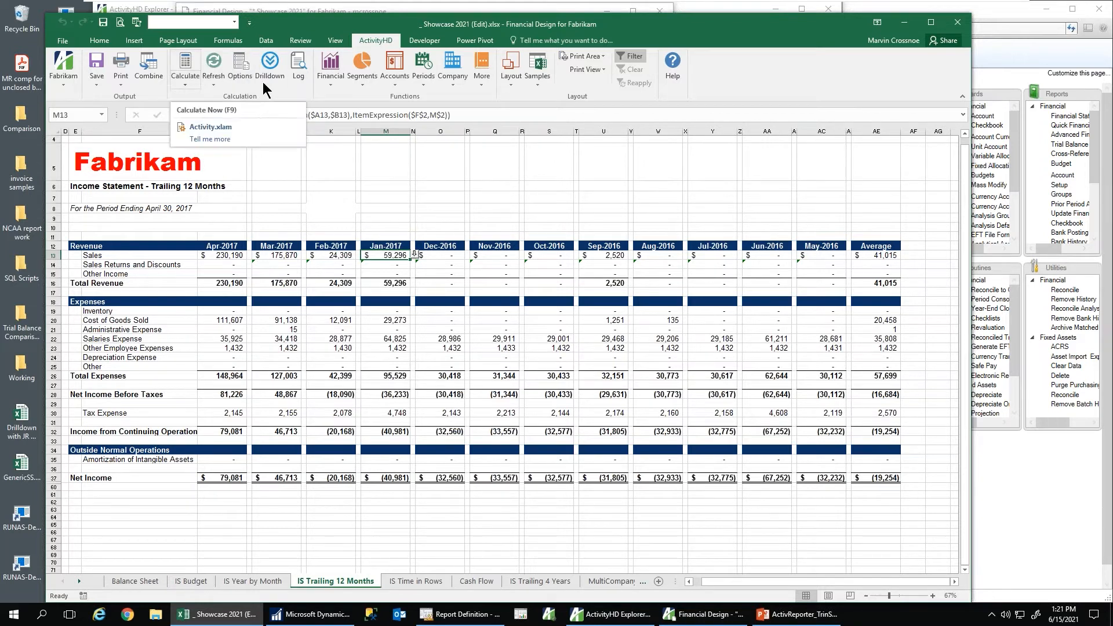
Step: Change the workbook options to fiscal year 2016 and recalculate the statements
left_click(241, 73)
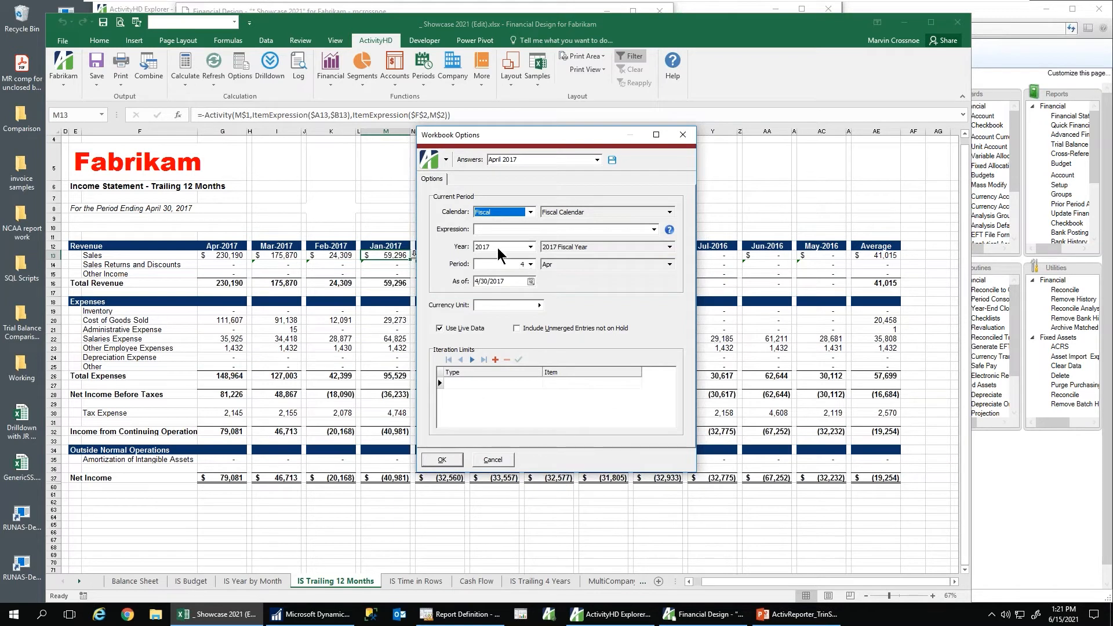
left_click(530, 247)
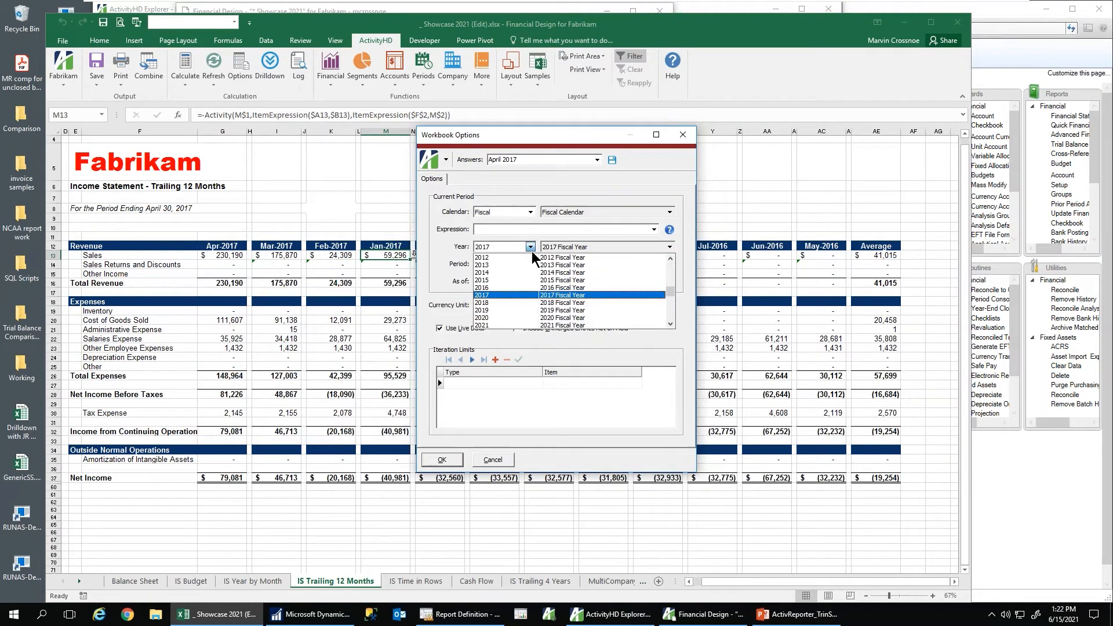
left_click(501, 288)
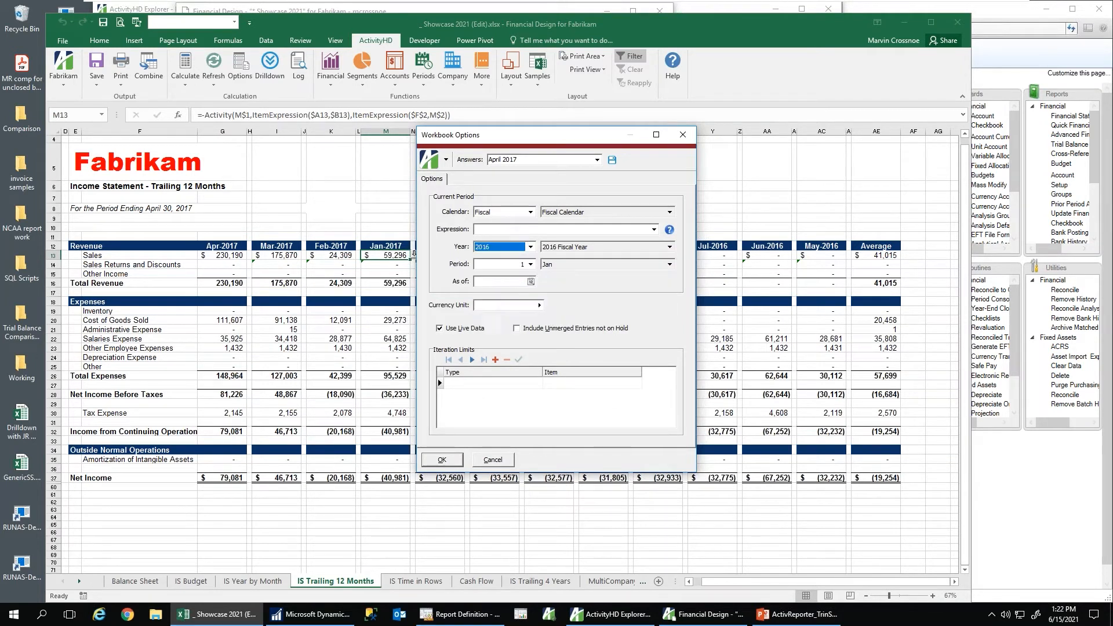
left_click(443, 460)
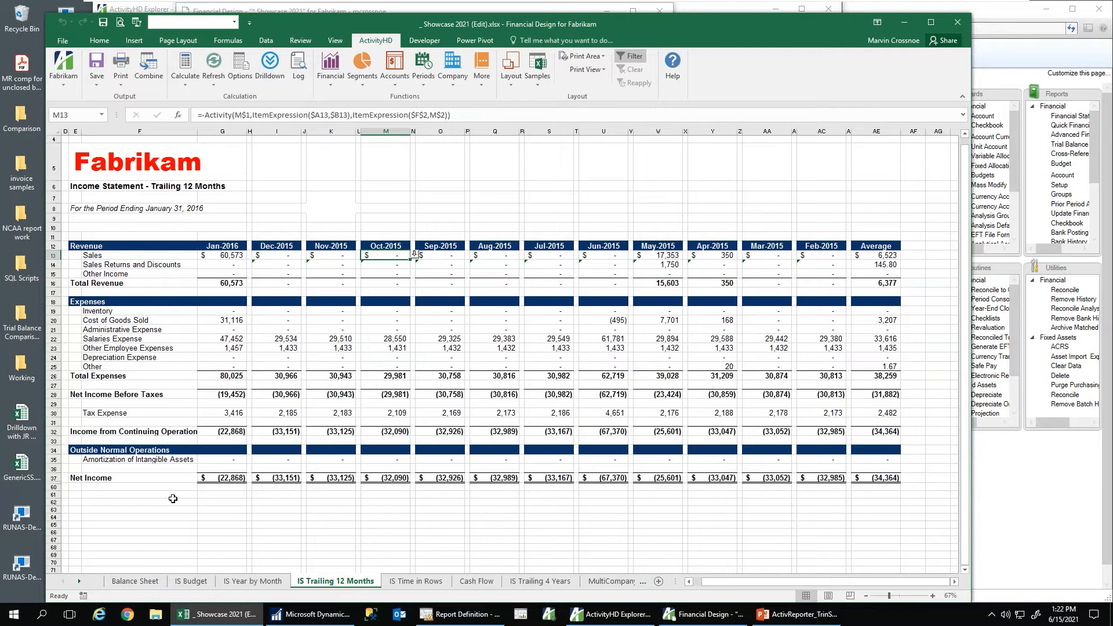
Step: Review the recalculated statements from IS Budget through IS Time in Rows, and close the workbook without saving
left_click(196, 584)
left_click(239, 581)
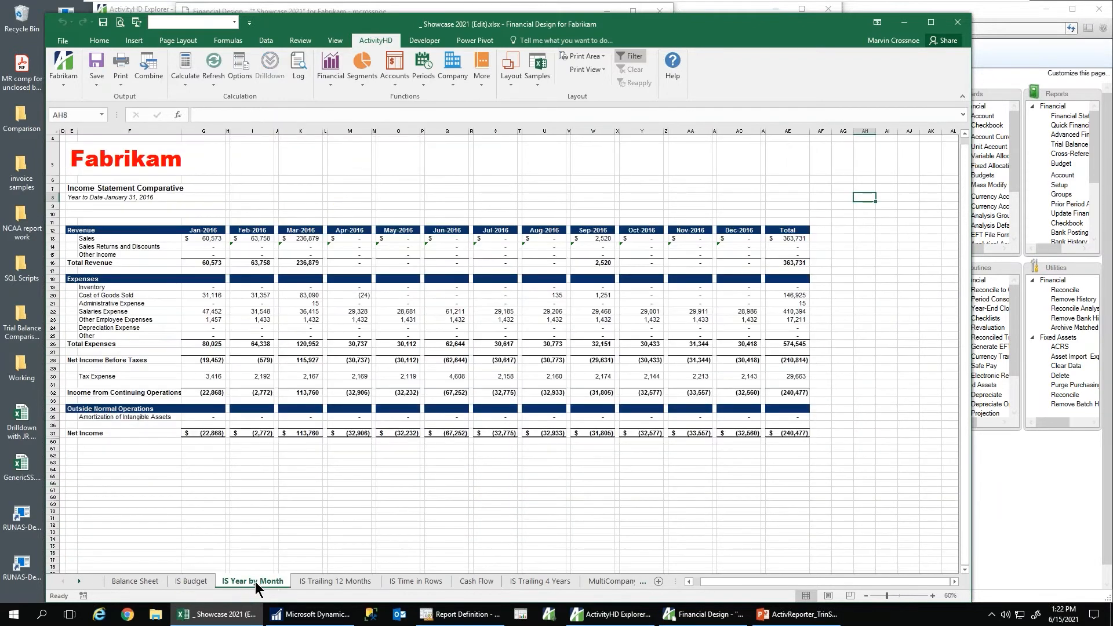
left_click(313, 582)
left_click(426, 582)
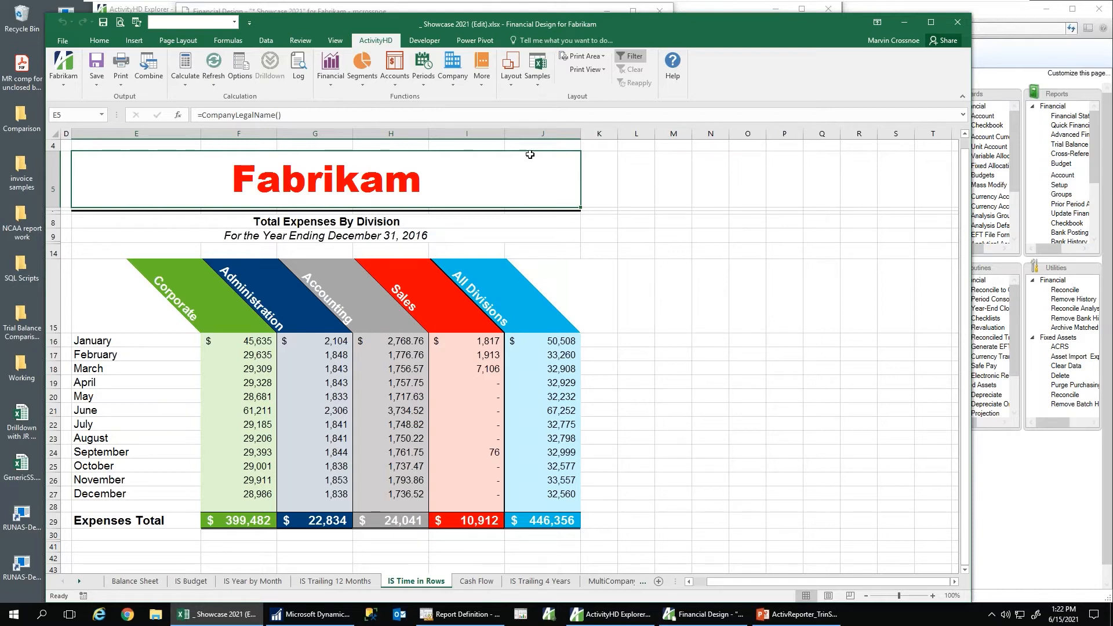
left_click(957, 22)
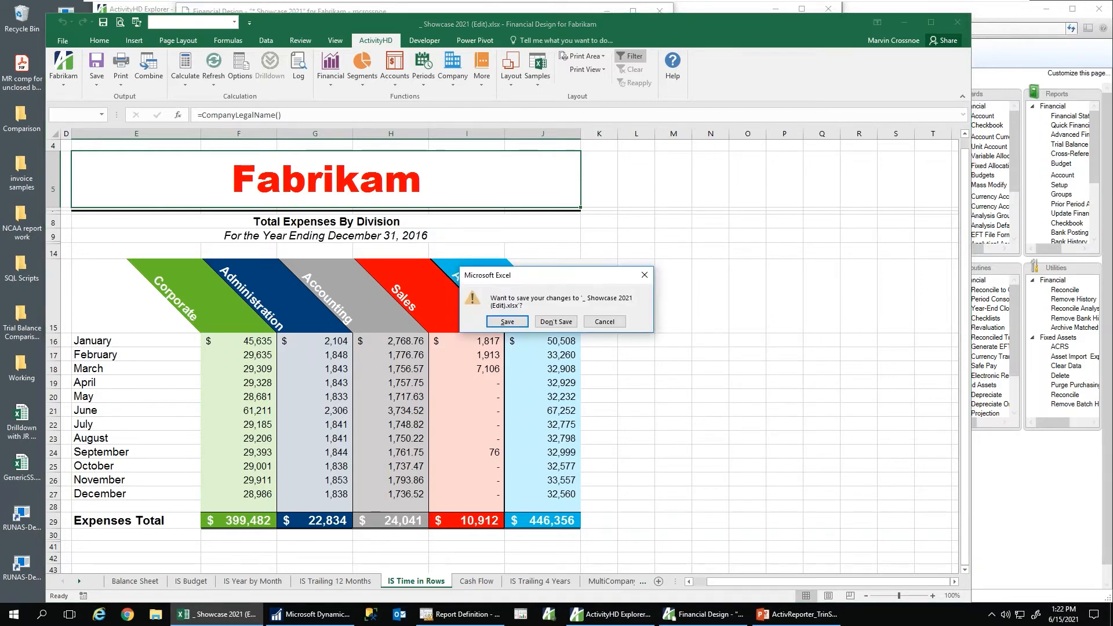
left_click(556, 330)
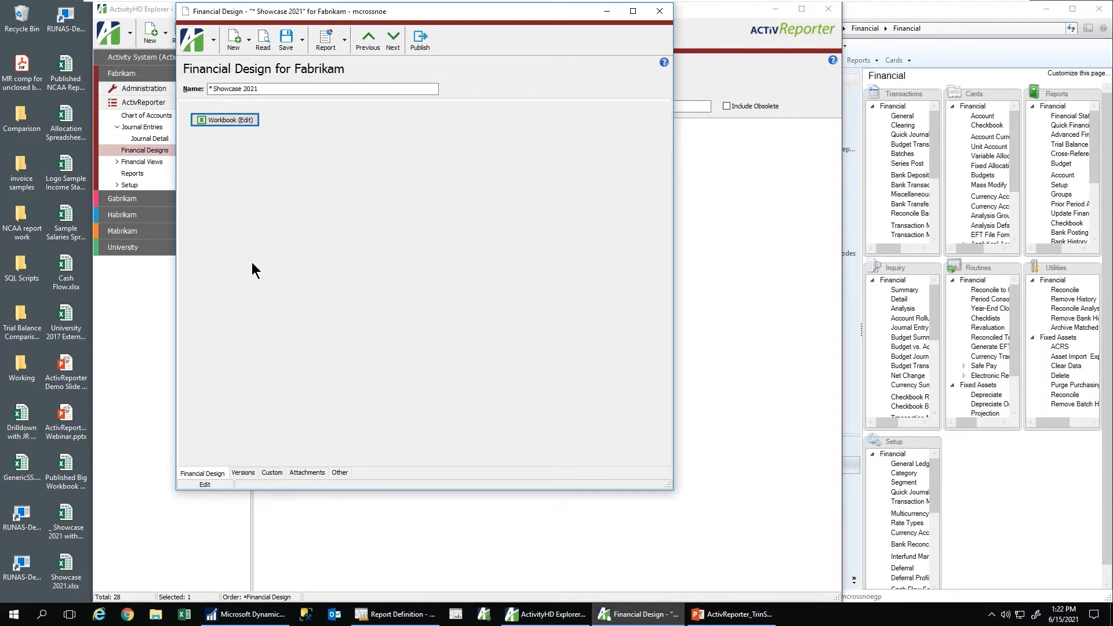
Step: Examine the version history of the * Showcase 2021 design, from its earliest version to its latest
left_click(245, 474)
left_click_drag(662, 129, 623, 360)
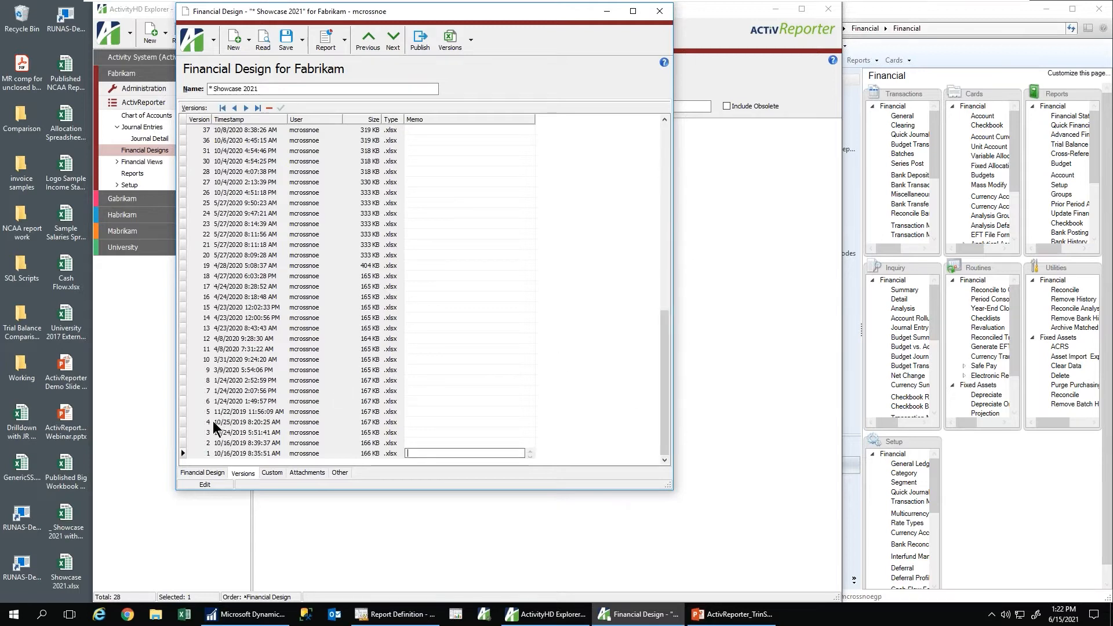
left_click(222, 453)
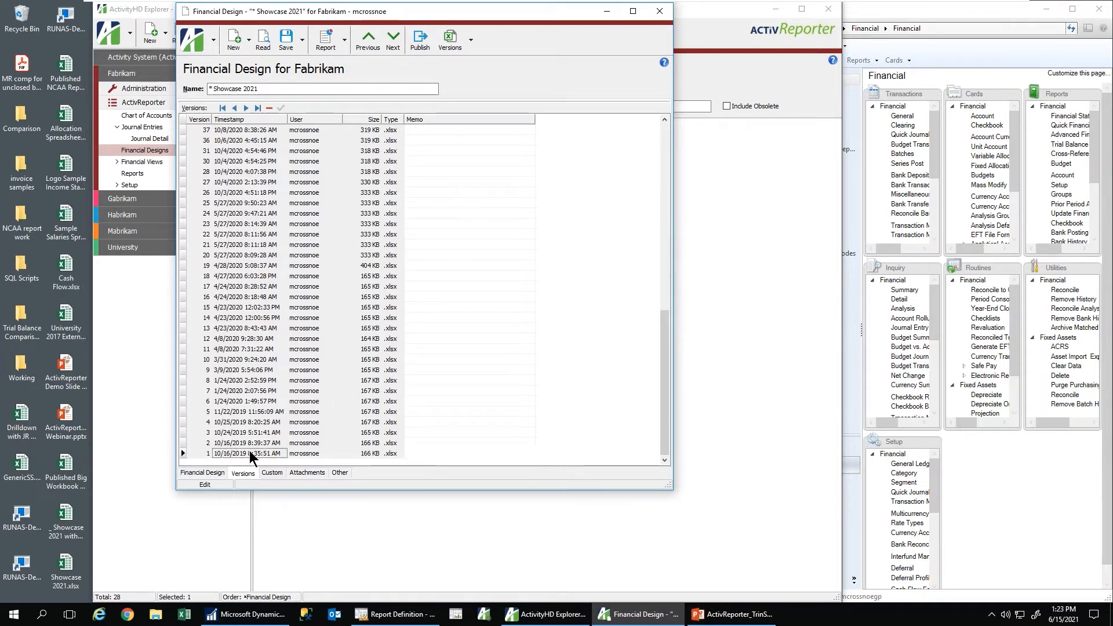
mouse_move(665, 333)
left_mouse_down()
mouse_move(651, 249)
mouse_move(686, 121)
left_mouse_up()
left_click(197, 131)
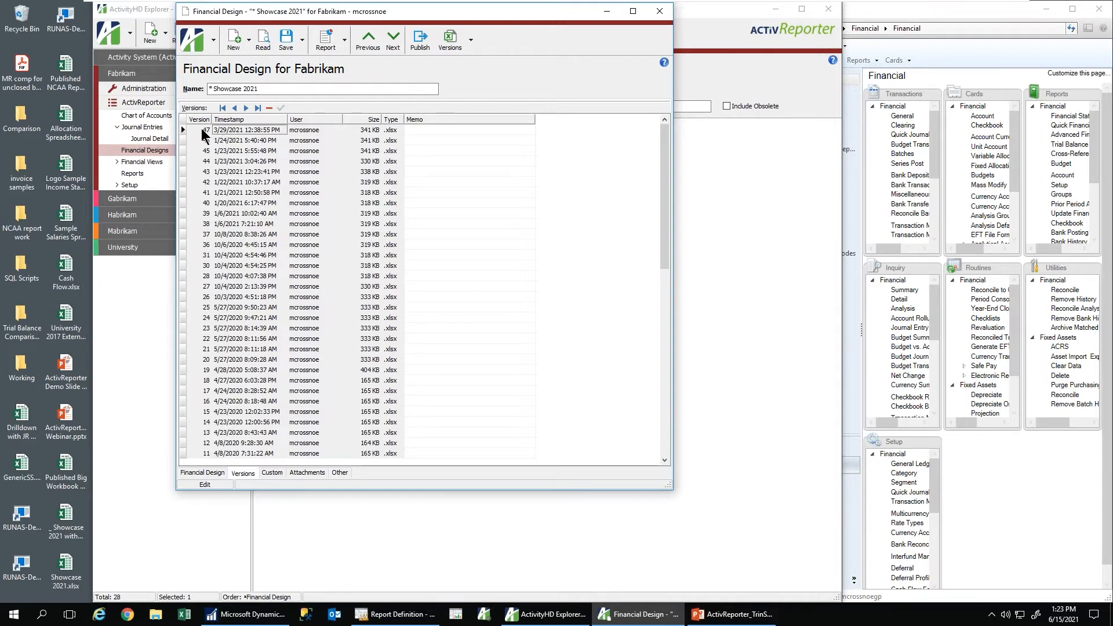
Step: Select version 39 of the design, check its open and restore options, and close the design without saving
left_click(235, 213)
left_click(471, 40)
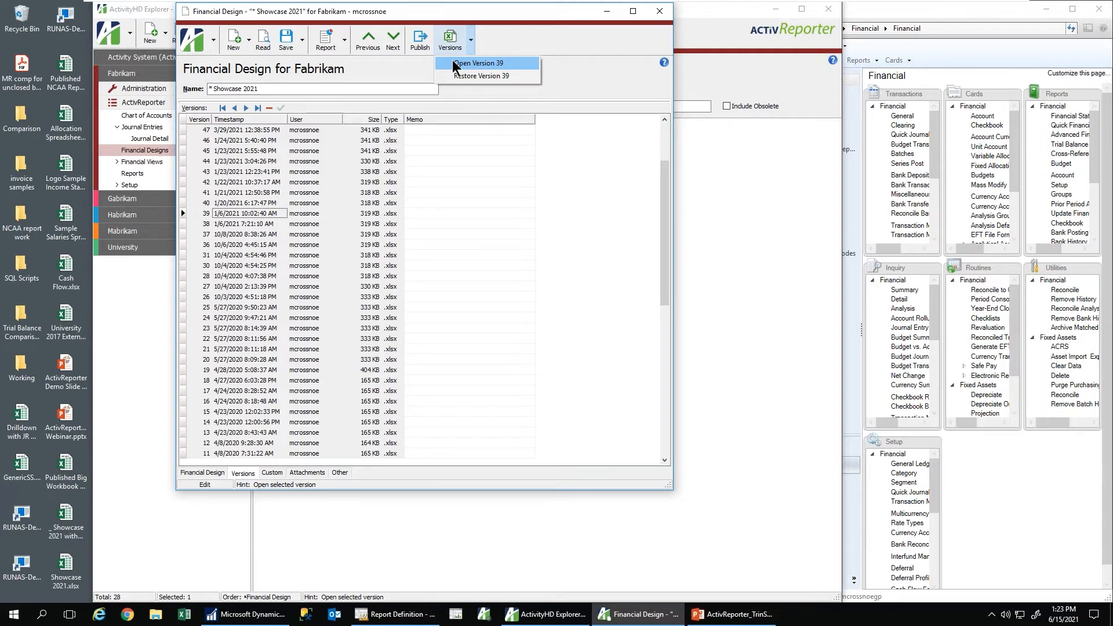
left_click(659, 13)
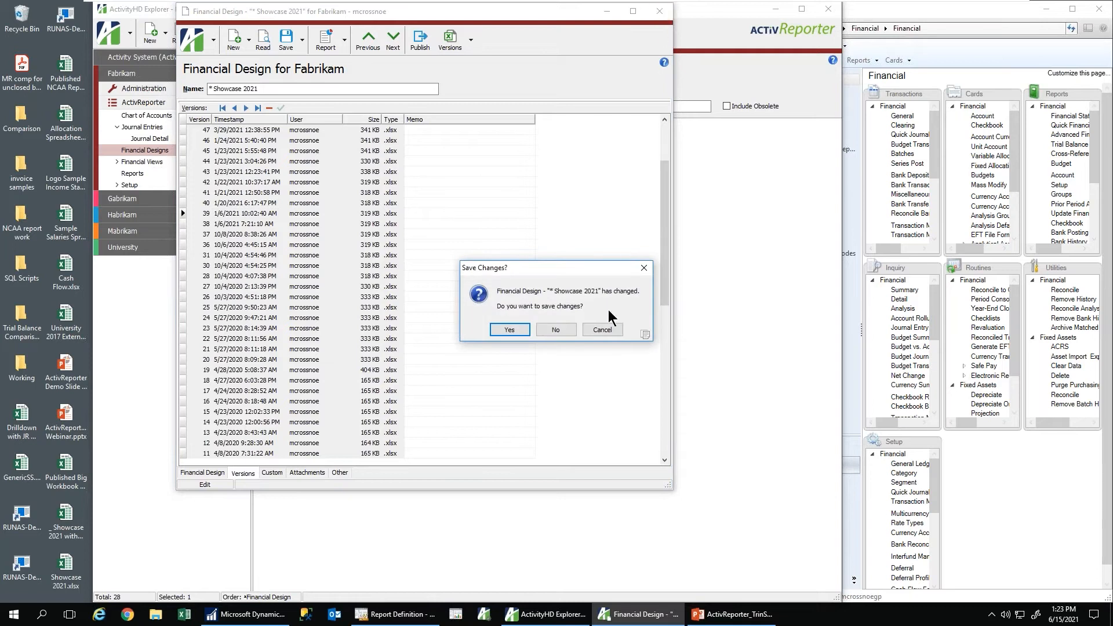
left_click(555, 330)
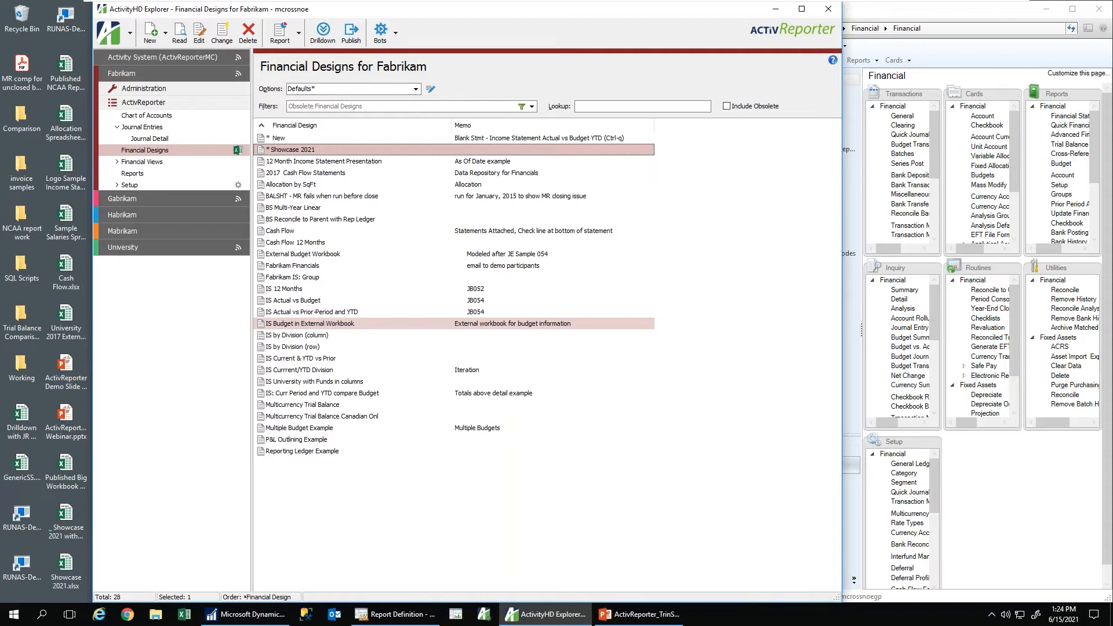
Step: Create a new financial design for Fabrikam, named with a person's first name in the possessive followed by "First Financial"
right_click(403, 194)
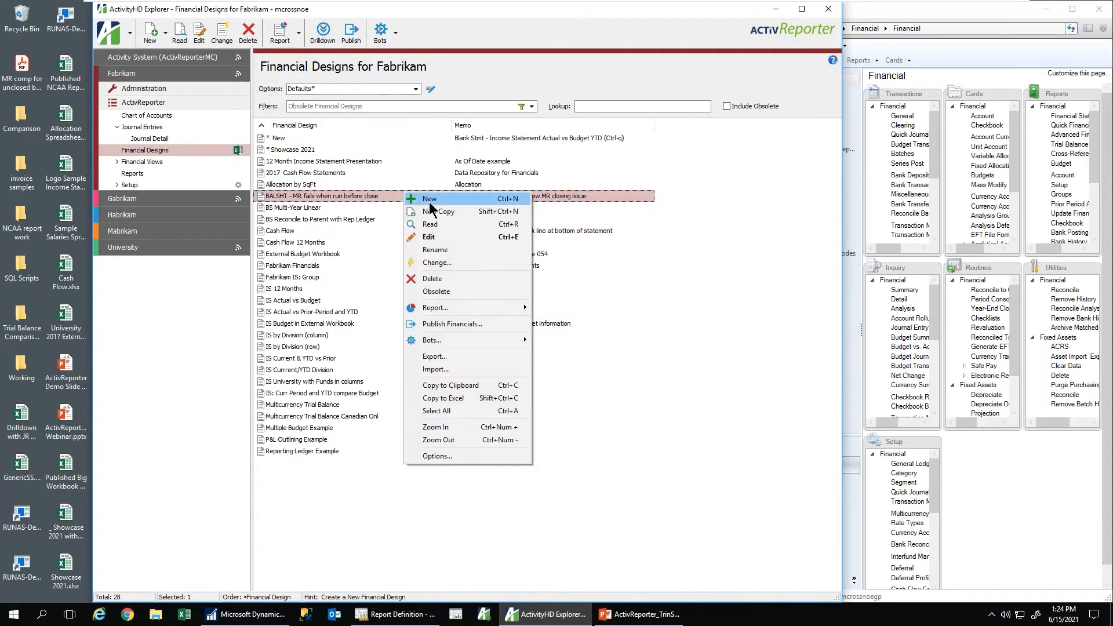
left_click(433, 200)
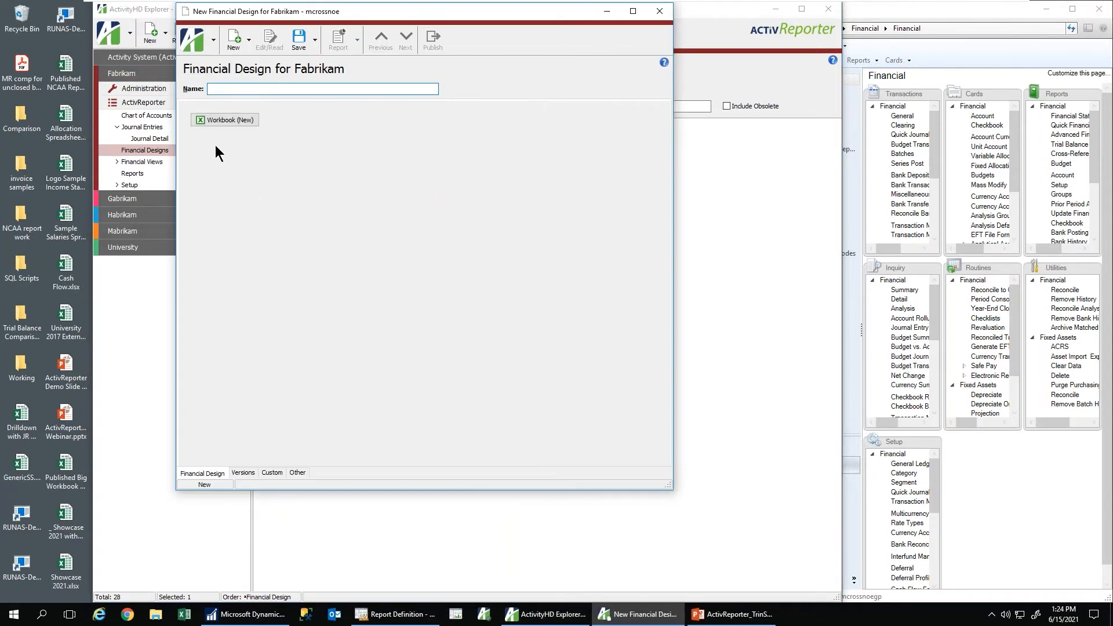
type("Bobby's ")
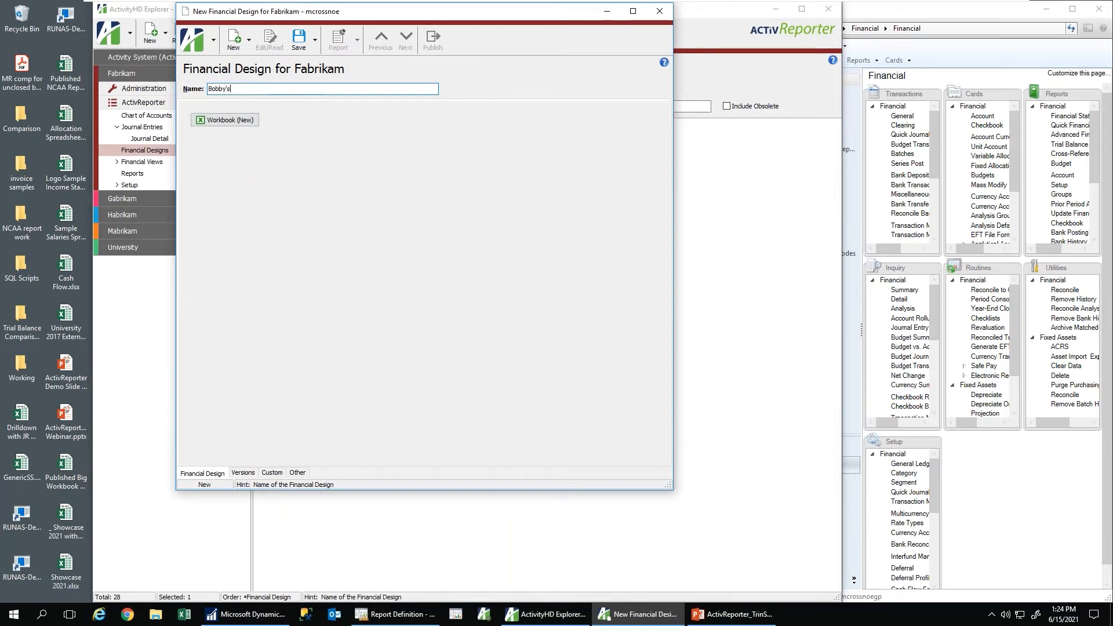
type("First Financial")
key("Tab")
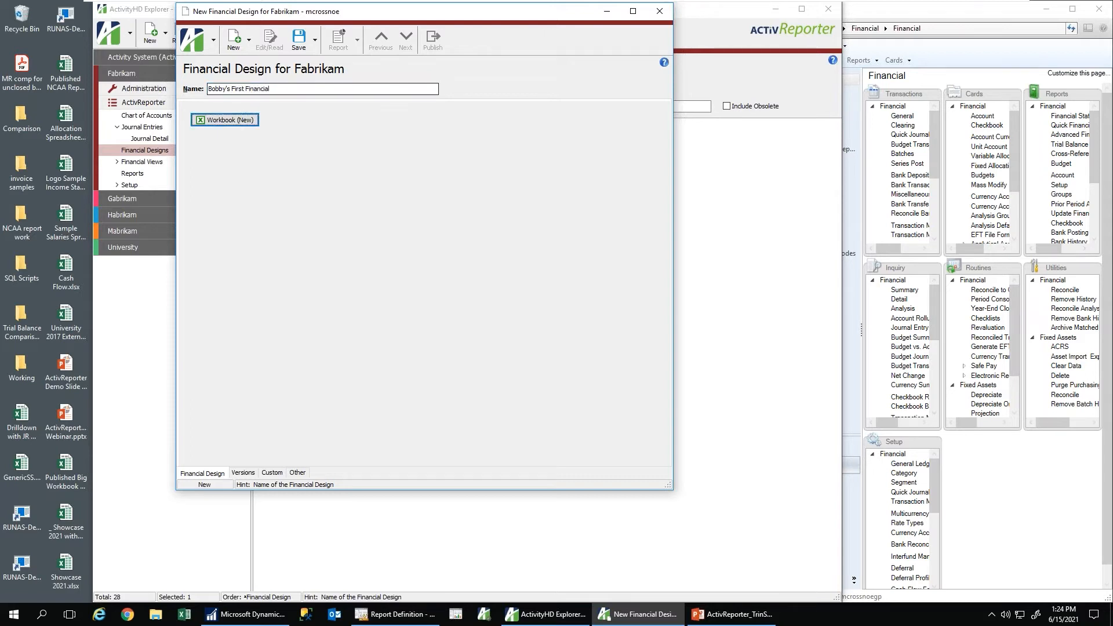
Step: Open the design's new workbook with the April 2017 options and bring up the ActivityHD commands
left_click(215, 120)
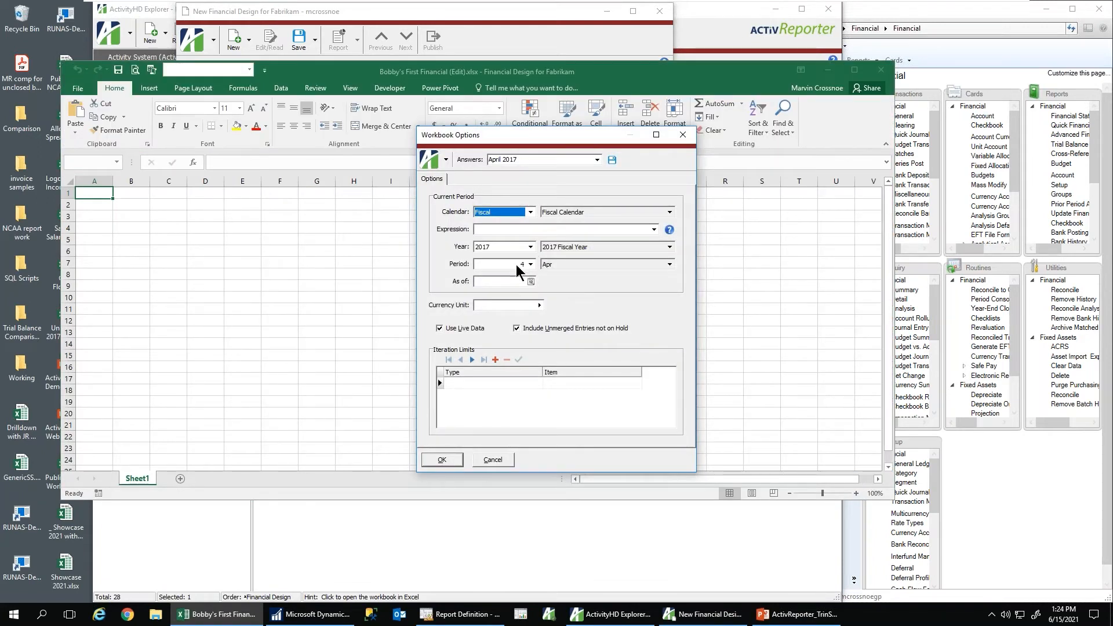
left_click(442, 460)
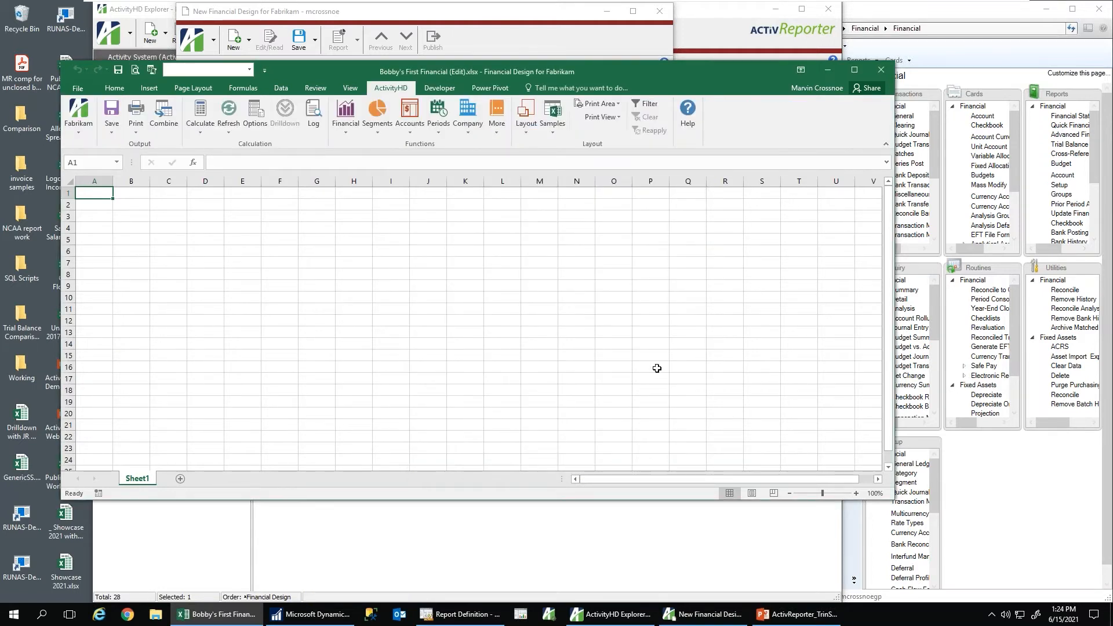
left_click(113, 90)
left_click(149, 89)
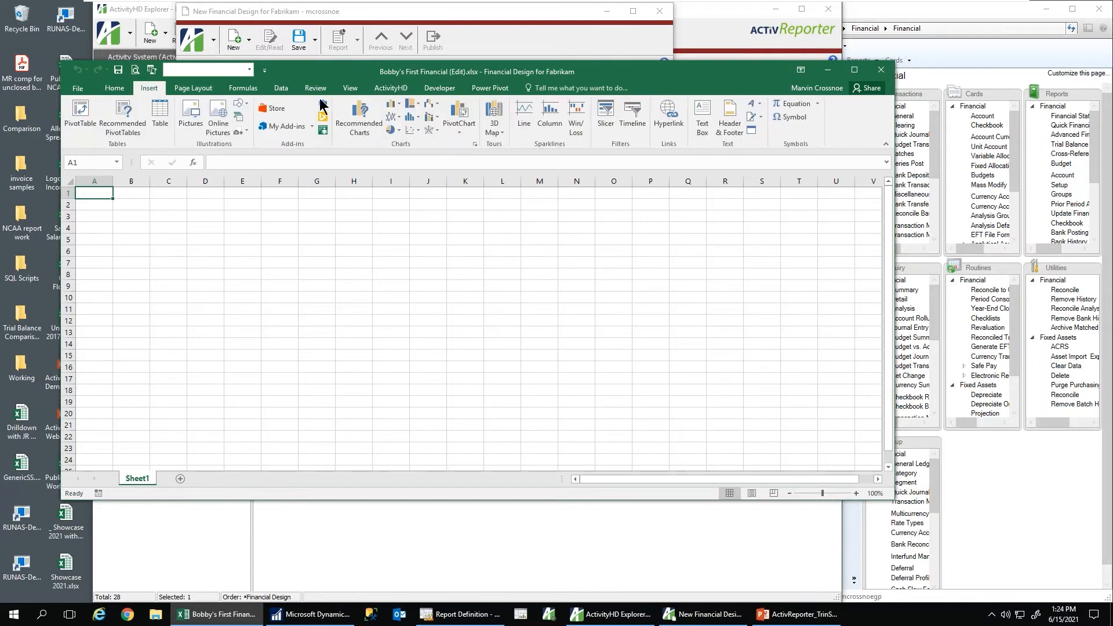
left_click(392, 89)
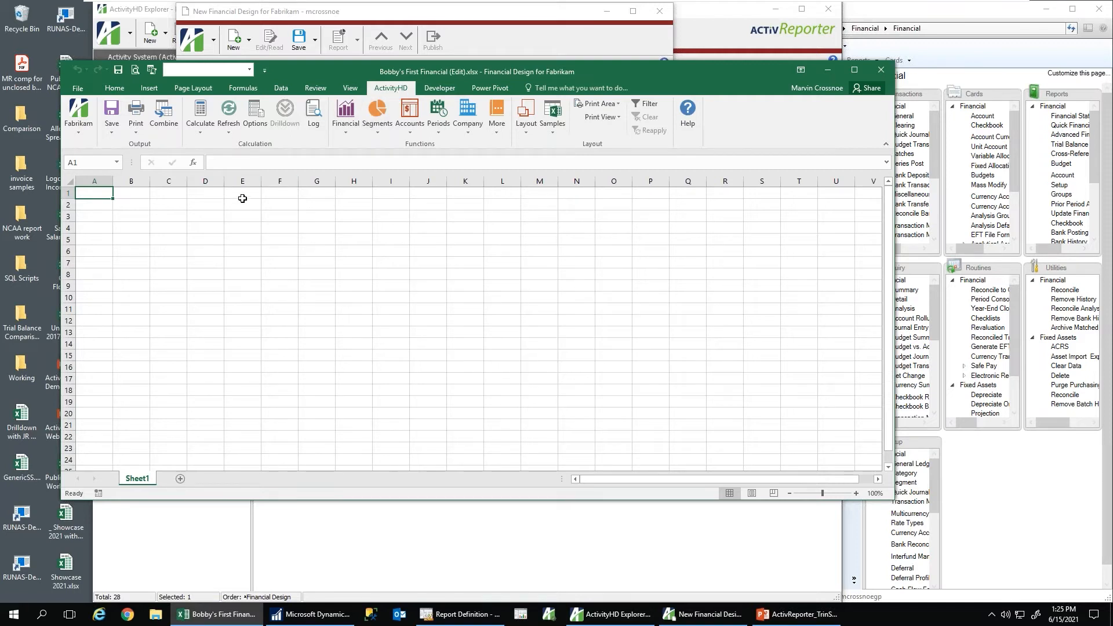
left_click_drag(448, 73, 447, 59)
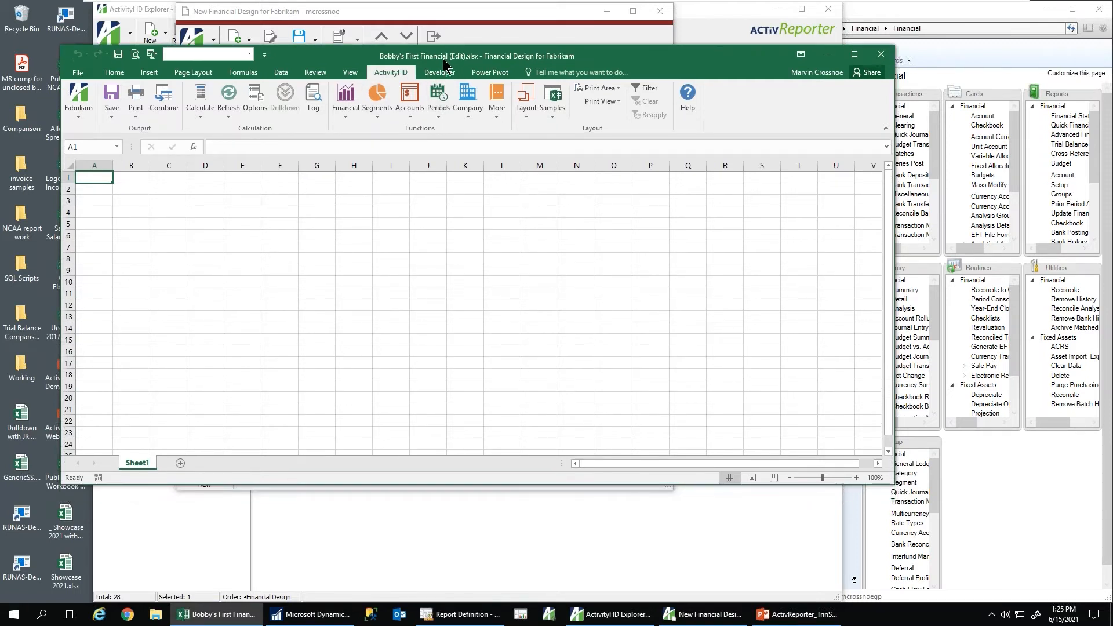
Step: Insert the CompanyName function in cell F1, leaving its optional company argument empty
left_click(278, 178)
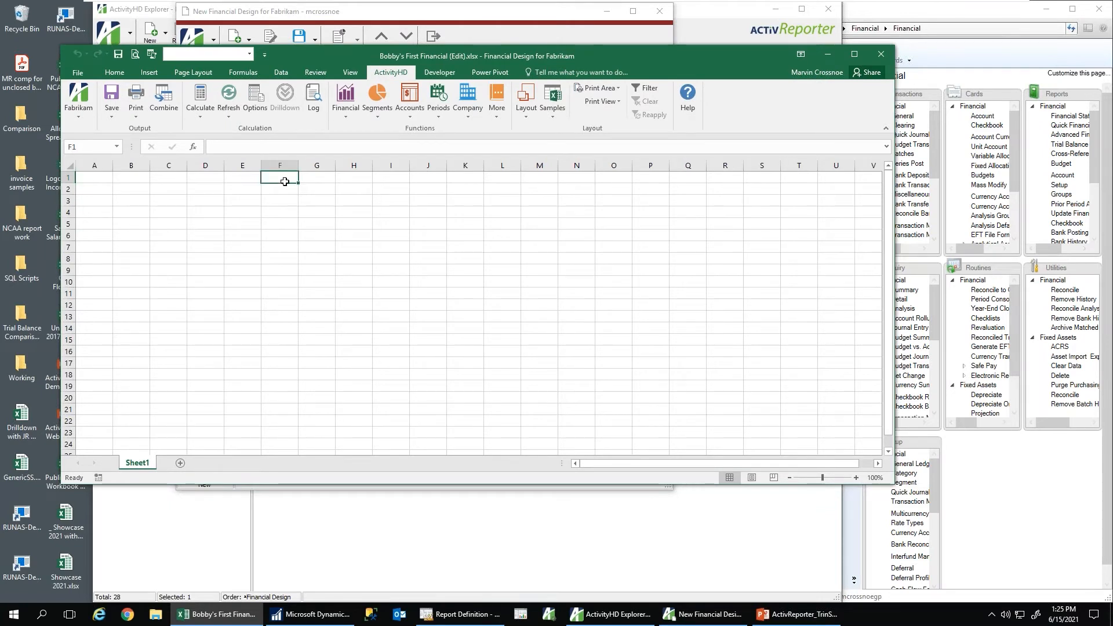
left_click(468, 114)
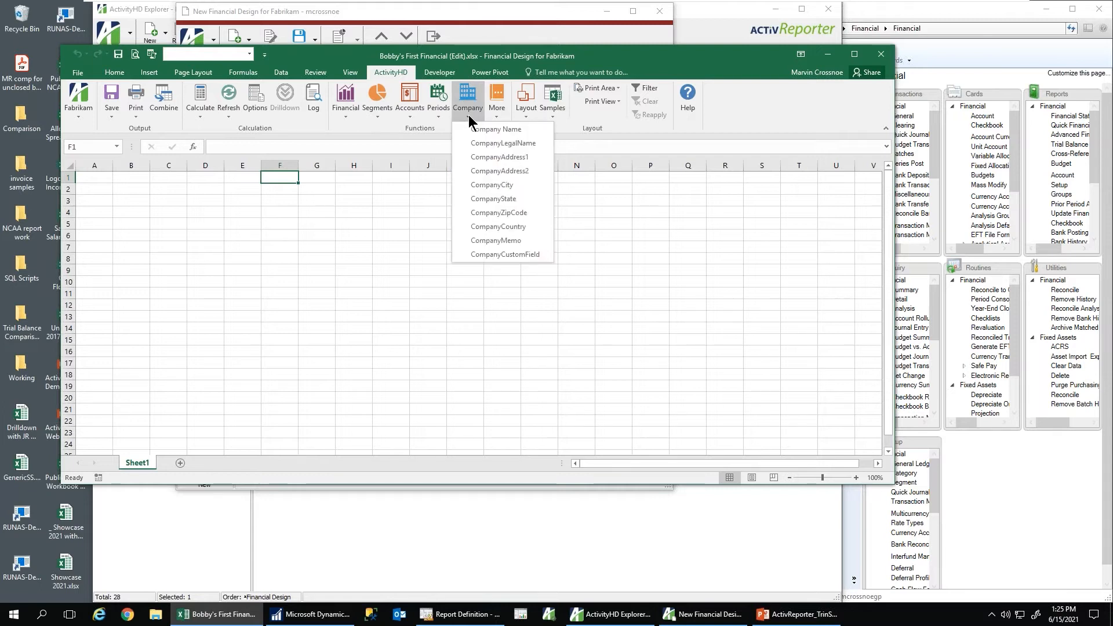
left_click(482, 129)
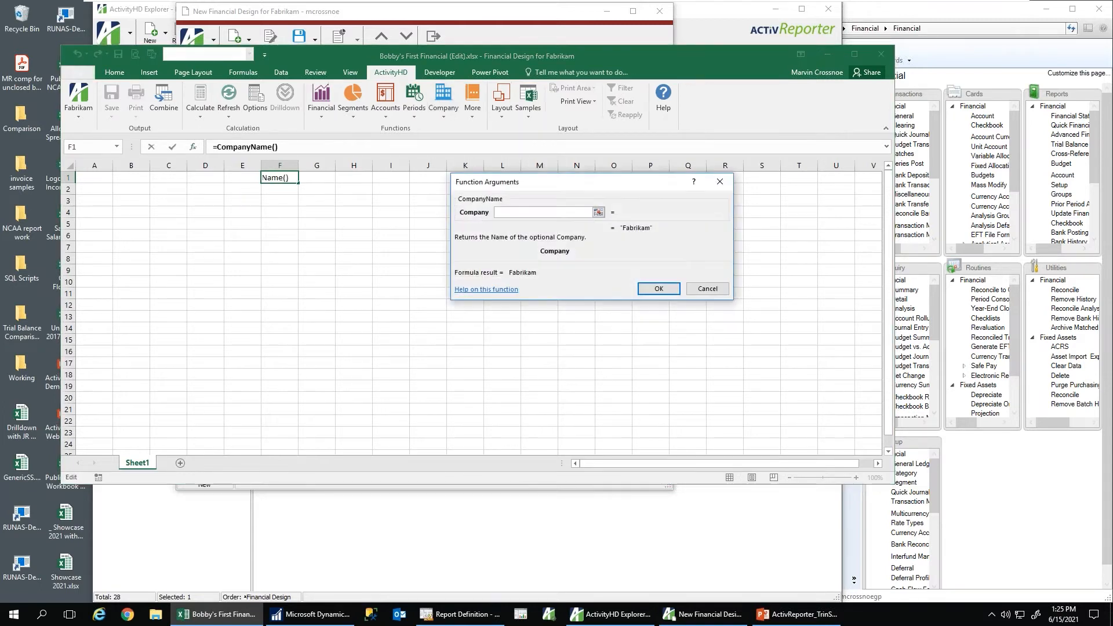
key("Return")
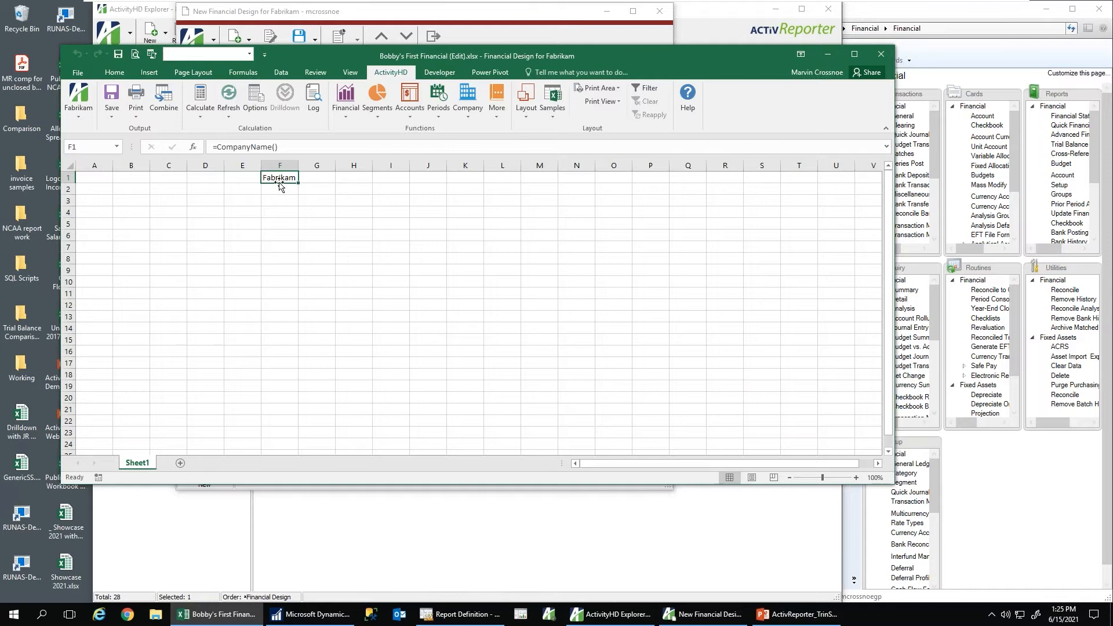
Step: Format the company name in F1 as bold red text at 26 points
left_click(110, 72)
left_click(256, 110)
left_click(250, 93)
left_click(251, 92)
left_click(251, 92)
left_click(251, 92)
left_click(251, 92)
left_click(250, 93)
left_click(250, 92)
left_click(251, 92)
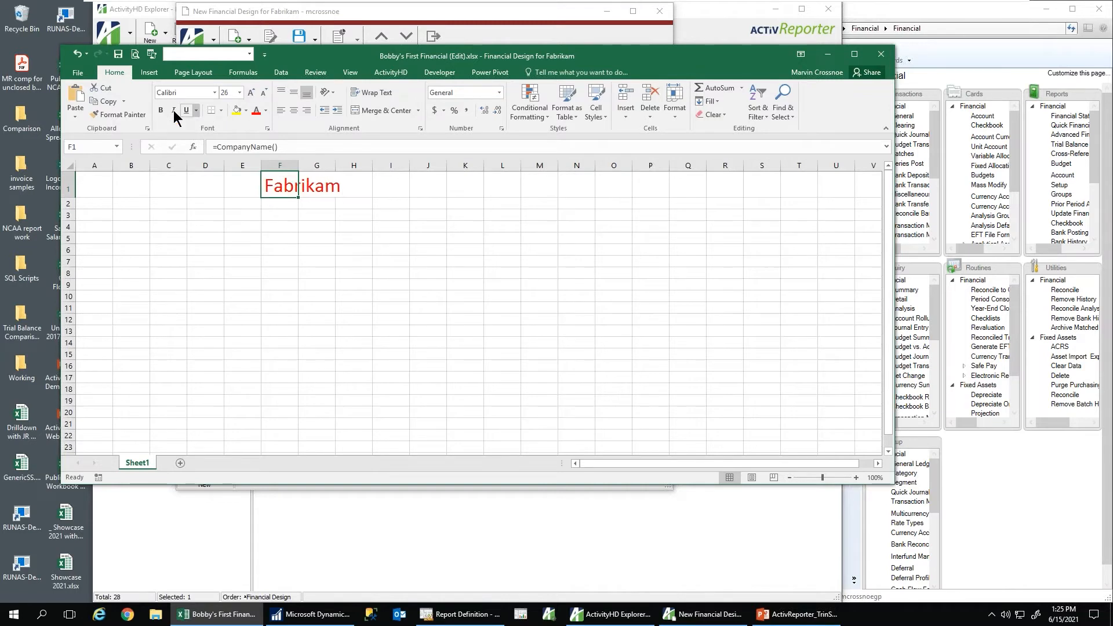
left_click(160, 110)
left_click(405, 203)
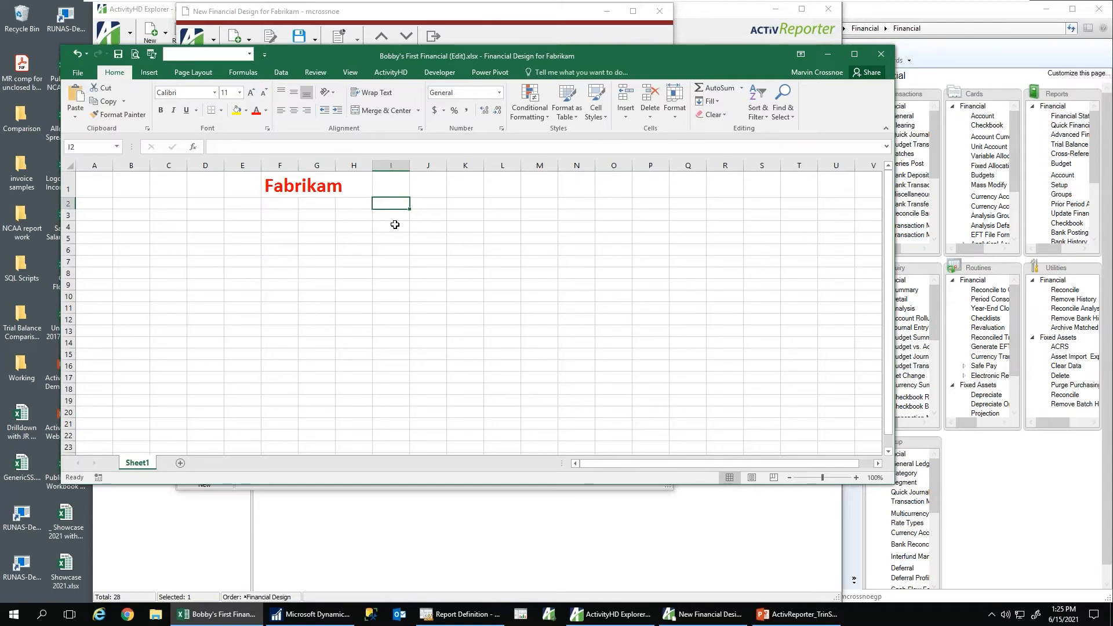
Step: Insert the ActivityHD "As of" period date formula in cell F2 below the company name
left_click(274, 205)
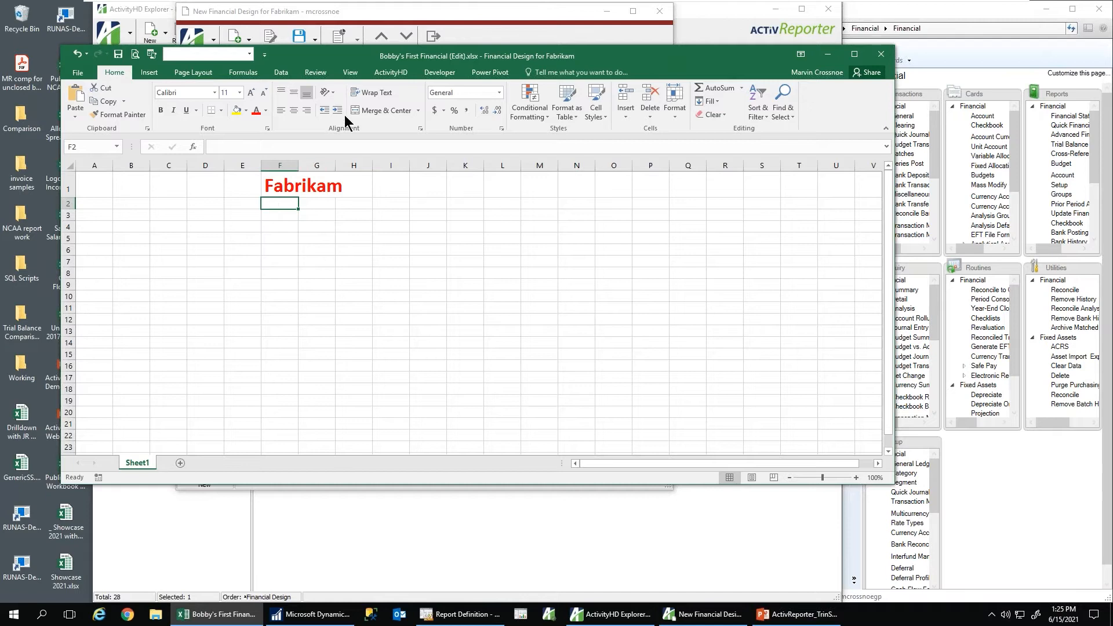
left_click(391, 73)
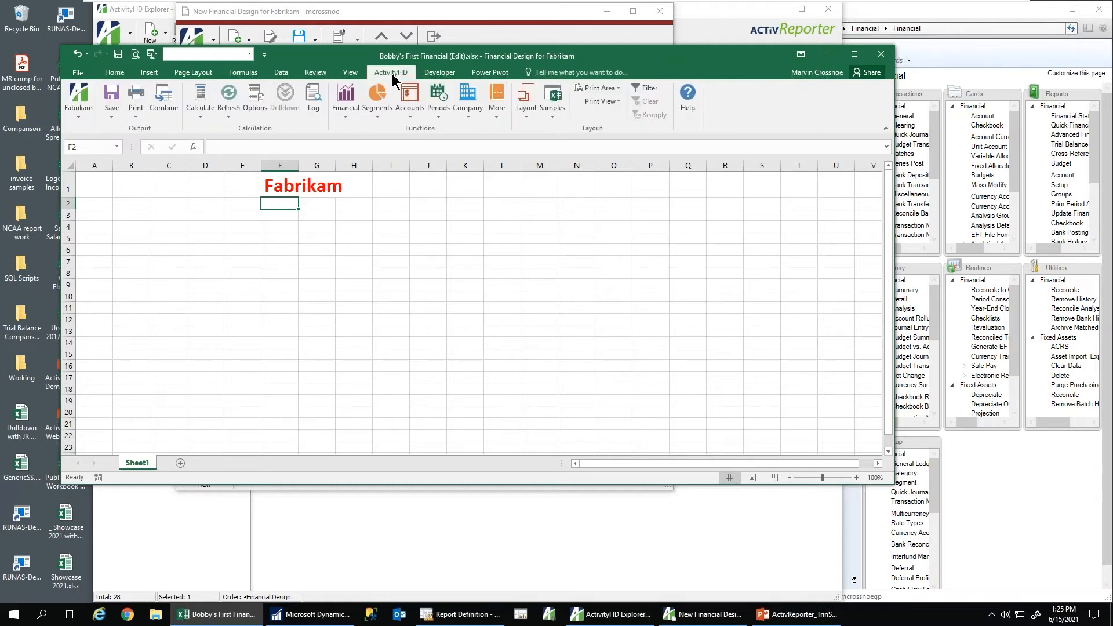
left_click(438, 106)
left_click(460, 130)
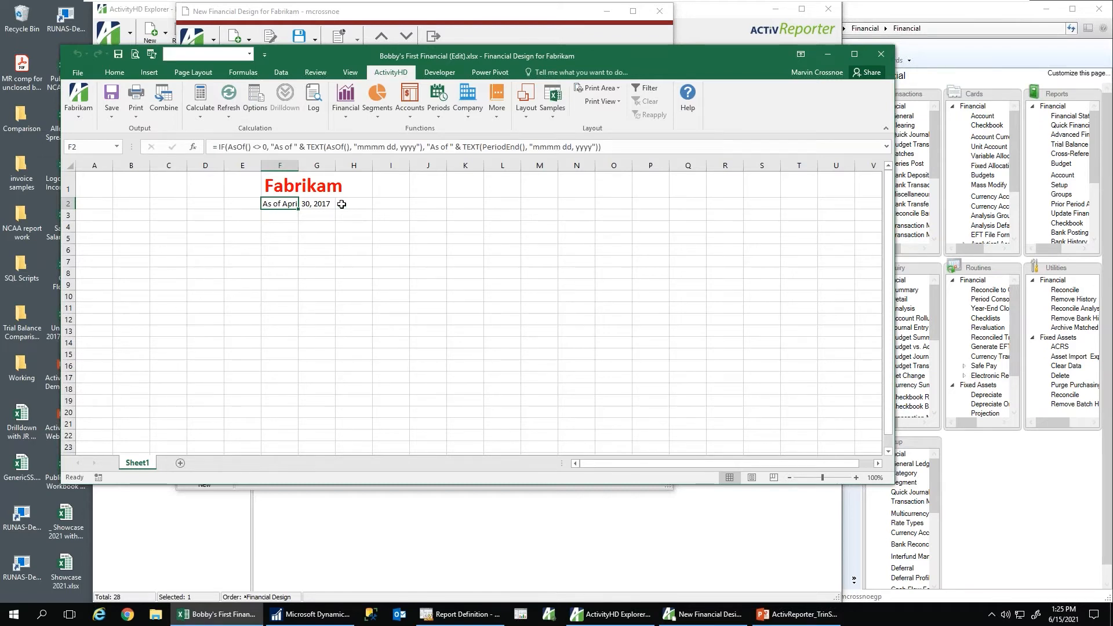
Step: Change the workbook options to period 5 (May) of fiscal year 2017
left_click(256, 110)
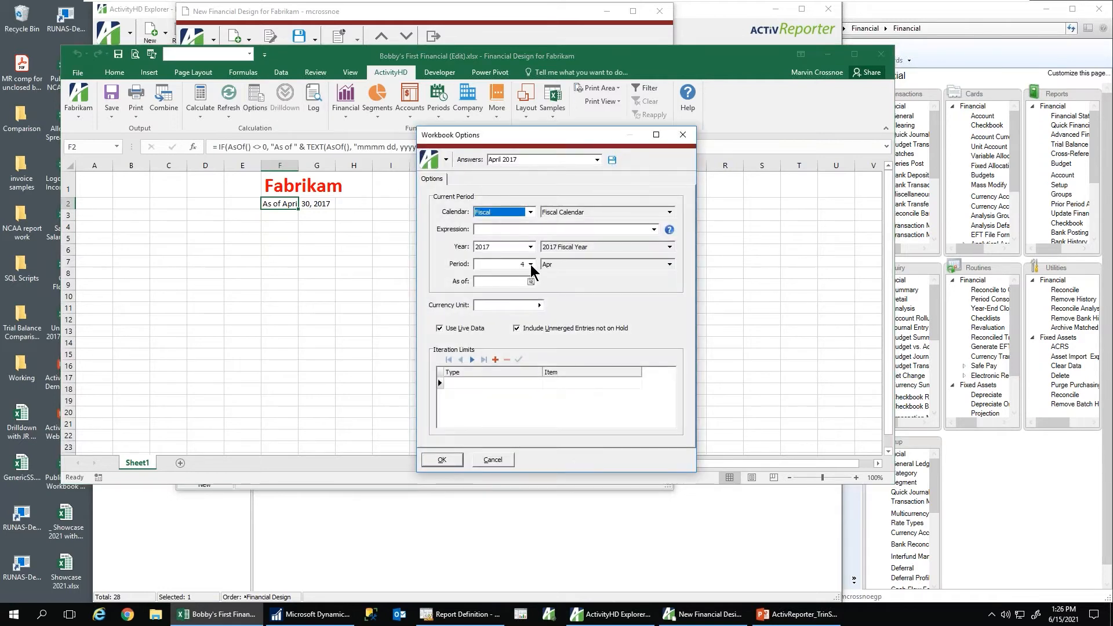
left_click(530, 265)
left_click(545, 305)
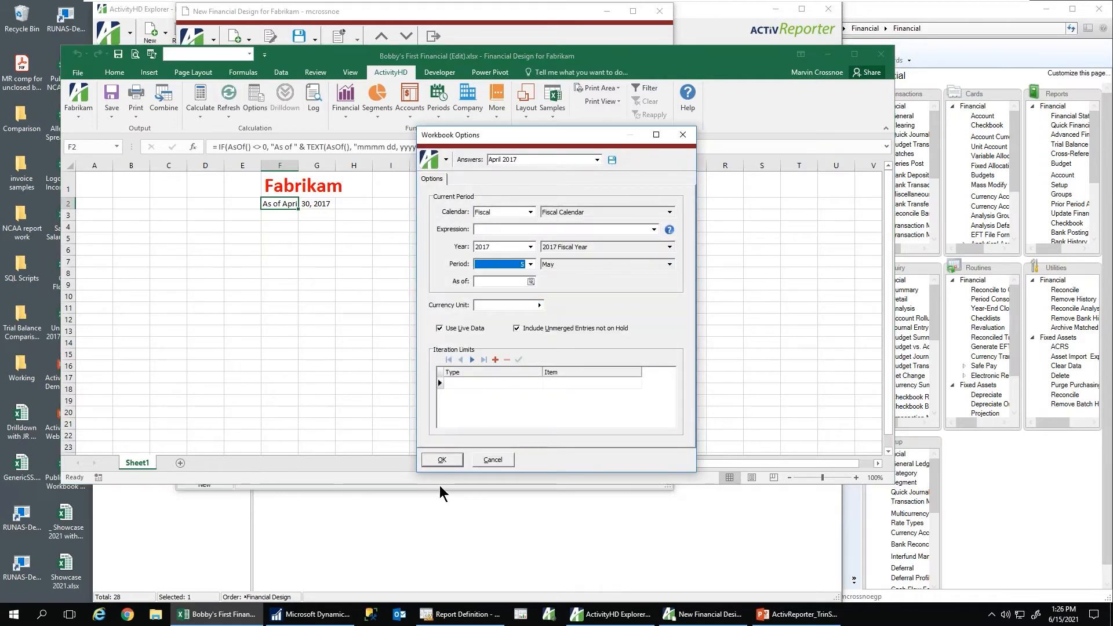
left_click(442, 460)
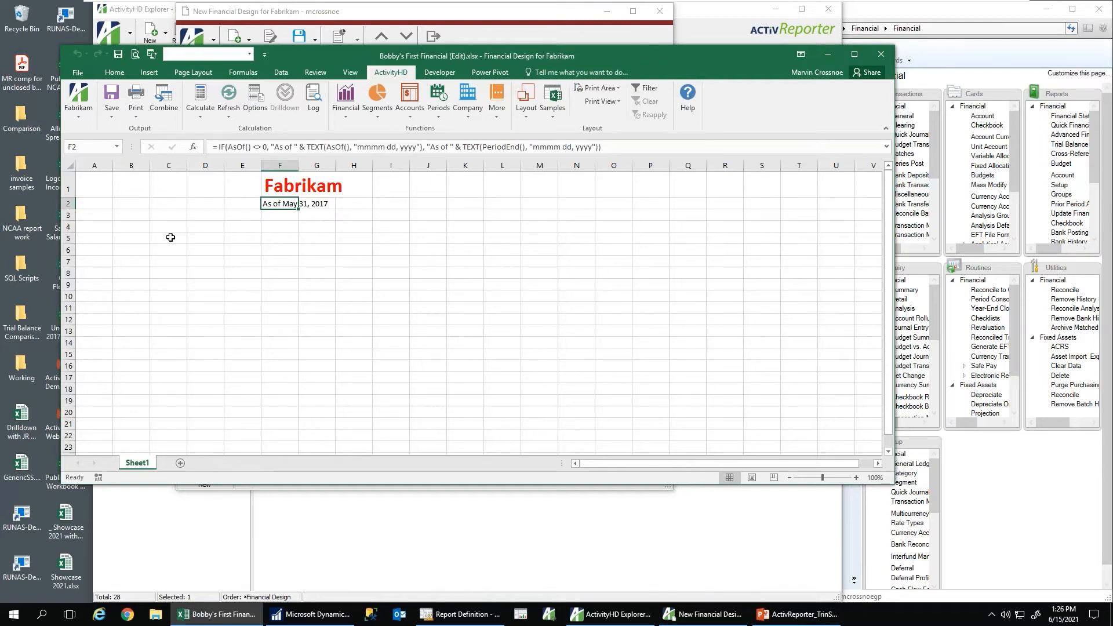
Step: Insert the AccountDescription function in cell B5 for account code 000-1100-00-a
left_click(132, 239)
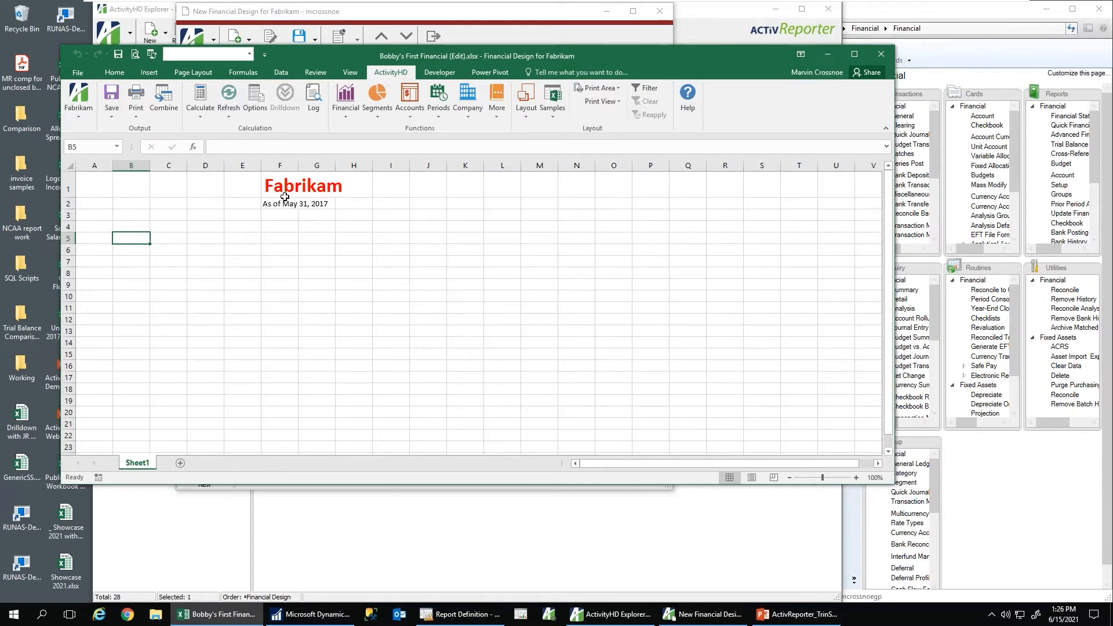
left_click(408, 110)
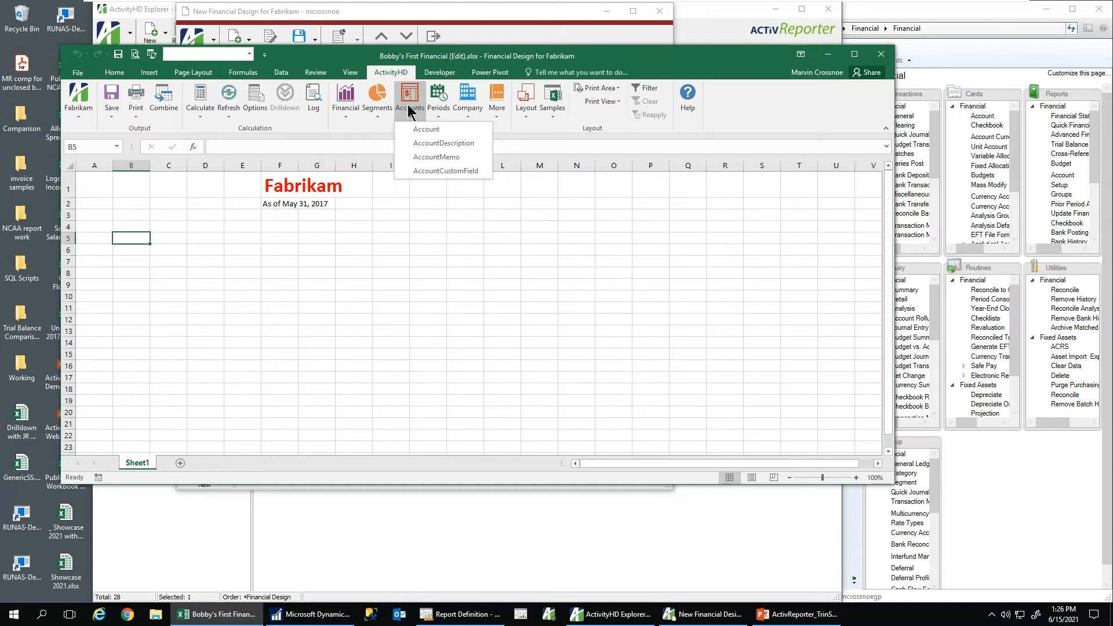
left_click(432, 143)
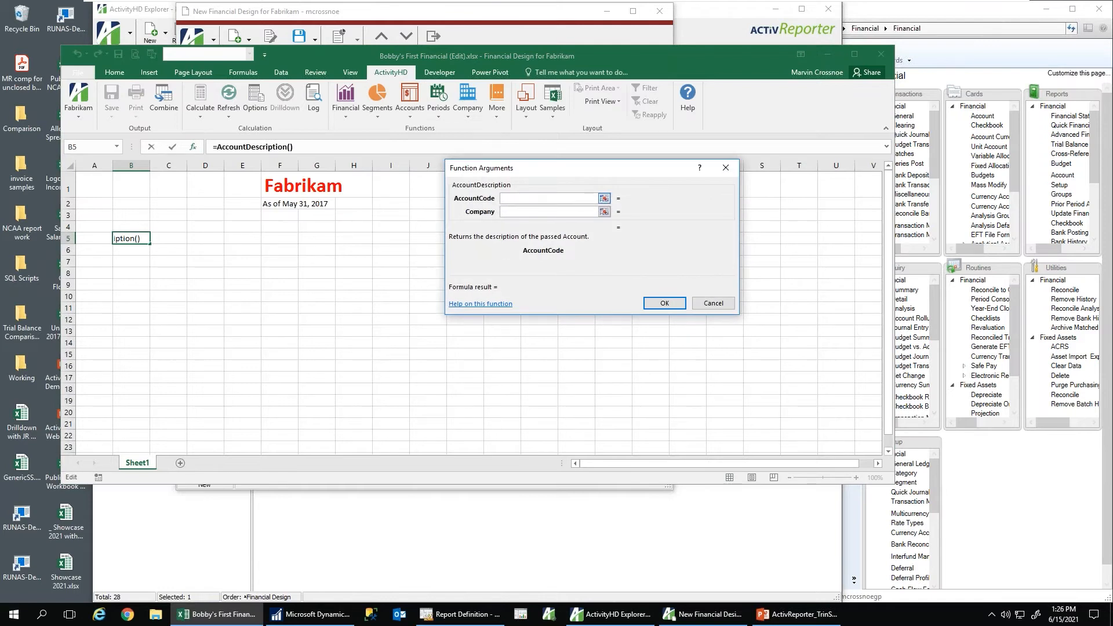
type("000")
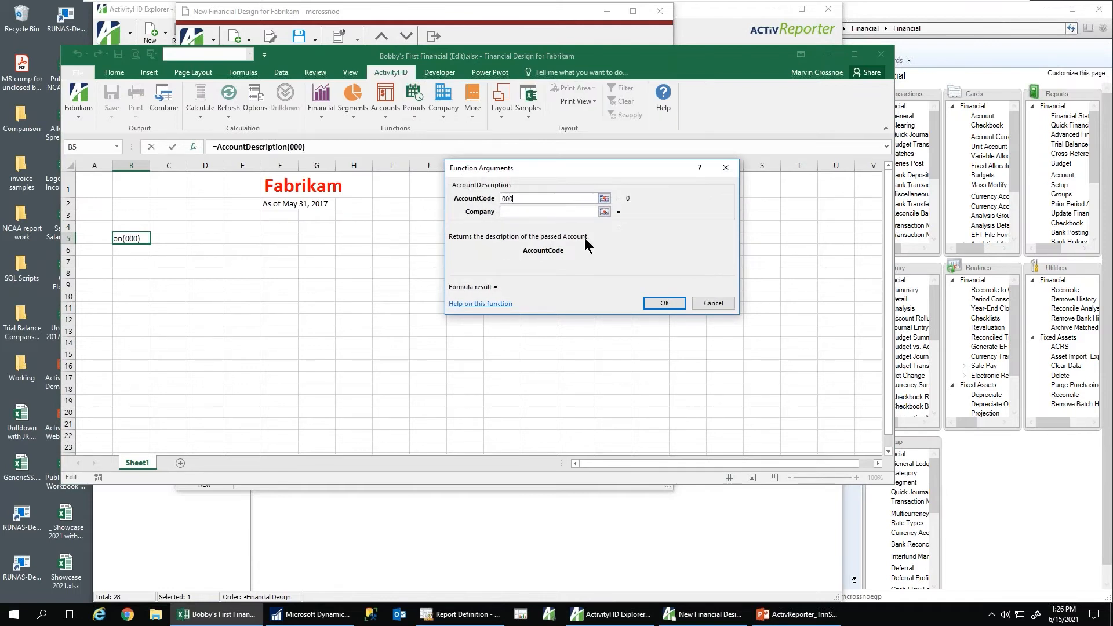
type("-1100-00-a")
key("Return")
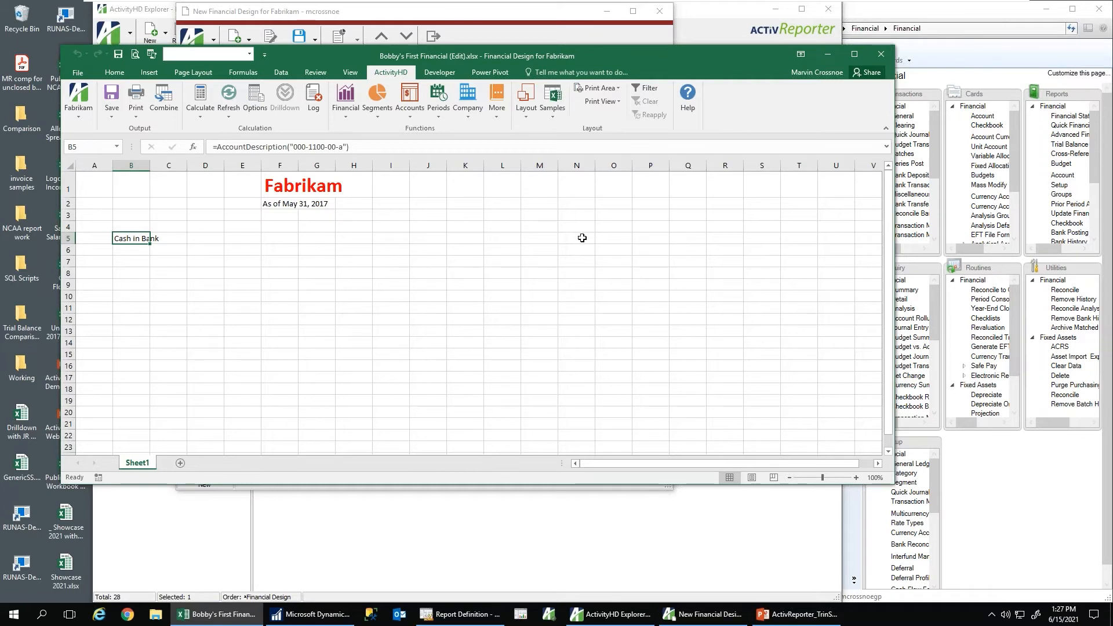
Step: Start a Balance function from the Activity Financials category in cell H5, on the Cash in Bank row
left_click(360, 235)
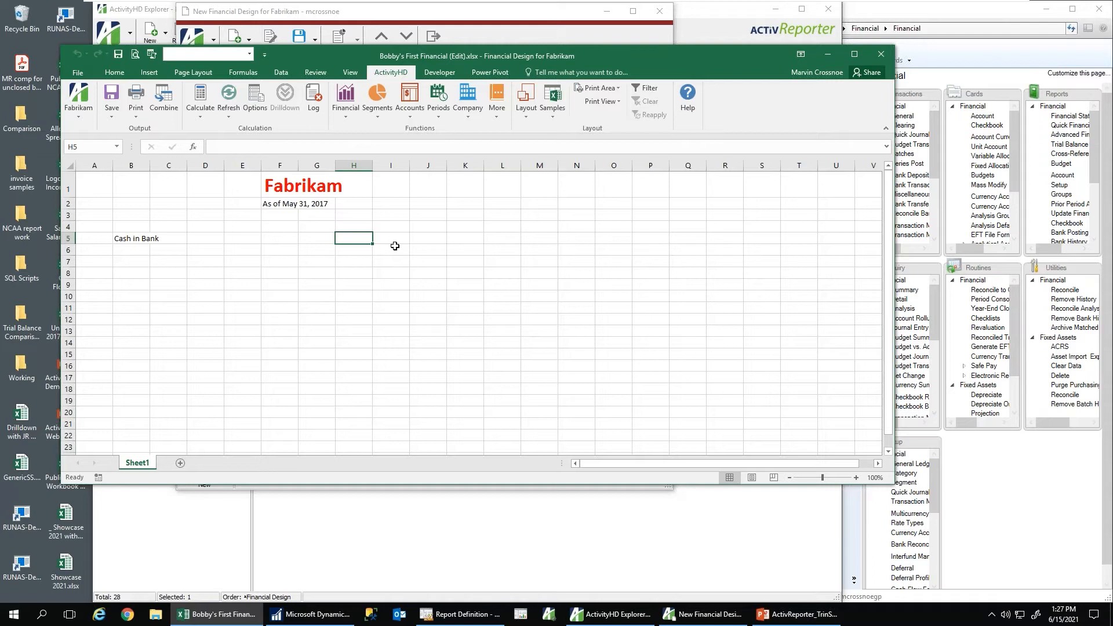
left_click(345, 104)
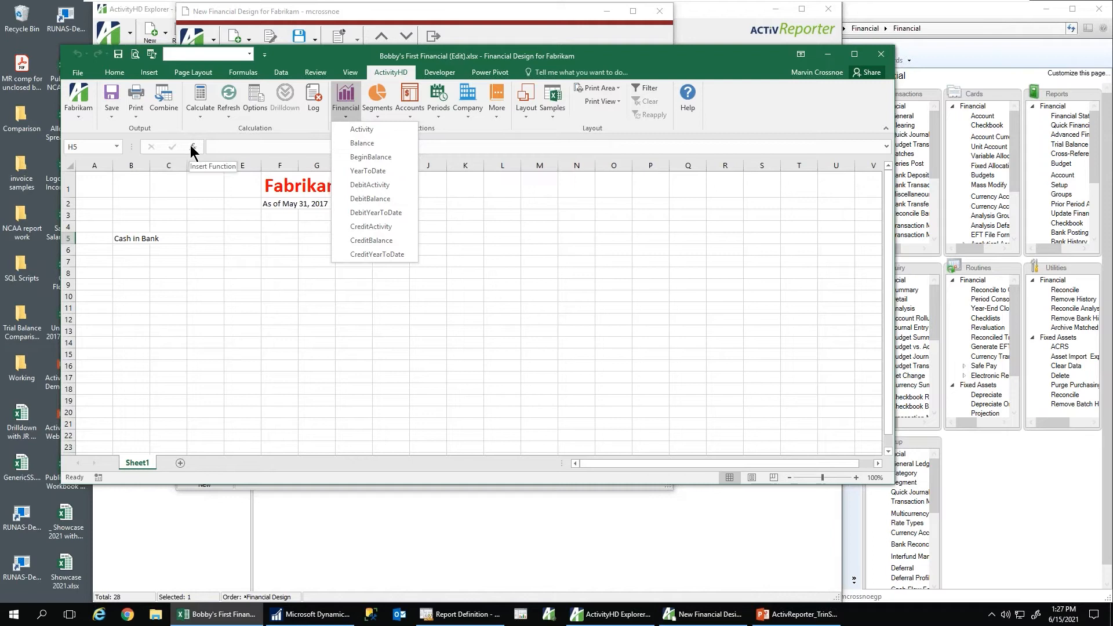
key("Escape")
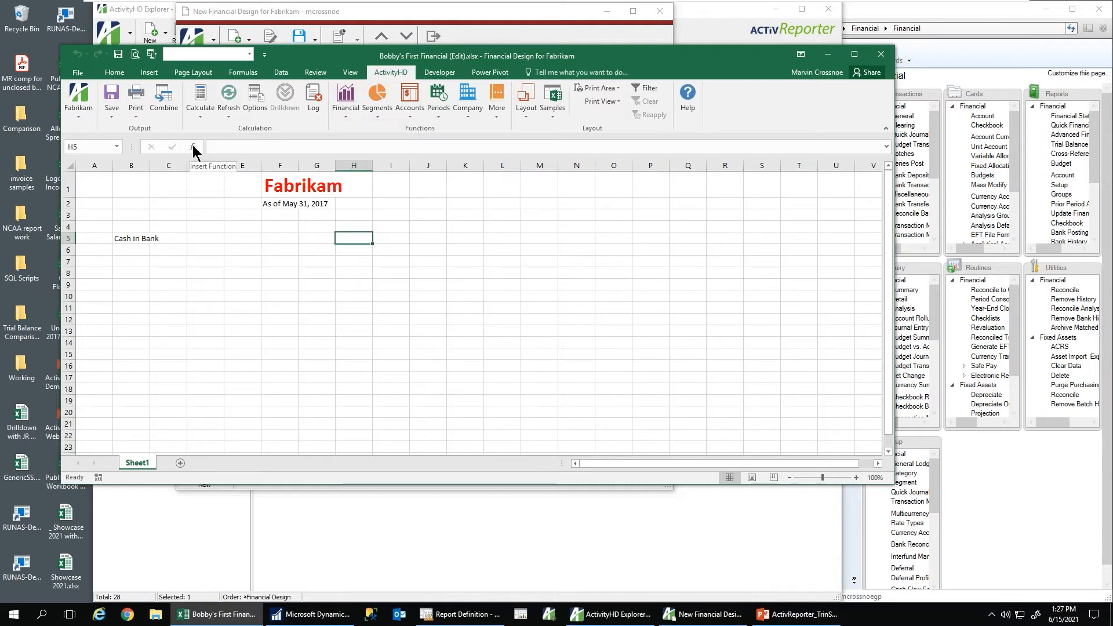
left_click(193, 147)
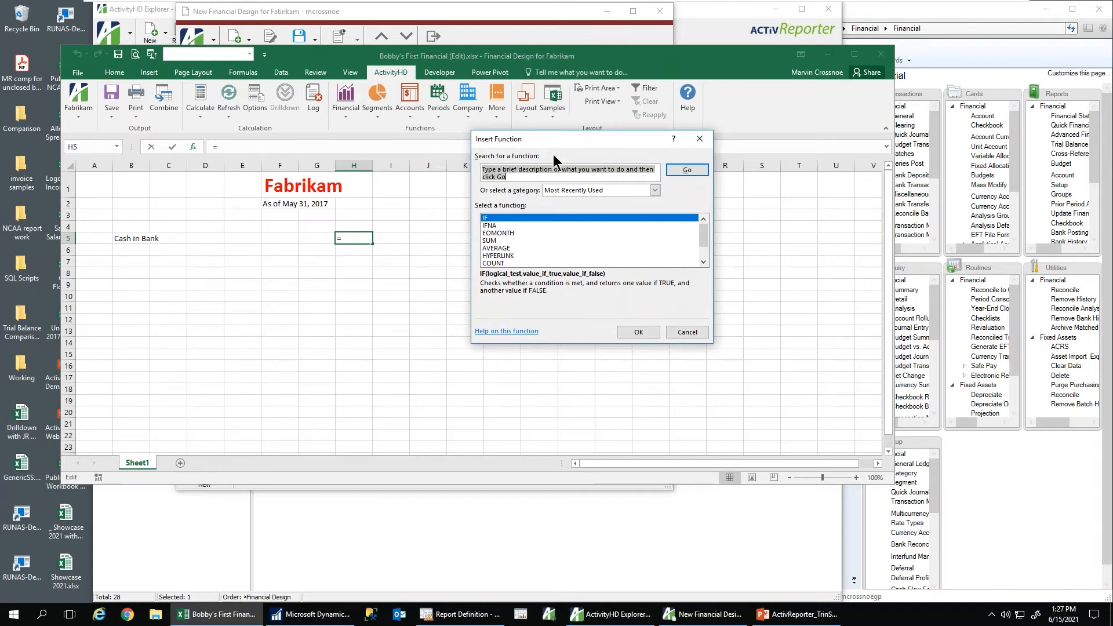
left_click(655, 190)
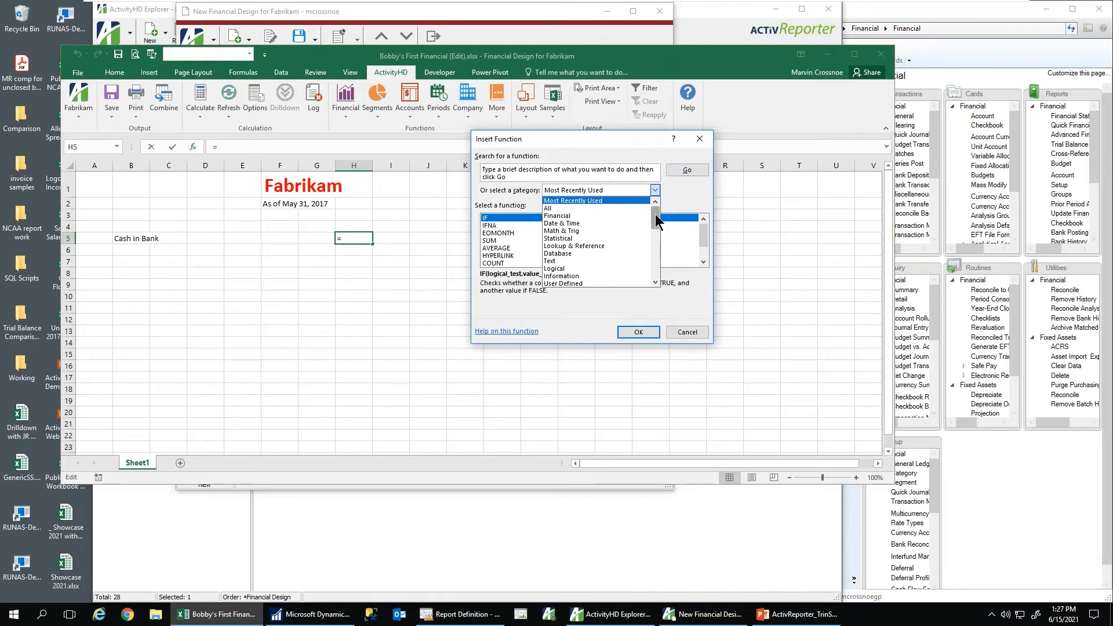
scroll(655, 232, "down", 3)
left_click(593, 247)
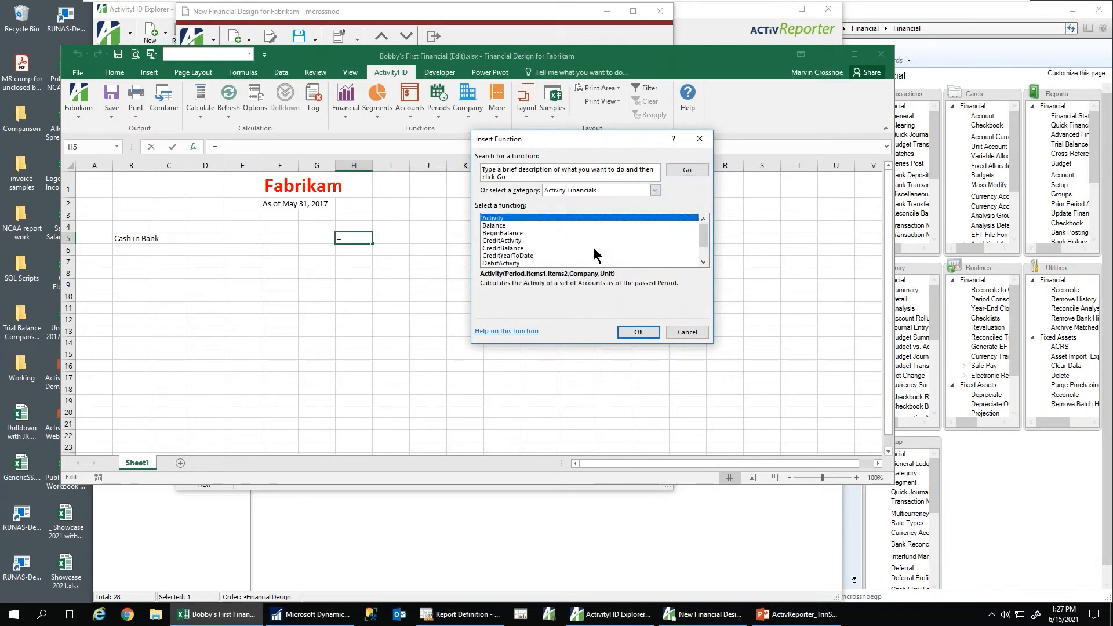
left_click(498, 226)
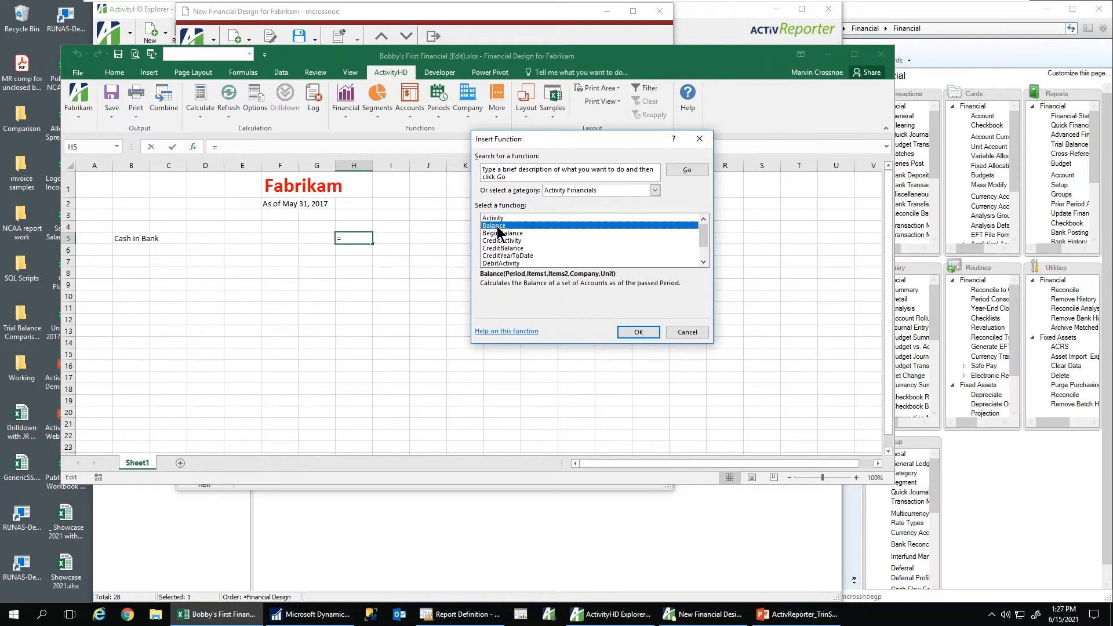
double_click(497, 227)
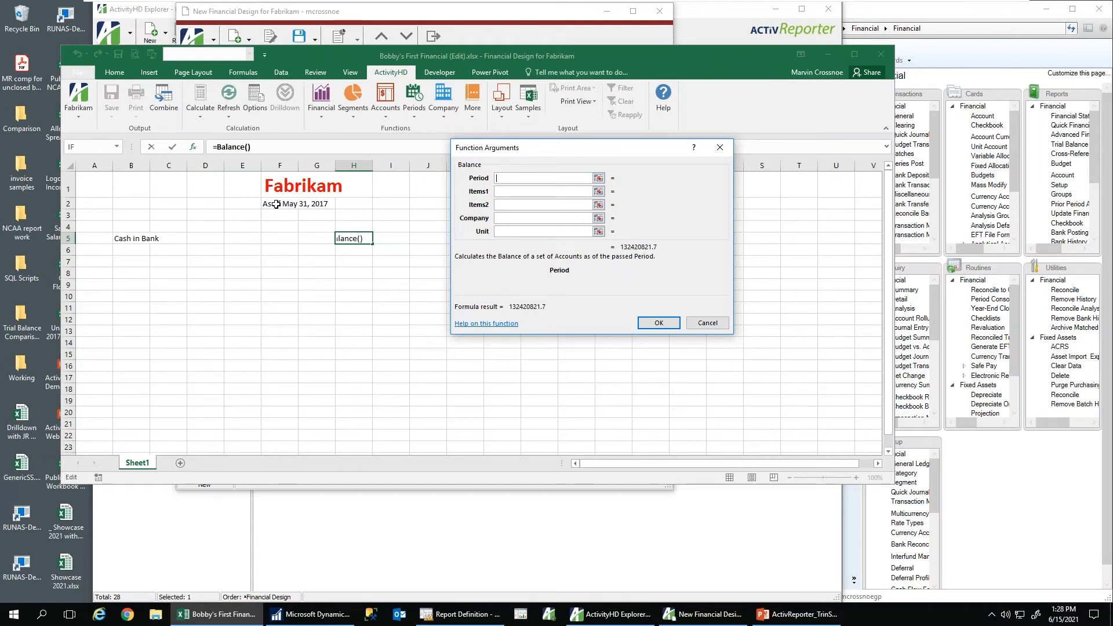
Step: Insert the Balance function in H5 with all arguments left blank, and format the cell in comma style
left_click(507, 192)
left_click(502, 204)
left_click(519, 219)
key("Tab")
left_click(658, 323)
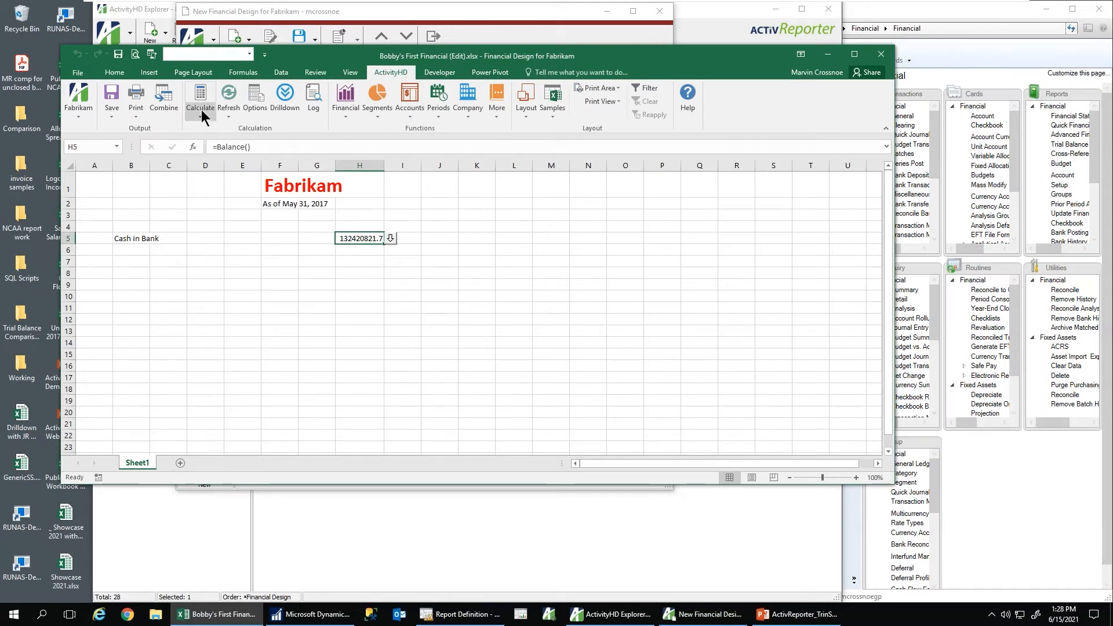
left_click(114, 72)
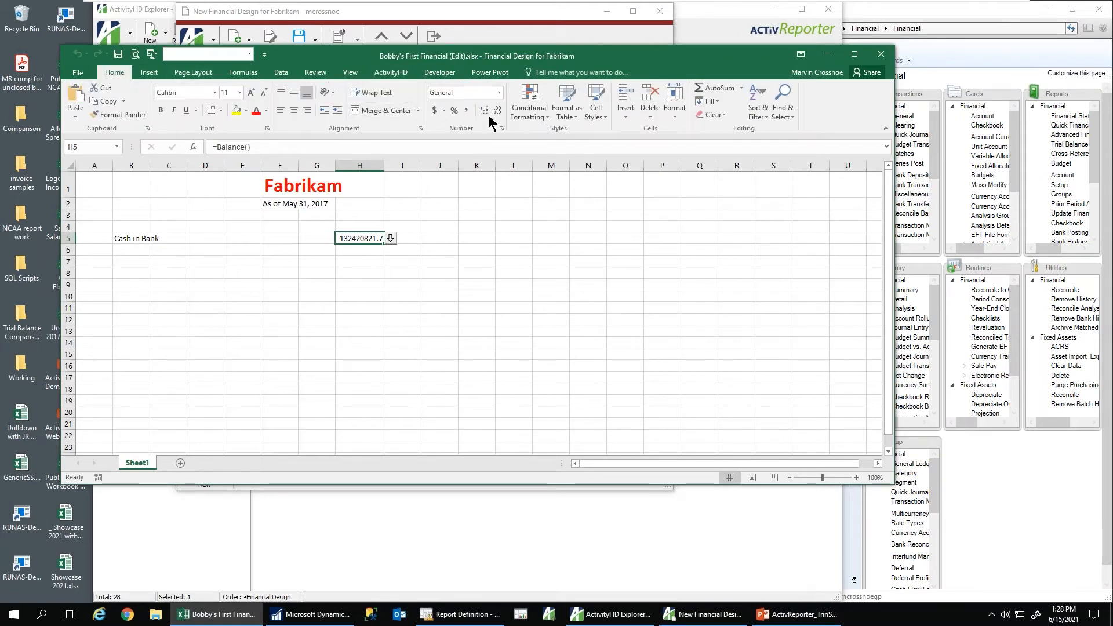
left_click(466, 111)
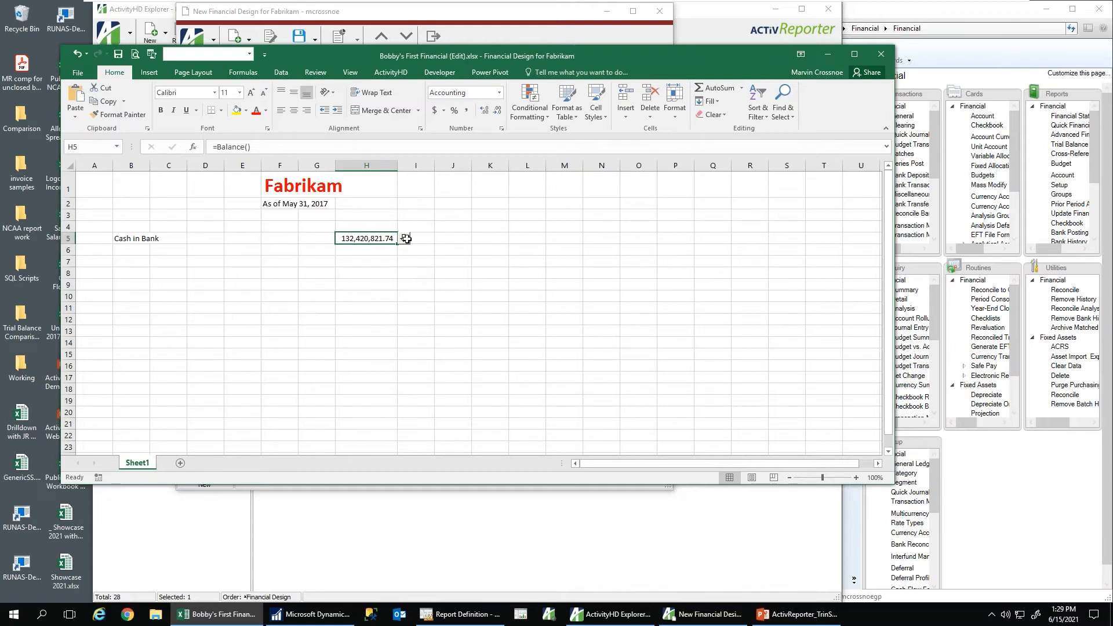
Step: Check the date formula in F2, then drill down into the H5 balance and browse its journal detail before closing the drilldown
left_click(284, 205)
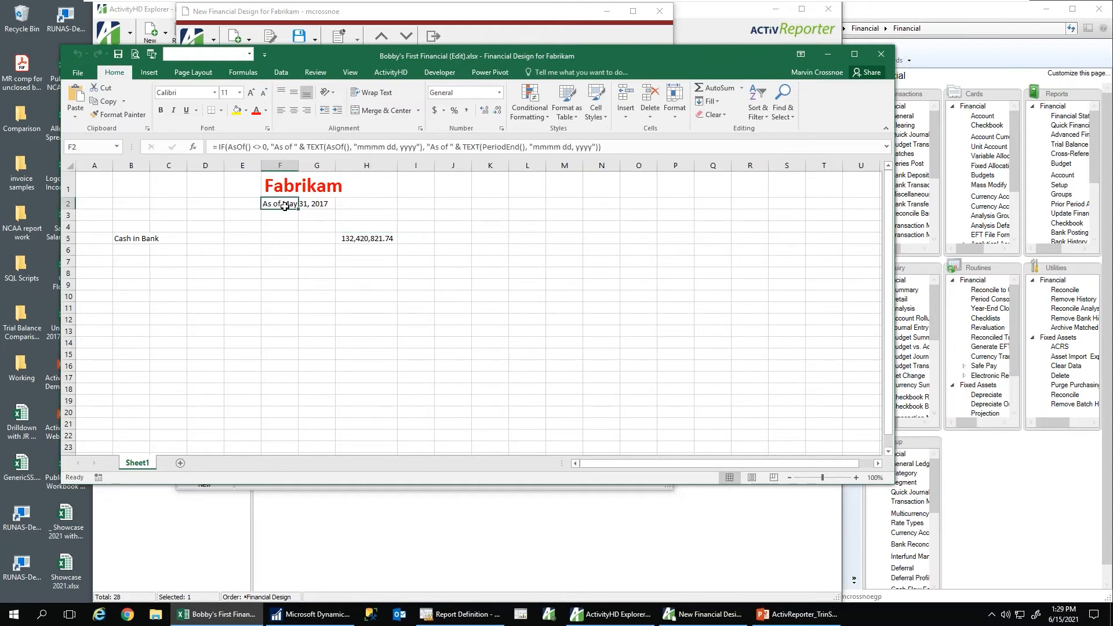
left_click(392, 240)
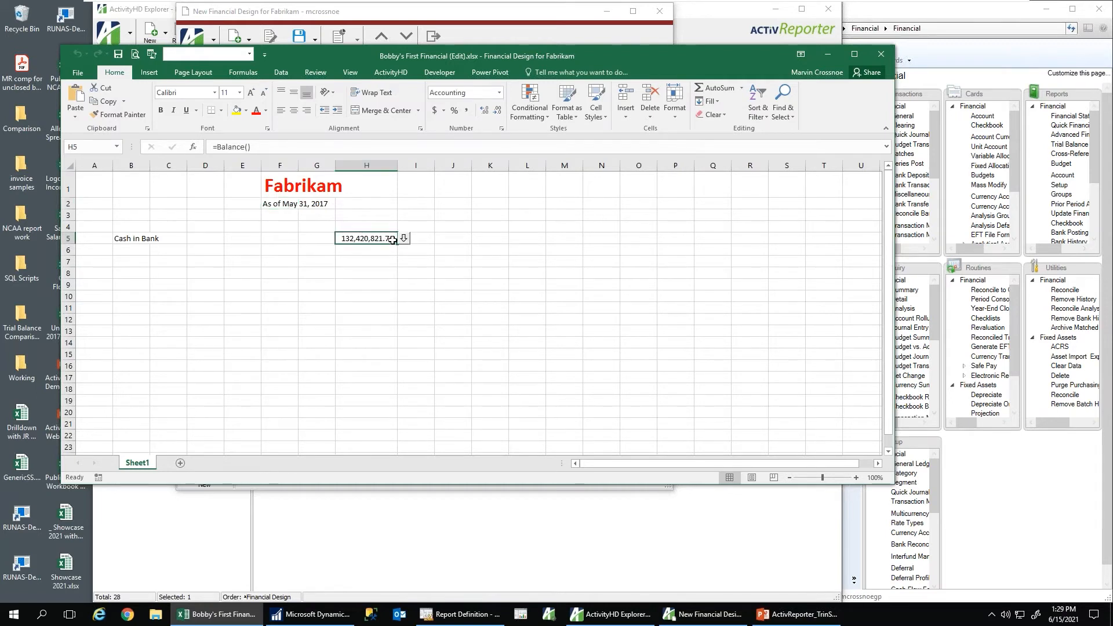
left_click(405, 238)
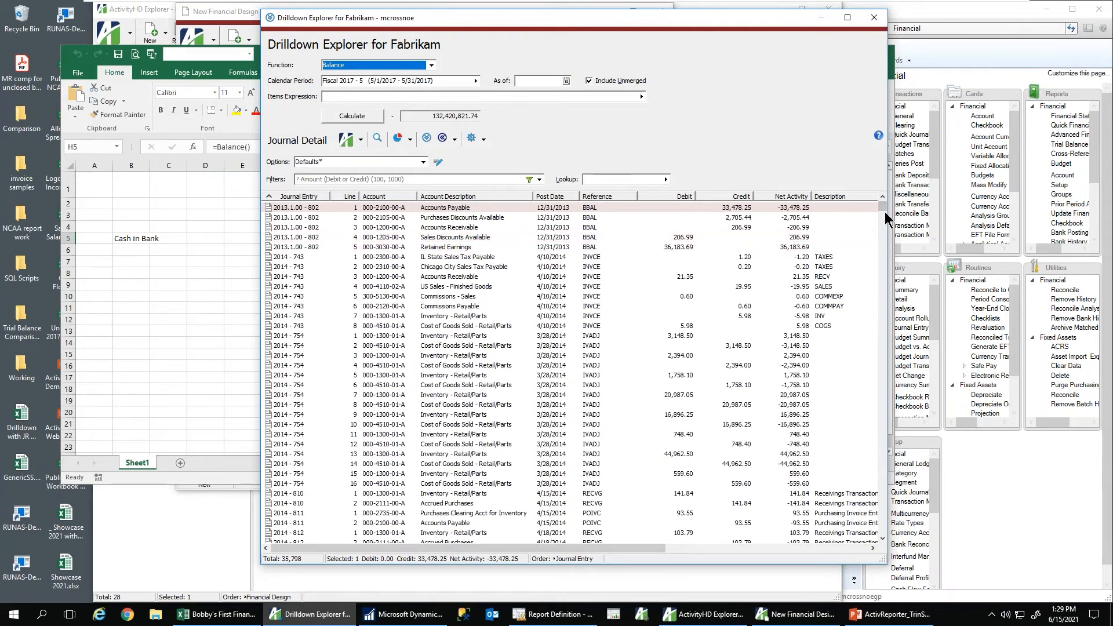
left_click_drag(885, 206, 882, 439)
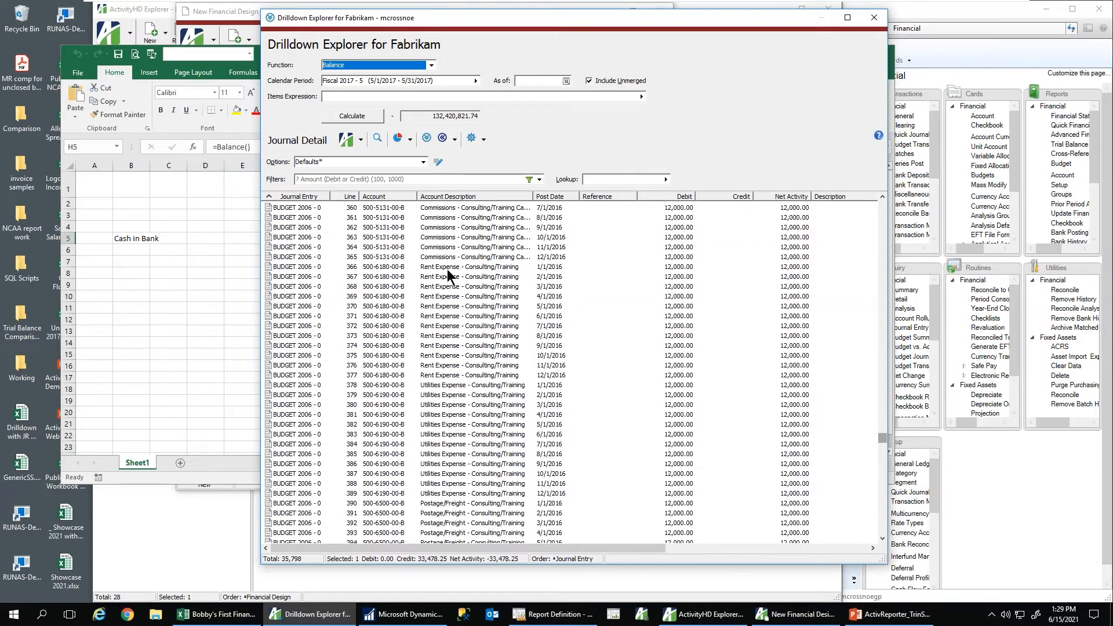
left_click(874, 18)
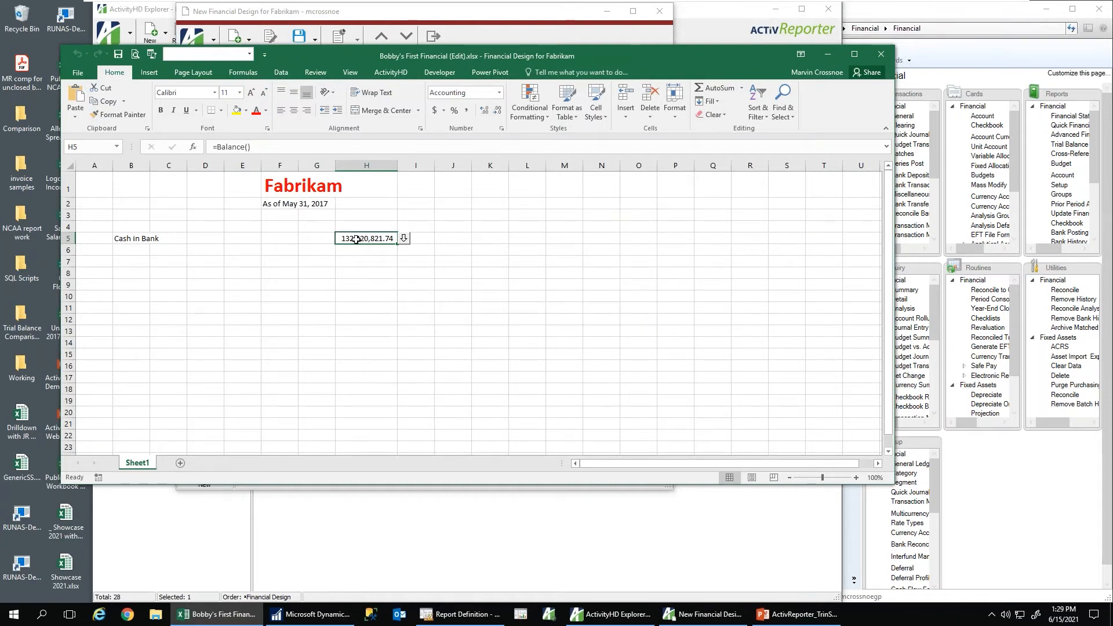
Step: Set the Items1 argument of the Balance function in H5 to "ledger=a"
left_click(192, 148)
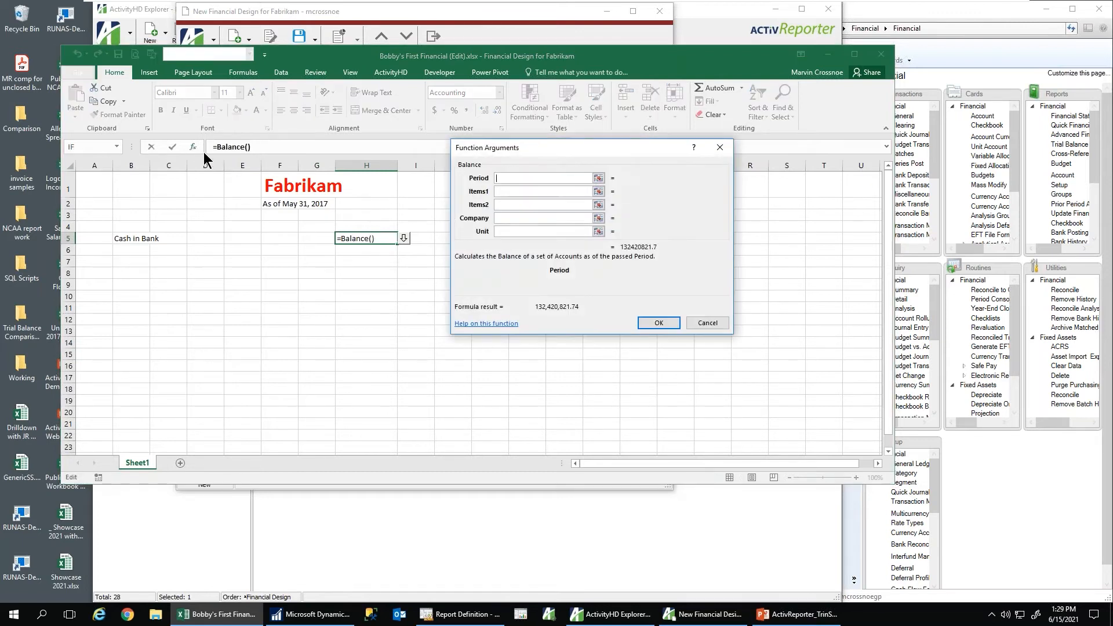
left_click(516, 193)
type("ledger")
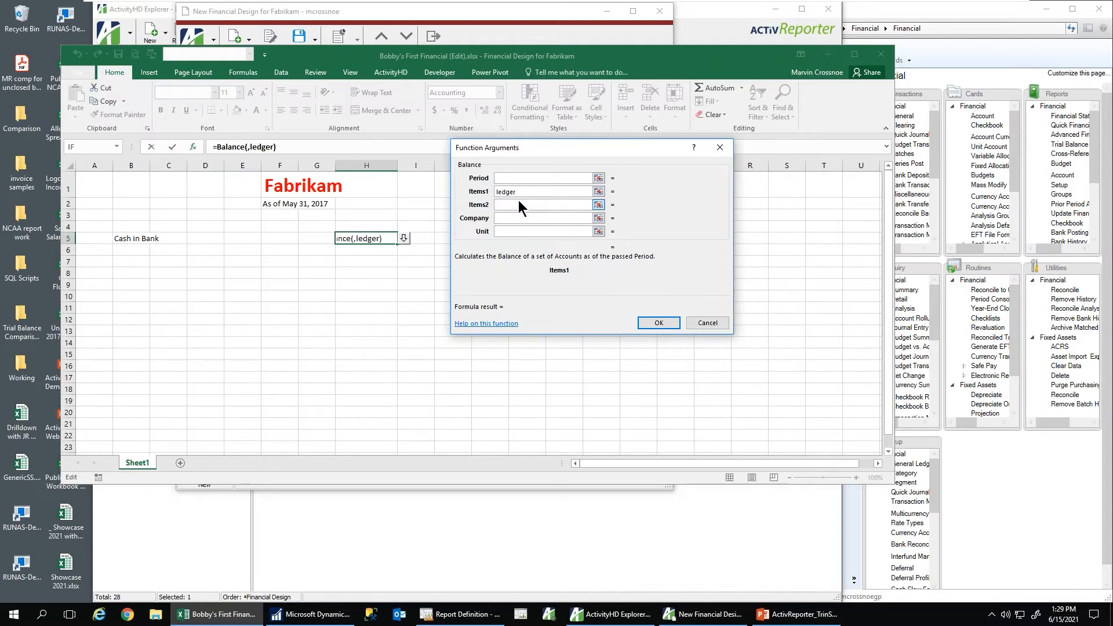
type("=")
key("Return")
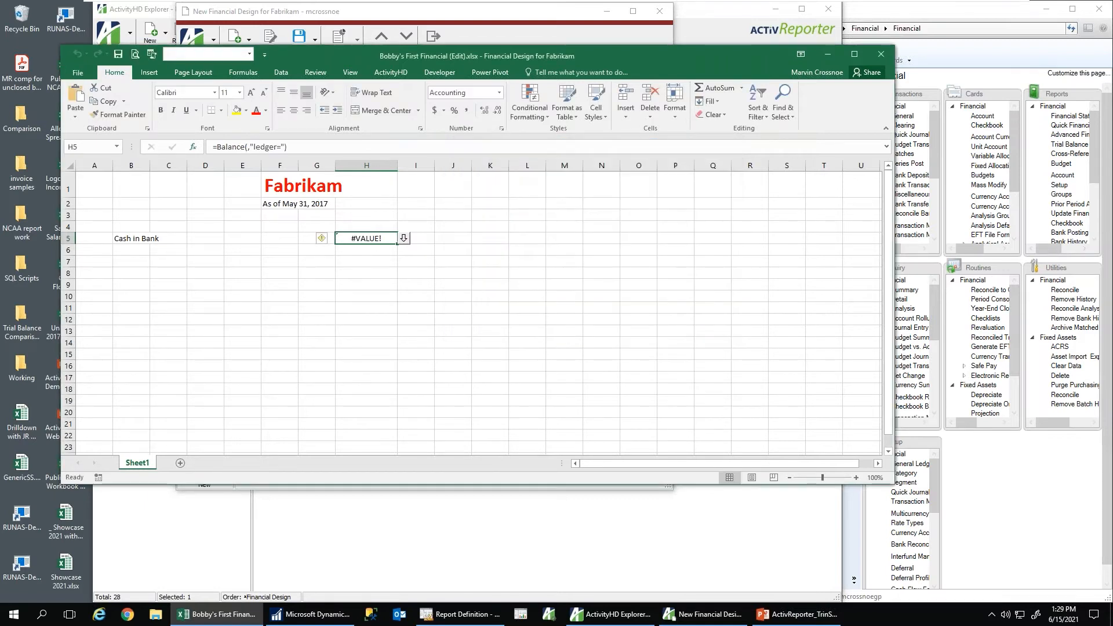
left_click(283, 147)
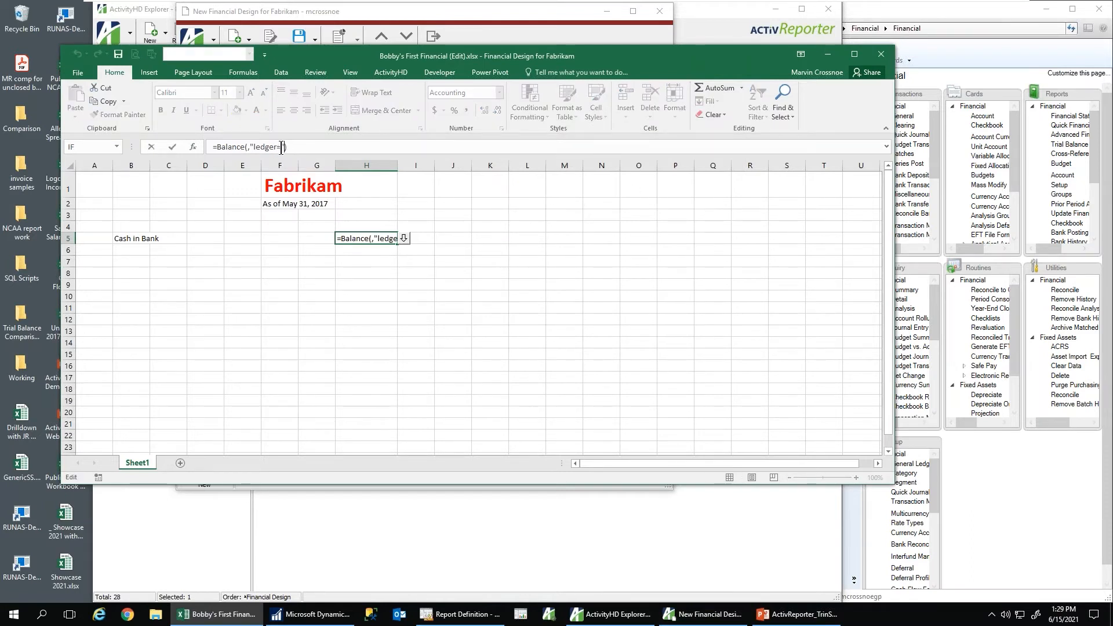
type("a")
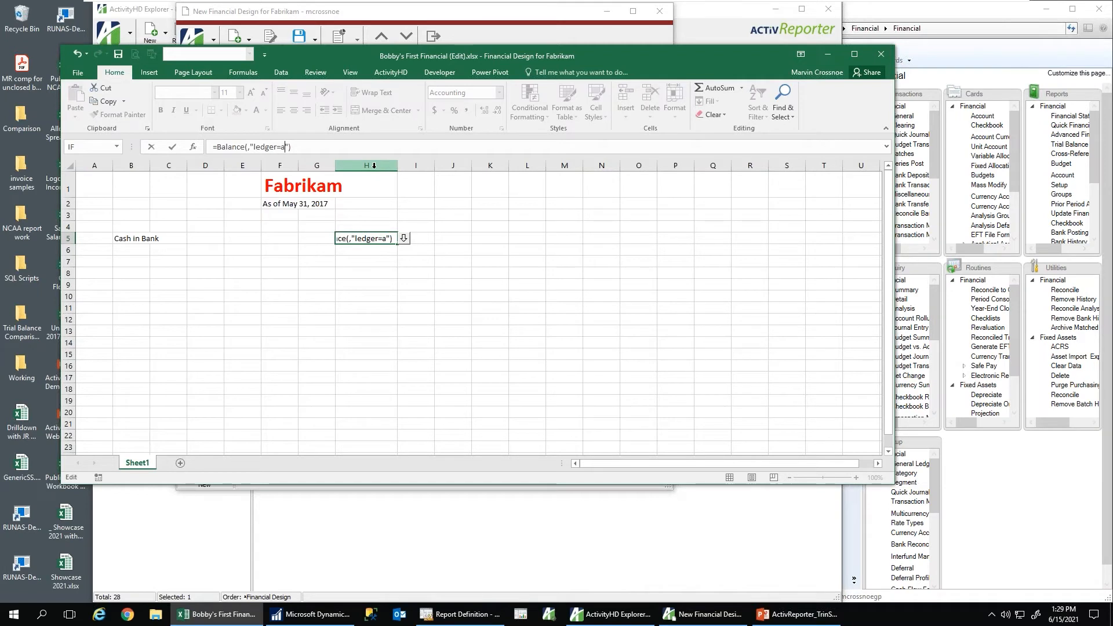
key("Return")
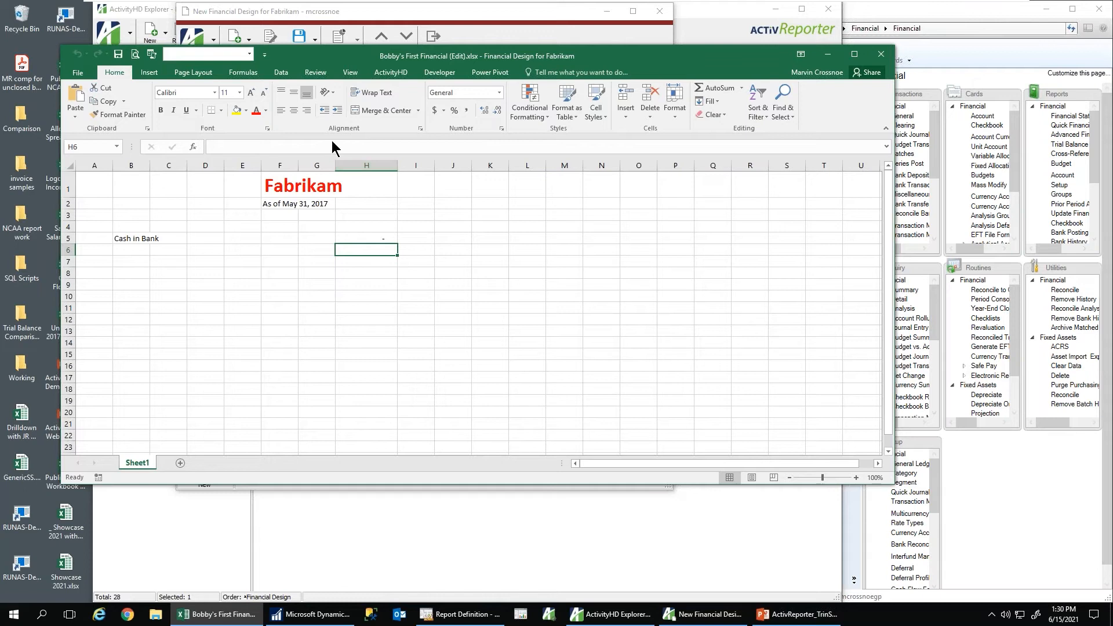
Step: Set the Items2 argument of the Balance function in H5 to "gl.account=000-1100-00-a"
left_click(388, 239)
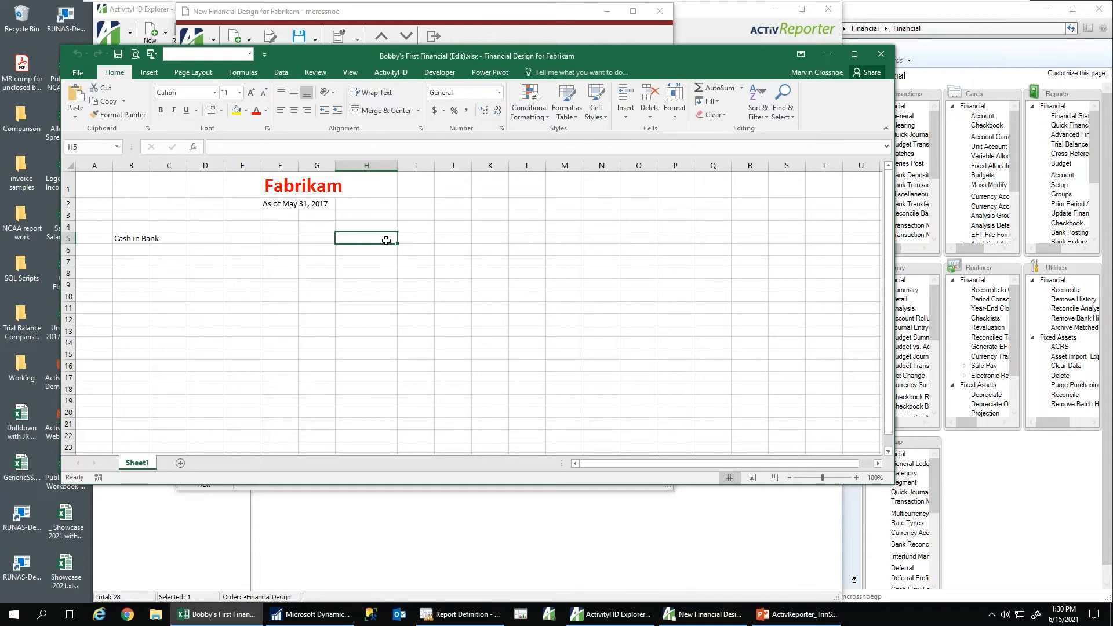
left_click(193, 147)
left_click(506, 204)
type("g")
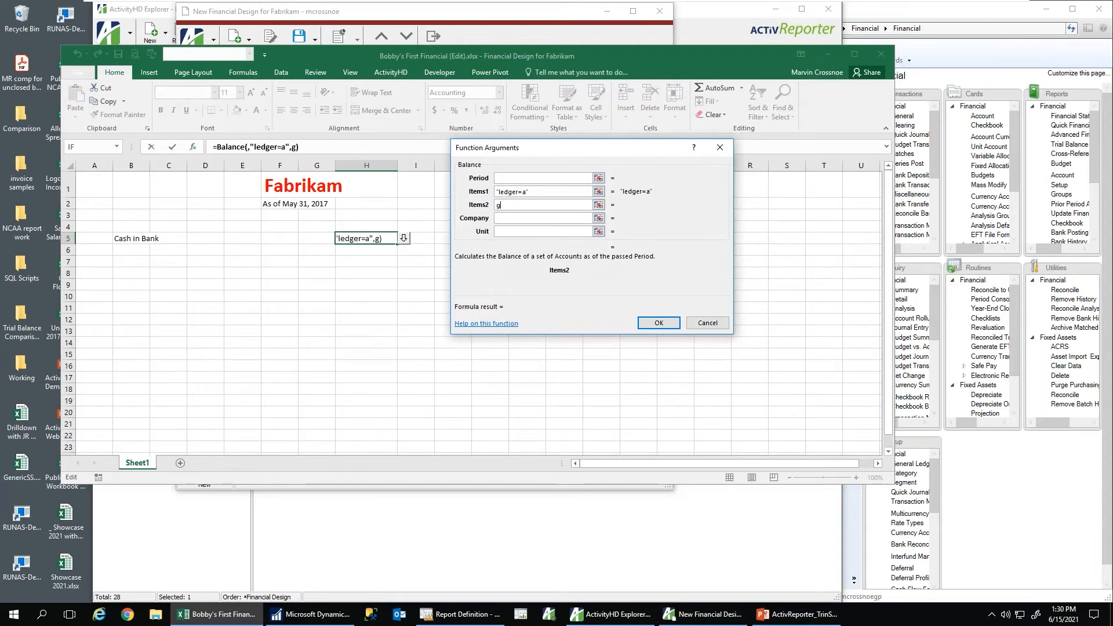
type("l.account=00")
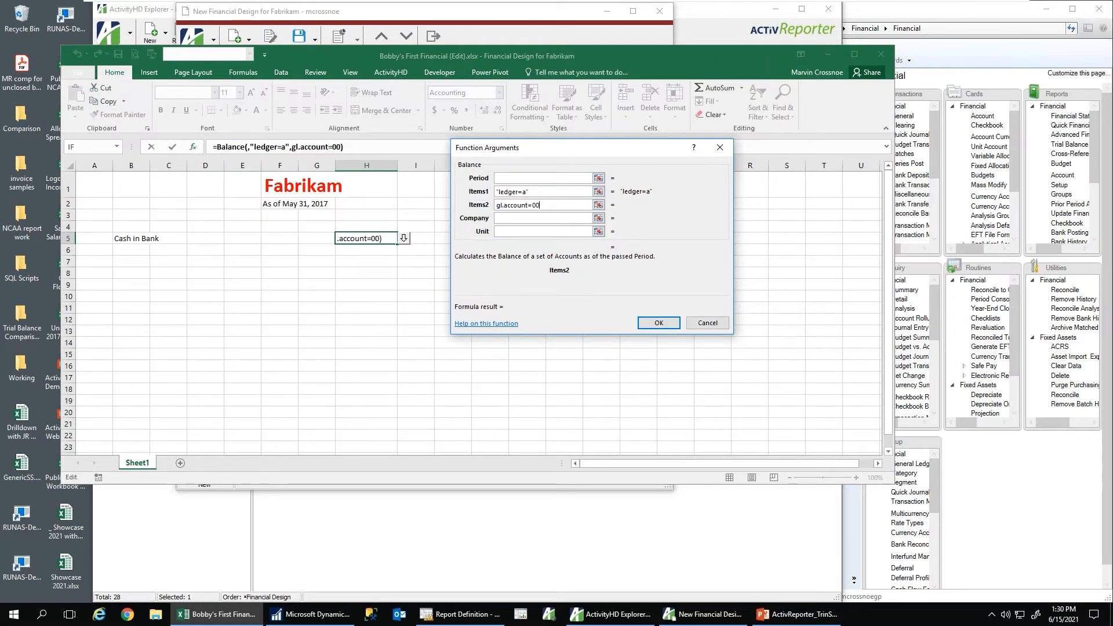
type("0-1100-00a-")
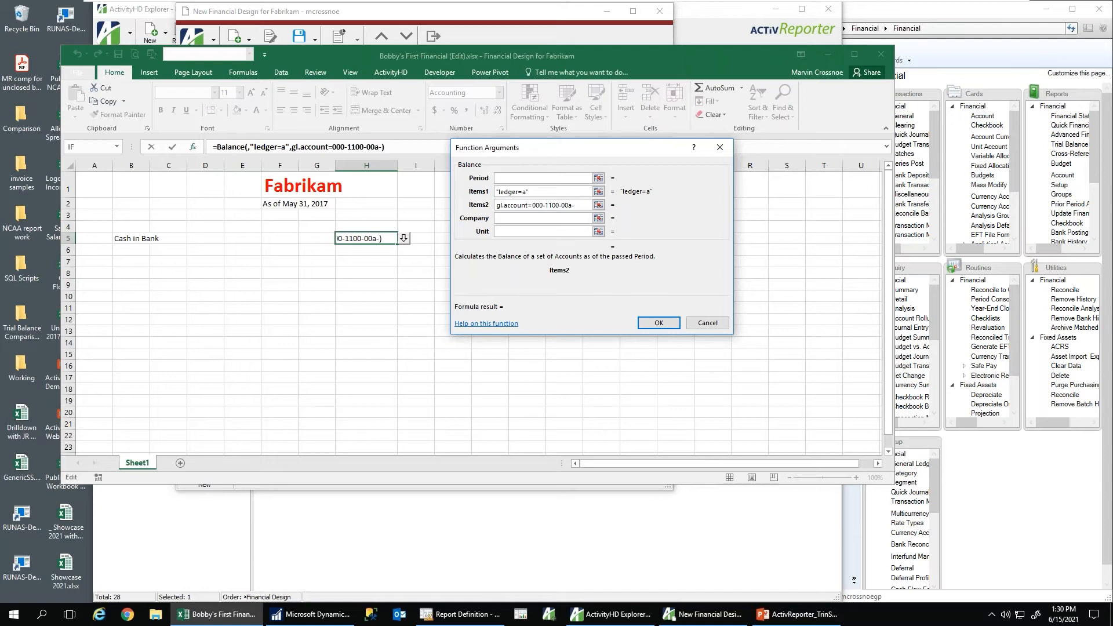
key("BackSpace")
key("BackSpace")
type("-a")
key("Tab")
key("Return")
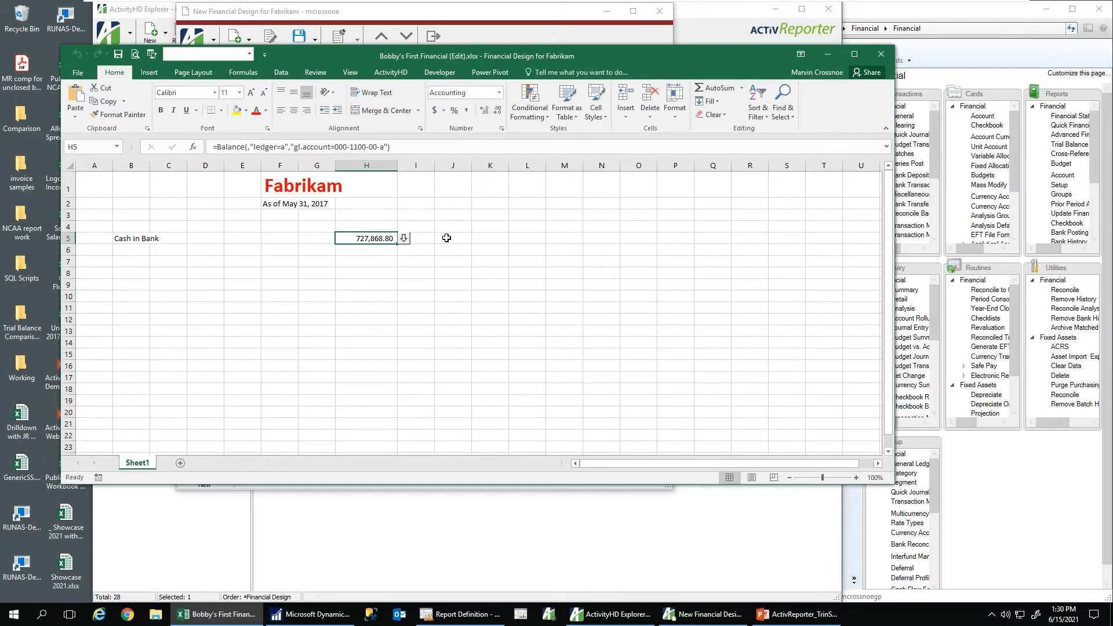
Step: Drill down into the Cash in Bank balance and review its journal detail sorted by account and by newest post date, then close it
left_click(404, 238)
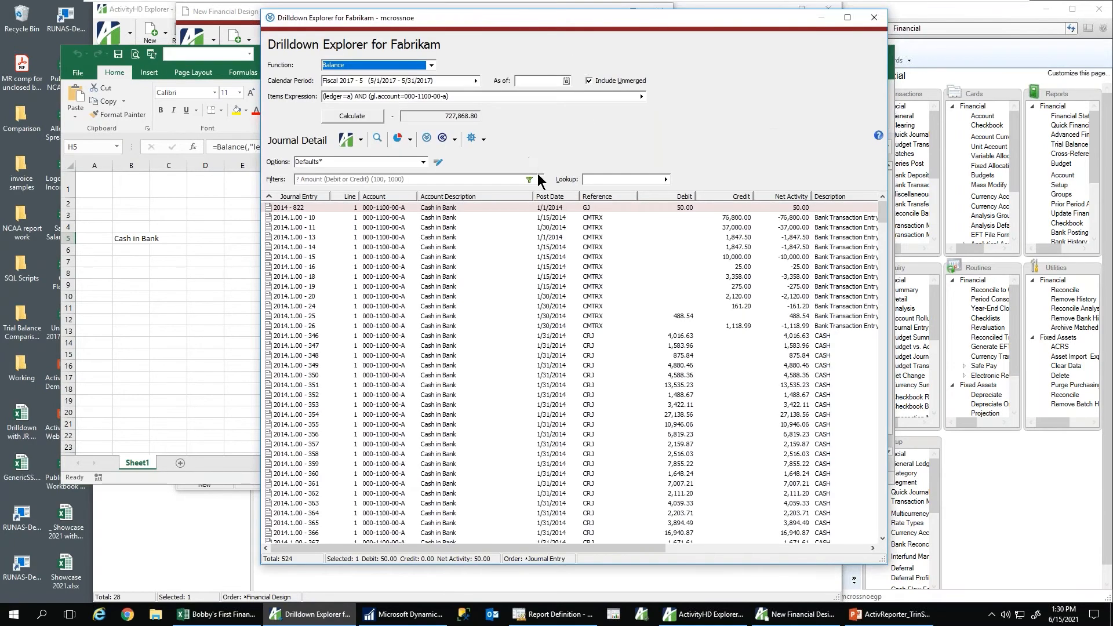
left_click(385, 197)
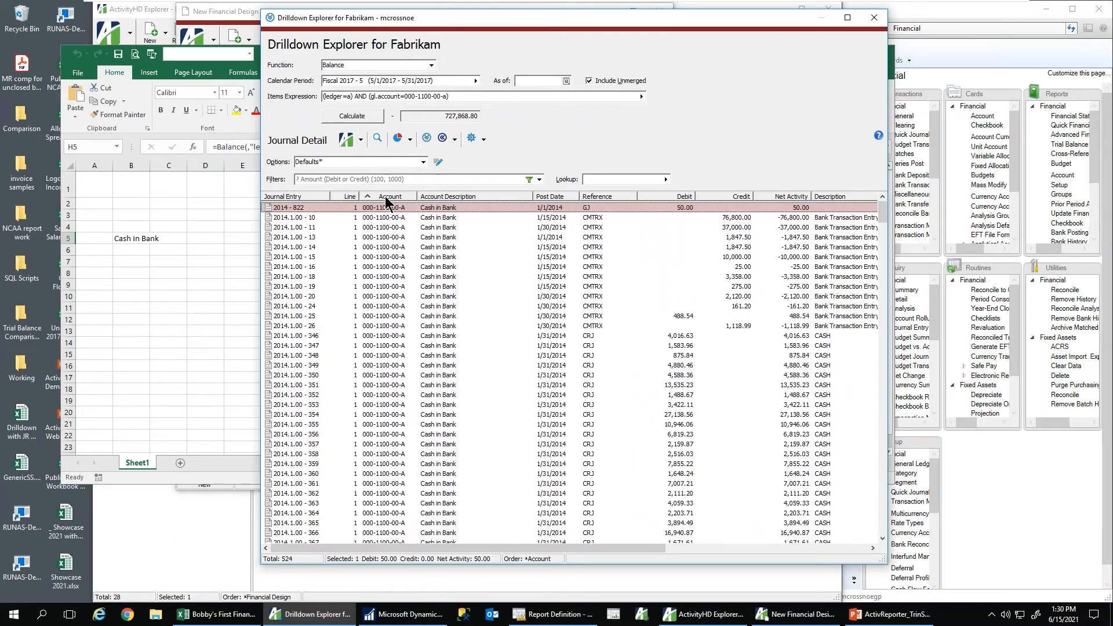
left_click(386, 198)
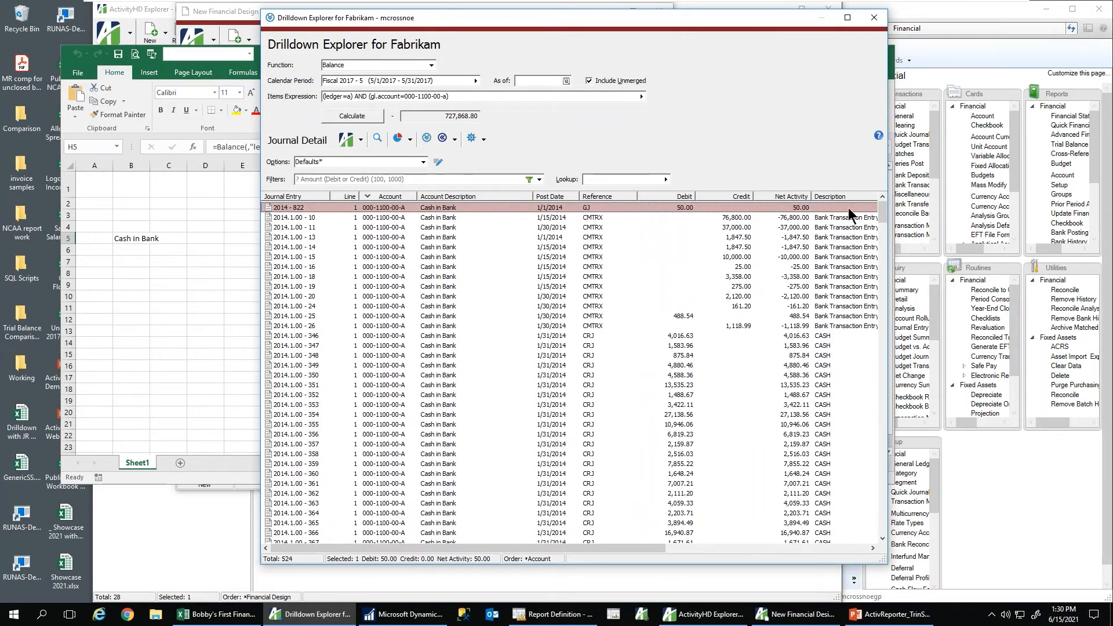
mouse_move(882, 213)
left_mouse_down()
mouse_move(896, 595)
mouse_move(883, 210)
left_mouse_up()
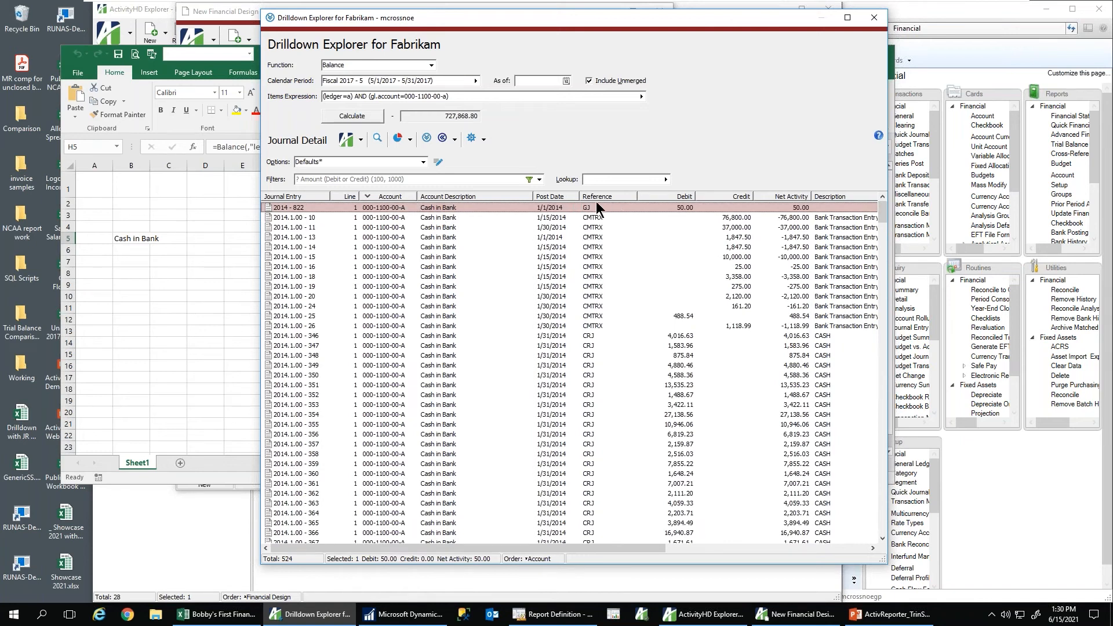
left_click(558, 197)
left_click(569, 197)
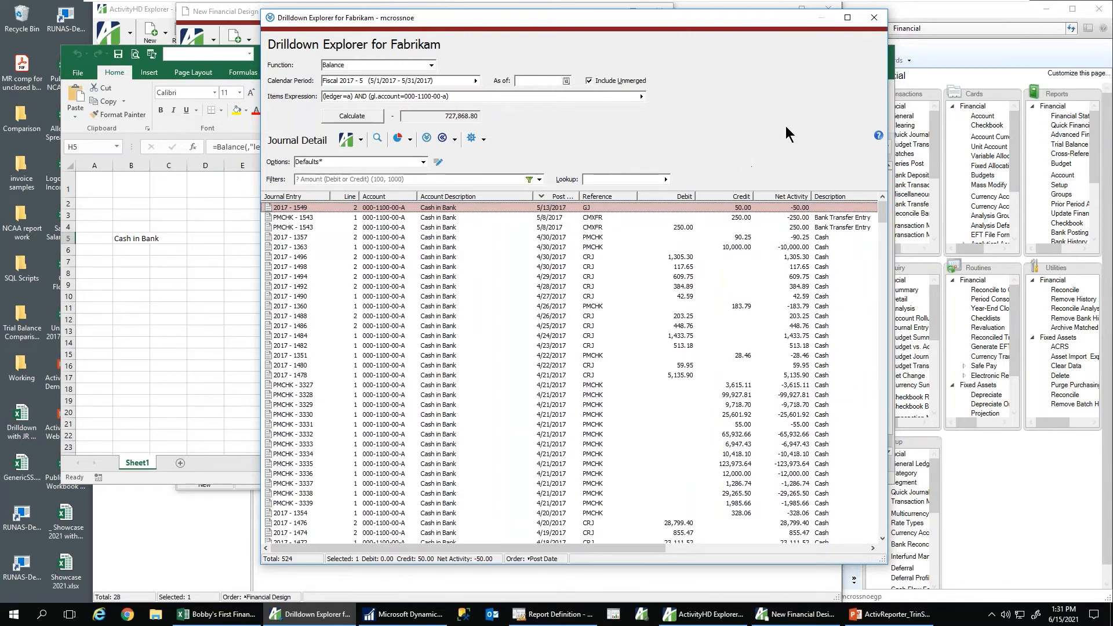
left_click(873, 20)
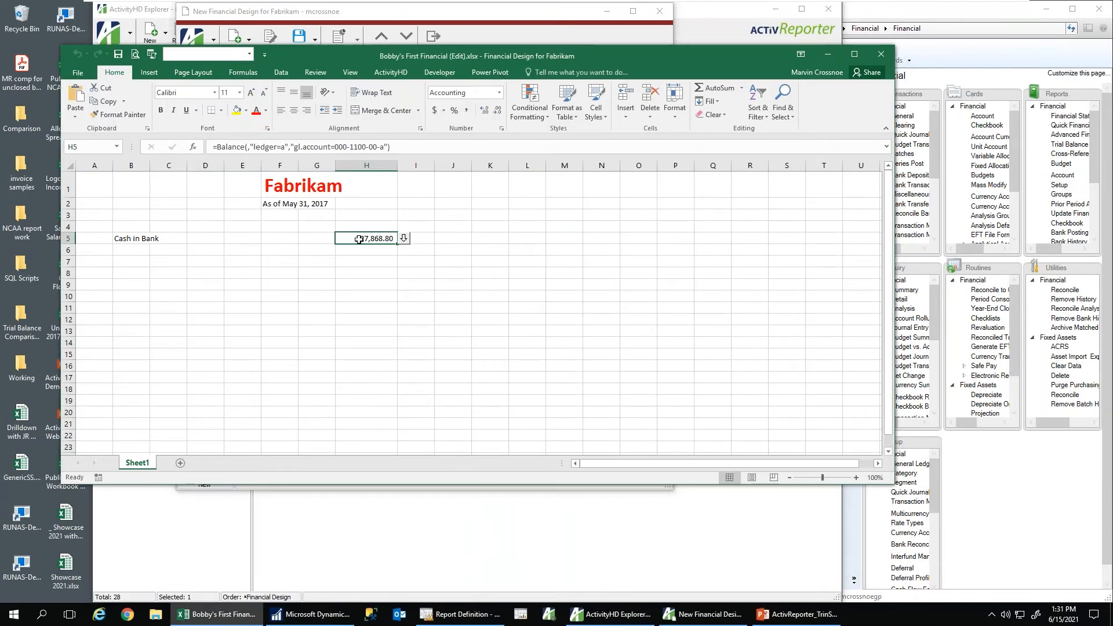
Step: Review the account description formula in B5 and the period date formula in F2
left_click(132, 242)
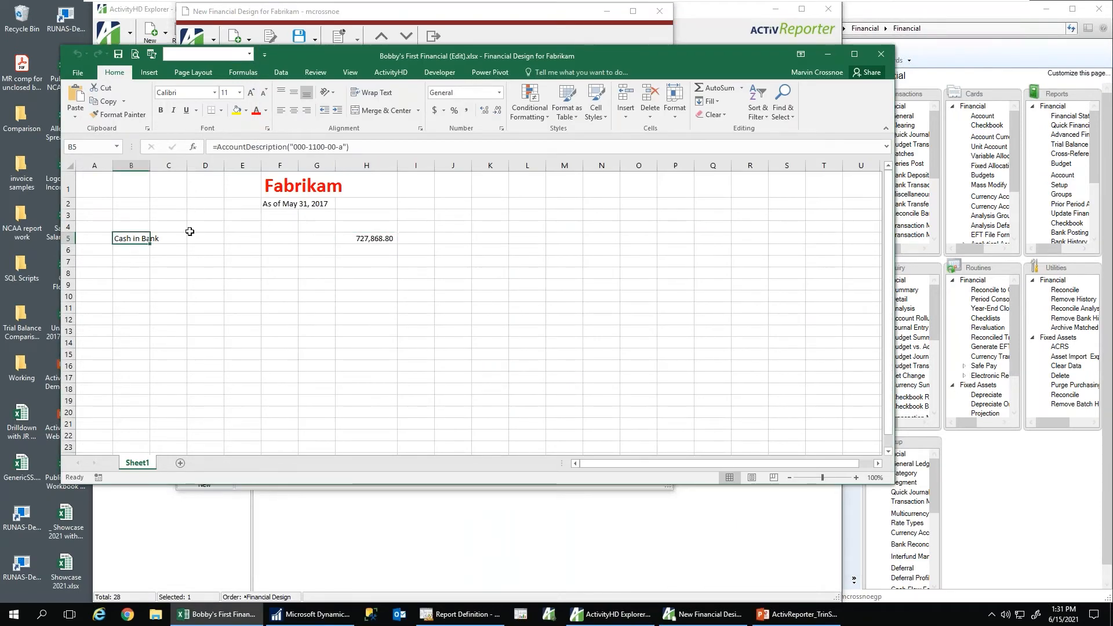
left_click(293, 204)
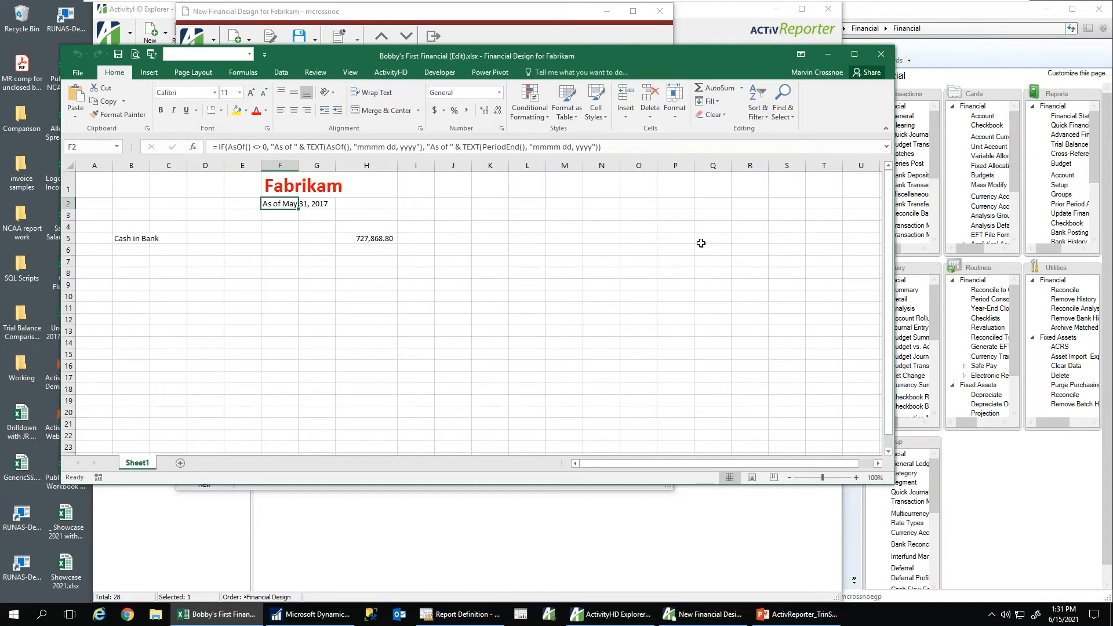
Step: Narrow the workbook window, switch to Dynamics GP, and start a general journal transaction in a newly added batch MRC
left_click_drag(893, 237, 837, 235)
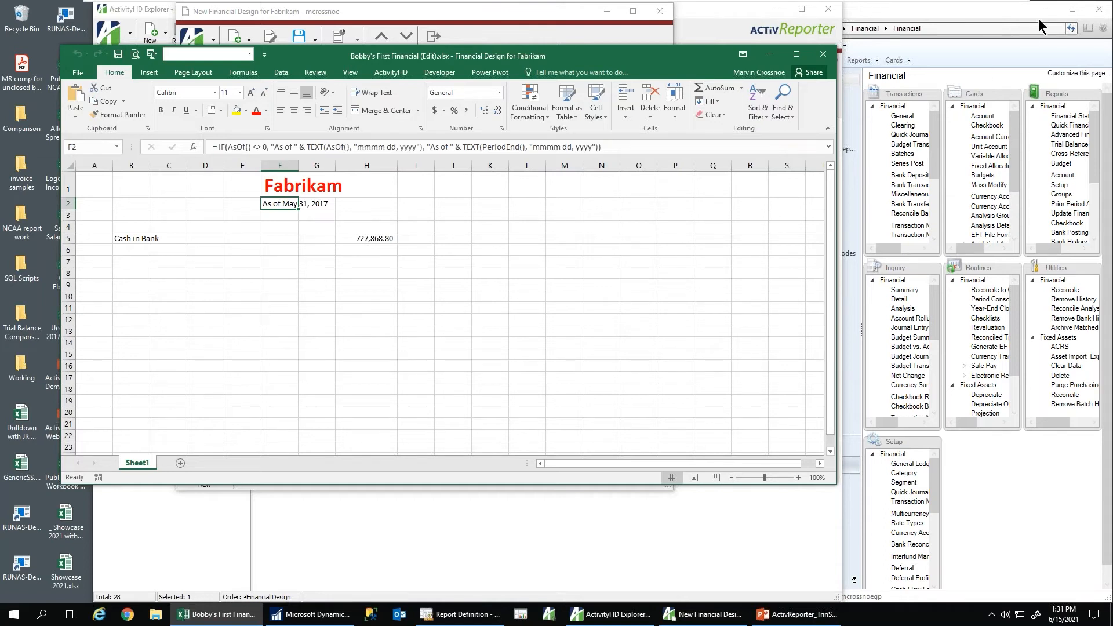
left_click(903, 119)
left_click(903, 117)
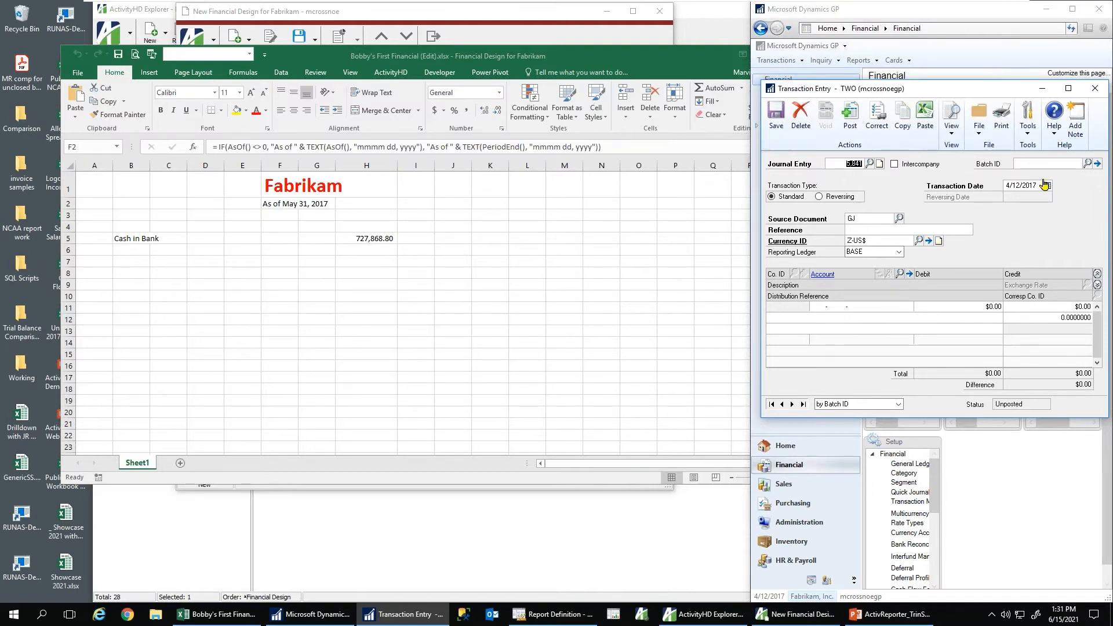
left_click(1019, 163)
type("MRC")
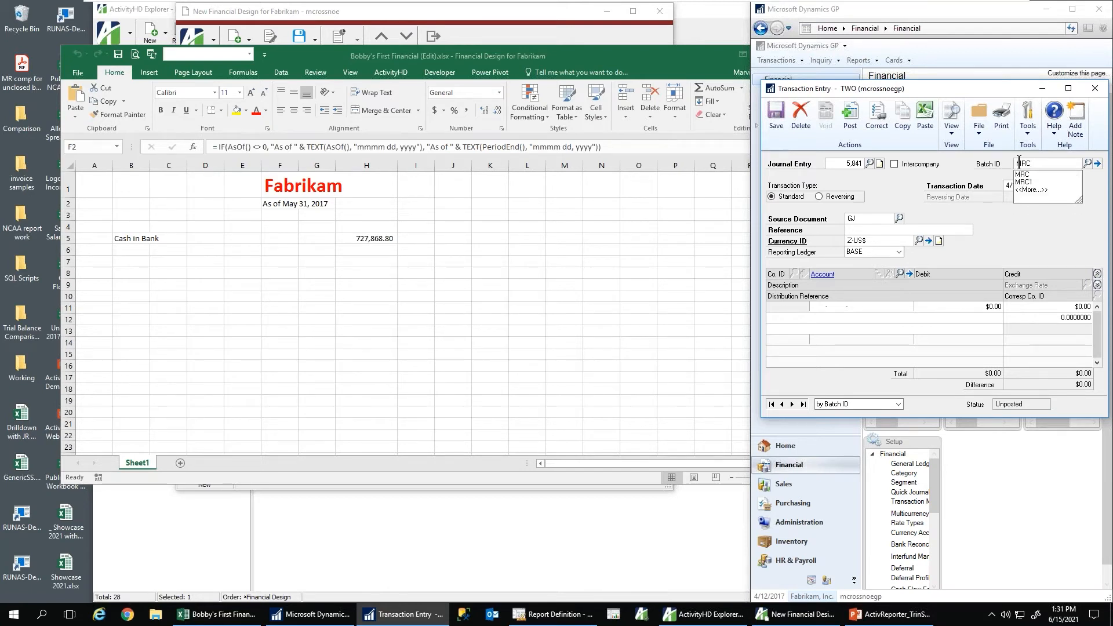
key("Tab")
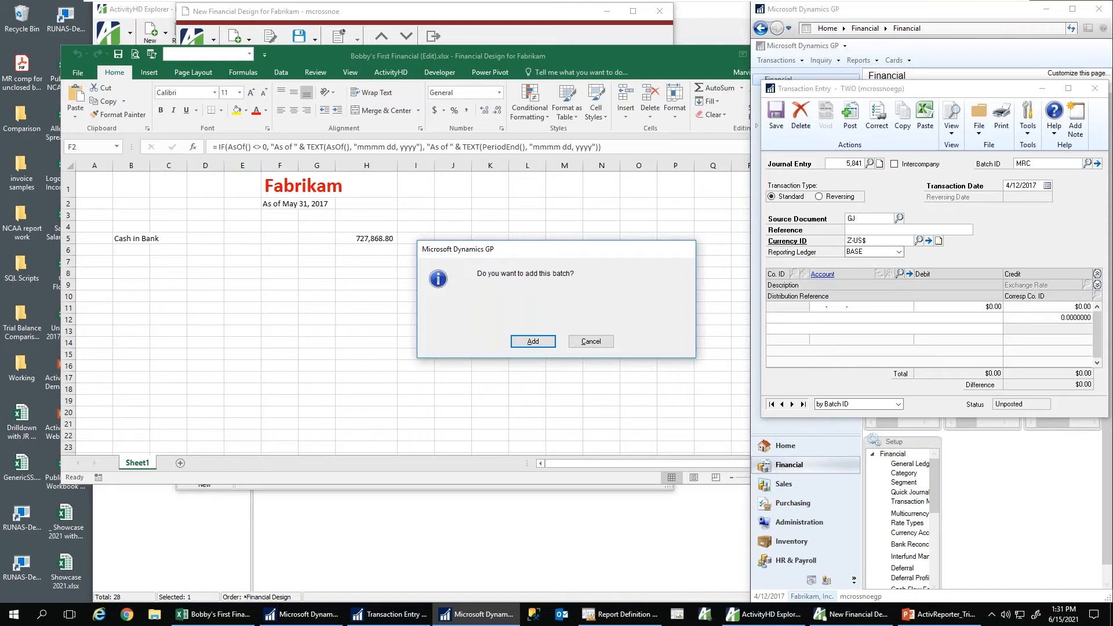
key("Return")
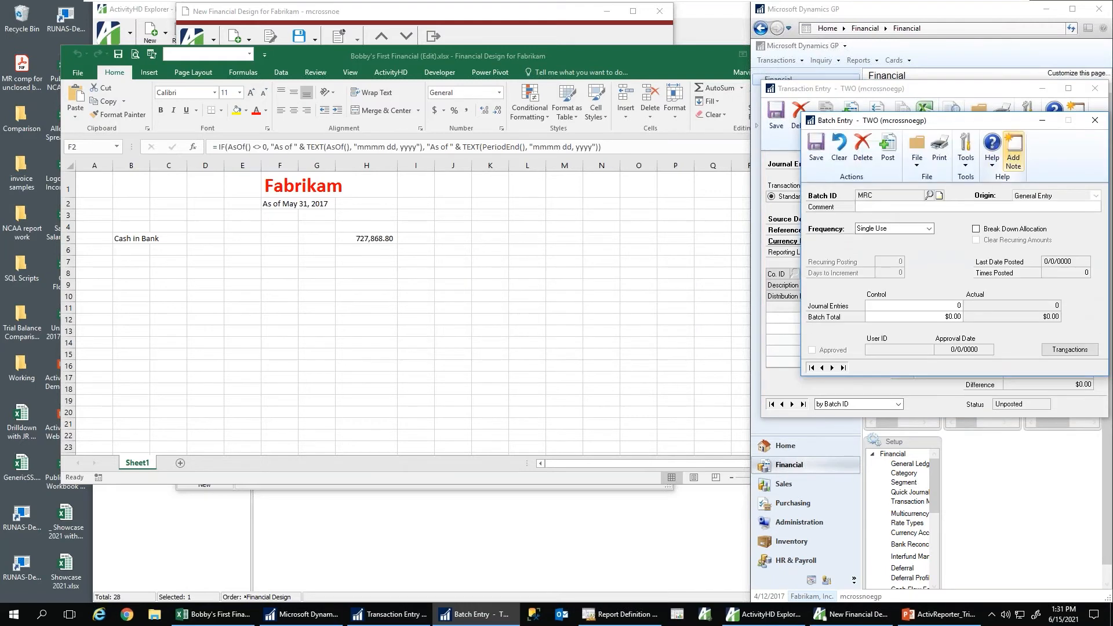
left_click(816, 148)
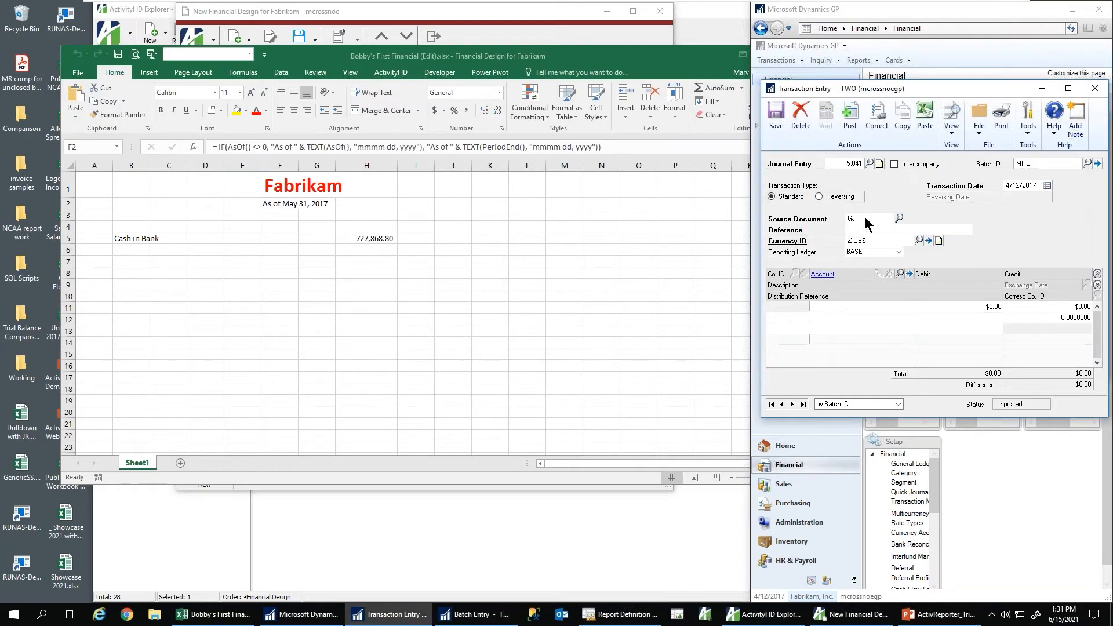
Step: Enter the transaction reference ddd and credit Cash in Bank account 000-1100-00 with $100,000.00
left_click(849, 230)
type("ddd")
left_click(817, 308)
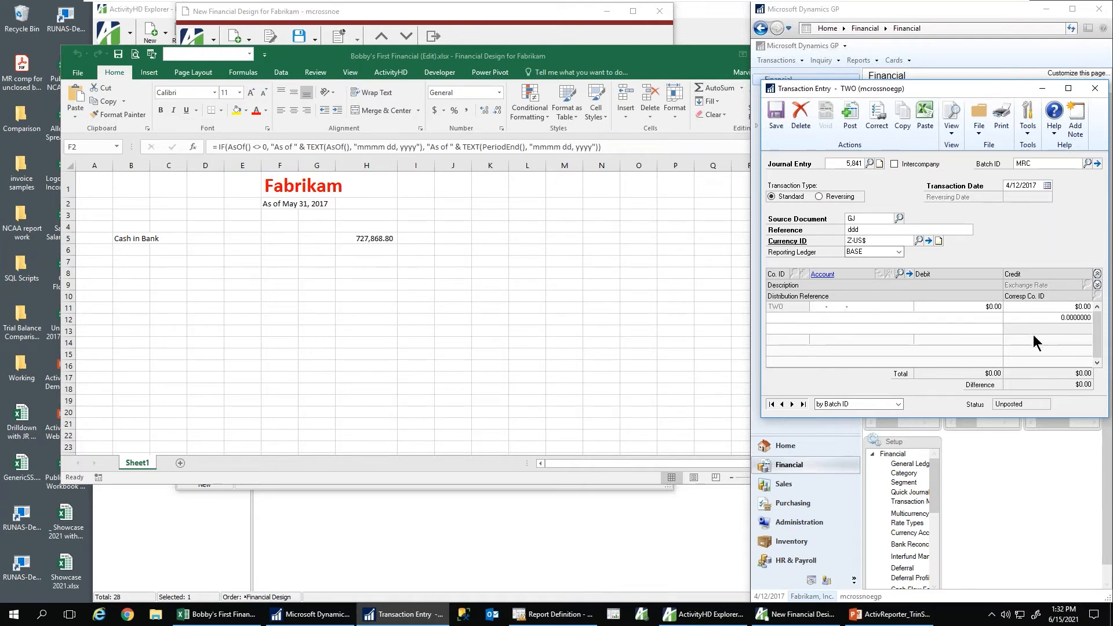
type("000 -1100 -00")
key("Tab")
key("Tab")
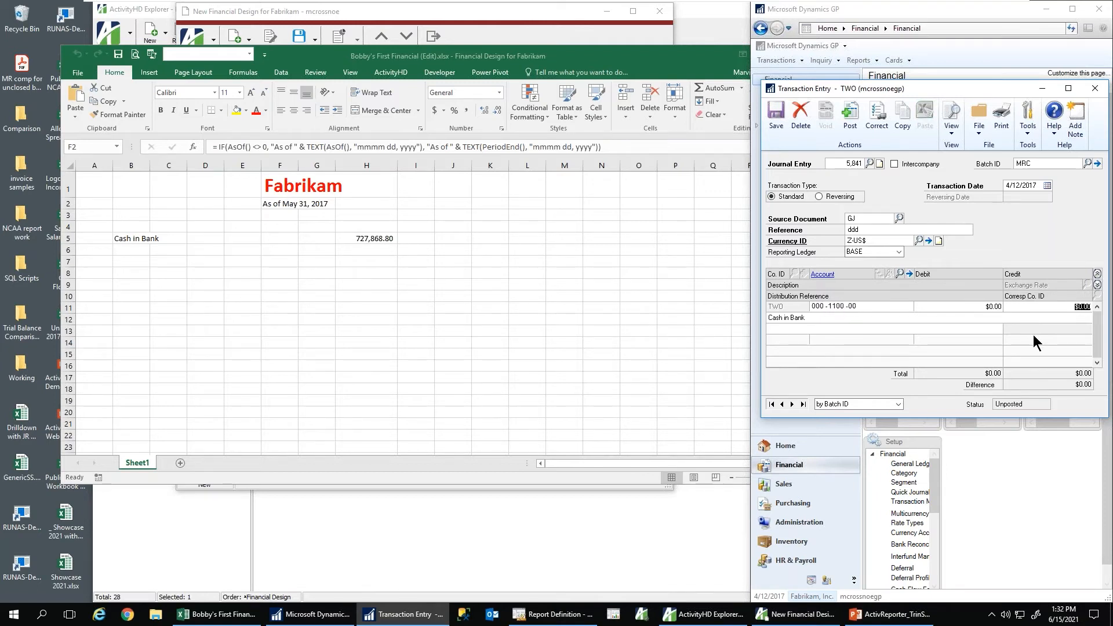
type("10000")
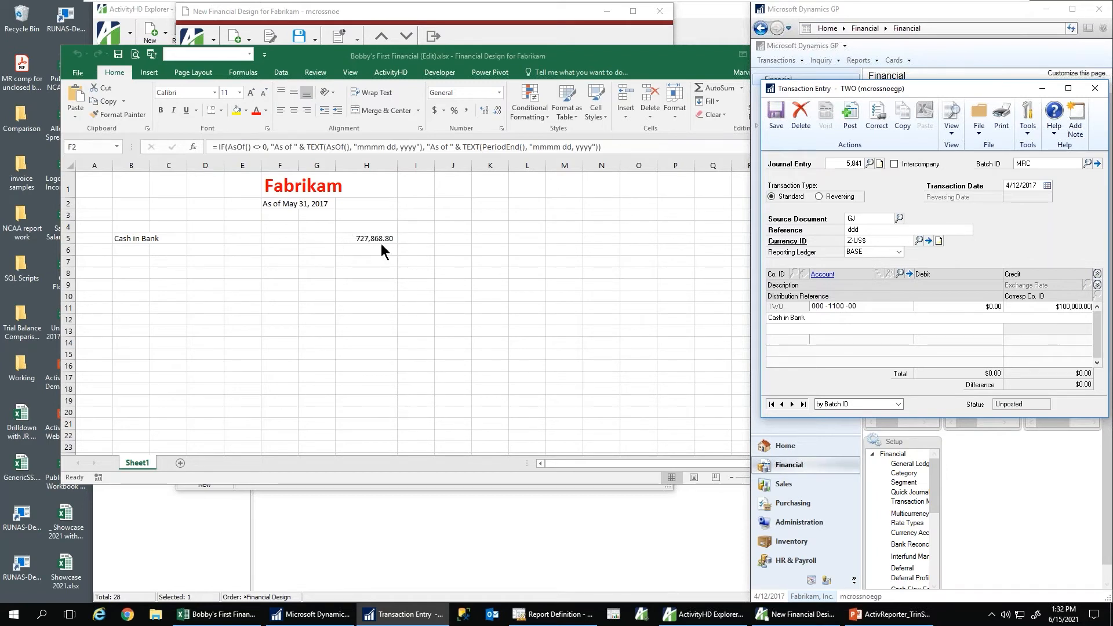
Step: Offset the entry with a $100,000.00 debit to Petty Cash account 000-1130-00, and save the transaction
key("Tab")
key("Tab")
key("Tab")
left_click(900, 273)
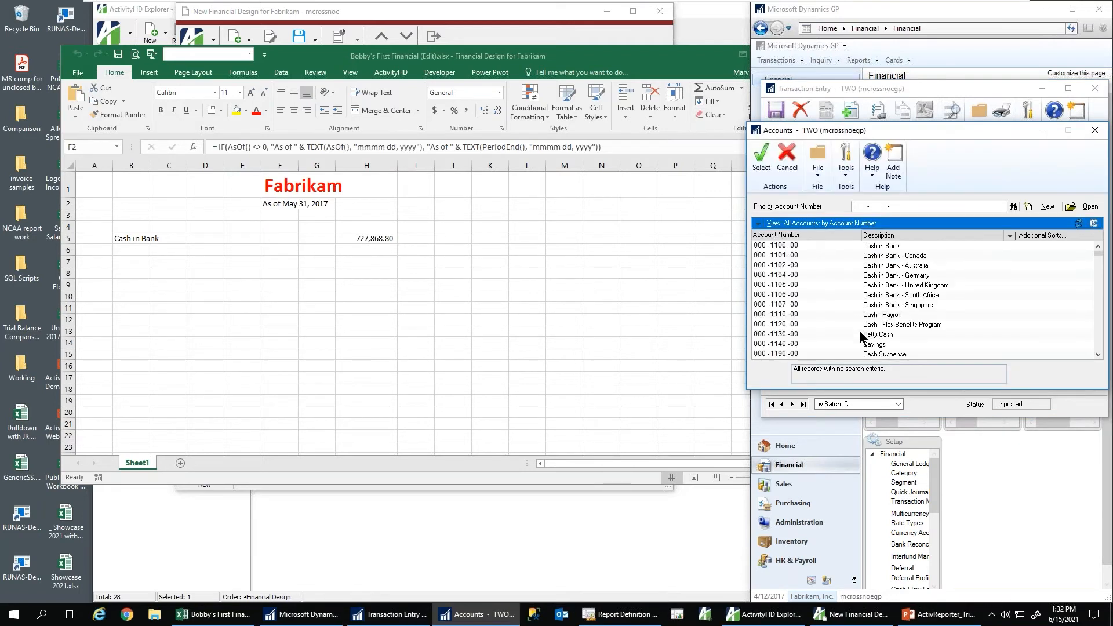
double_click(857, 334)
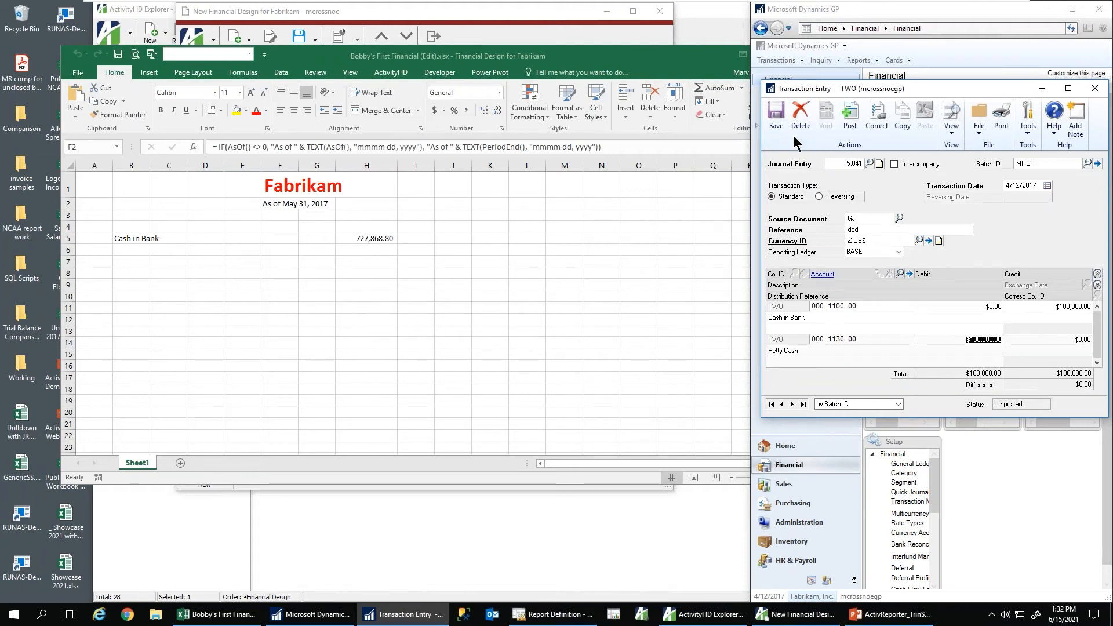
left_click(778, 122)
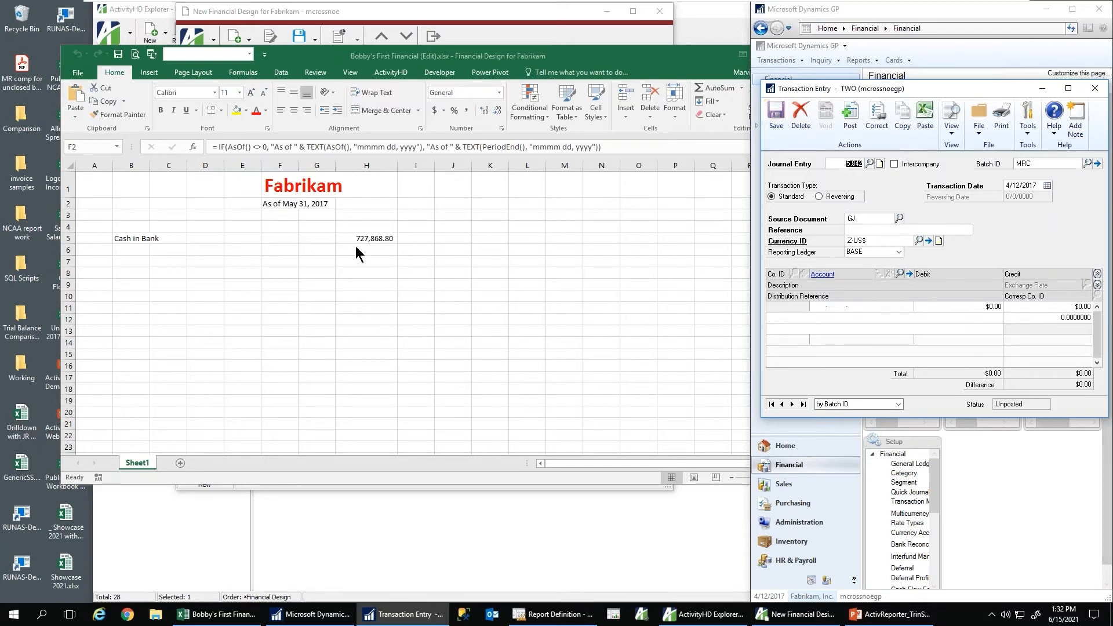
Step: Switch back to the Excel workbook, refresh the Cash in Bank balance, and review the workbook options
left_click(381, 219)
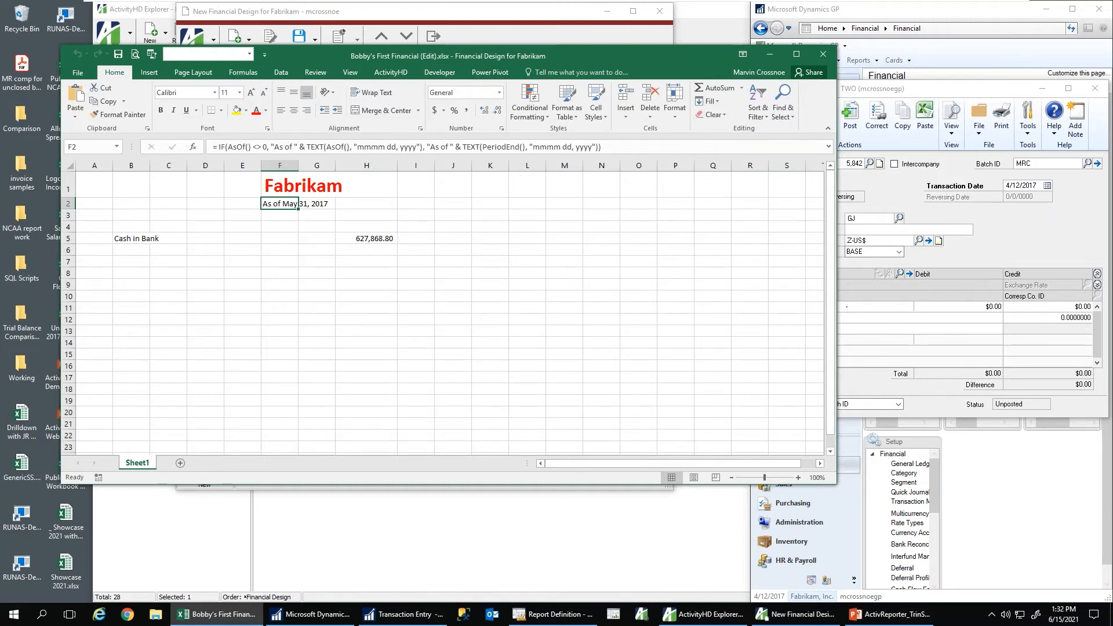
left_click(391, 73)
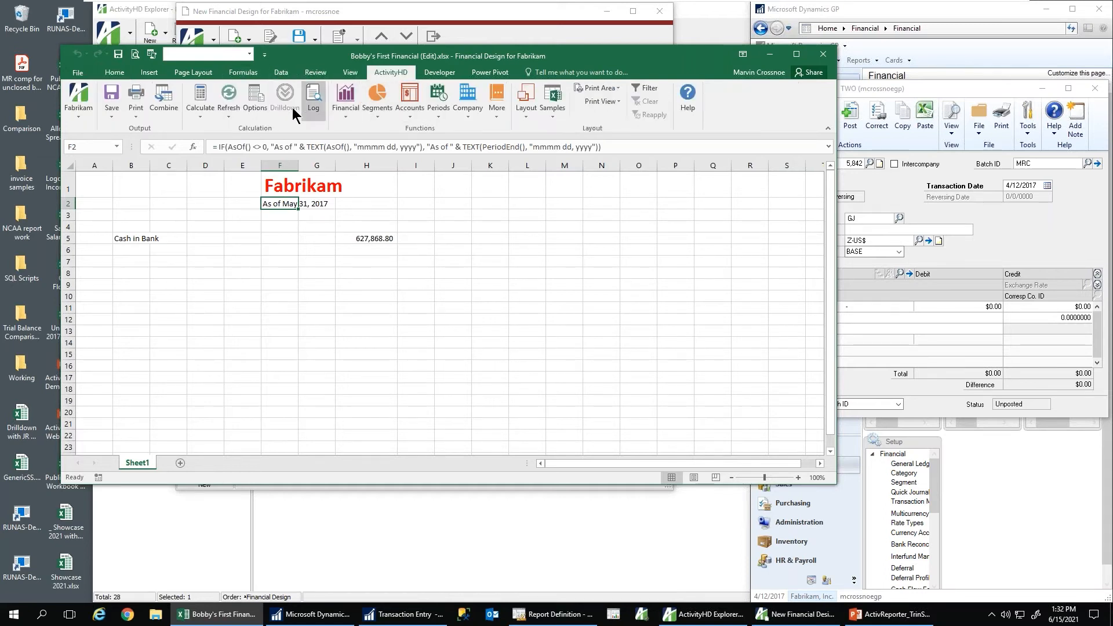
left_click(257, 107)
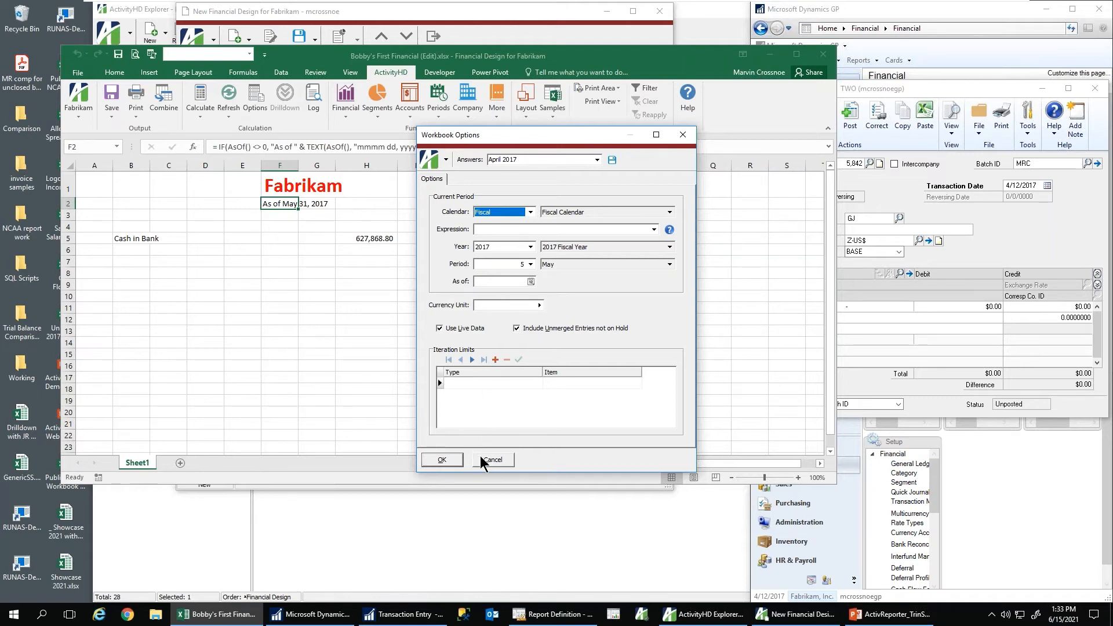
left_click(444, 460)
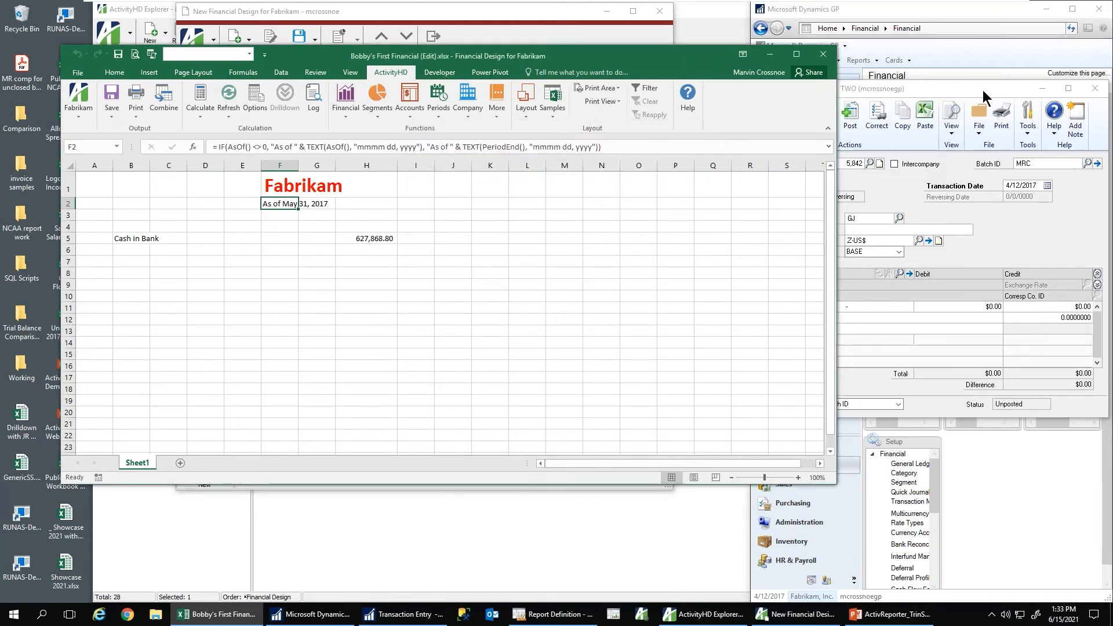
Step: Close the transaction entry window in Dynamics GP and preview the Excel financial as it would print
left_click(1052, 93)
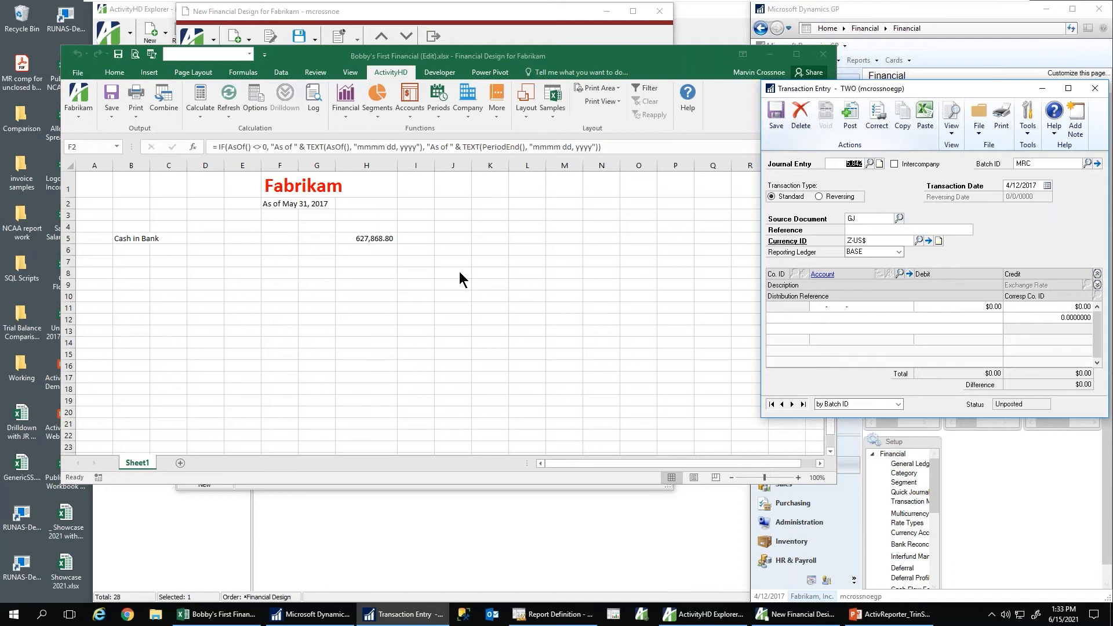
left_click(1094, 88)
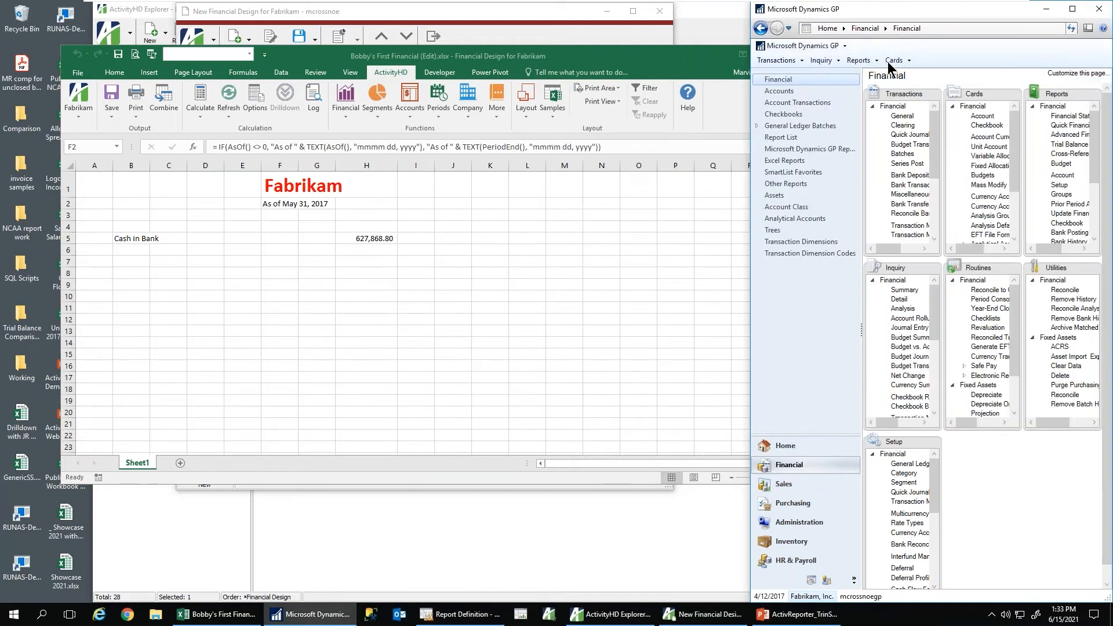
left_click(615, 60)
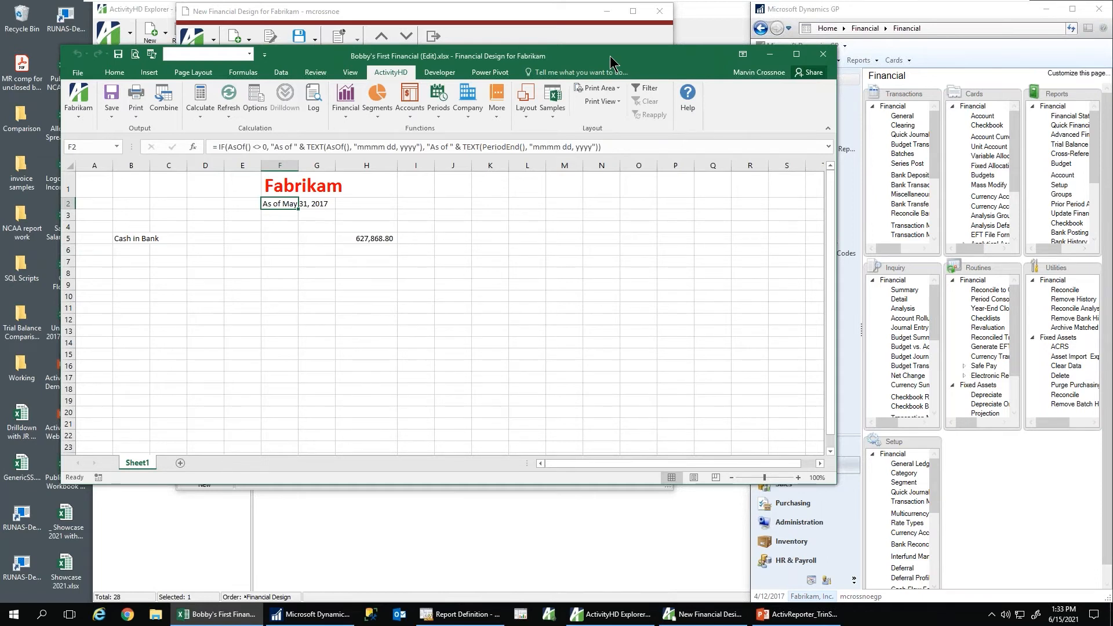
left_click(134, 55)
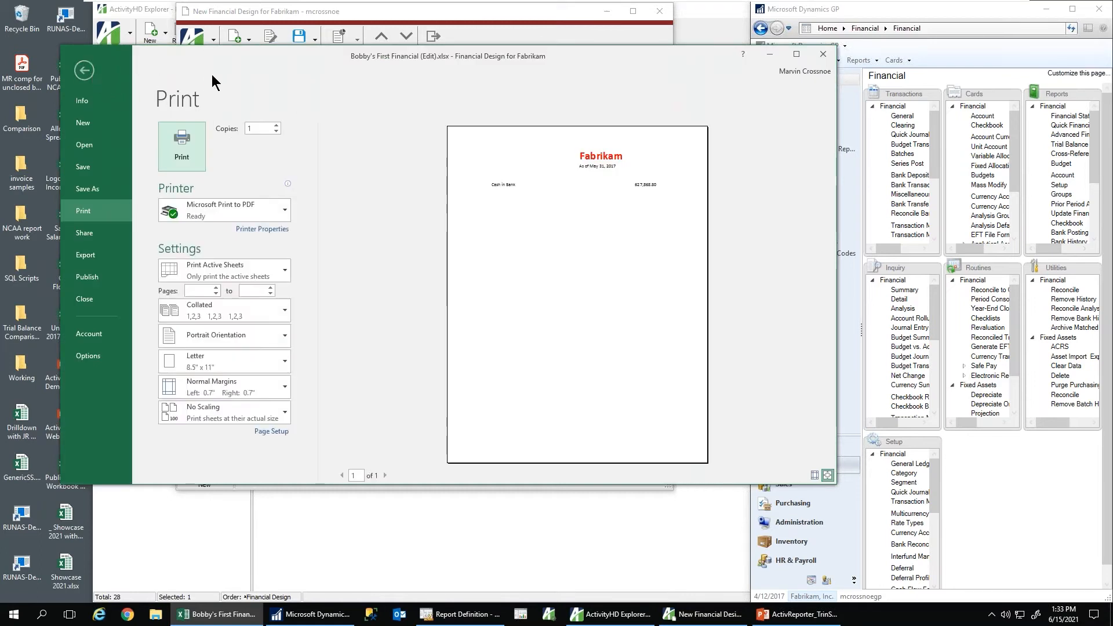
key("Escape")
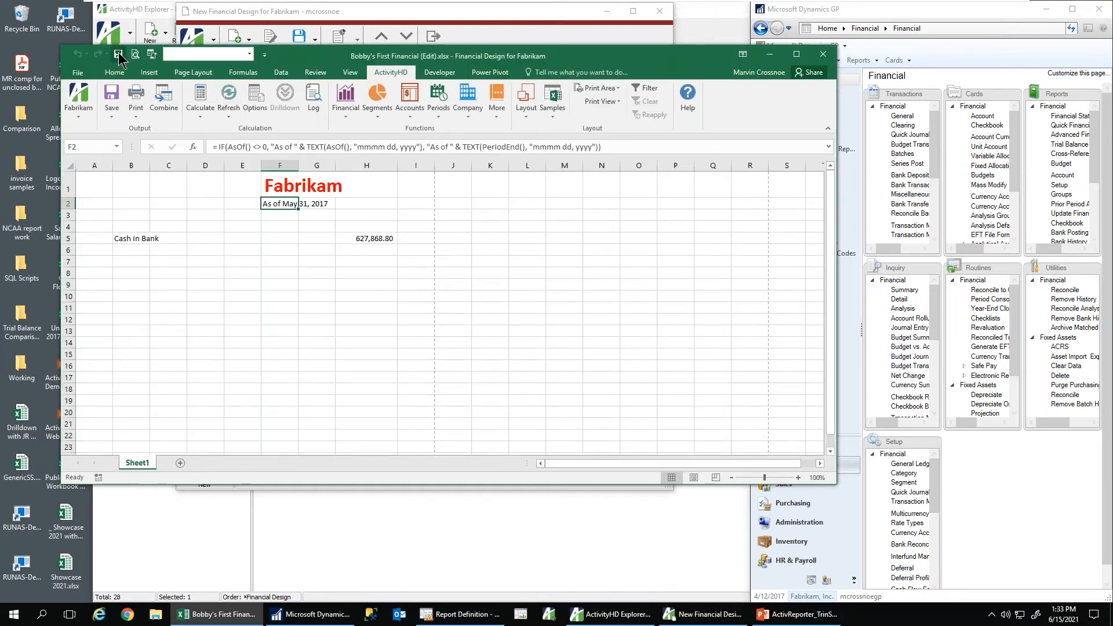
Step: Save and close the workbook, and check the version history of the Bobby's First Financial design
left_click(826, 55)
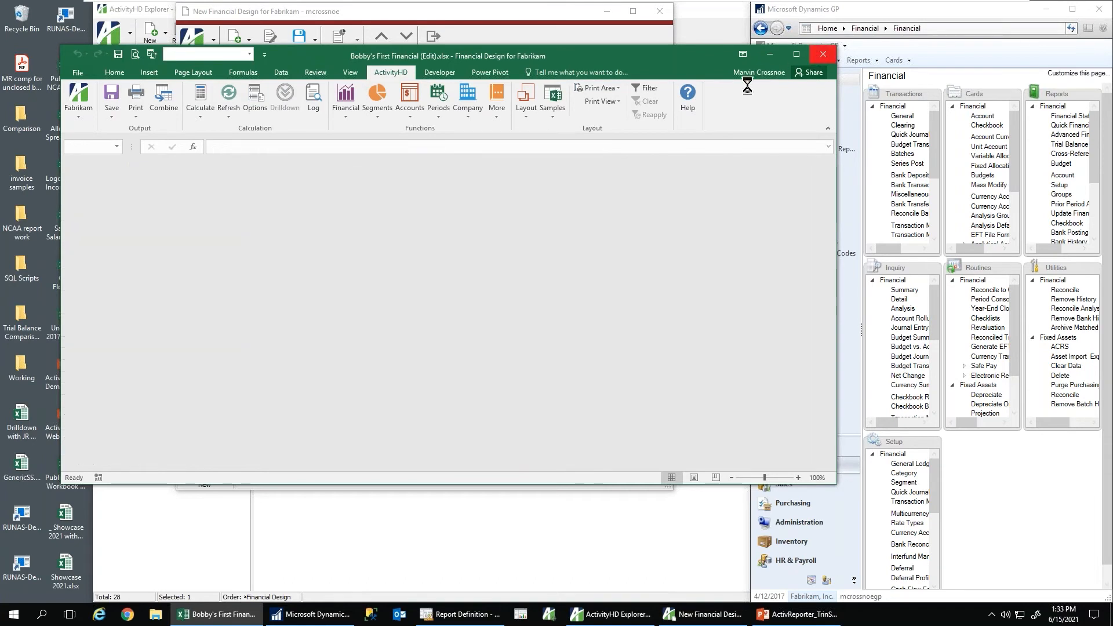
left_click(299, 44)
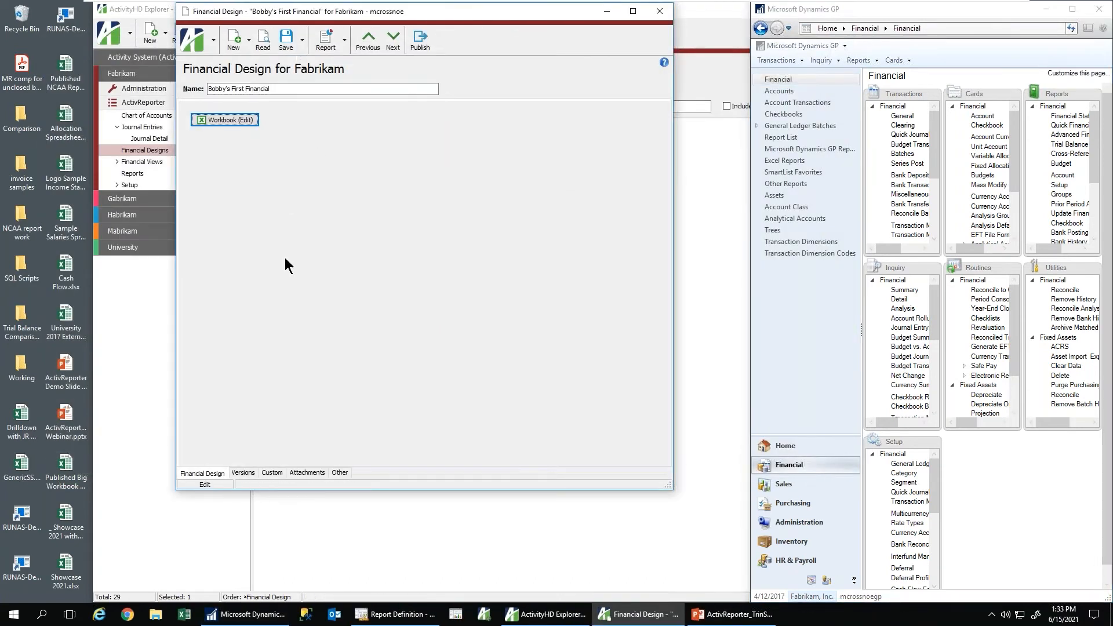
left_click(243, 473)
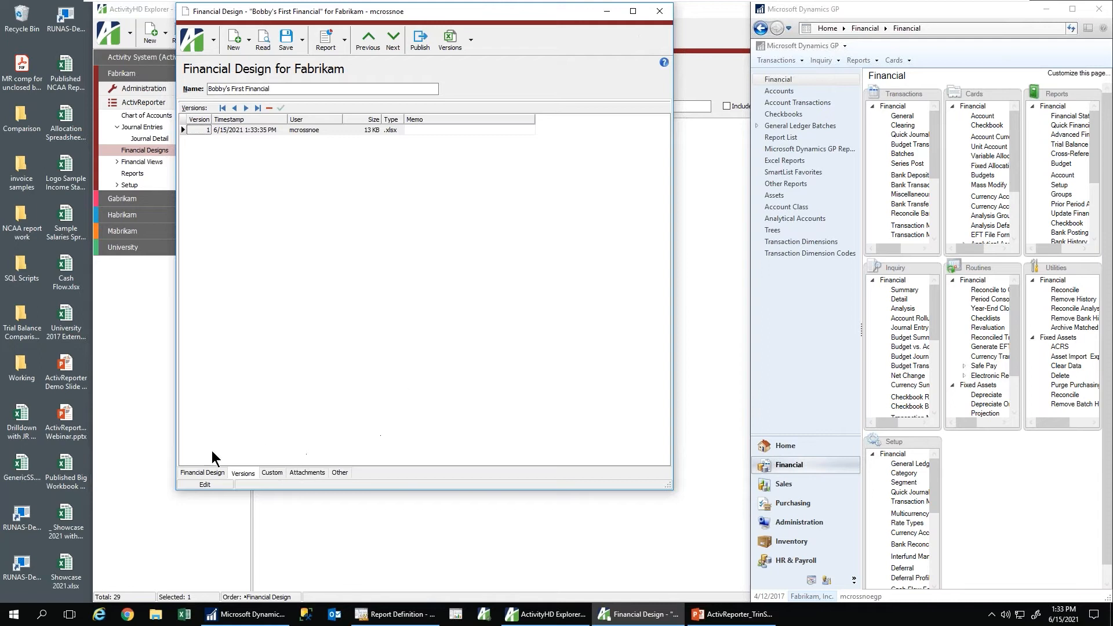
left_click(203, 473)
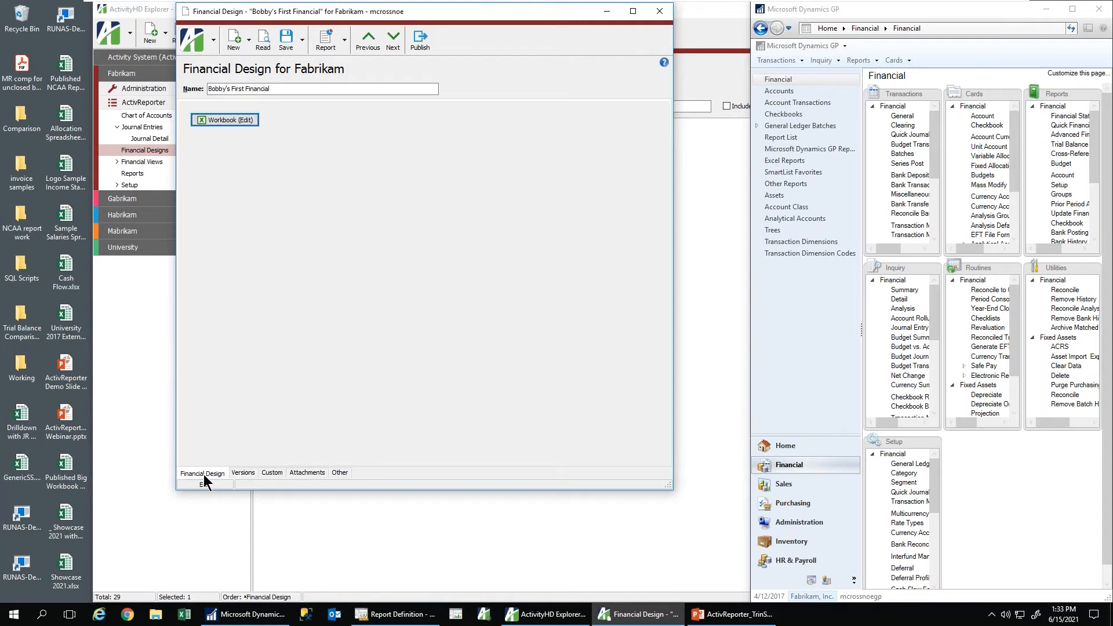
Step: Reopen the design's workbook in Excel with the current period set to 4 (Apr) of 2017
left_click(223, 120)
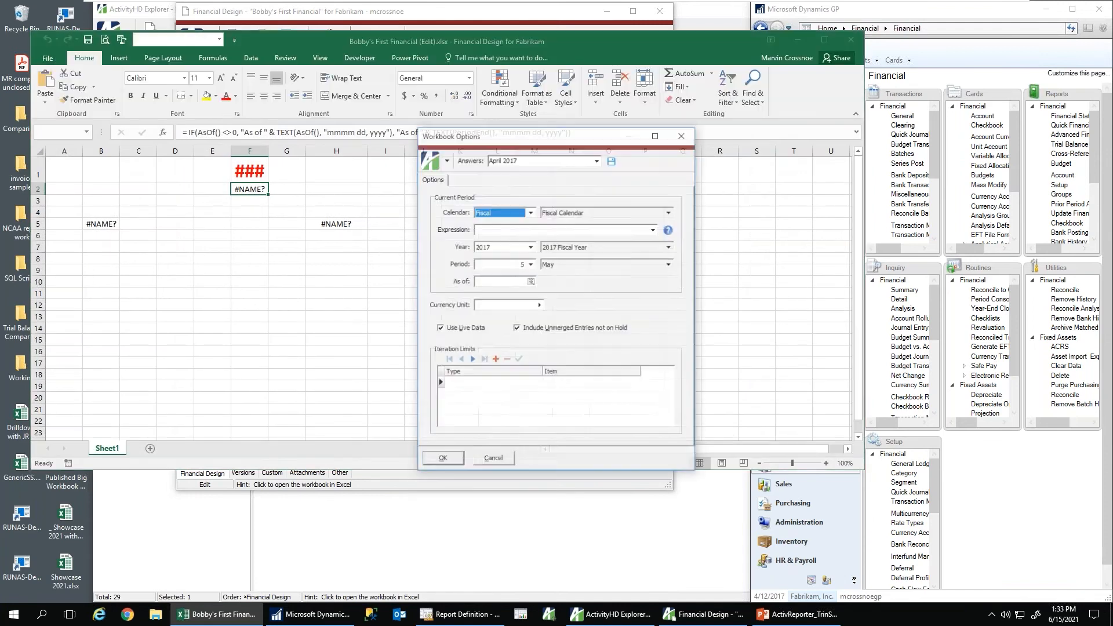
left_click(530, 264)
left_click(534, 298)
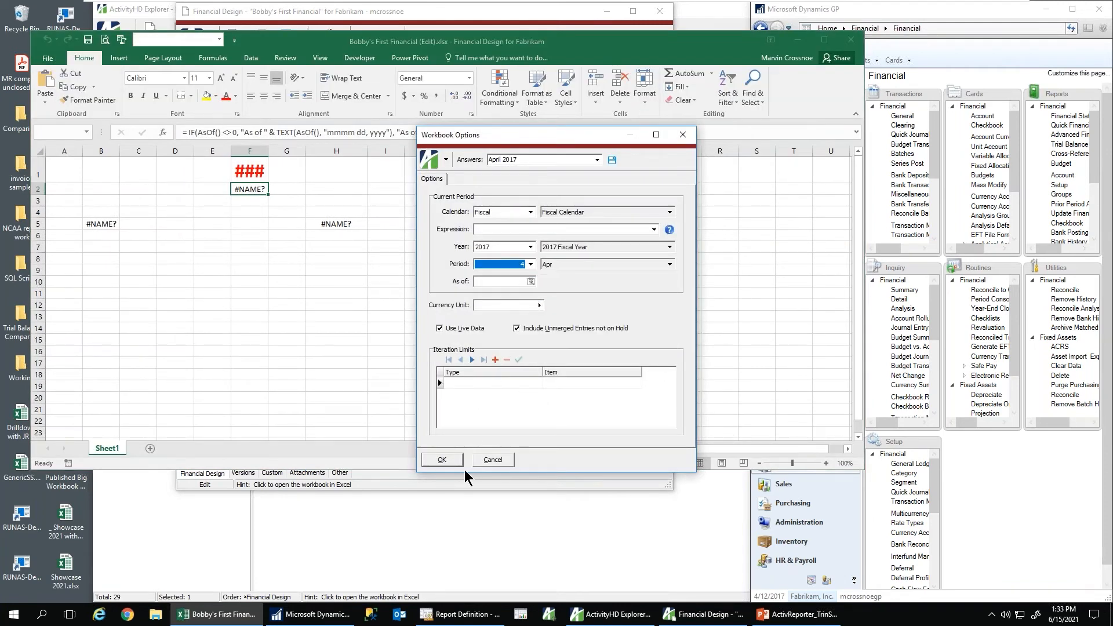
left_click(449, 464)
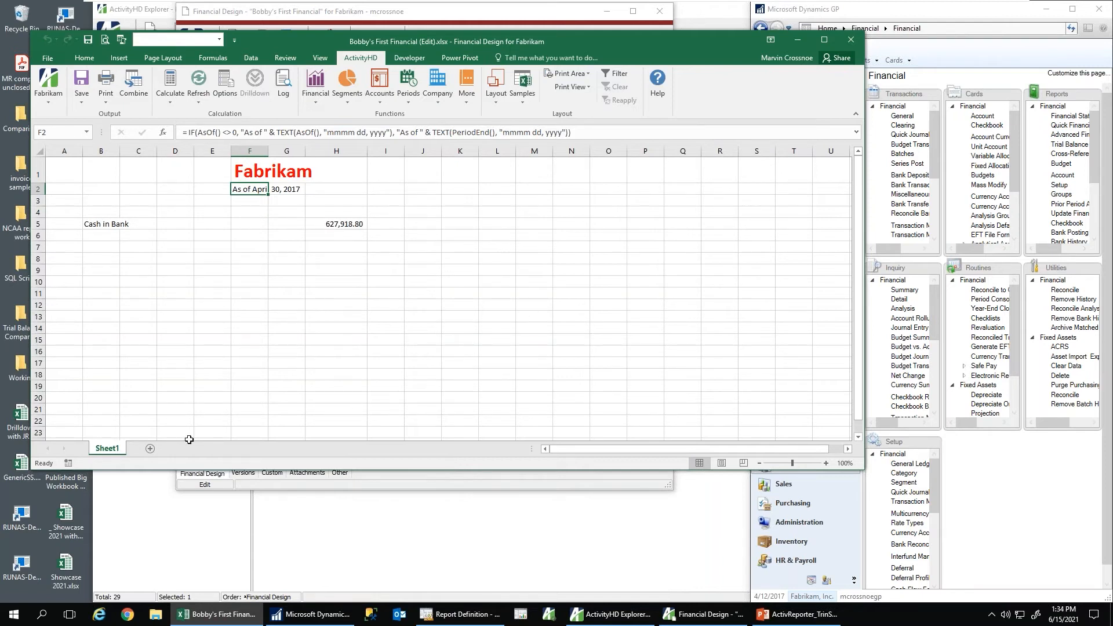
Step: Add a second worksheet and start inserting the Balance Sheet Current vs Previous Year layout, opening its list of financial items
left_click(149, 448)
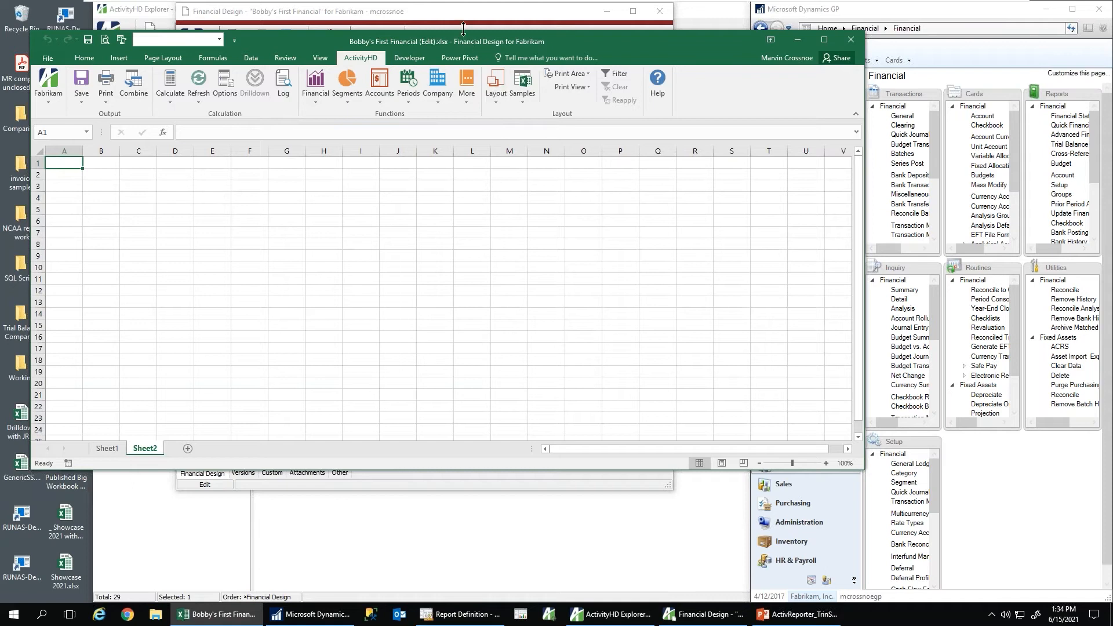
left_click_drag(460, 45, 483, 42)
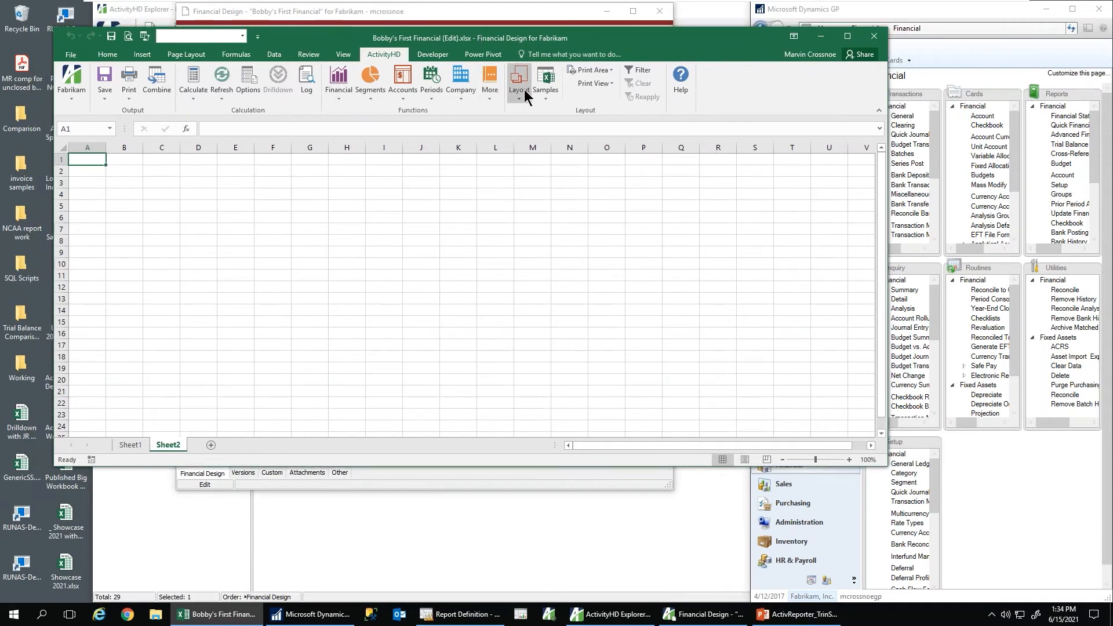
left_click(522, 95)
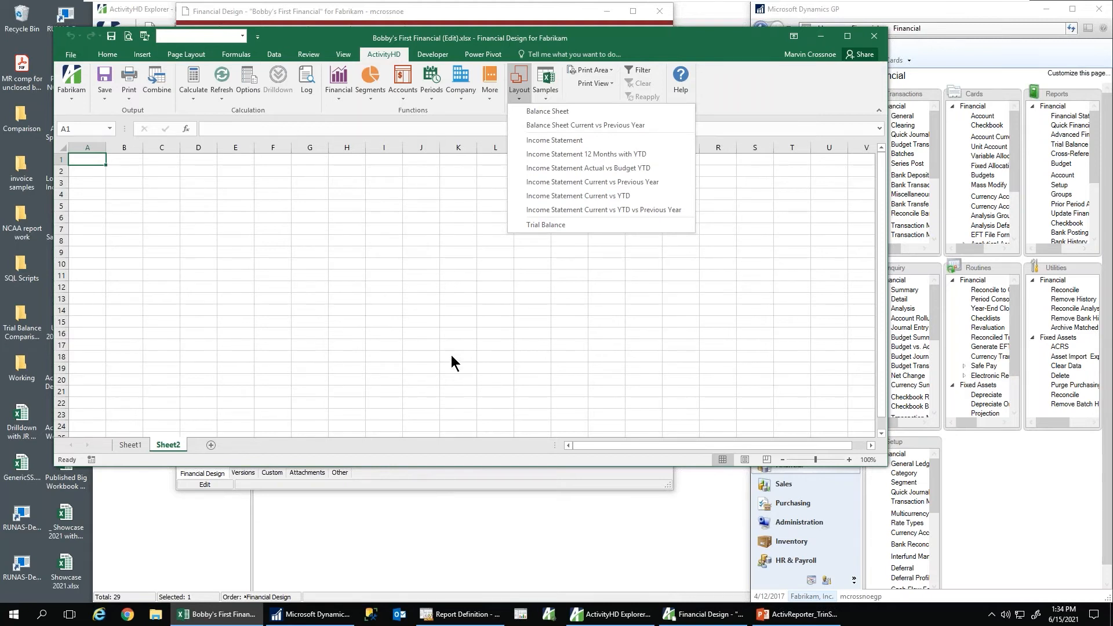
left_click(572, 127)
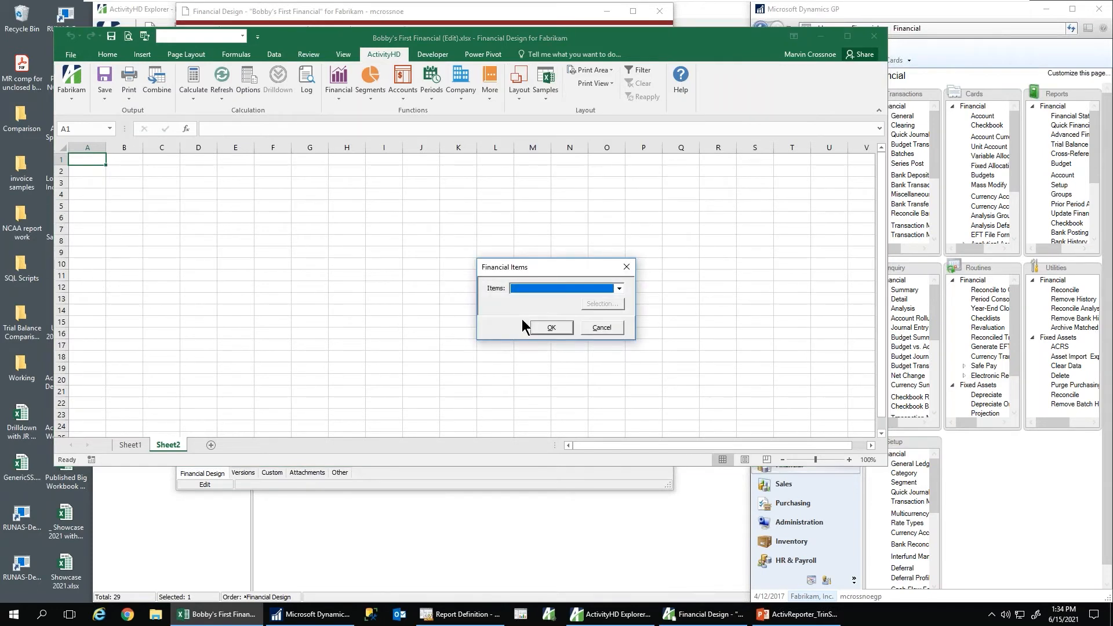
left_click(620, 289)
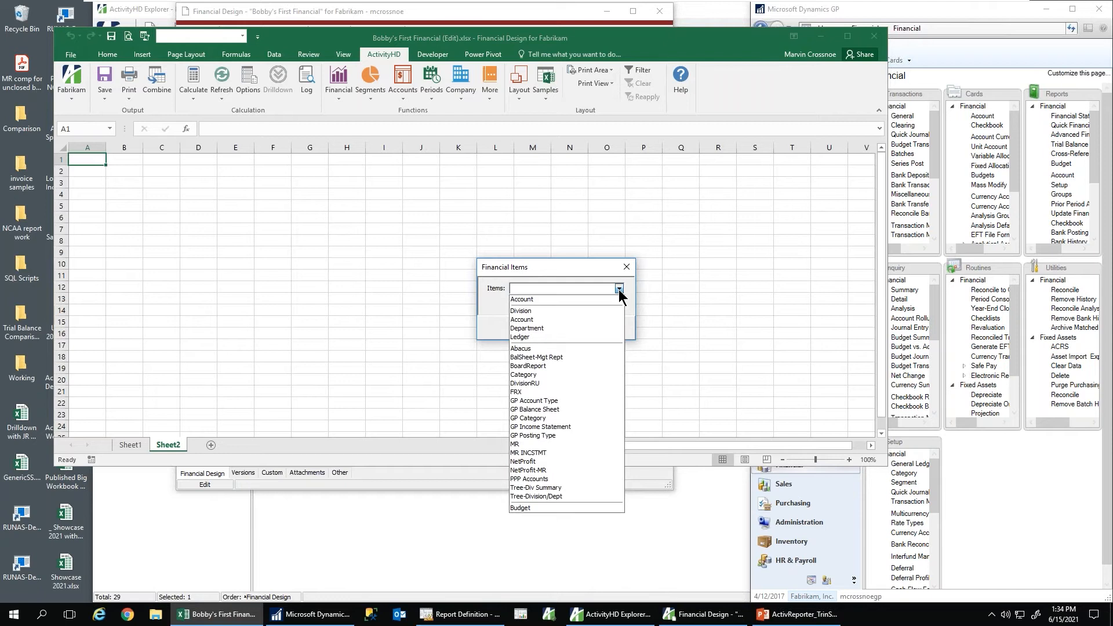
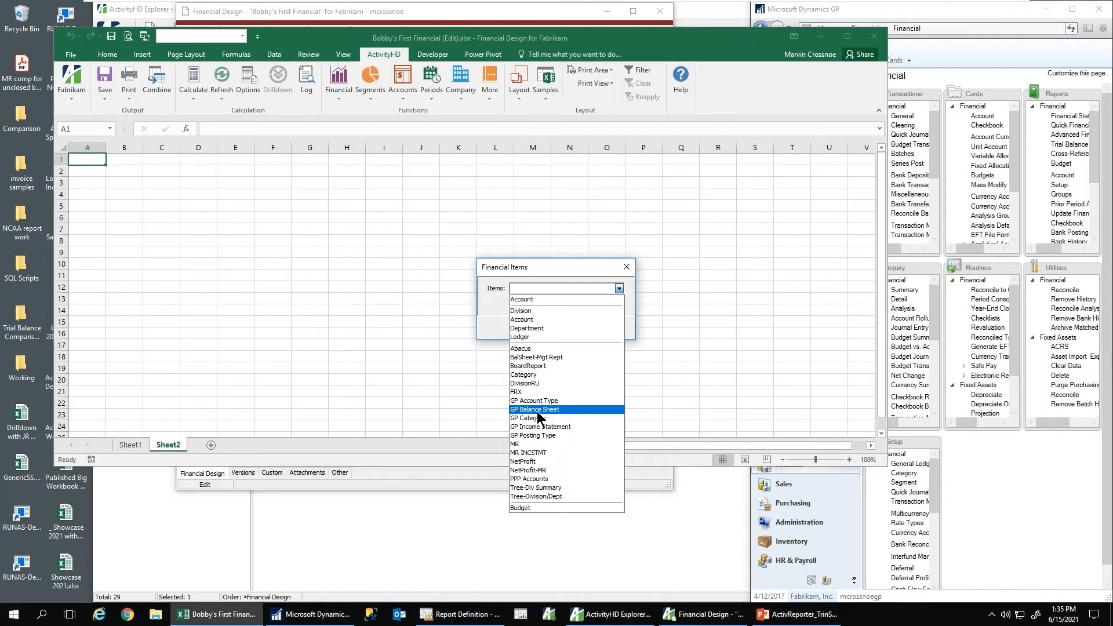
Step: Generate the financial layout on Sheet2 using the GP Balance Sheet items
left_click(537, 409)
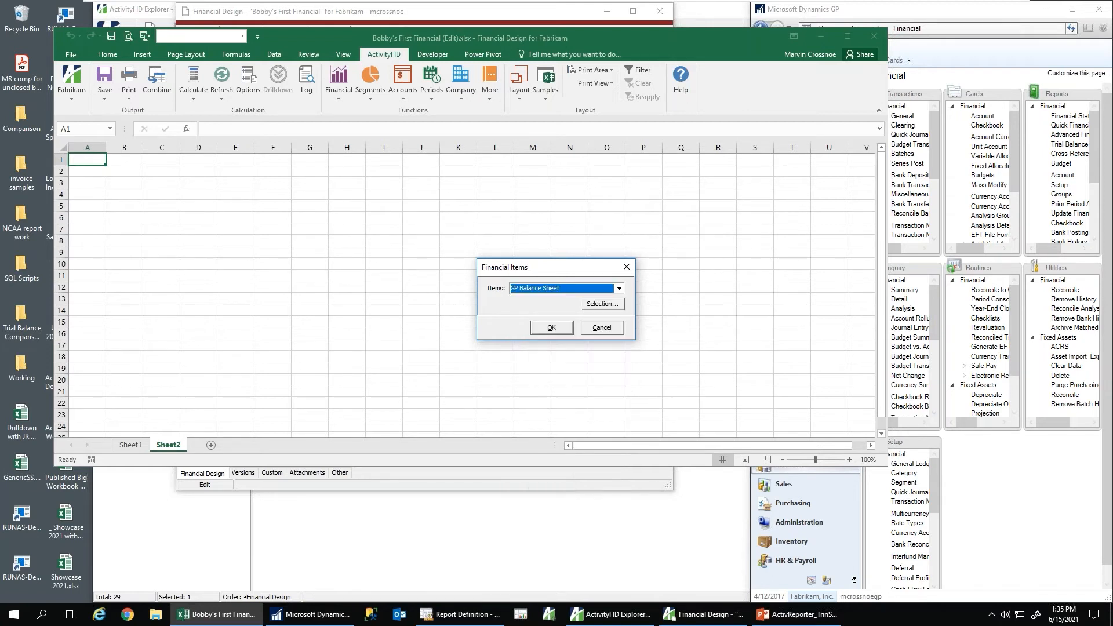
left_click(552, 328)
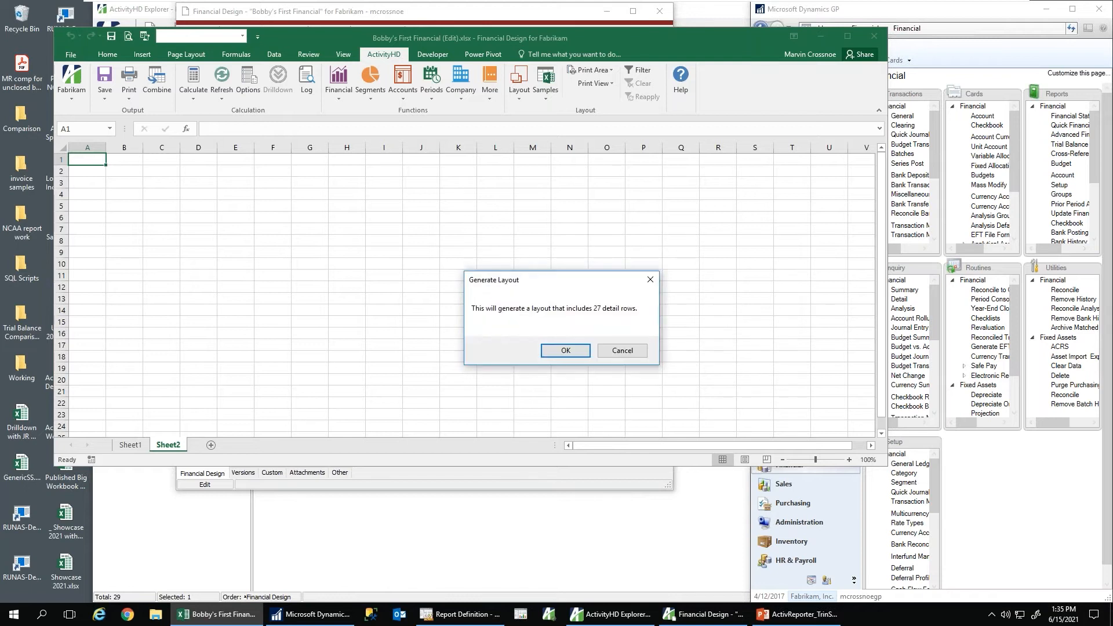
left_click(552, 350)
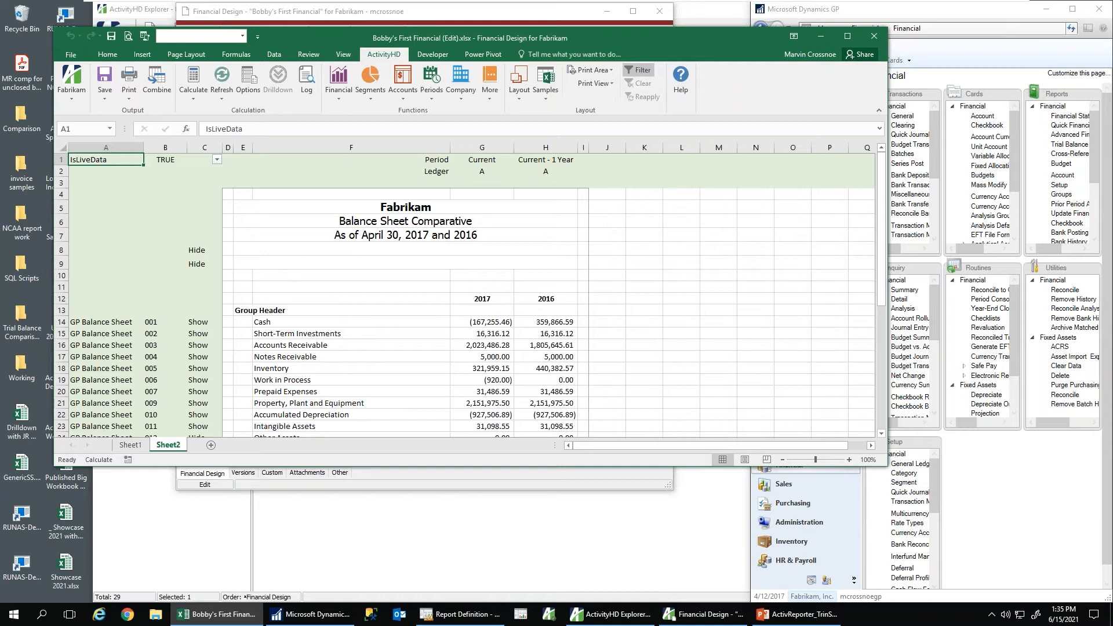
Step: Compare Sheet1 with the generated layout on Sheet2, and examine the Balance formula behind the first-column Cash amount in G14
left_click(131, 445)
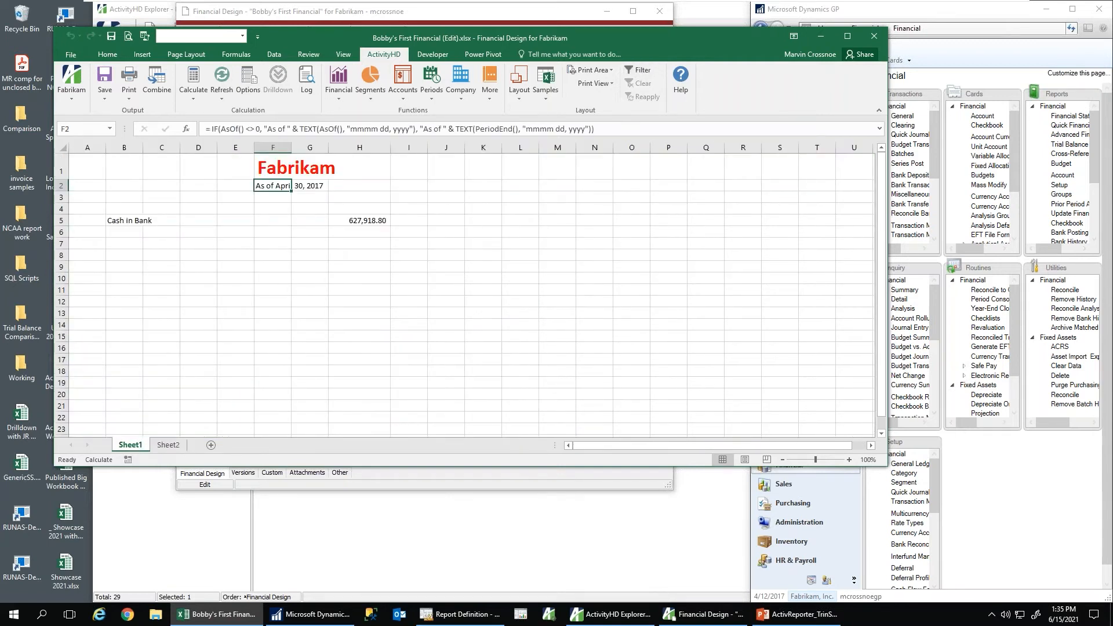
left_click(168, 445)
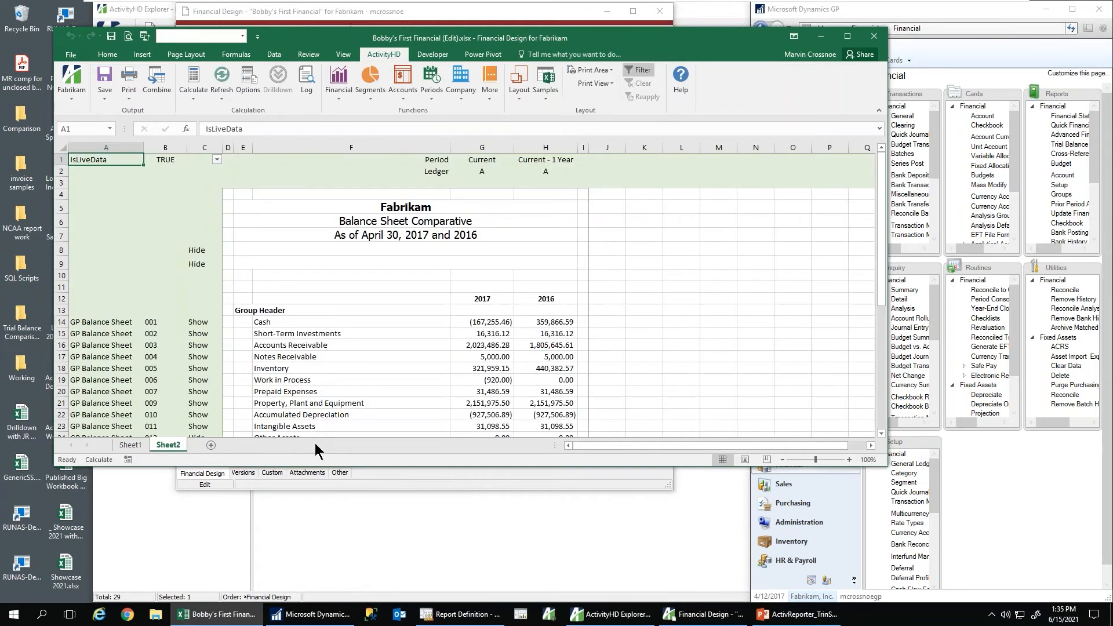
left_click(482, 322)
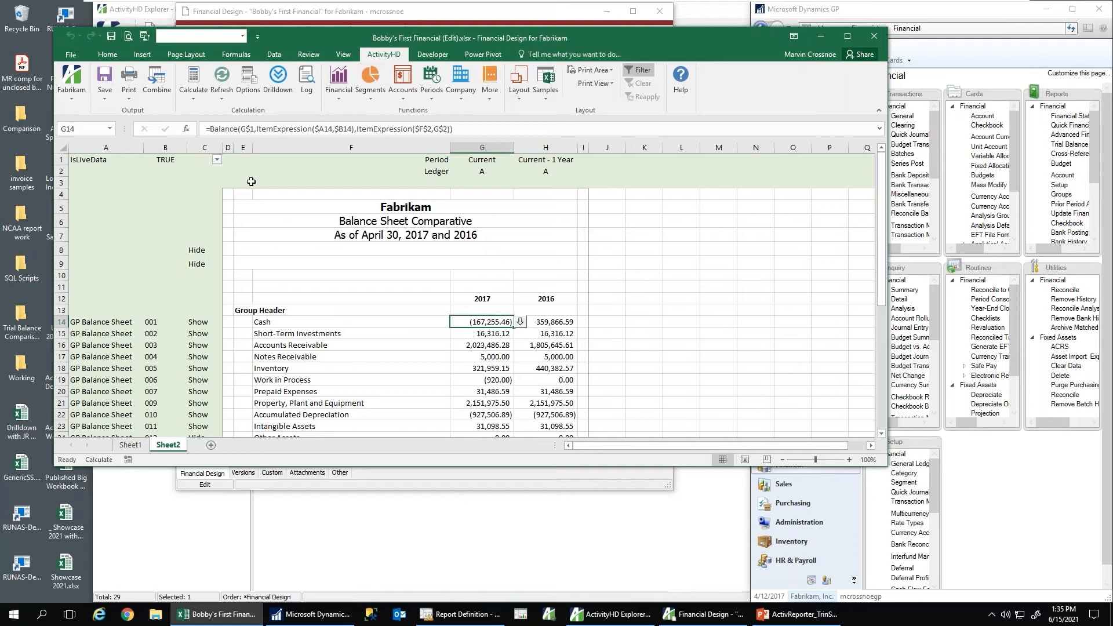
left_click_drag(238, 129, 201, 129)
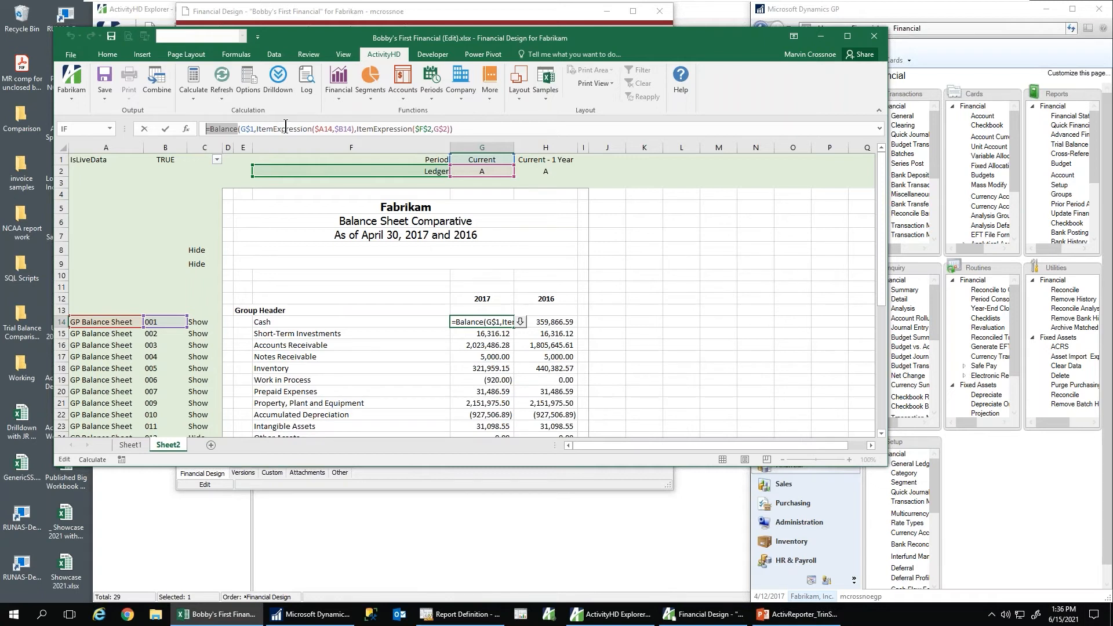
left_click_drag(492, 160, 495, 183)
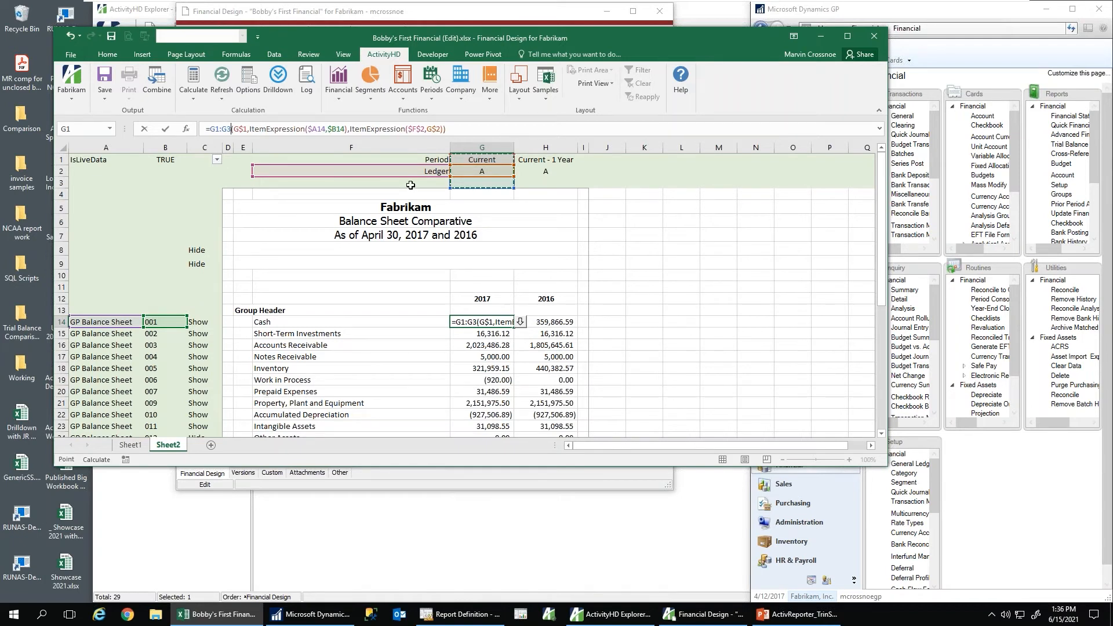
key("Escape")
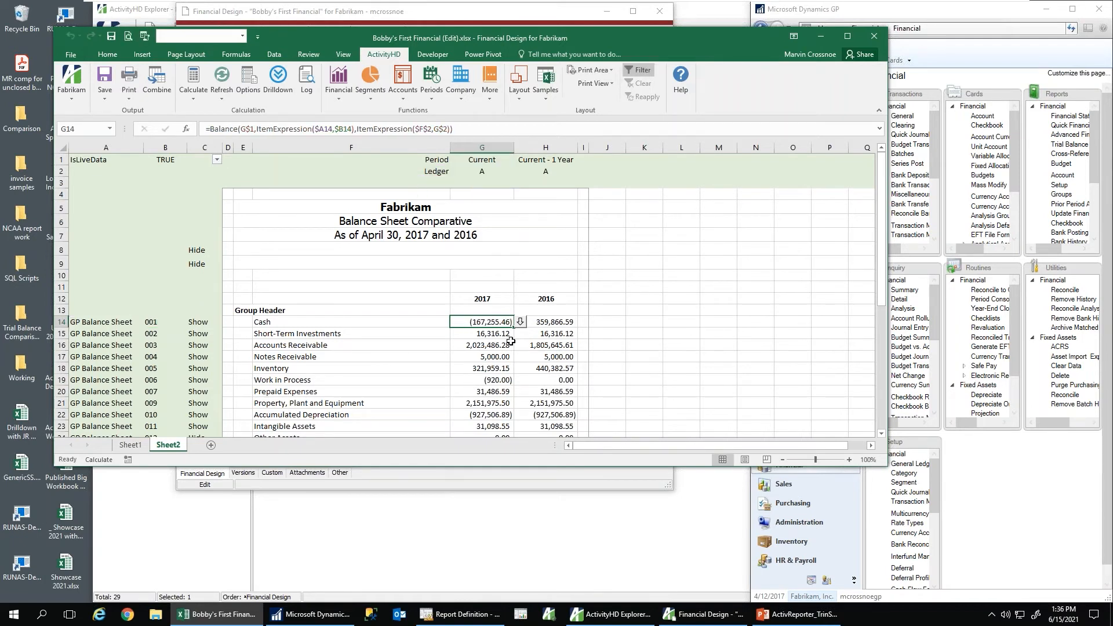
Step: Examine the Balance formula behind the 2016 Accounts Receivable amount in H16, leaving the formula unedited
left_click(532, 345)
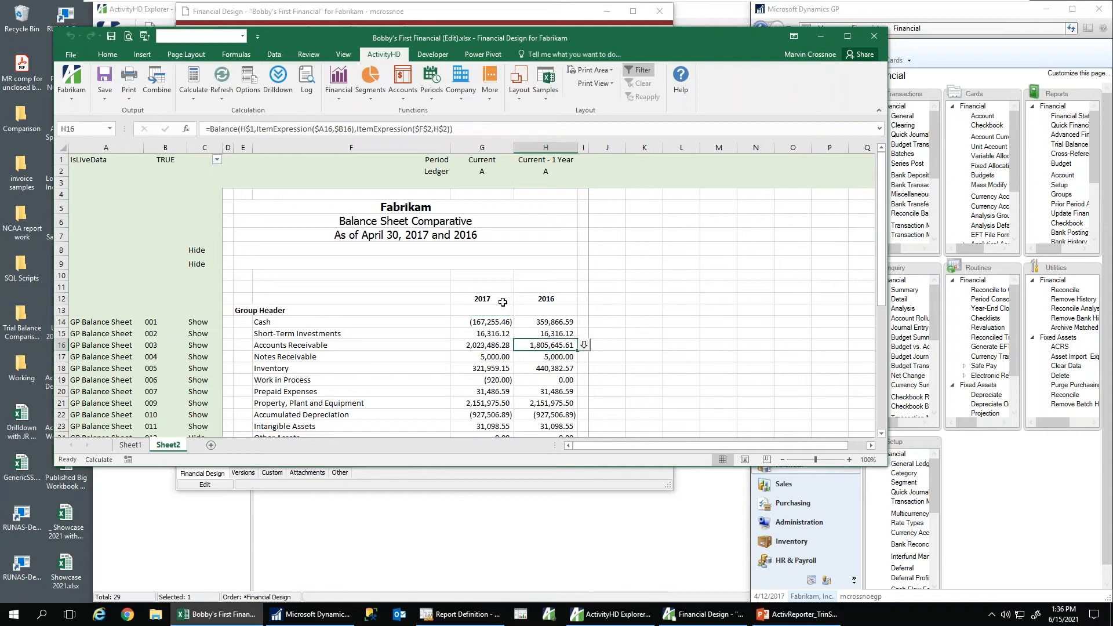
left_click(257, 129)
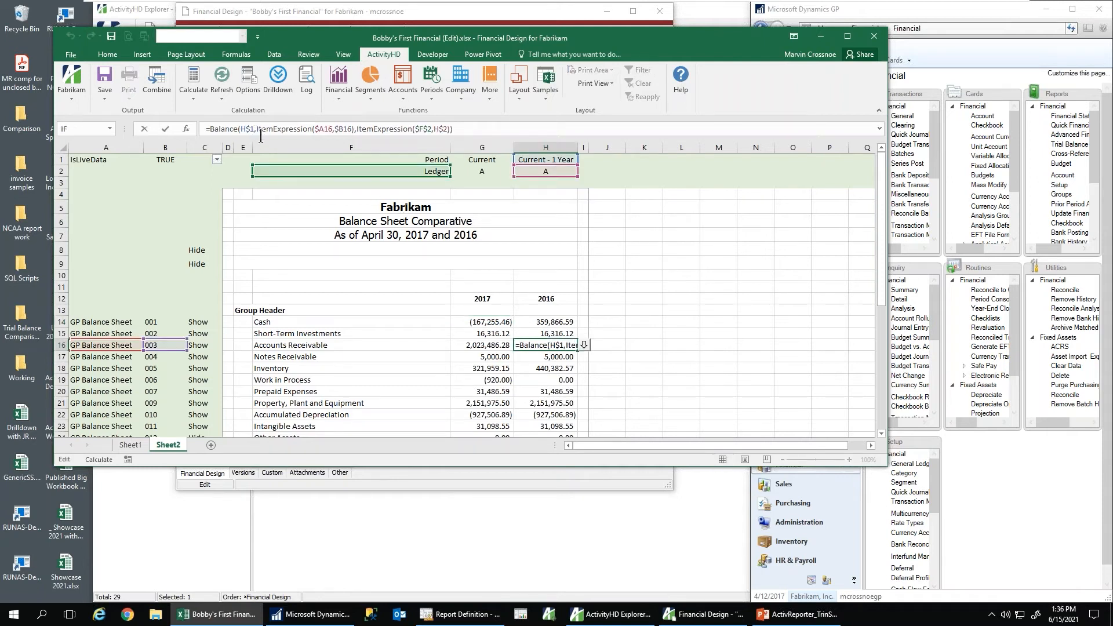
left_click(489, 403)
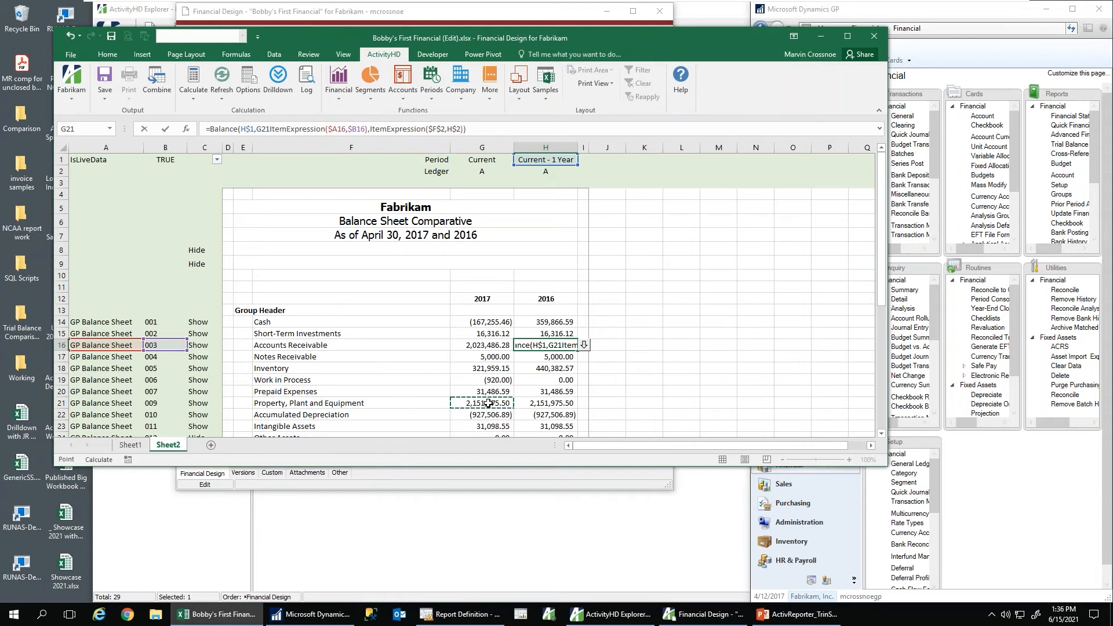
key("Escape")
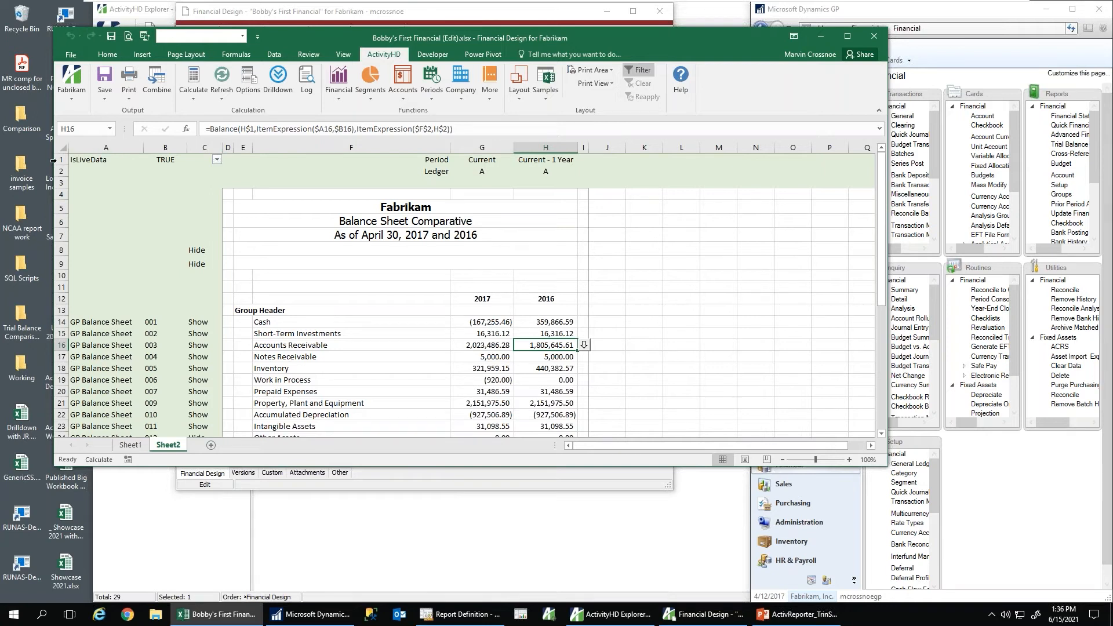
Step: Examine the parameter area in rows 1 to 3 and columns A to C, along with the 2017 and 2016 amount columns
left_click_drag(58, 158, 56, 184)
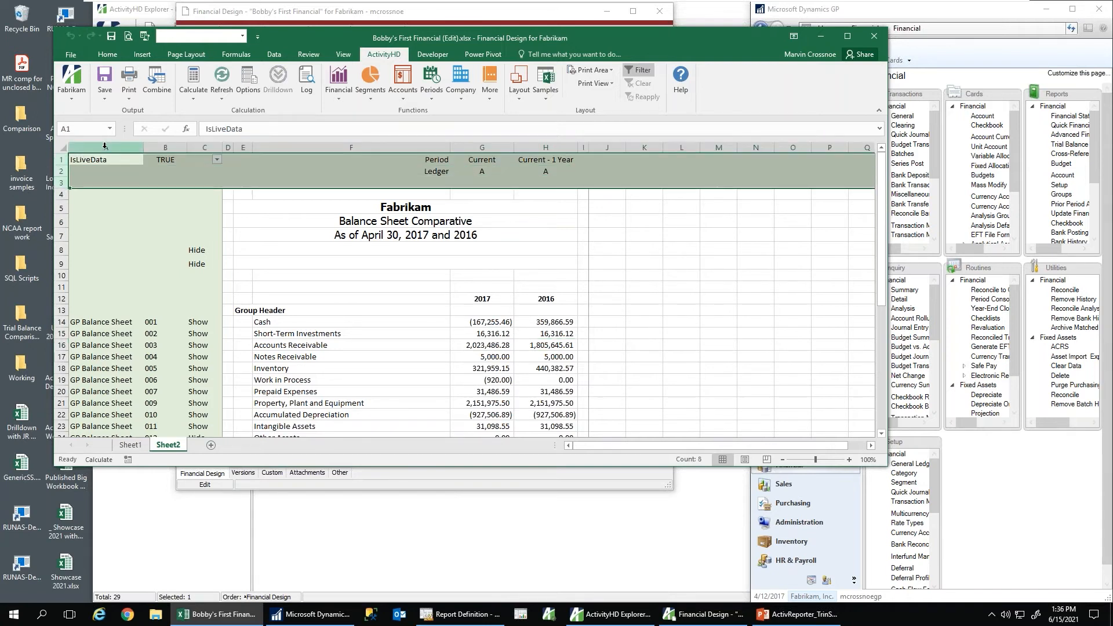
left_click_drag(105, 145, 208, 148)
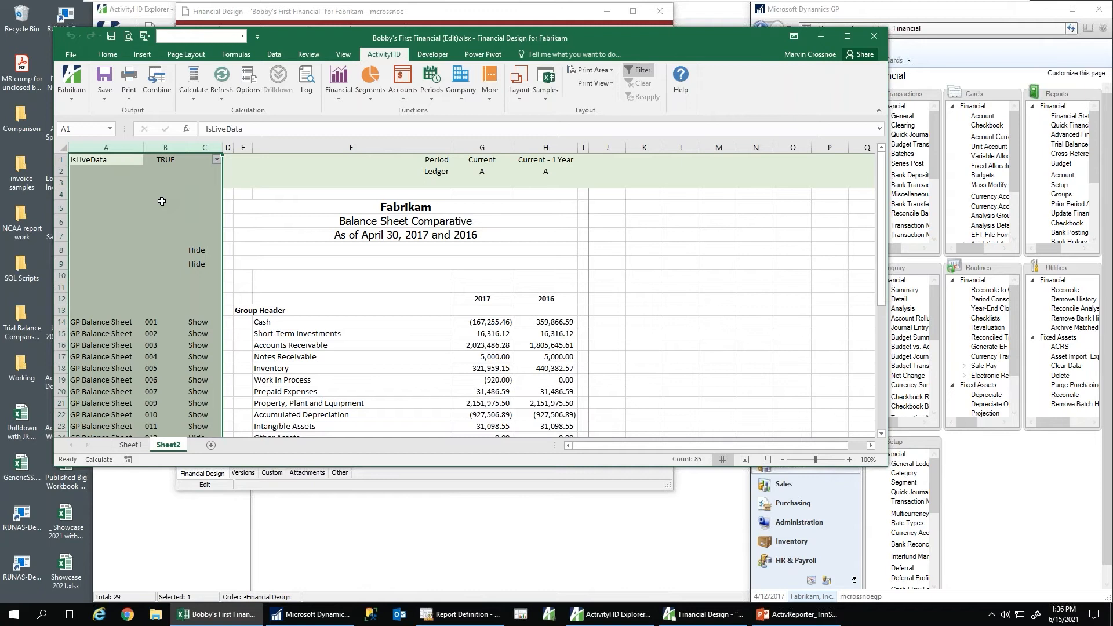
left_click(477, 322)
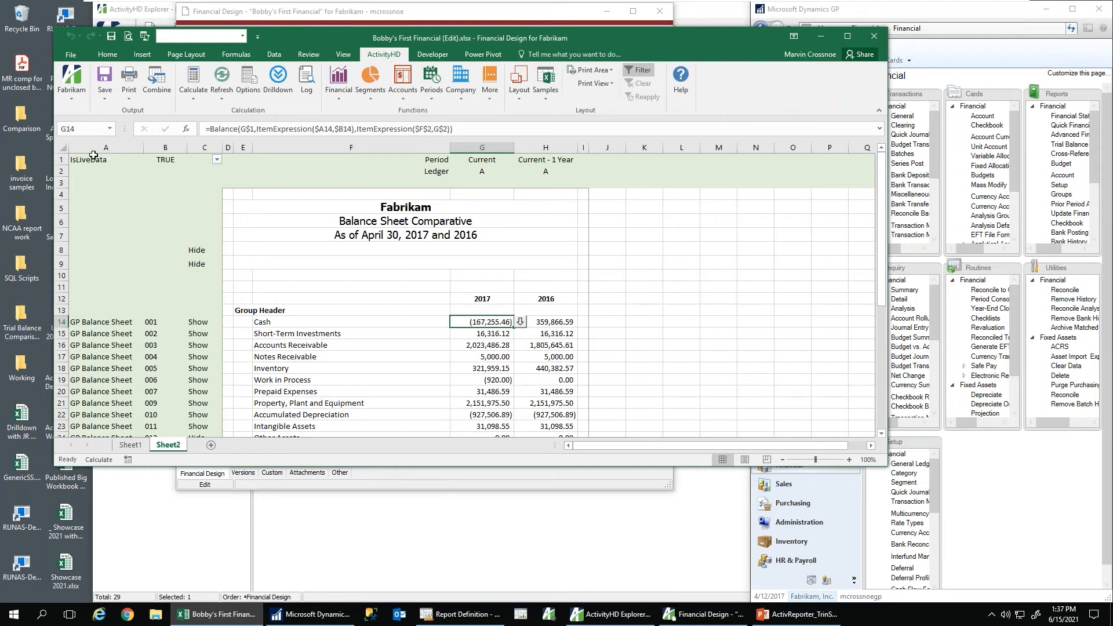
left_click_drag(91, 147, 204, 147)
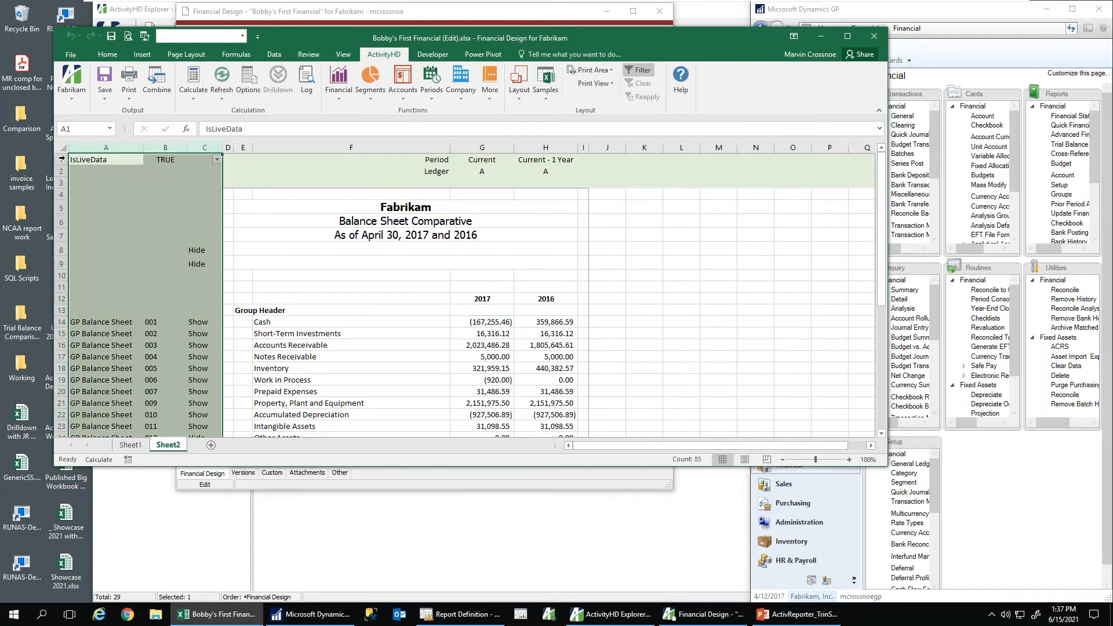
left_click_drag(56, 159, 58, 183)
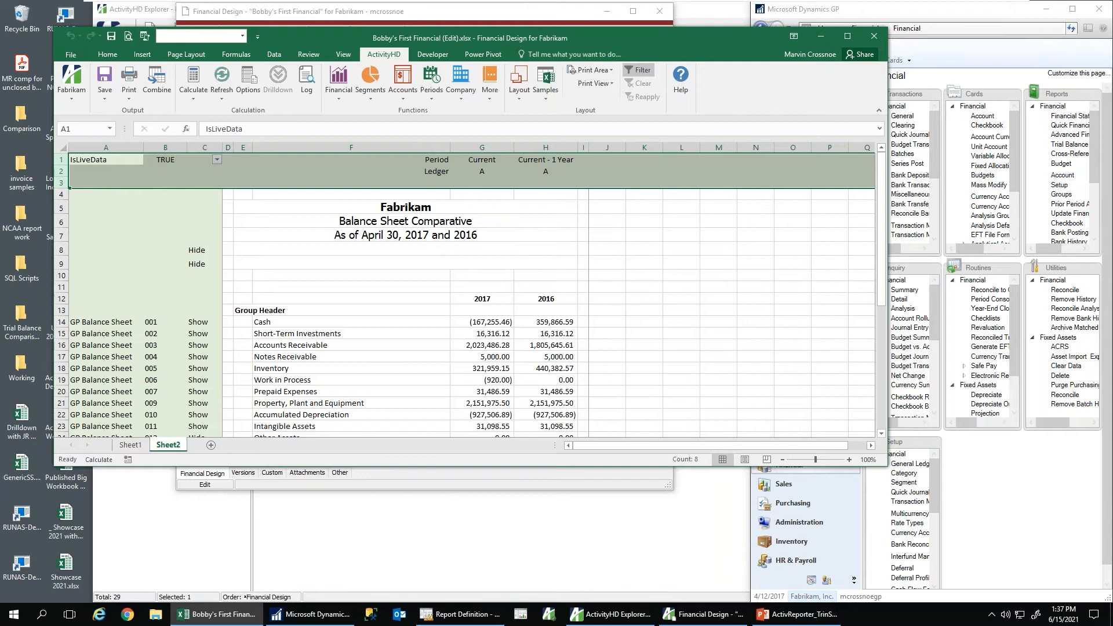
left_click(494, 145)
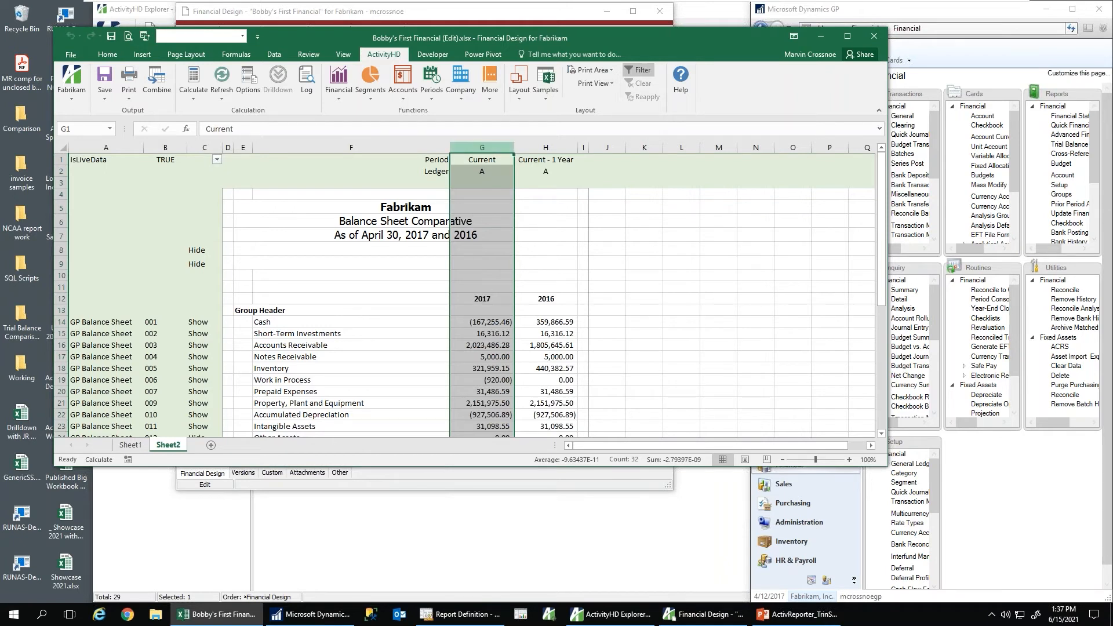
left_click(538, 147)
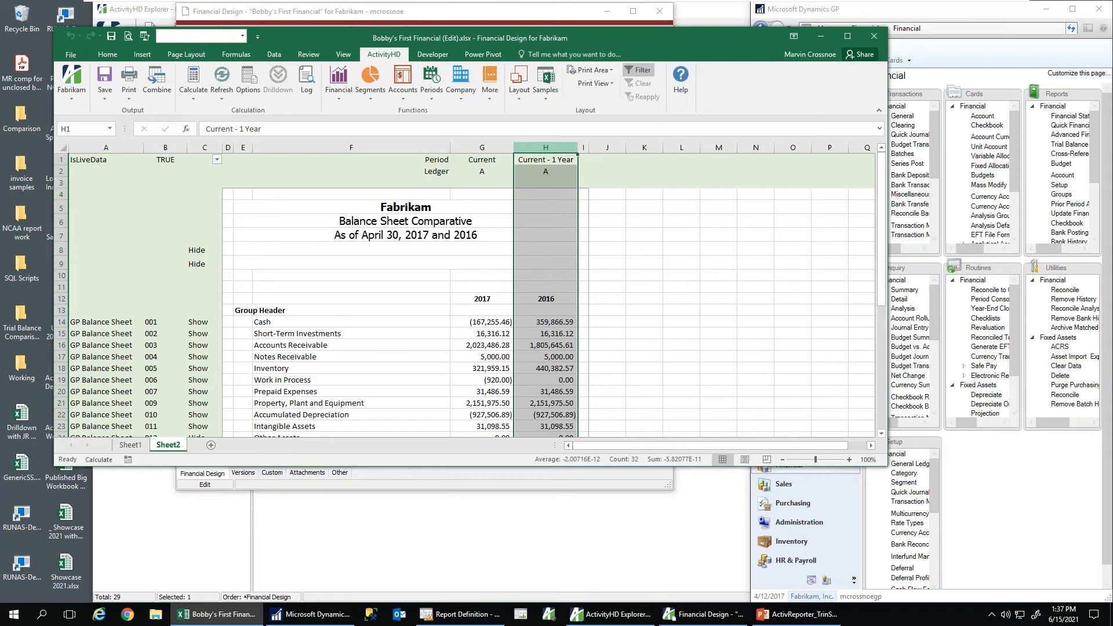
Step: Copy the 2016 column H and insert the copied cells at column J
left_click(607, 147)
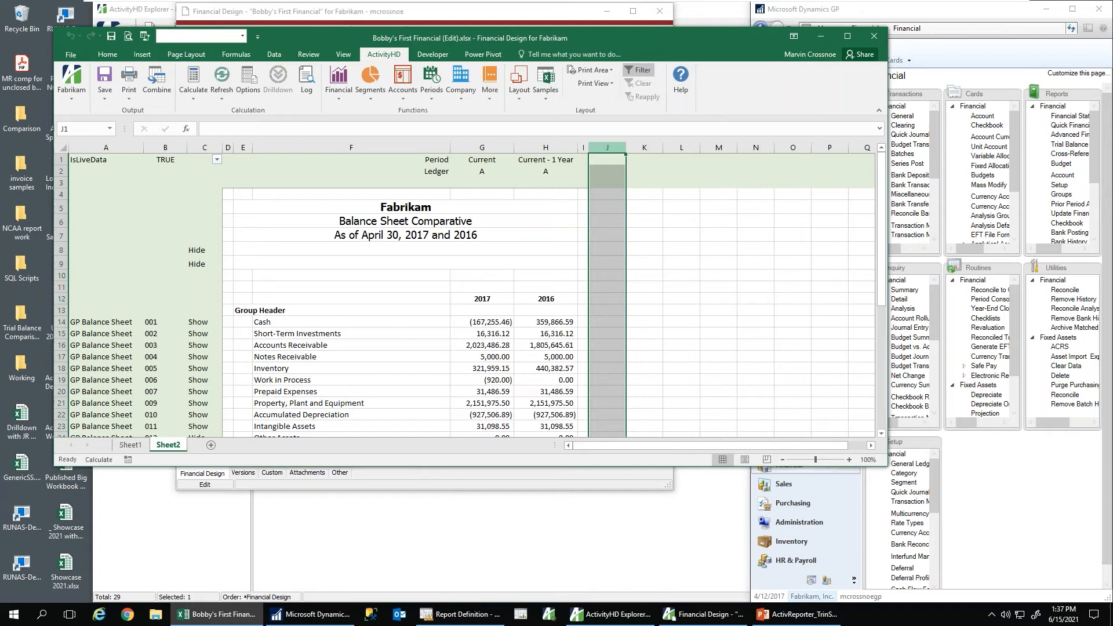
left_click(551, 147)
right_click(554, 148)
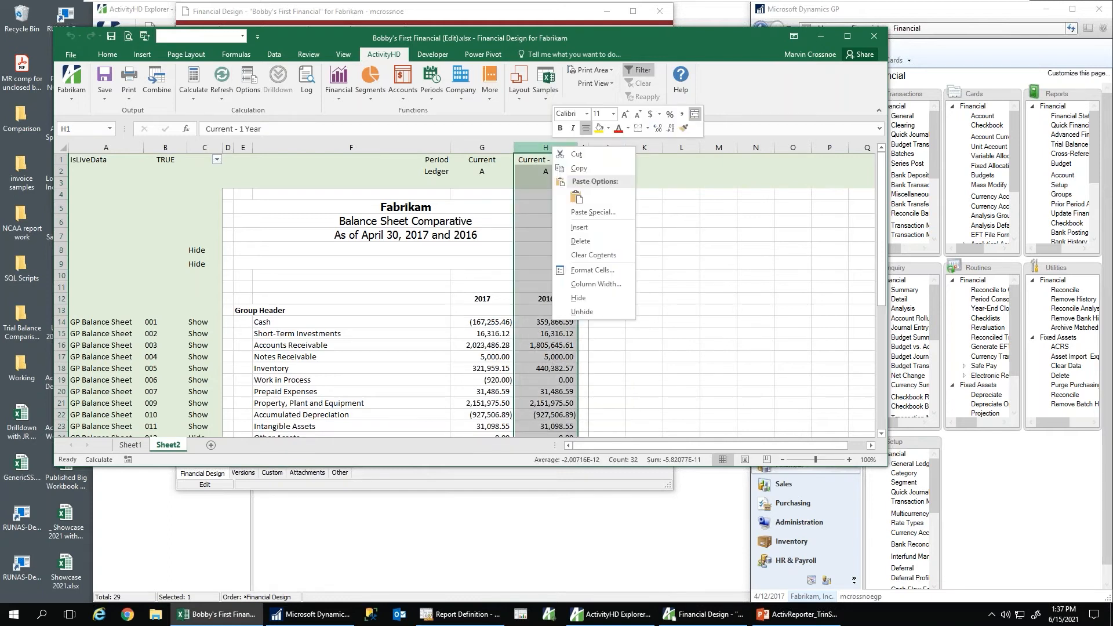
left_click(576, 156)
right_click(604, 148)
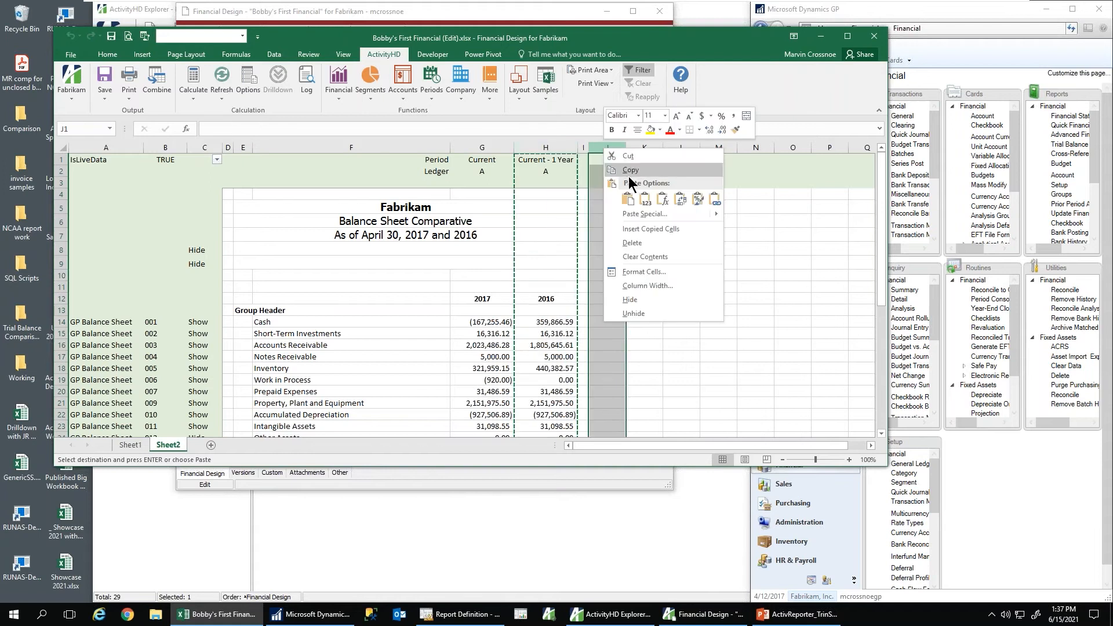
left_click(635, 228)
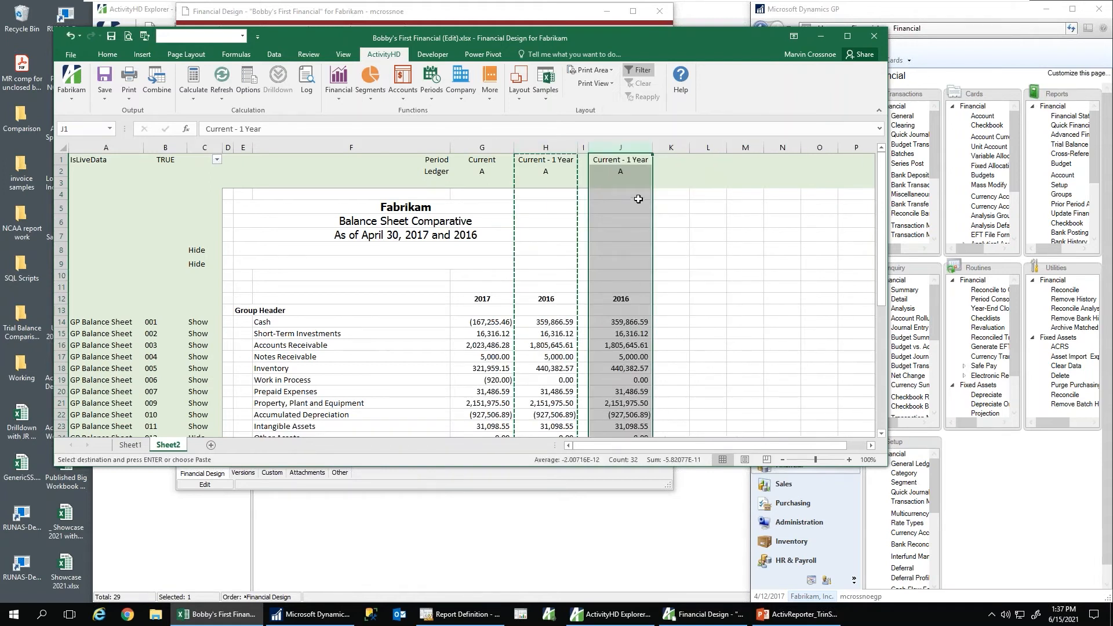
Step: Change the period in cell J1 to "Current - 2 Year"
left_click(610, 160)
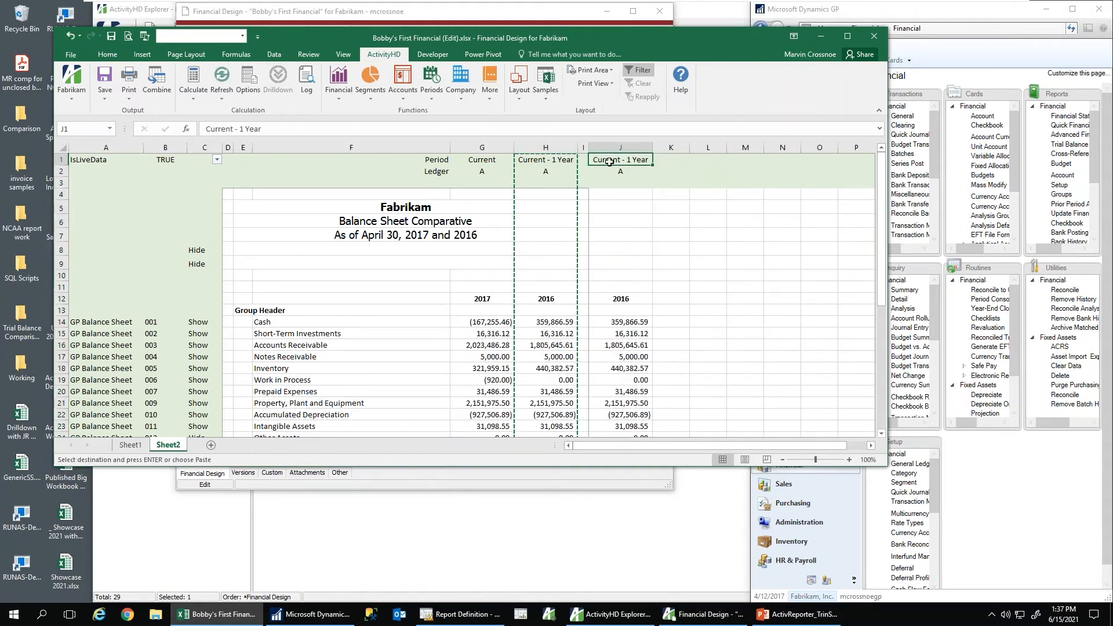
left_click(251, 128)
key("BackSpace")
type("2")
key("Return")
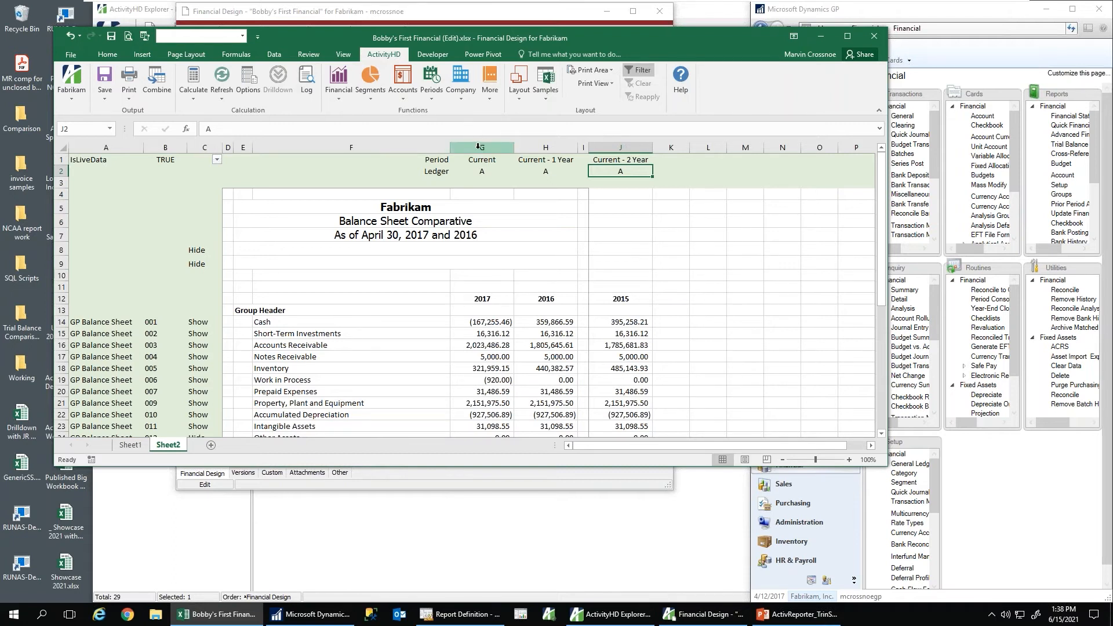
Step: Copy the Current period column G and insert the copied cells before the 2016 column H
left_click_drag(499, 149, 815, 152)
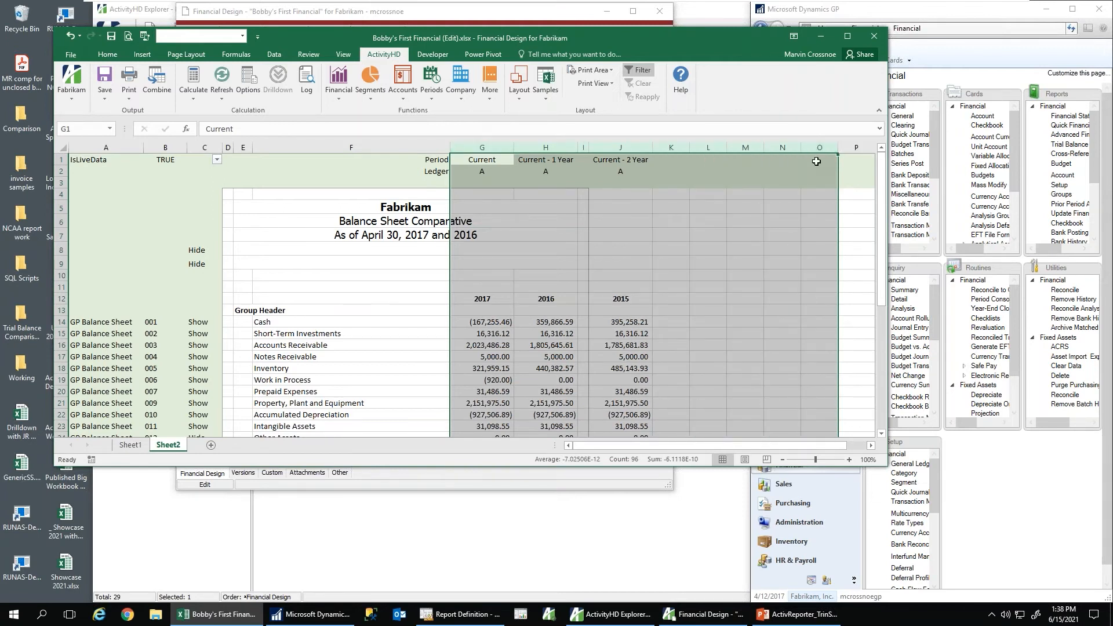
left_click(484, 148)
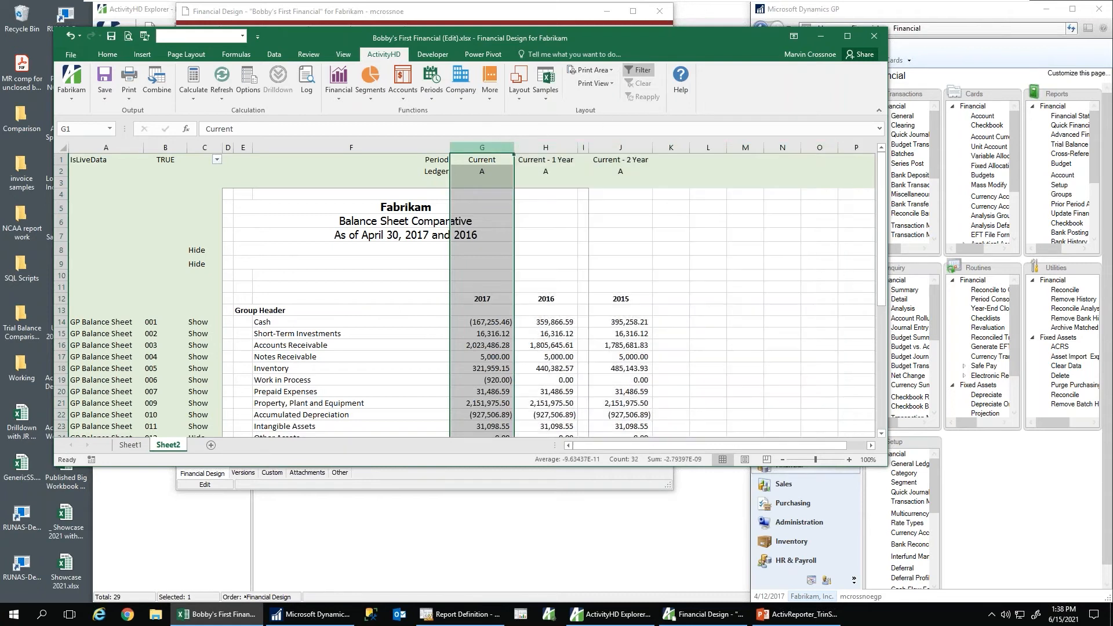
left_click(548, 148)
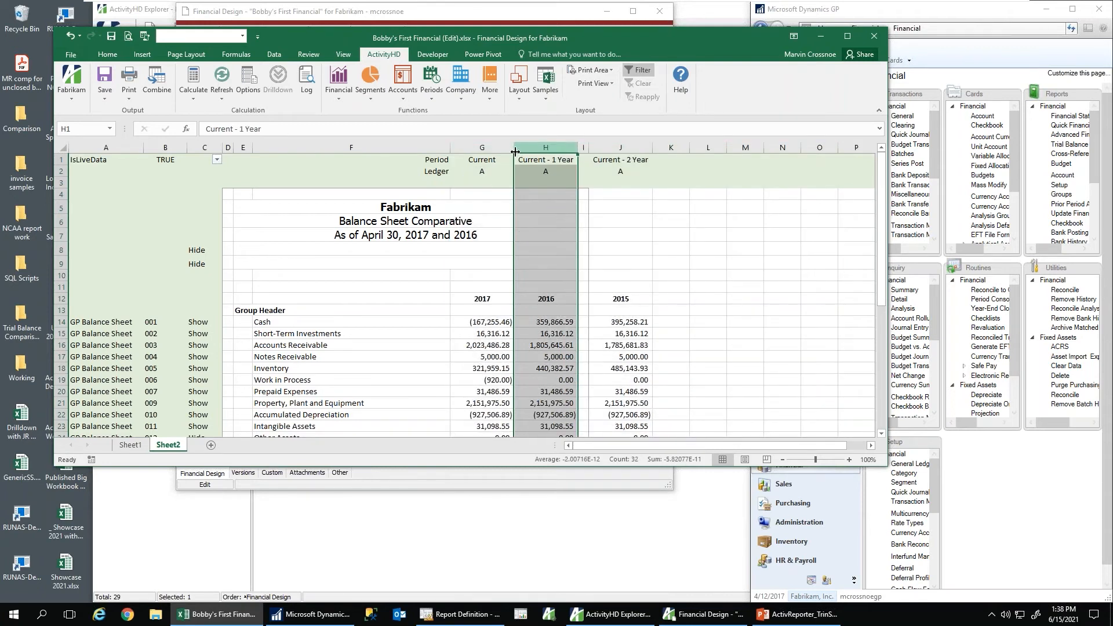
right_click(489, 147)
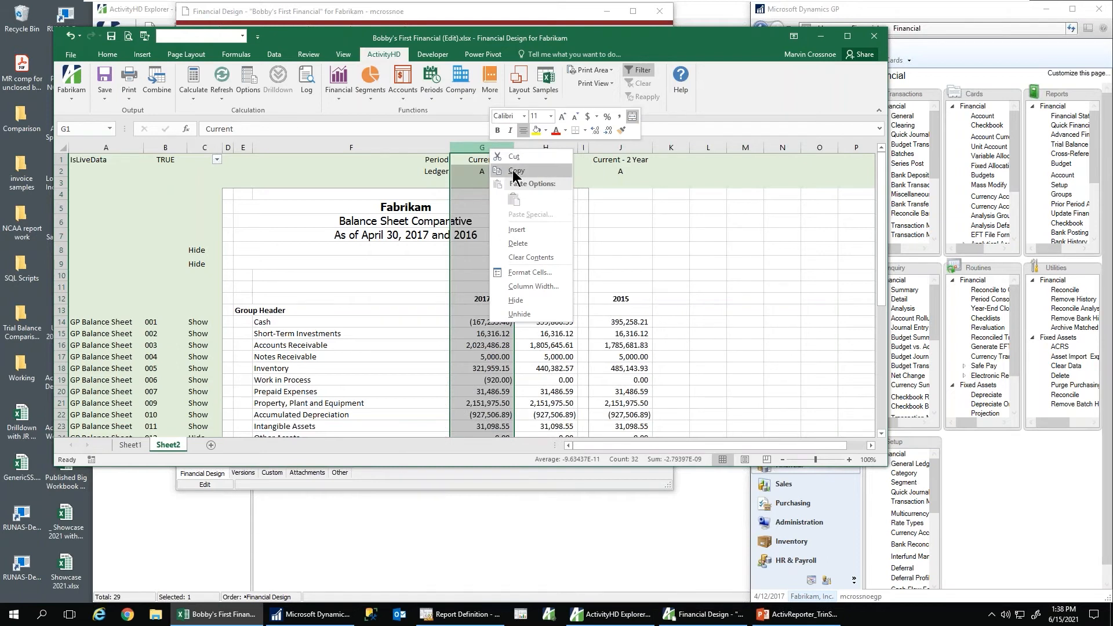
left_click(512, 170)
left_click(558, 149)
right_click(560, 150)
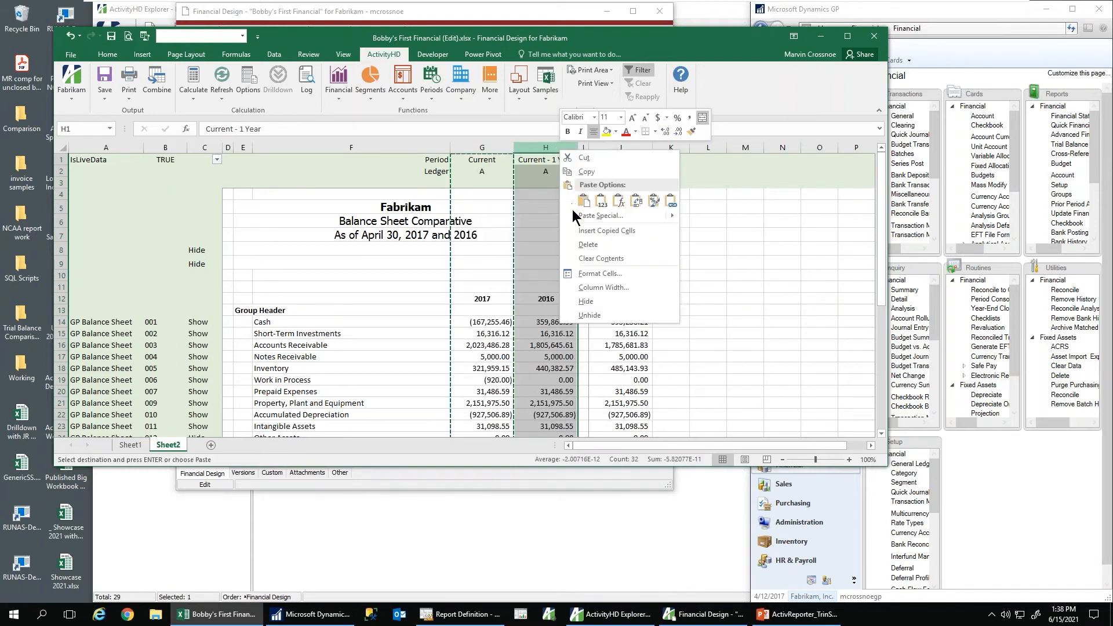
left_click(581, 232)
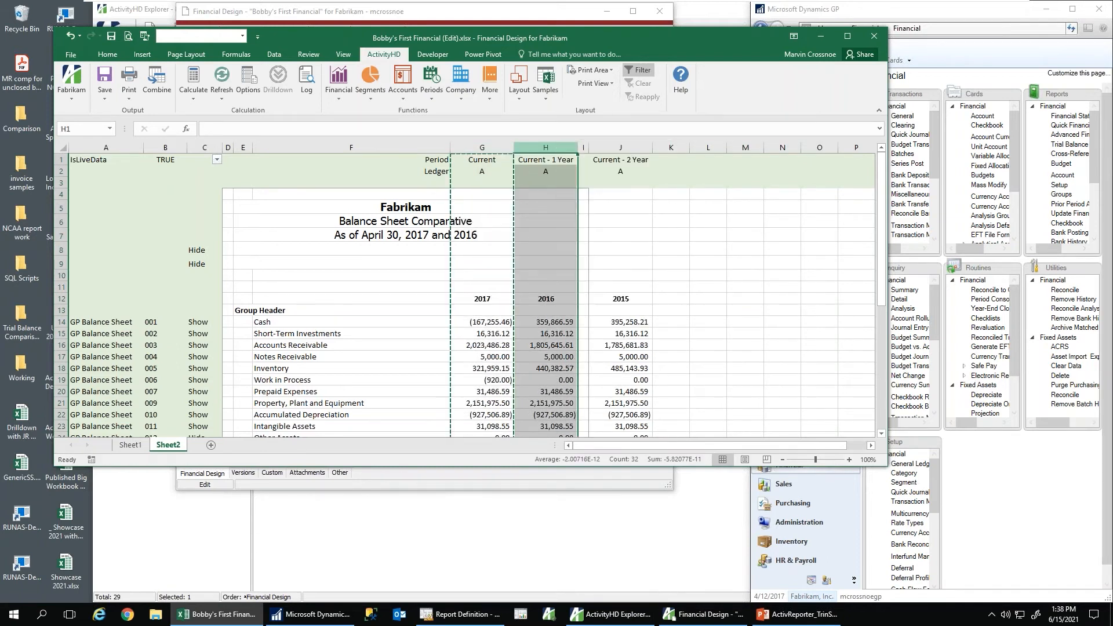
Step: Set the ledger of the inserted Current period column to "b" in cell H2
left_click(548, 172)
key("Escape")
type("b")
key("Return")
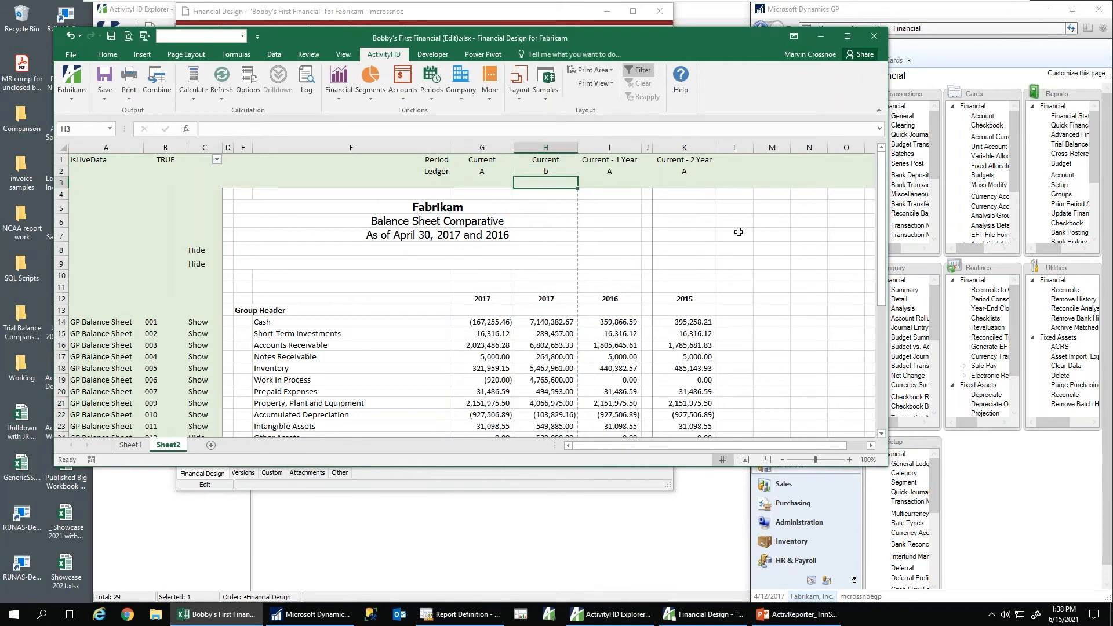
Step: Drill down into the journal detail behind the Short-Term Investments balance in cell G15
left_click(468, 334)
left_click(521, 336)
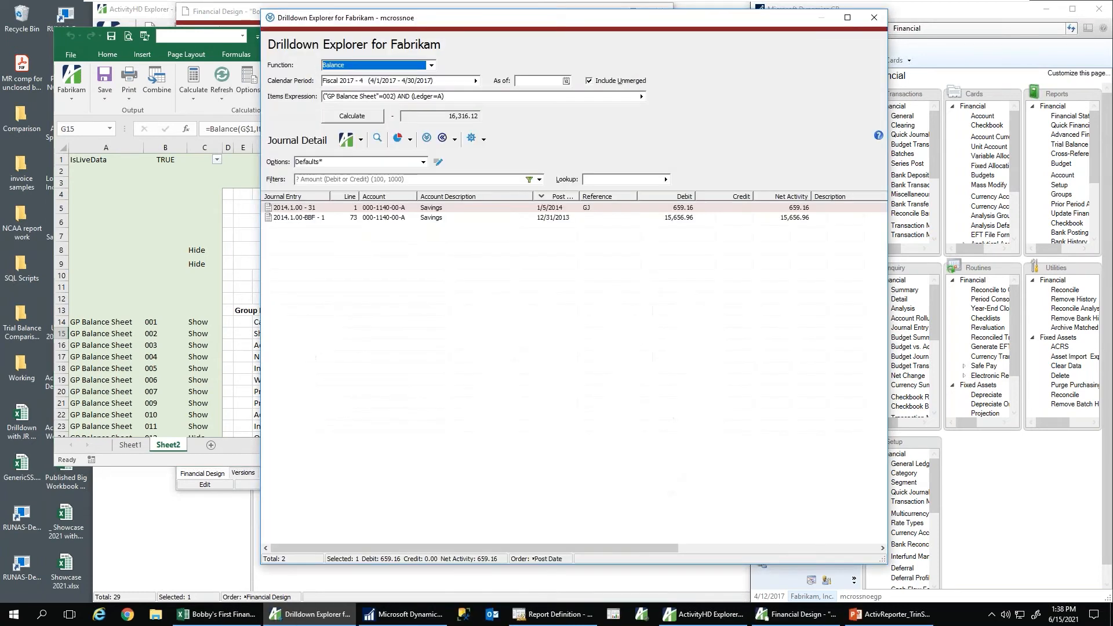
Step: Drill down into the journal detail behind the ledger b Cash balance in cell H14 and close the detail
left_click(874, 18)
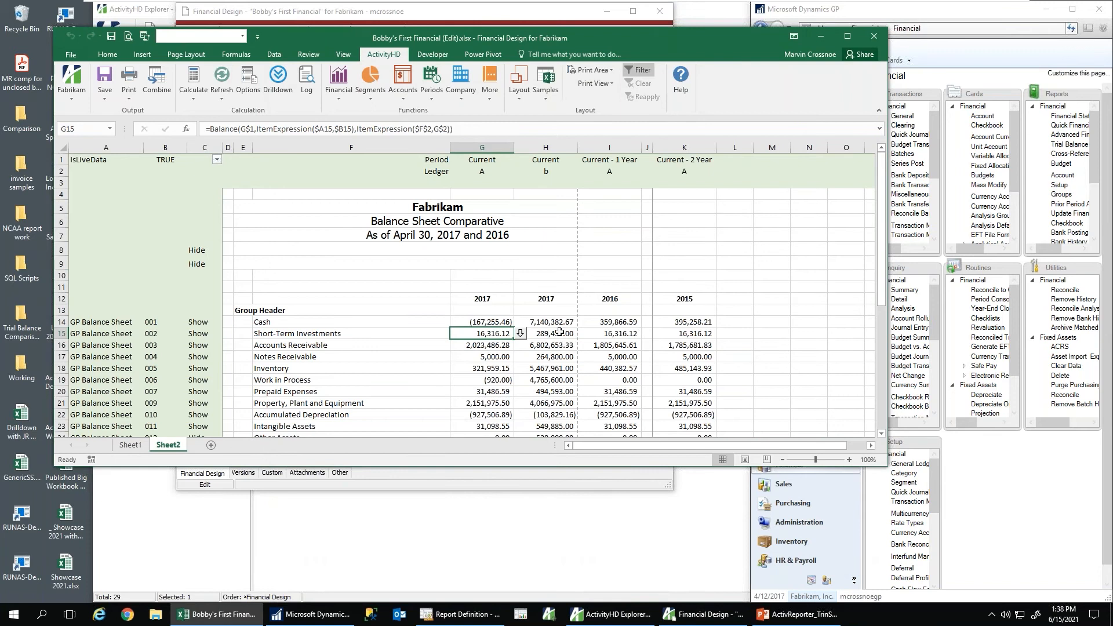
left_click(554, 322)
left_click(584, 321)
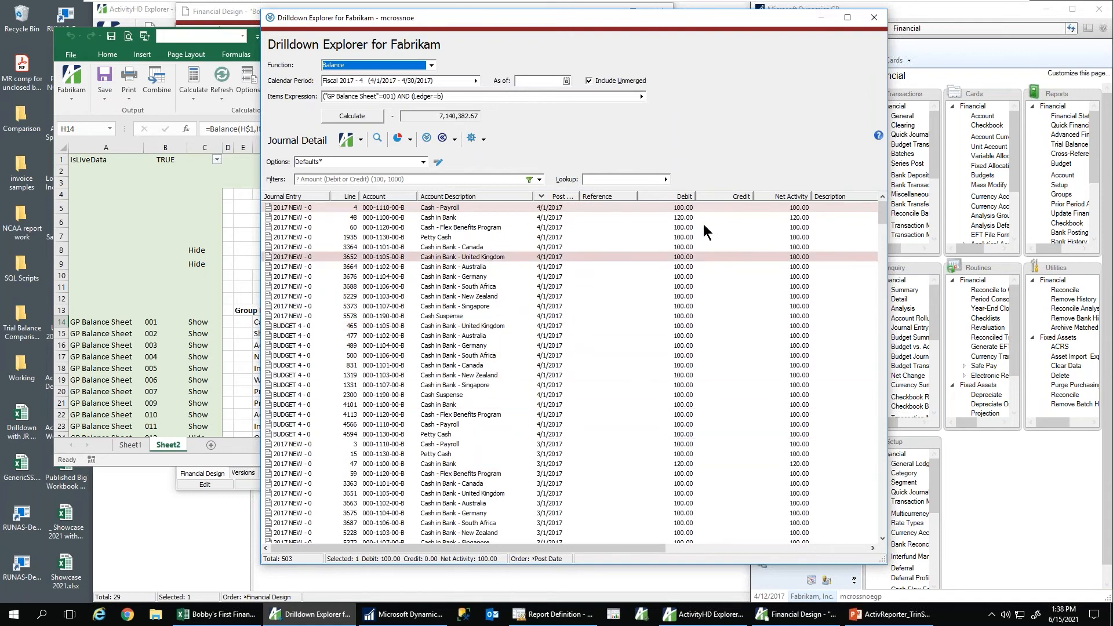
left_click(875, 18)
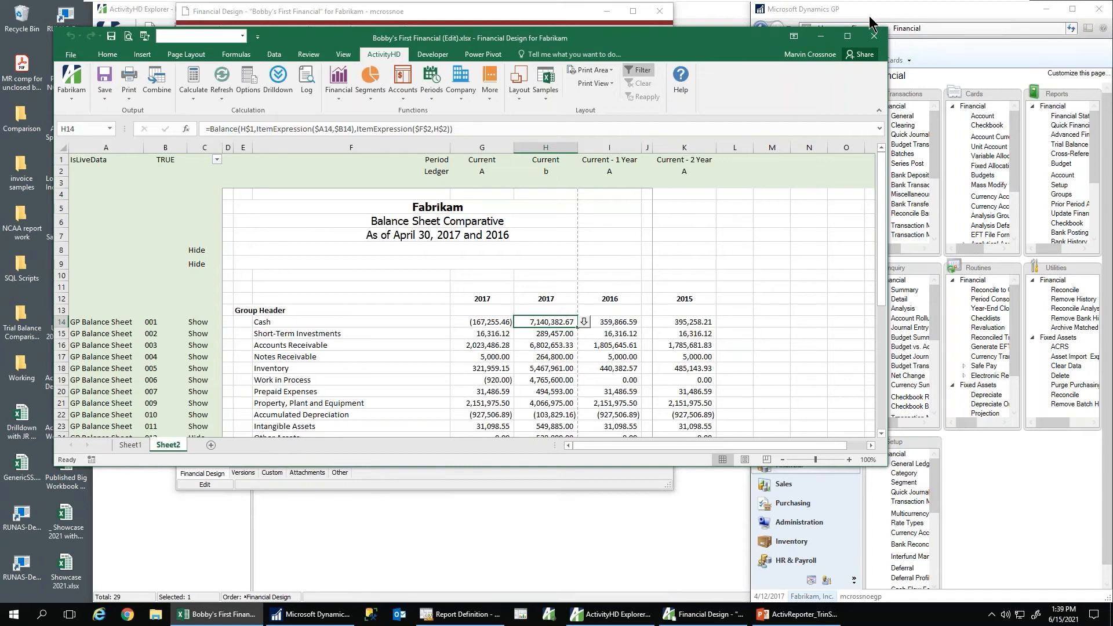
Step: Replace the group header text in cell E13 with "Assets"
left_click(242, 311)
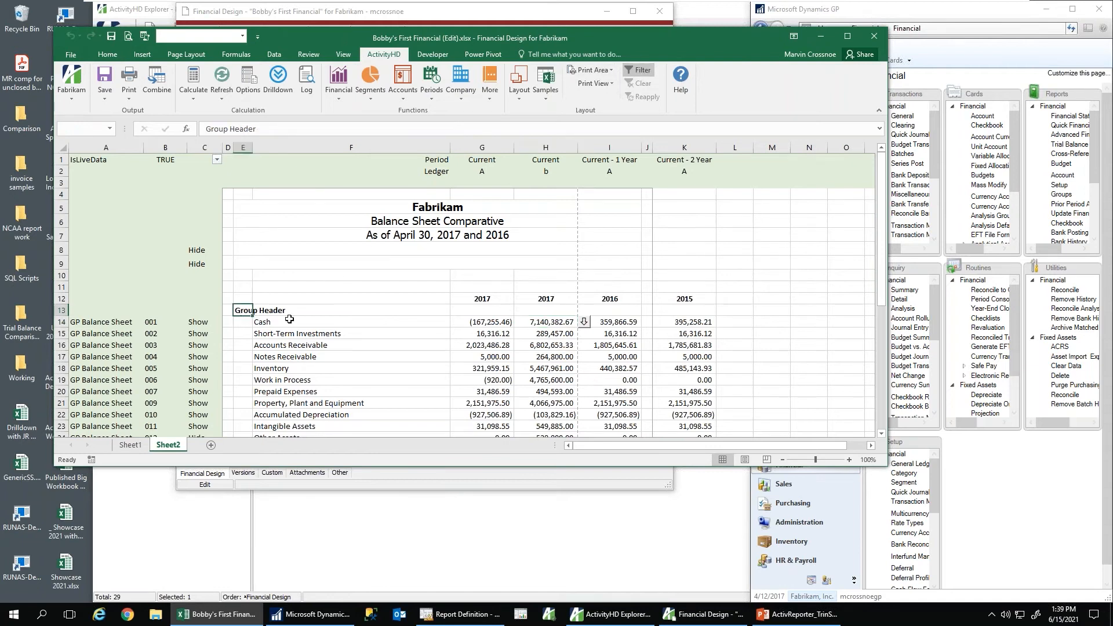
type("Assd")
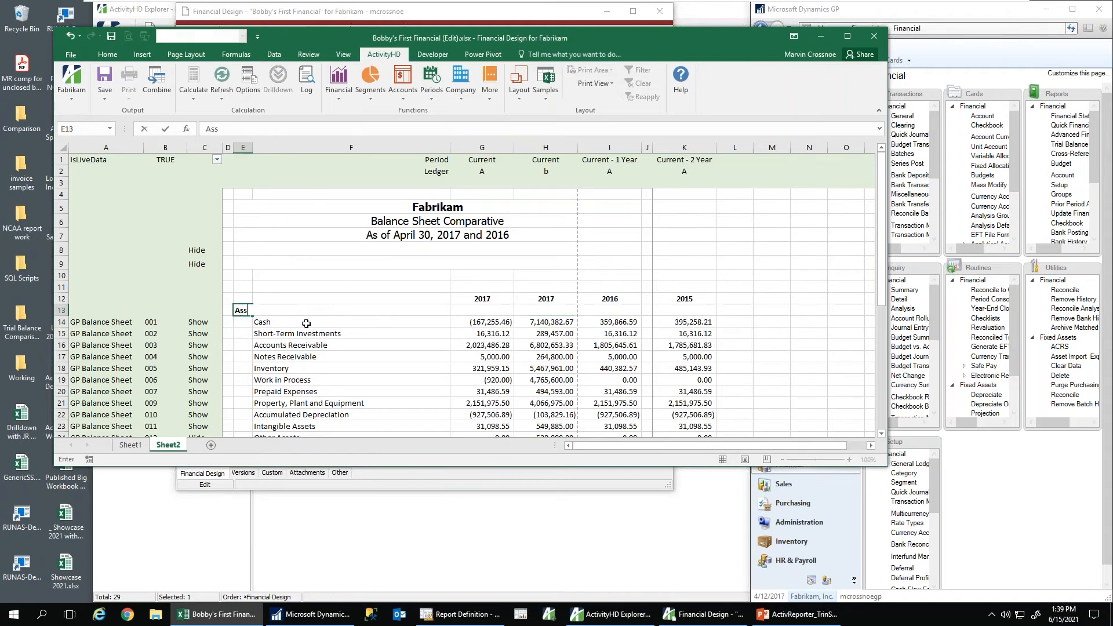
key("BackSpace")
type("ets")
key("Tab")
Step: Insert four blank rows above the Notes Receivable row, at rows 17 to 20
left_click_drag(61, 358, 60, 383)
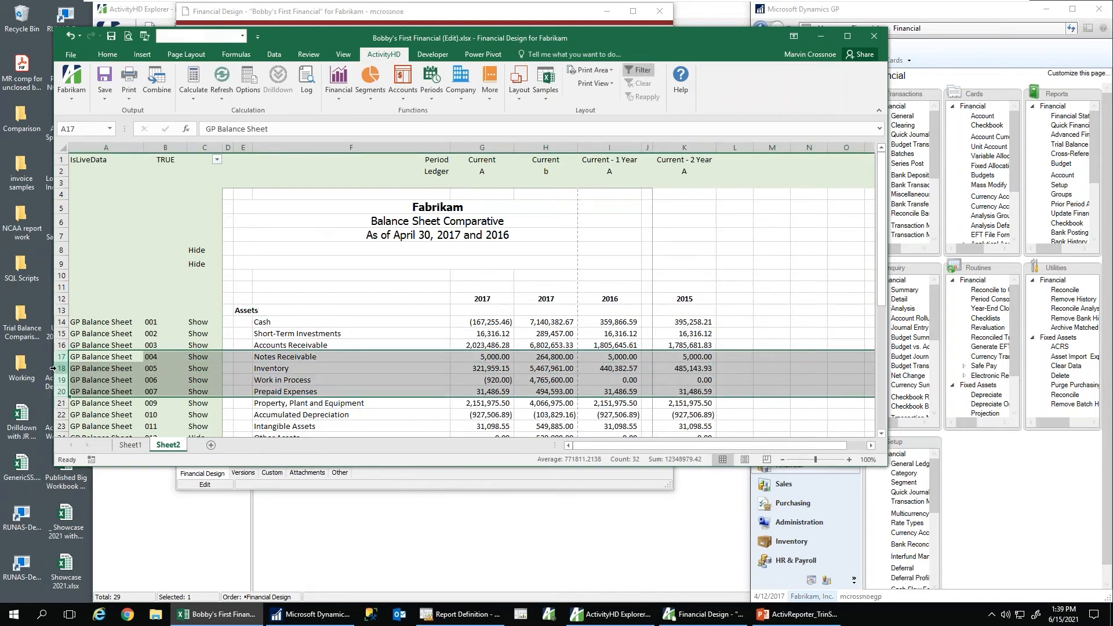
right_click(60, 370)
left_click(80, 455)
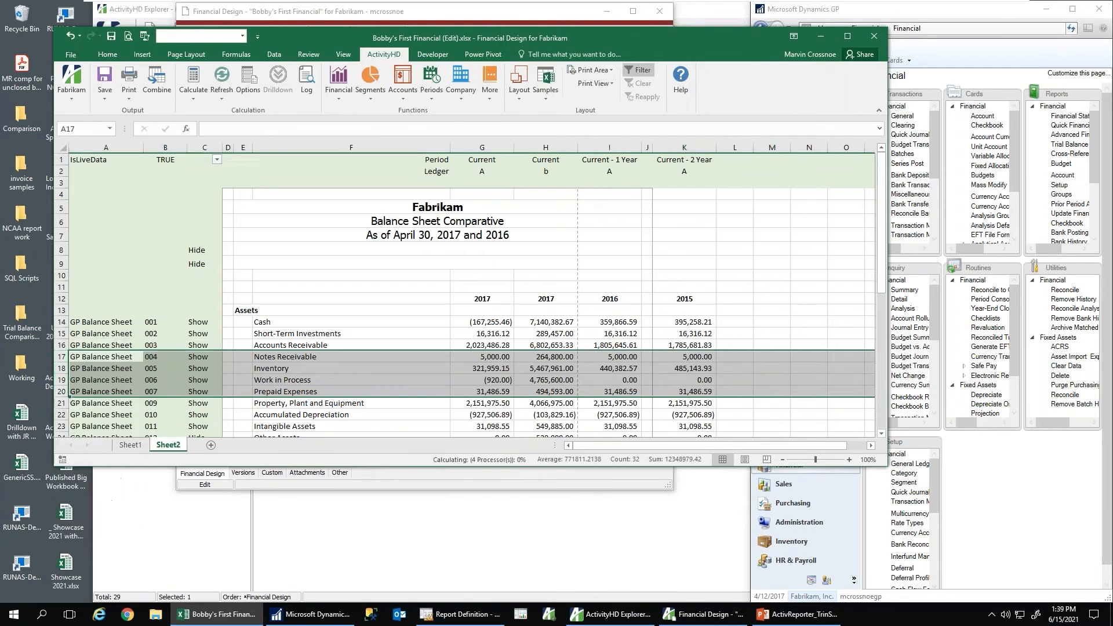
Step: AutoSum the Cash through Accounts Receivable balances of the first 2017 column into cell G17
left_click(486, 322)
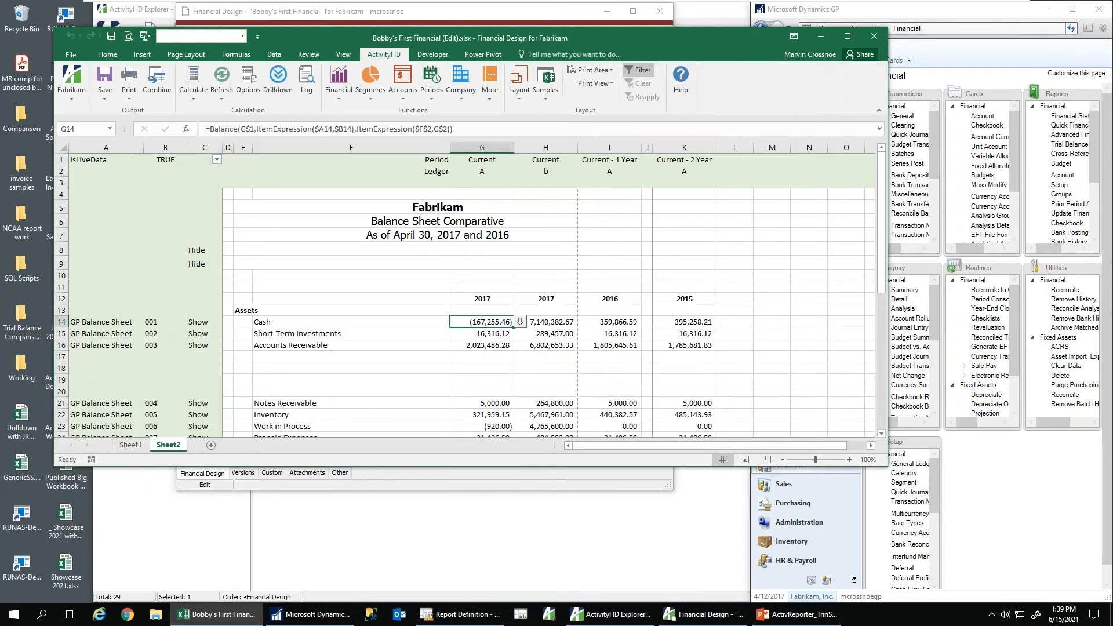
left_click_drag(486, 322, 487, 356)
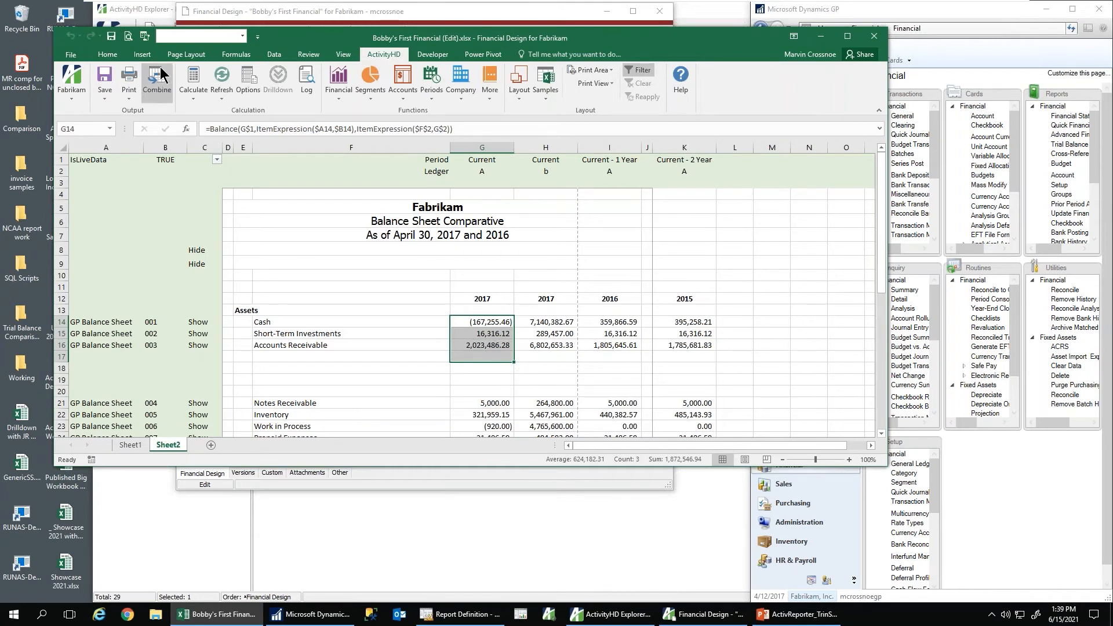
left_click(123, 58)
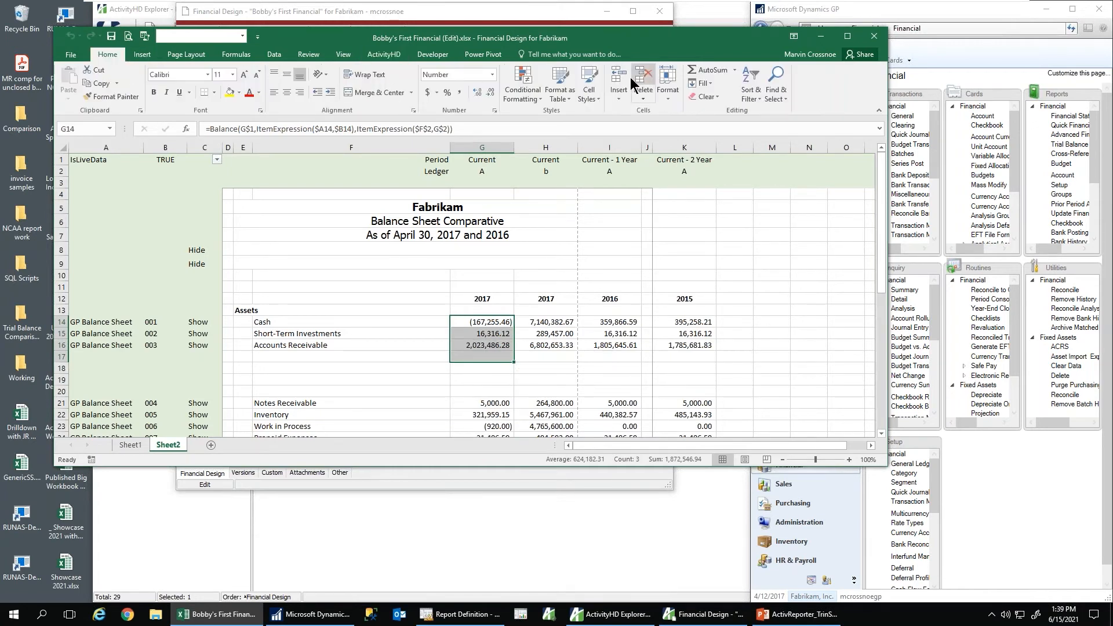
left_click(702, 70)
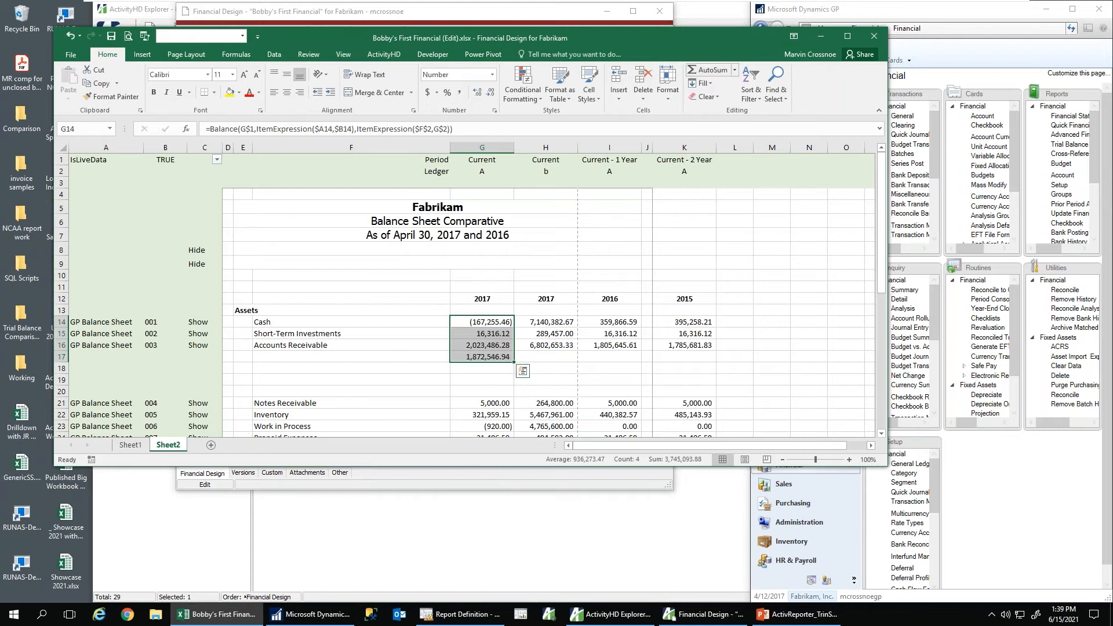
Step: Give the subtotal in G17 a top border and accounting number format, and fill it across to column K
left_click(479, 358)
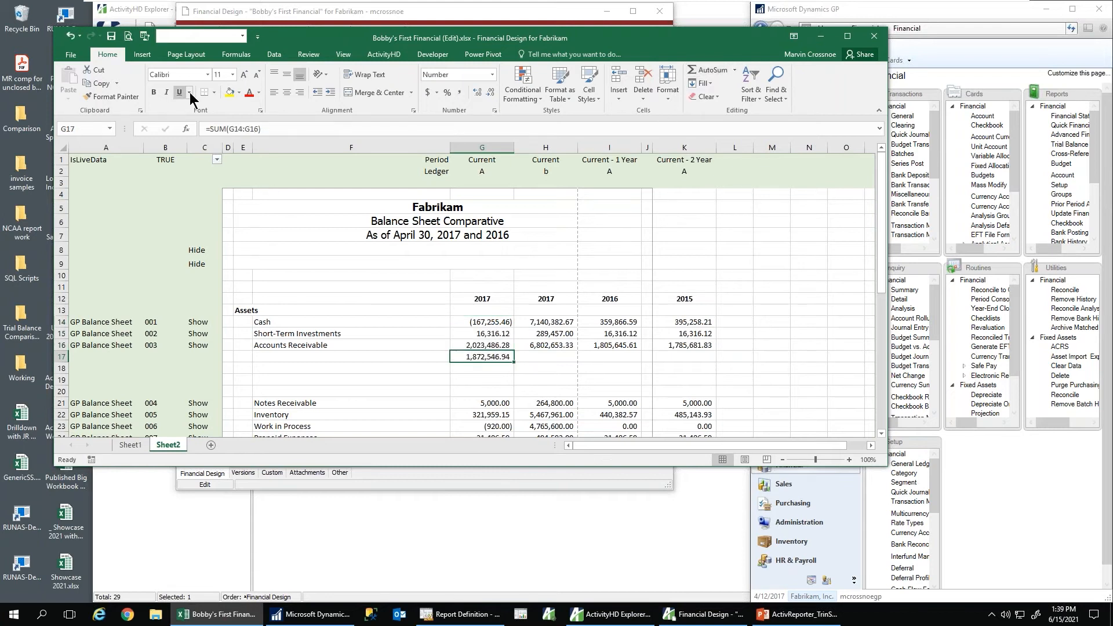
left_click(213, 93)
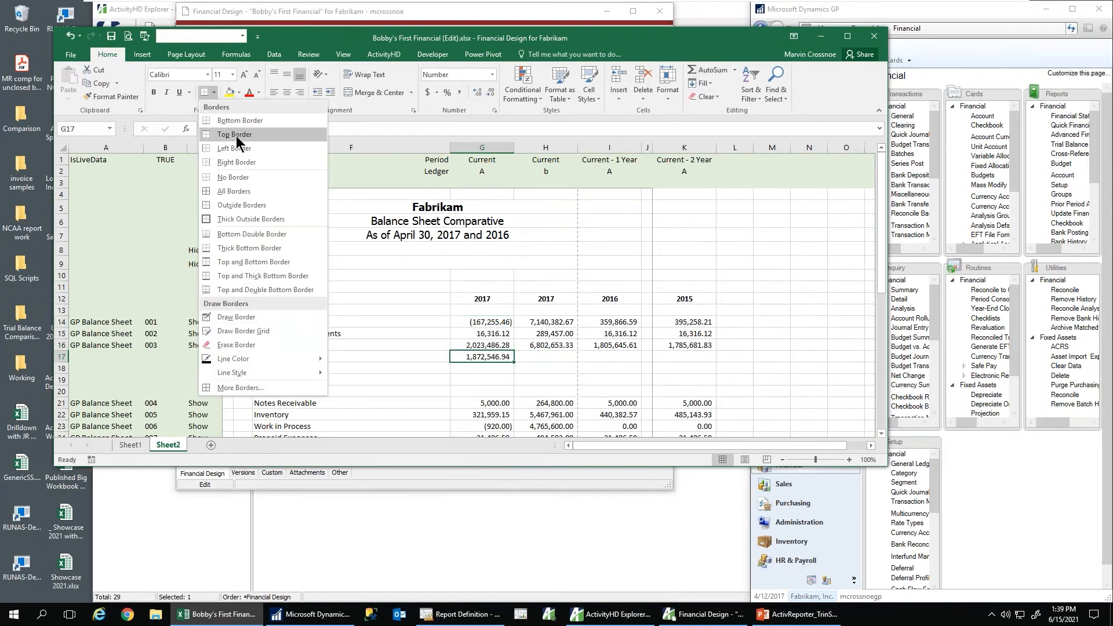
left_click(236, 135)
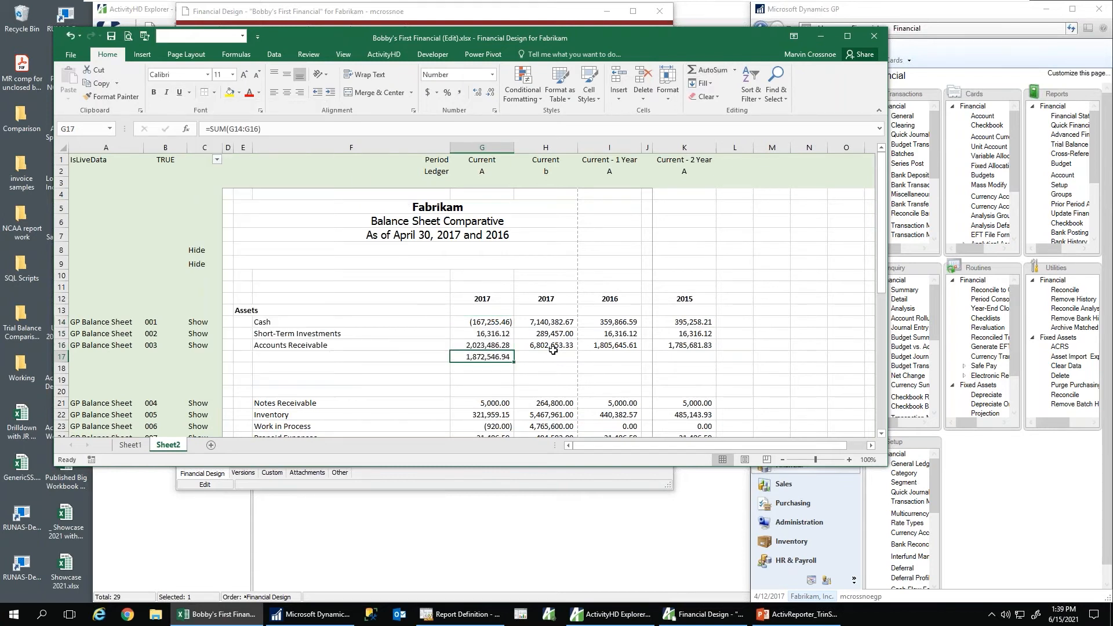
left_click(428, 92)
left_click_drag(516, 364, 715, 358)
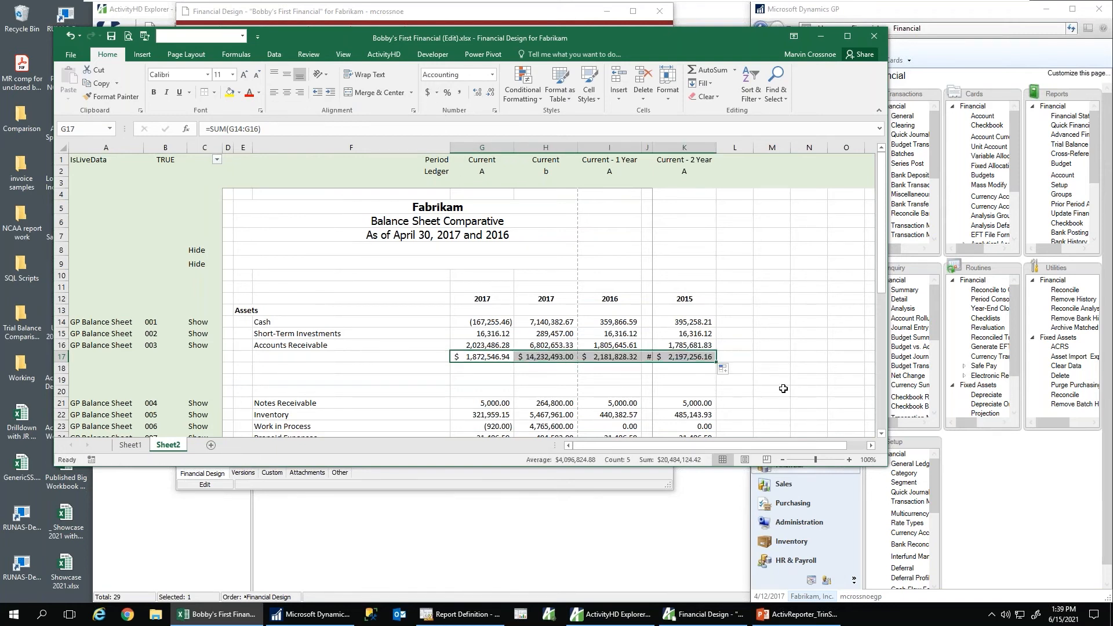
left_click(791, 343)
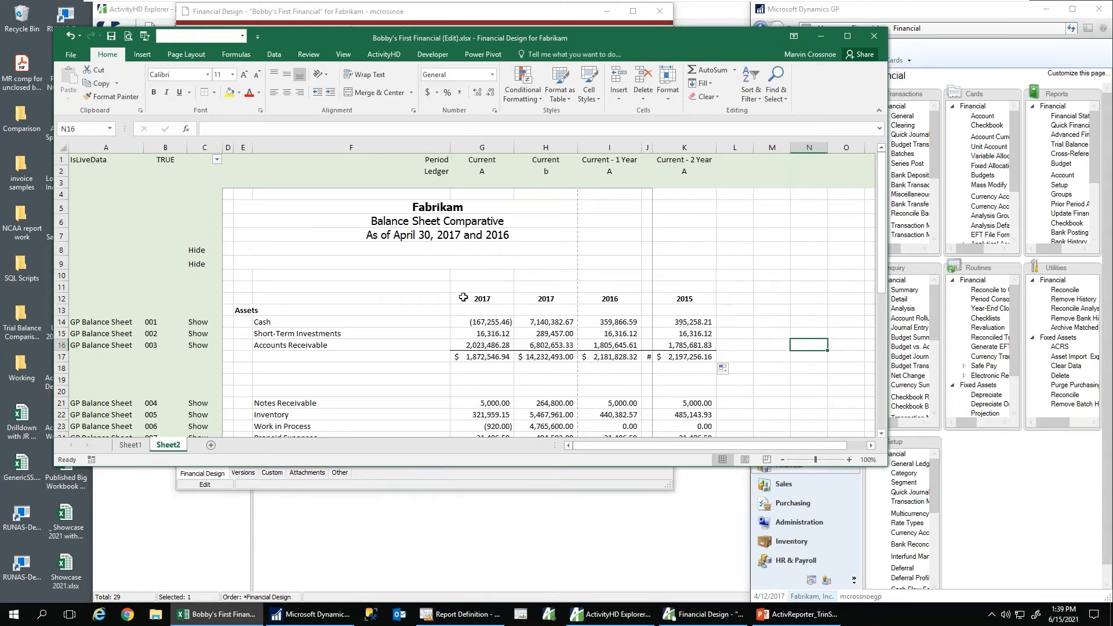
Step: Fill the year headings in G12:K12 with a medium blue-gray theme color
left_click_drag(463, 298, 705, 299)
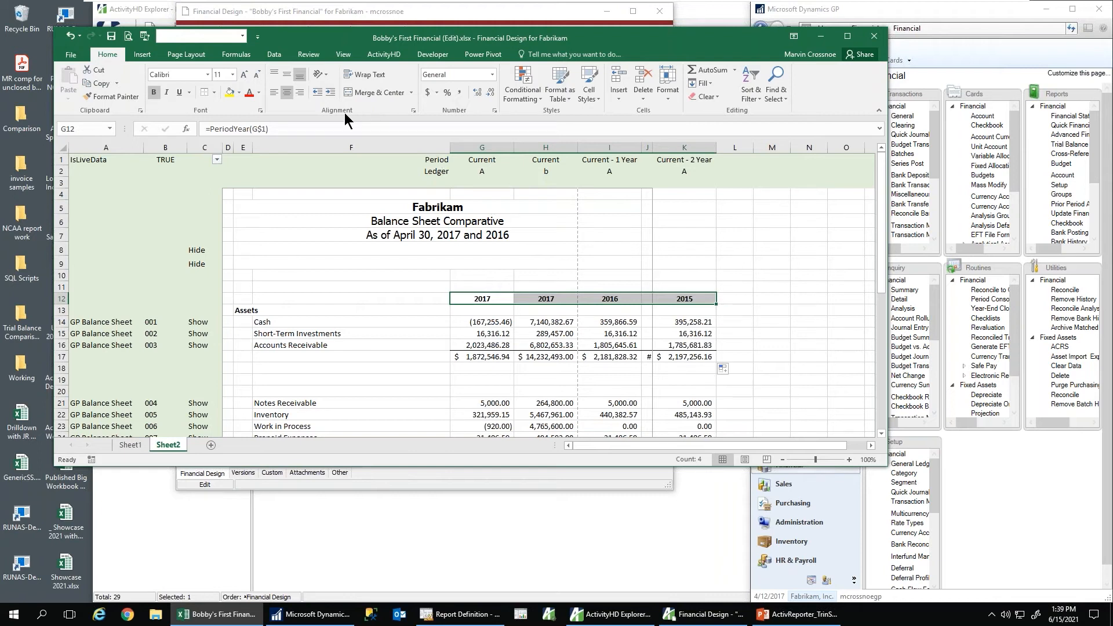
left_click(239, 93)
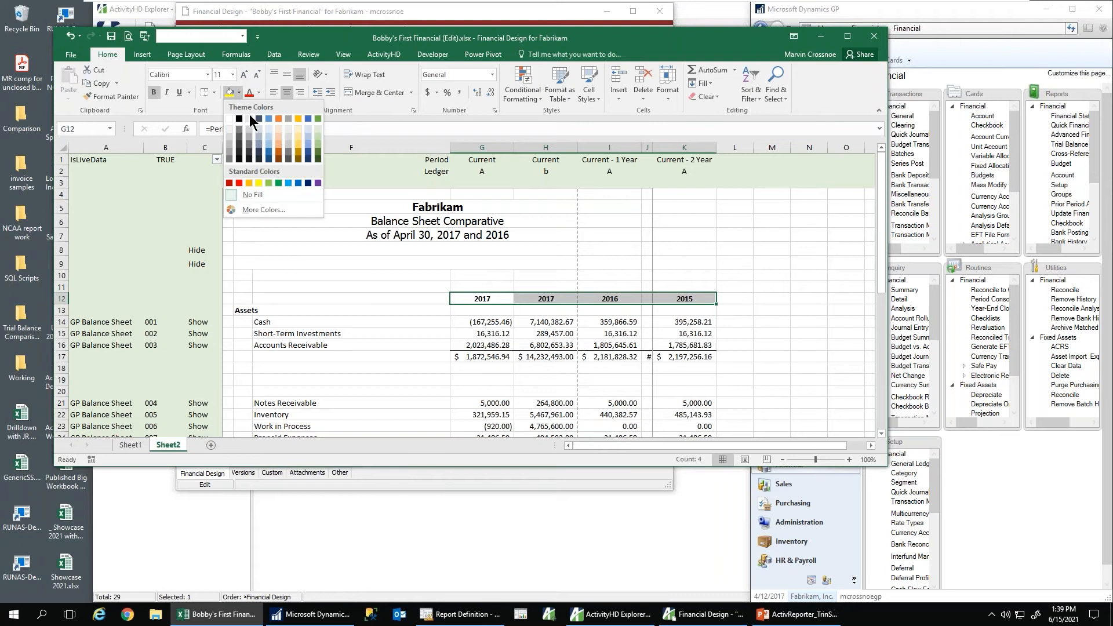
left_click(262, 152)
left_click(696, 249)
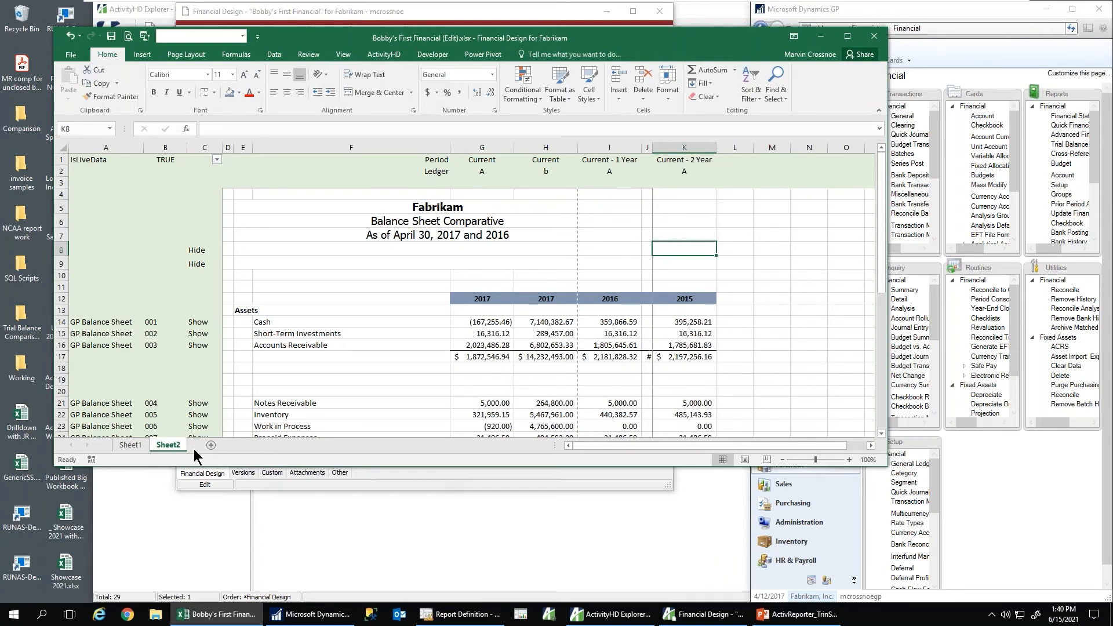
Step: View Sheet1, return to Sheet2, and add a new blank worksheet after it
left_click(128, 445)
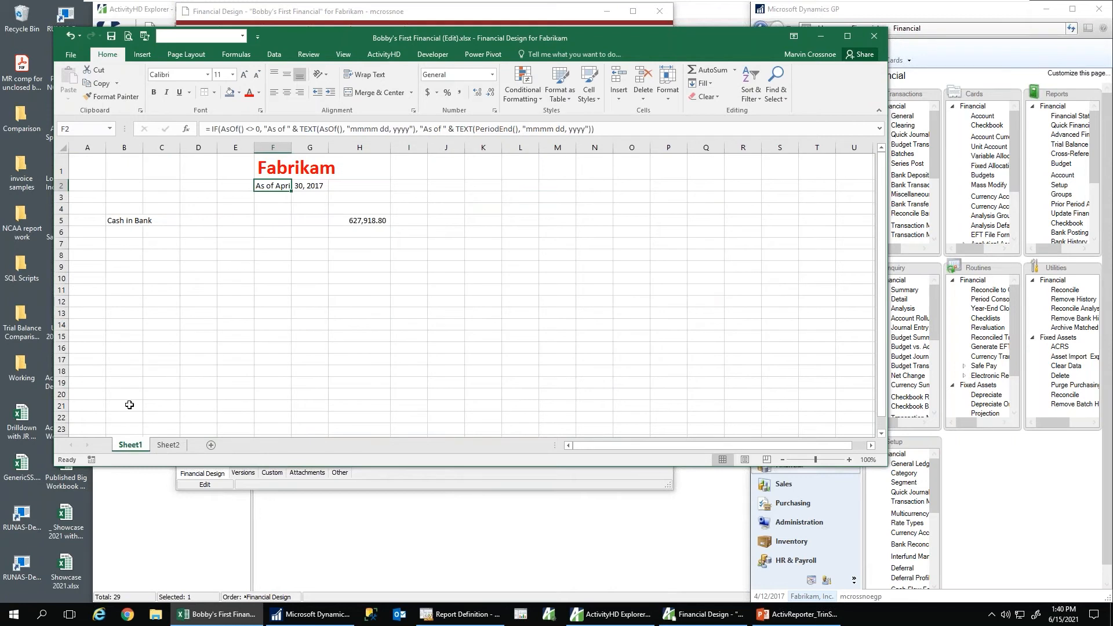
left_click(168, 445)
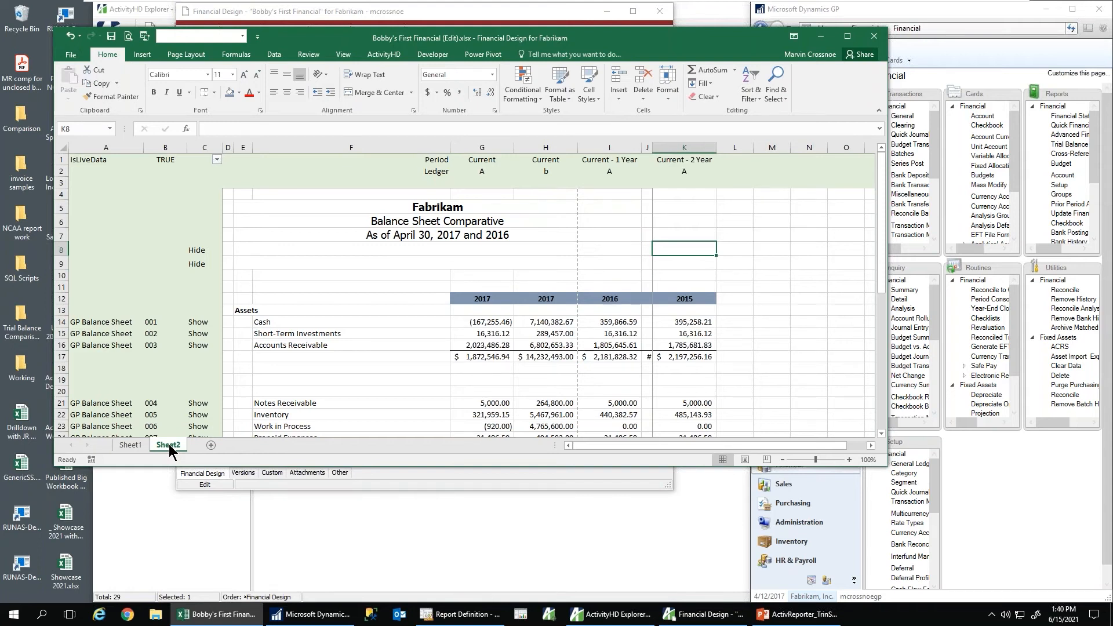
left_click(211, 444)
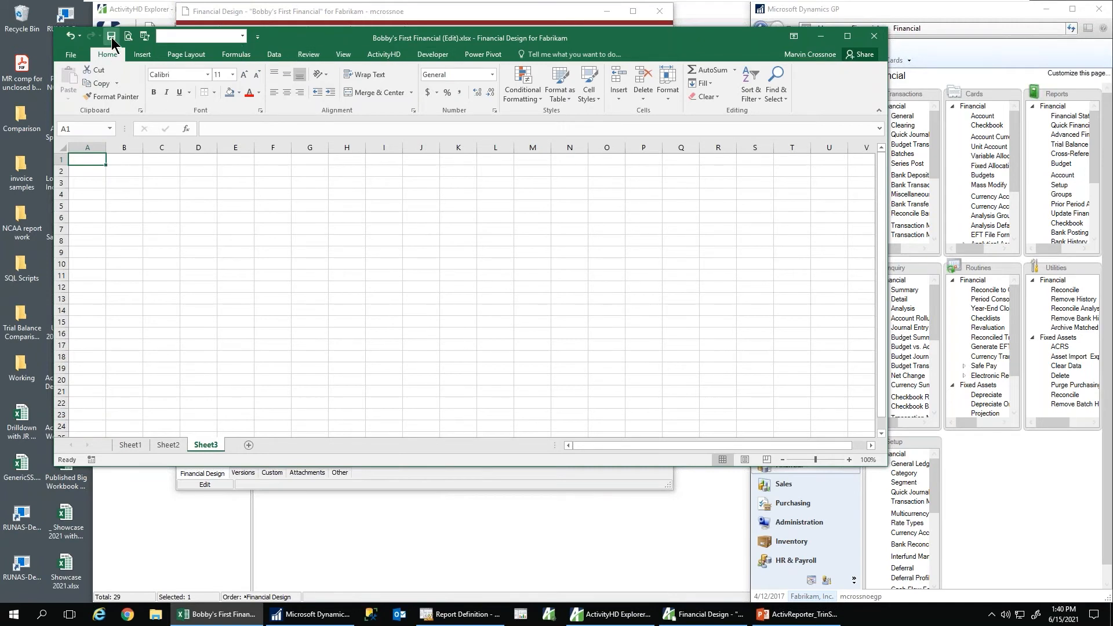
Step: Close the workbook, review the version history of the financial design, and minimize the design window
left_click(874, 36)
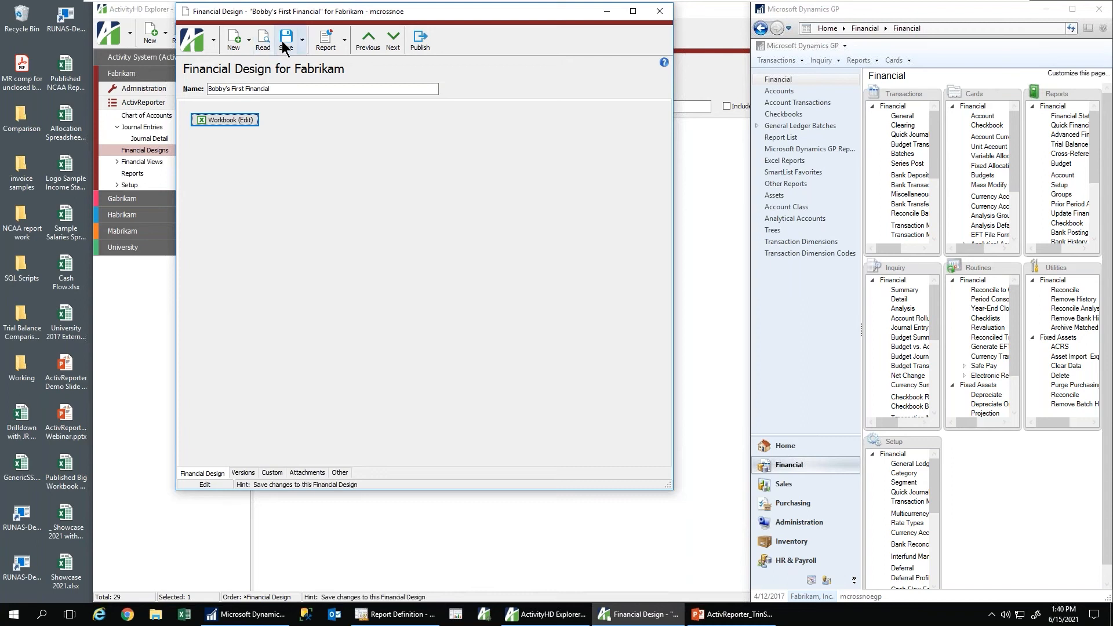
left_click(243, 473)
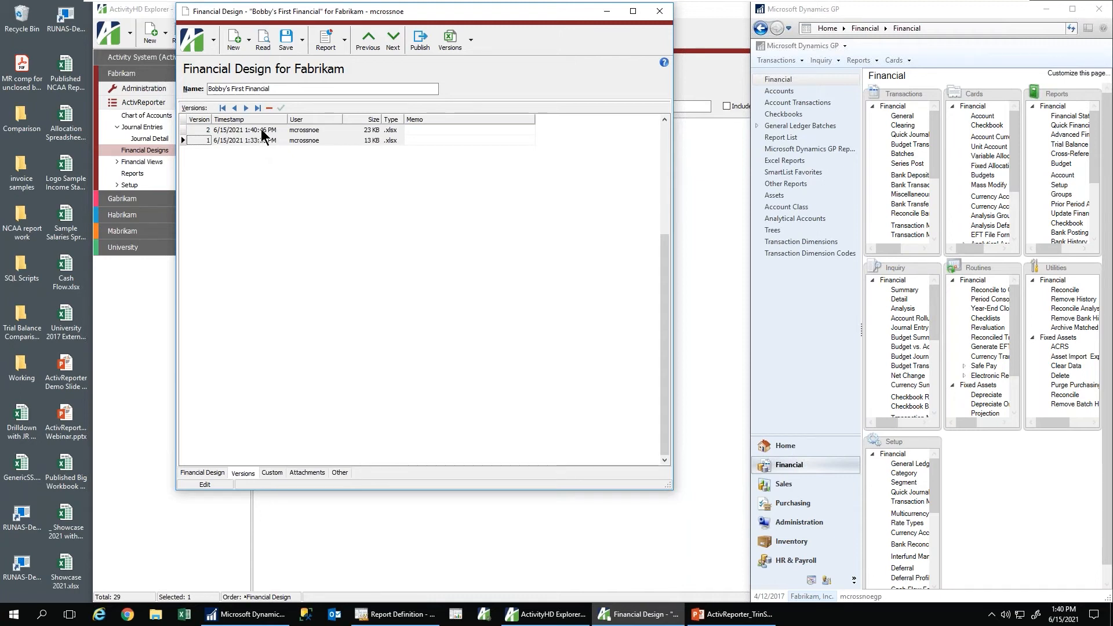
left_click(605, 11)
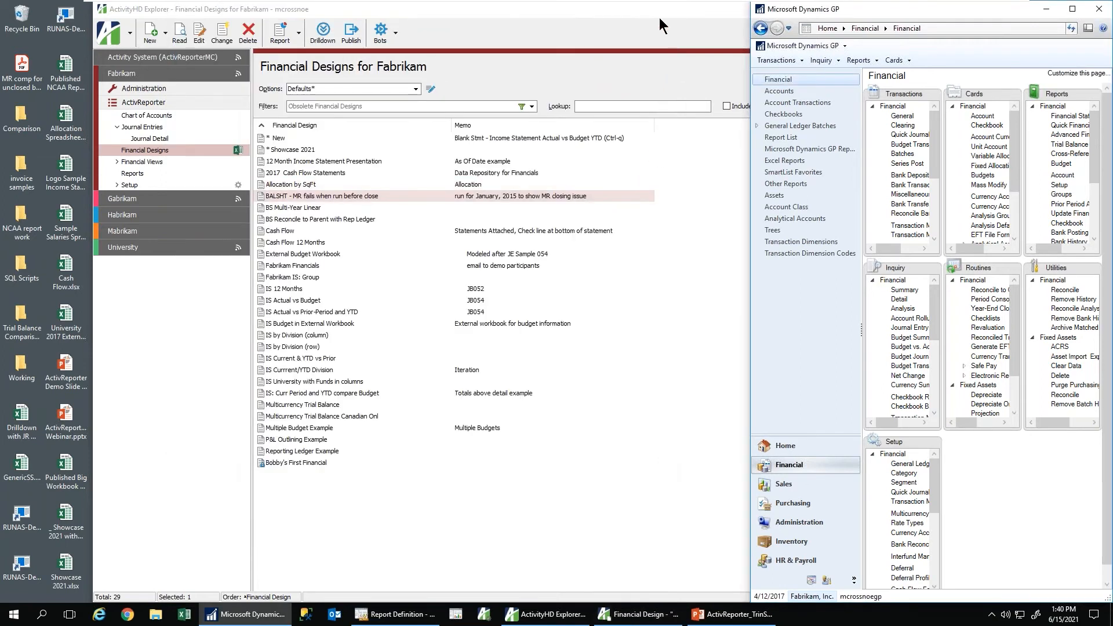
Step: Switch to Management Reporter and open the (FAB) BALSHEET row definition from the (F) BALSHT report definition
left_click(651, 13)
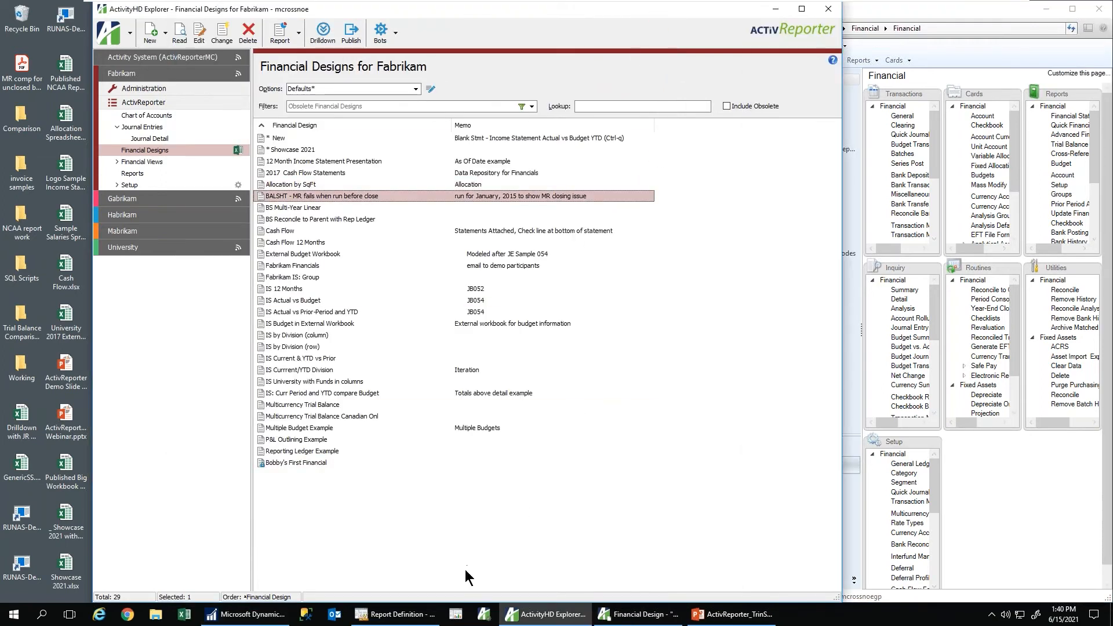
left_click(399, 619)
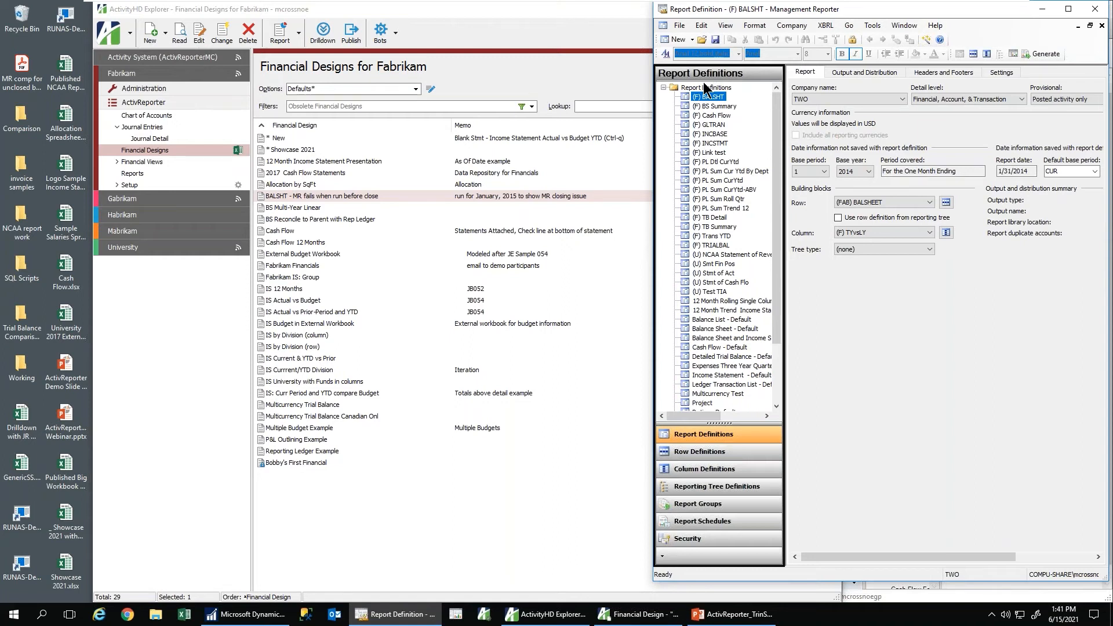
left_click(843, 206)
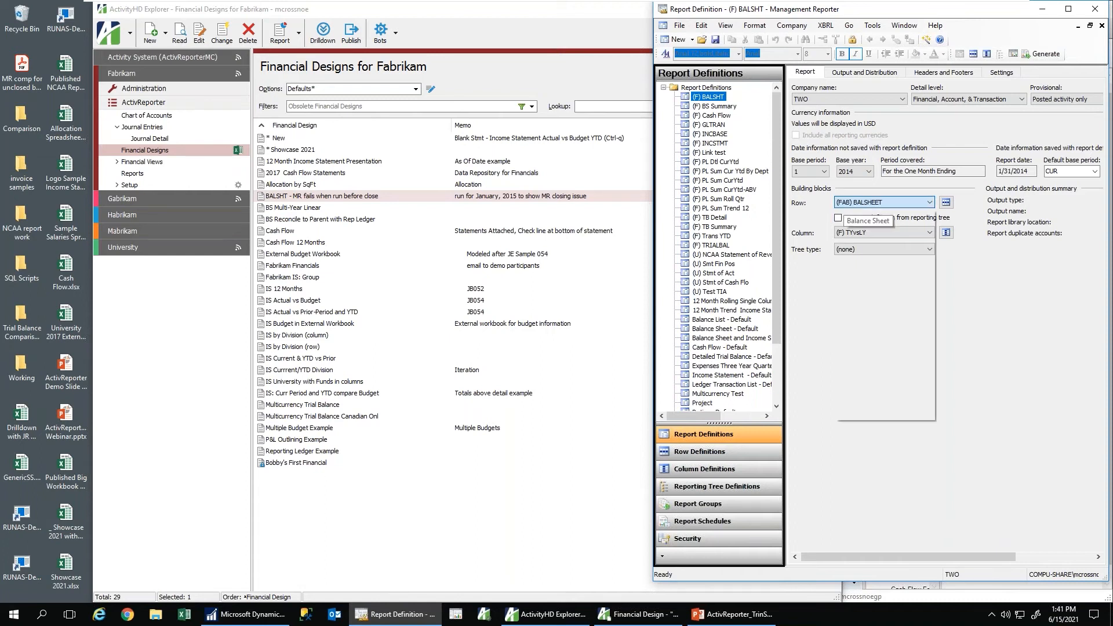
left_click(948, 207)
left_click(947, 204)
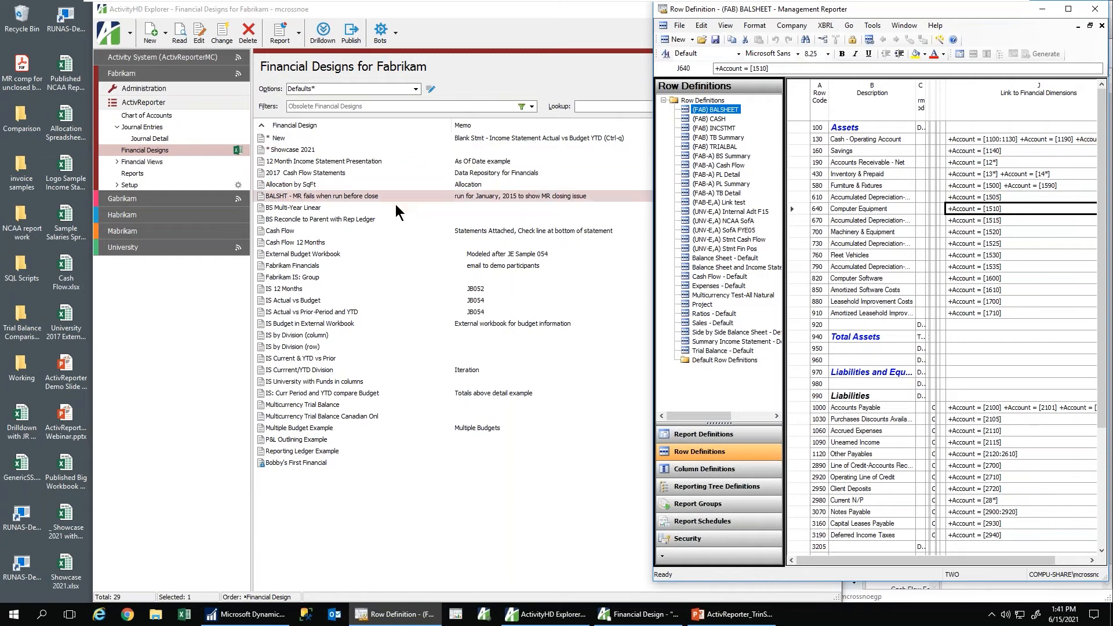
Step: Show the Fabrikam rollups in ActivityHD Explorer and narrow its window to sit beside the Management Reporter row definition
left_click(116, 188)
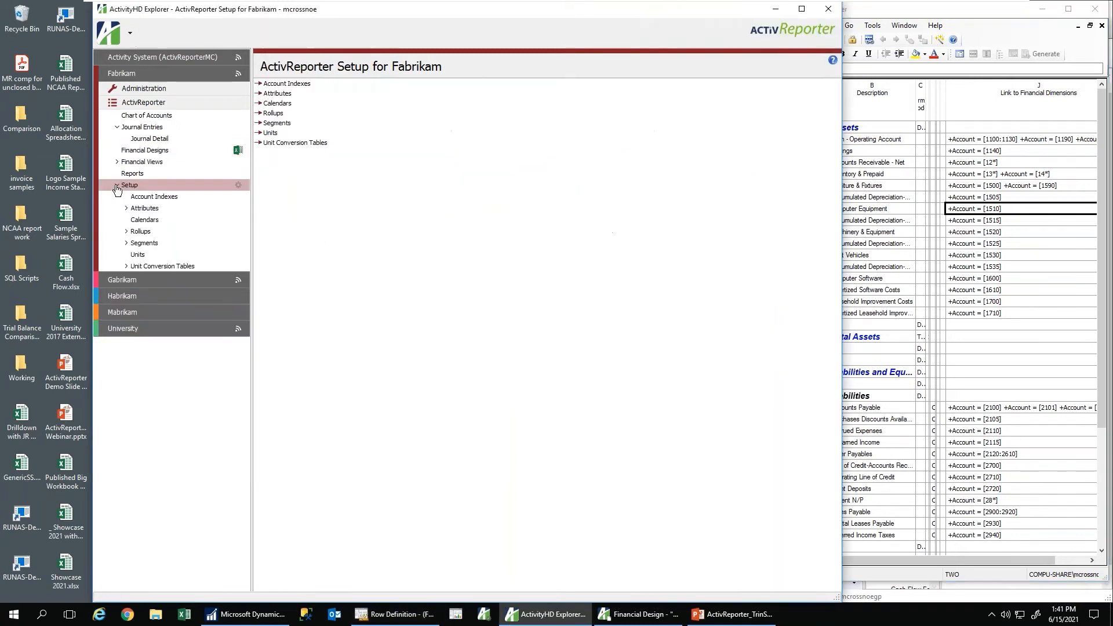
left_click(135, 232)
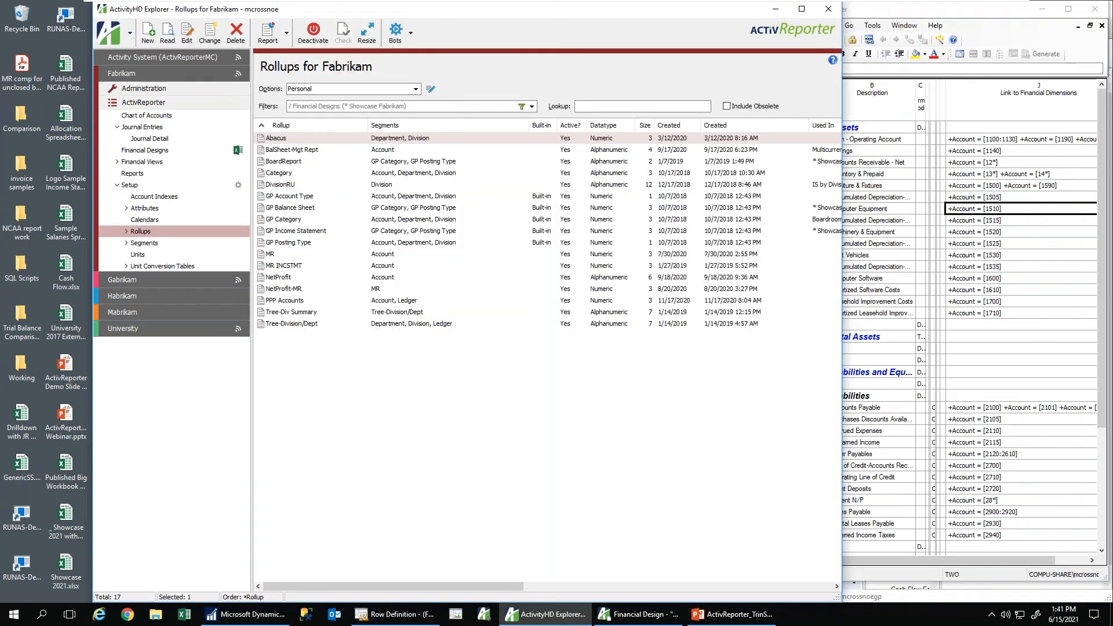
left_click_drag(842, 310, 654, 312)
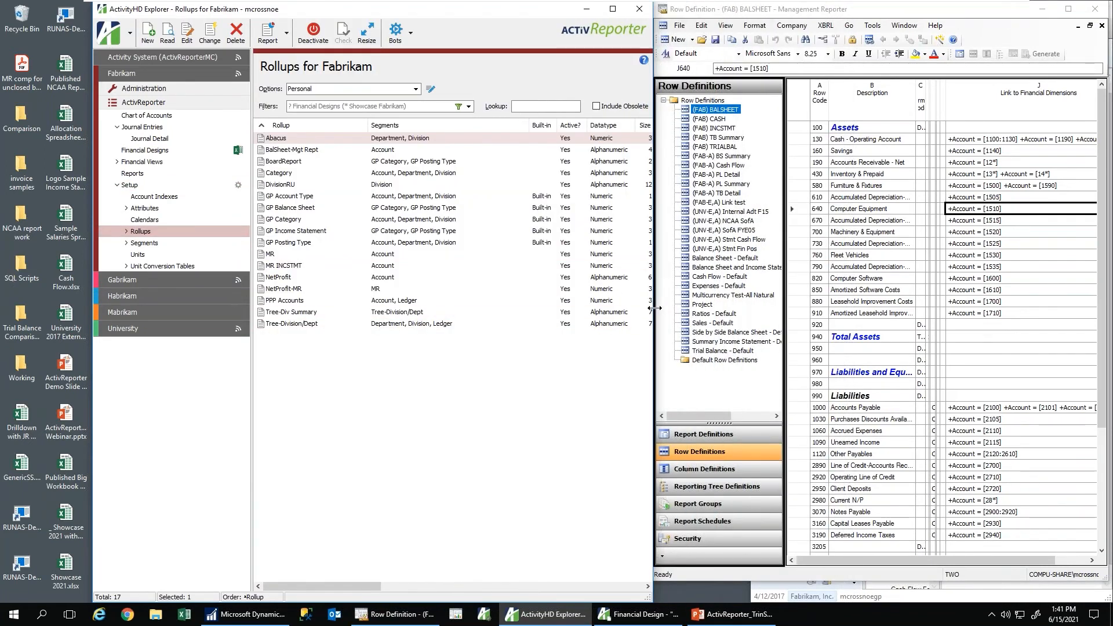
Step: Start the New Rollup from MR Rows bot and connect to the ActivReporterMC SQL server using a trusted connection
left_click(411, 35)
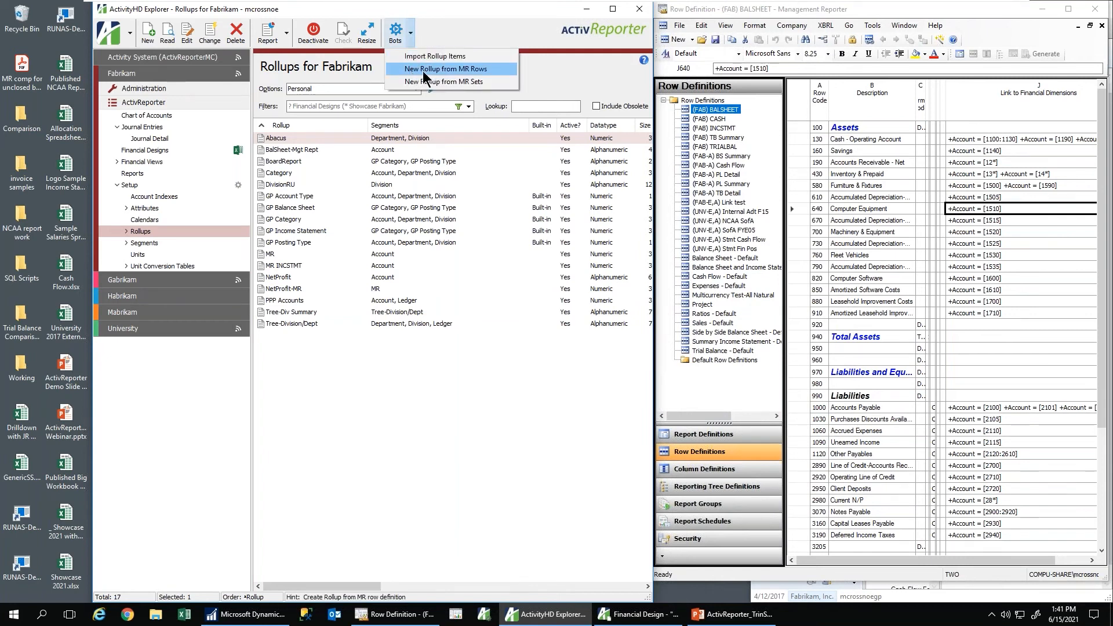
left_click(472, 71)
left_click_drag(524, 170, 510, 154)
left_click(527, 335)
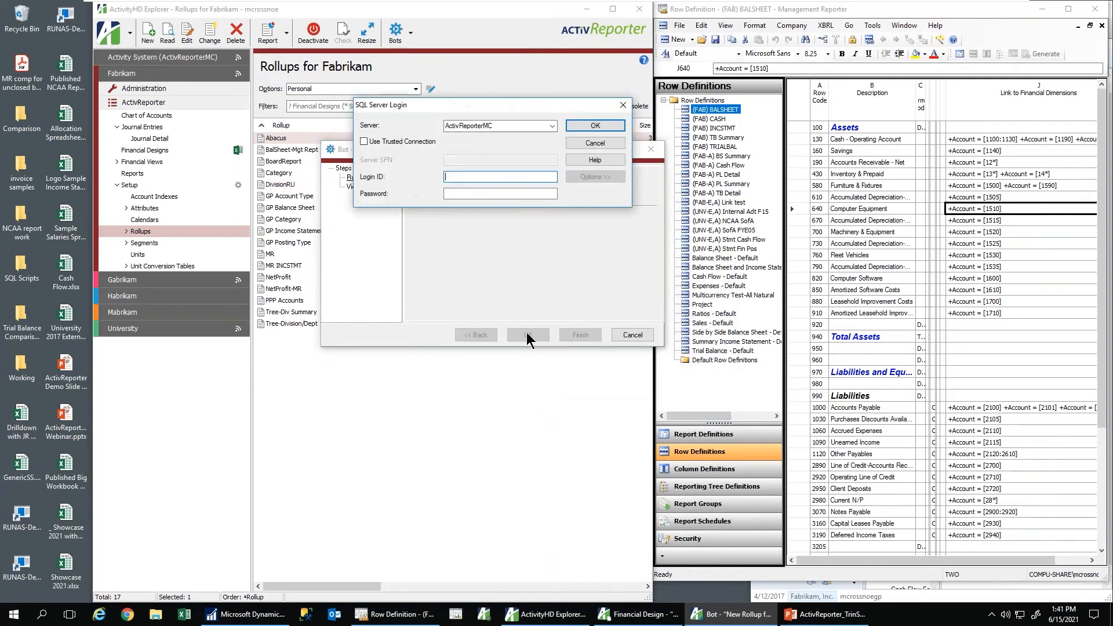
left_click(365, 142)
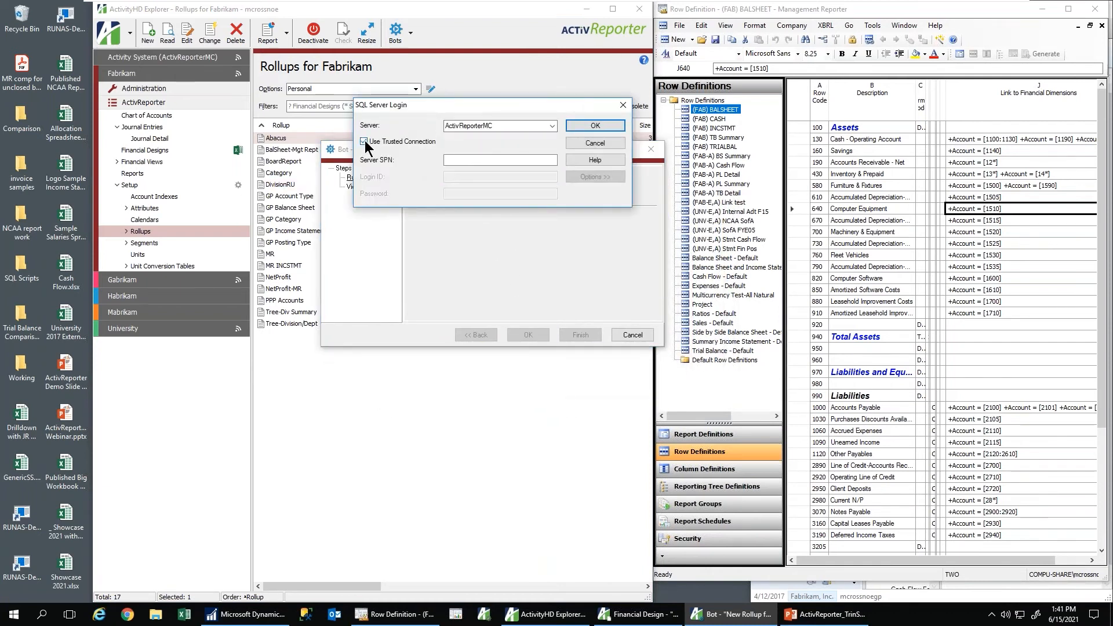
left_click(596, 125)
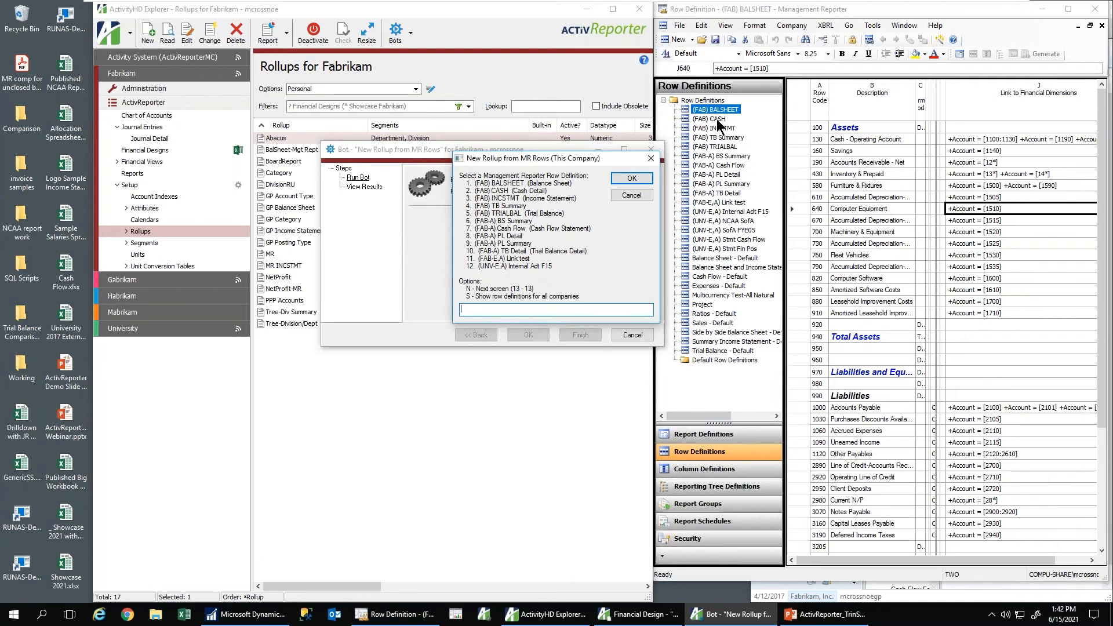
Step: Create the rollup from row definition 1, (FAB) BALSHEET, keeping the suggested rollup name, and finish the bot
type("1")
key("Return")
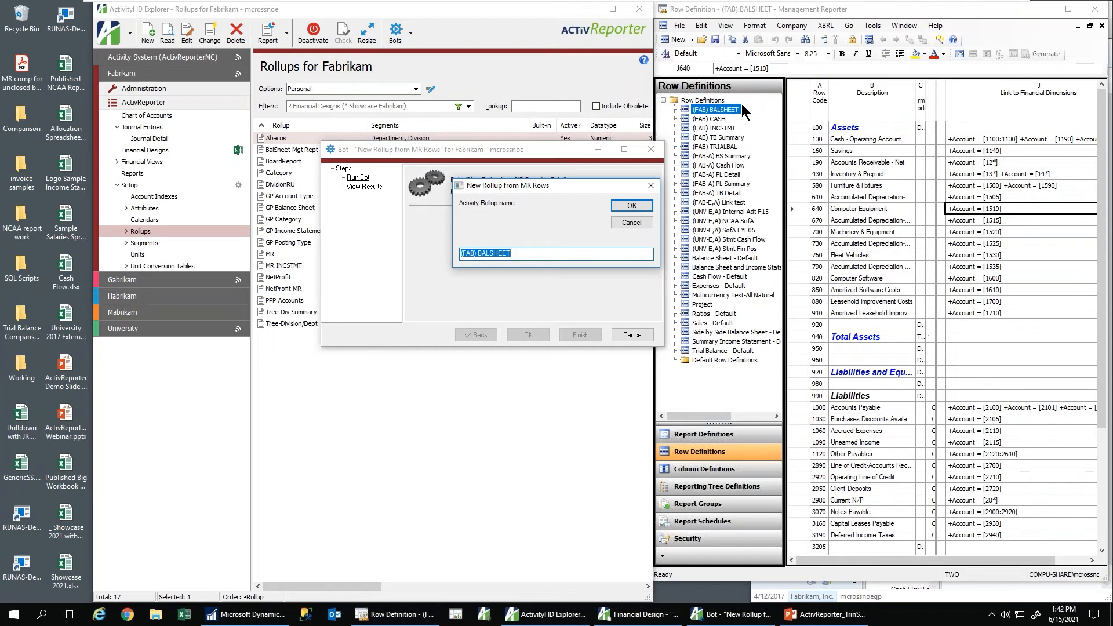
left_click(638, 207)
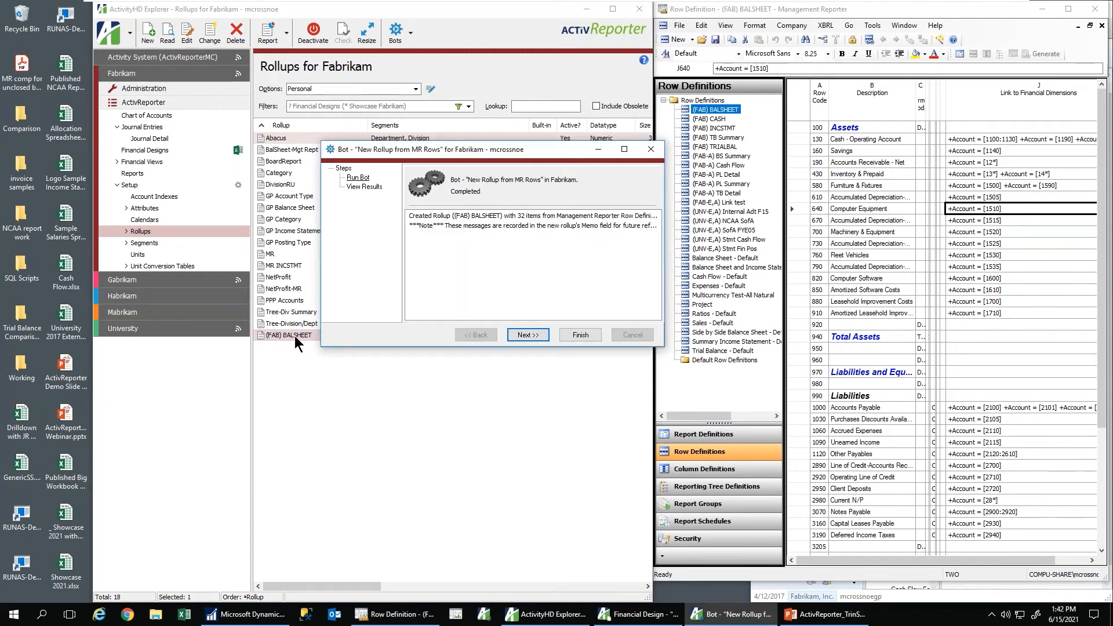
left_click(583, 335)
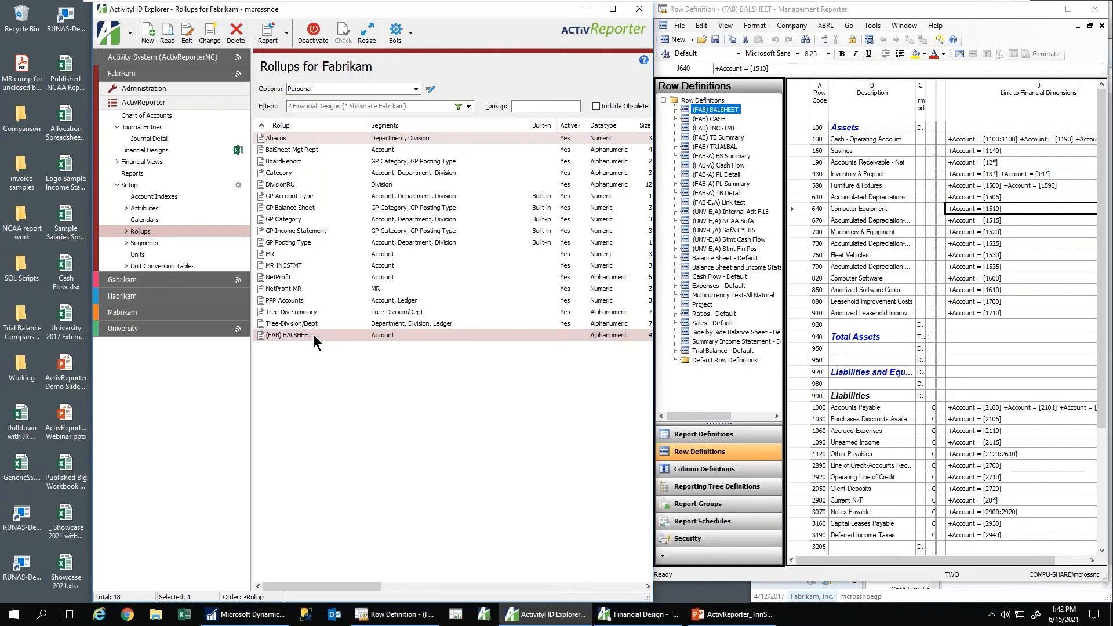
Step: Activate the (FAB) BALSHEET rollup
left_click(311, 336)
right_click(311, 336)
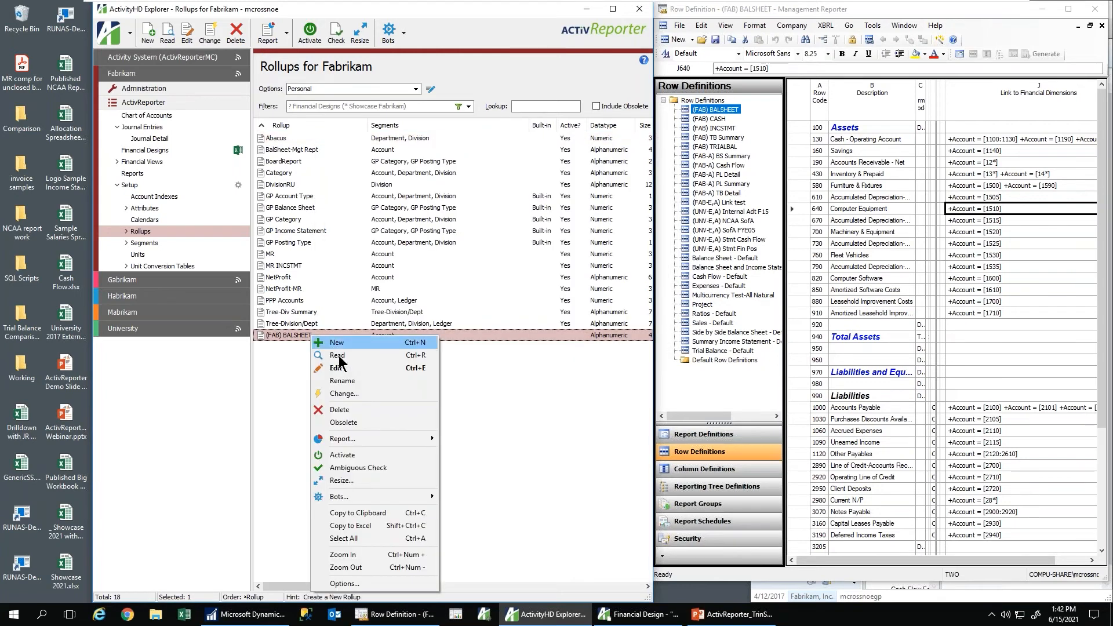
left_click(347, 456)
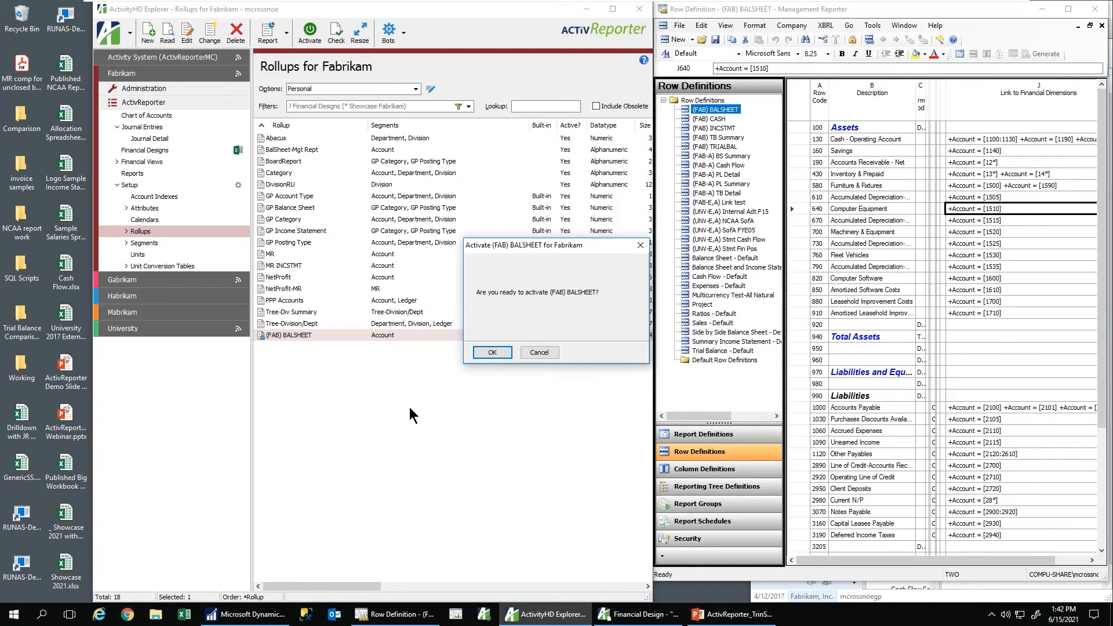
left_click(491, 353)
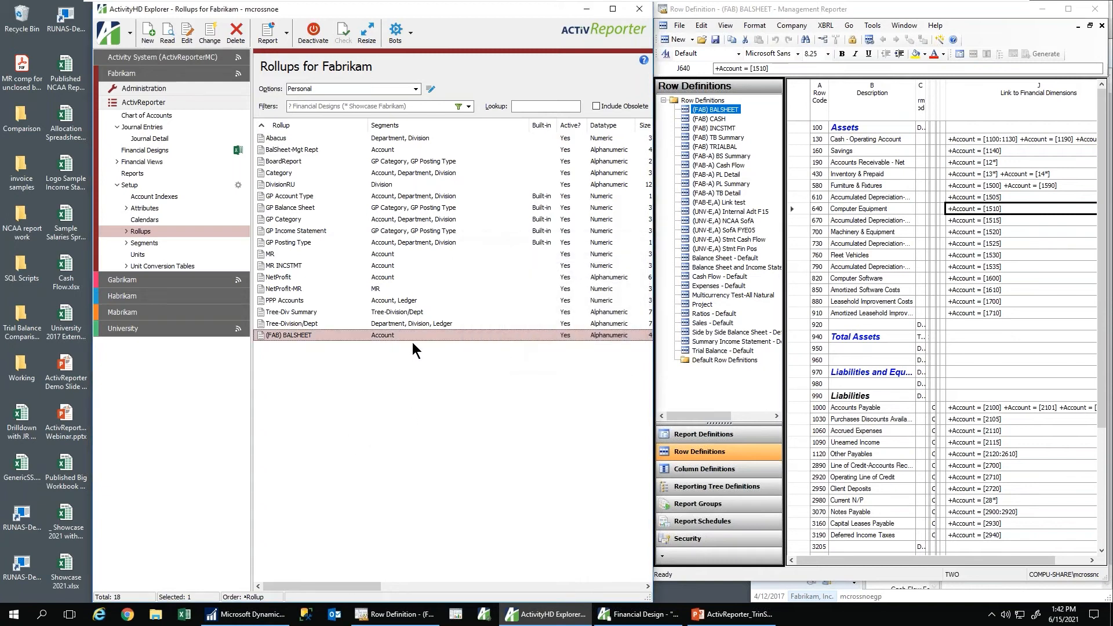
Step: List the items of the (FAB) BALSHEET rollup and sort them by sort order
left_click(127, 232)
left_click(162, 440)
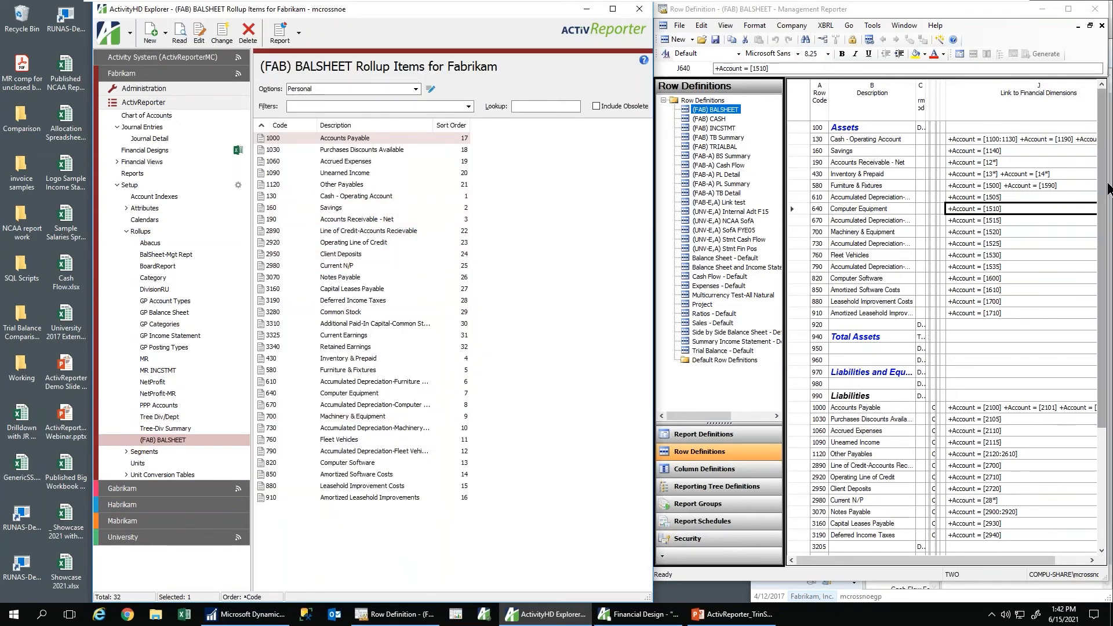
left_click(450, 125)
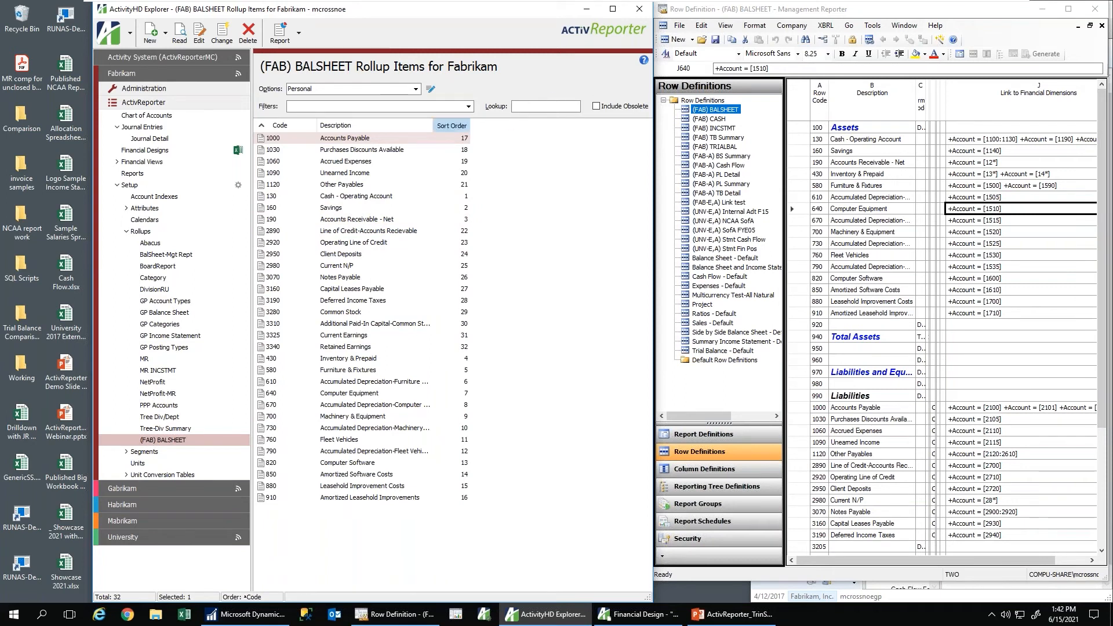
Step: Compare the account rules of rollup item 130, Cash - Operating Account, with the dimensions of the matching Management Reporter row
double_click(352, 142)
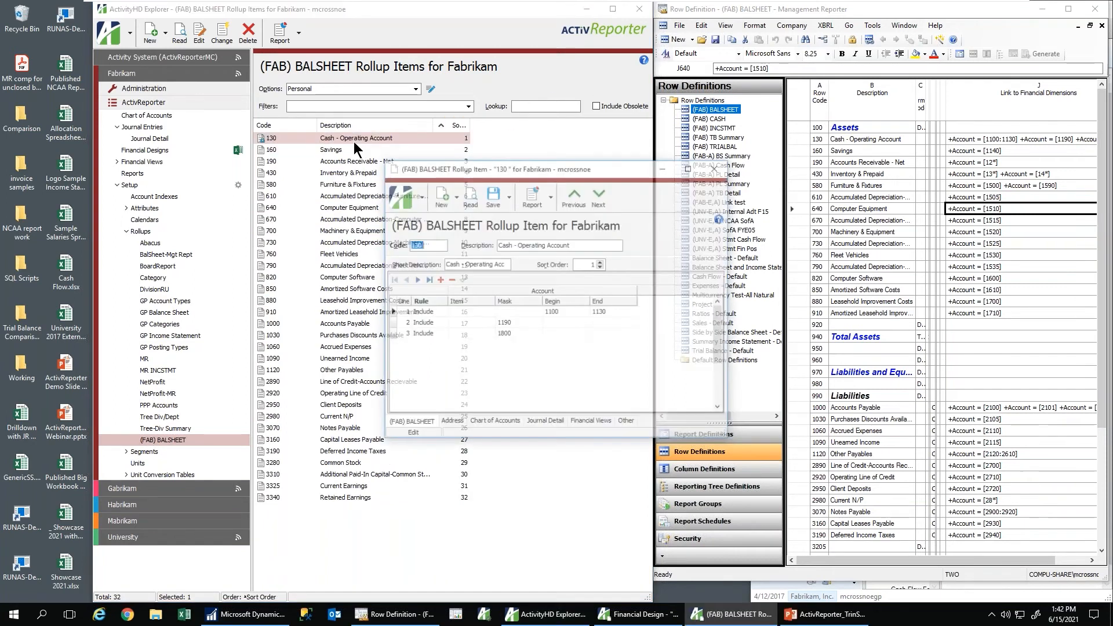
left_click_drag(444, 159, 449, 128)
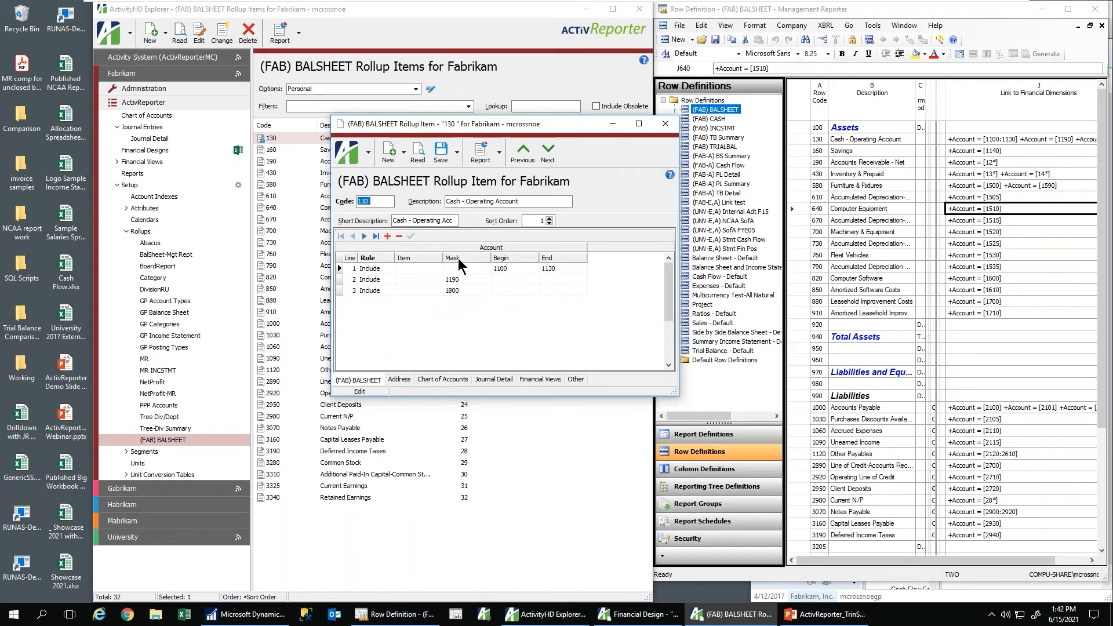
left_click(509, 268)
left_click(570, 270)
left_click(365, 270)
left_click(969, 140)
double_click(969, 141)
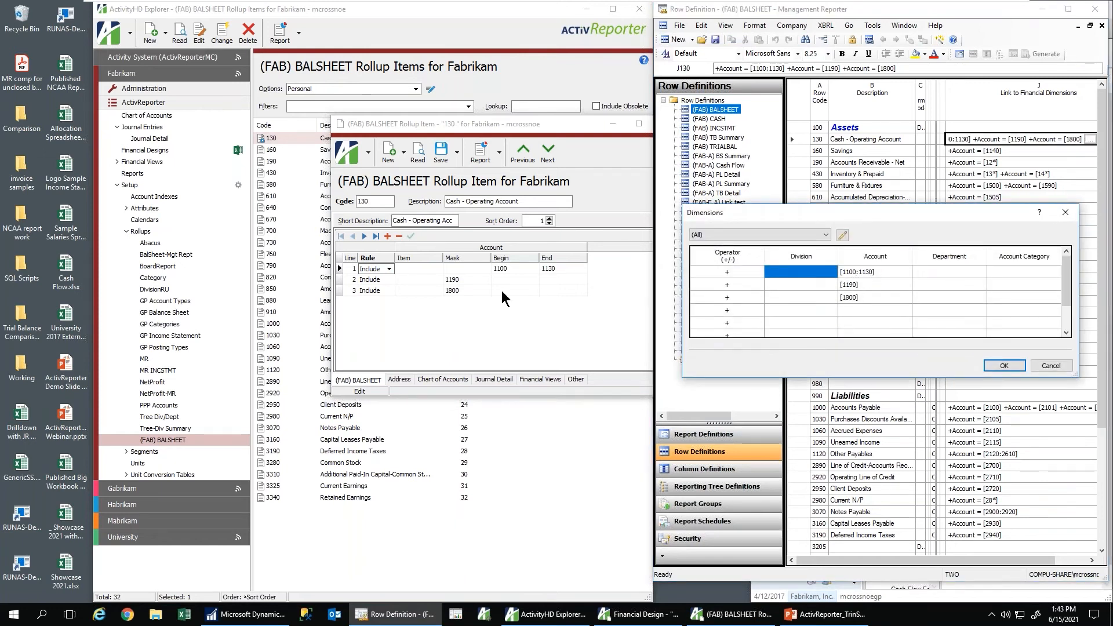
left_click(457, 282)
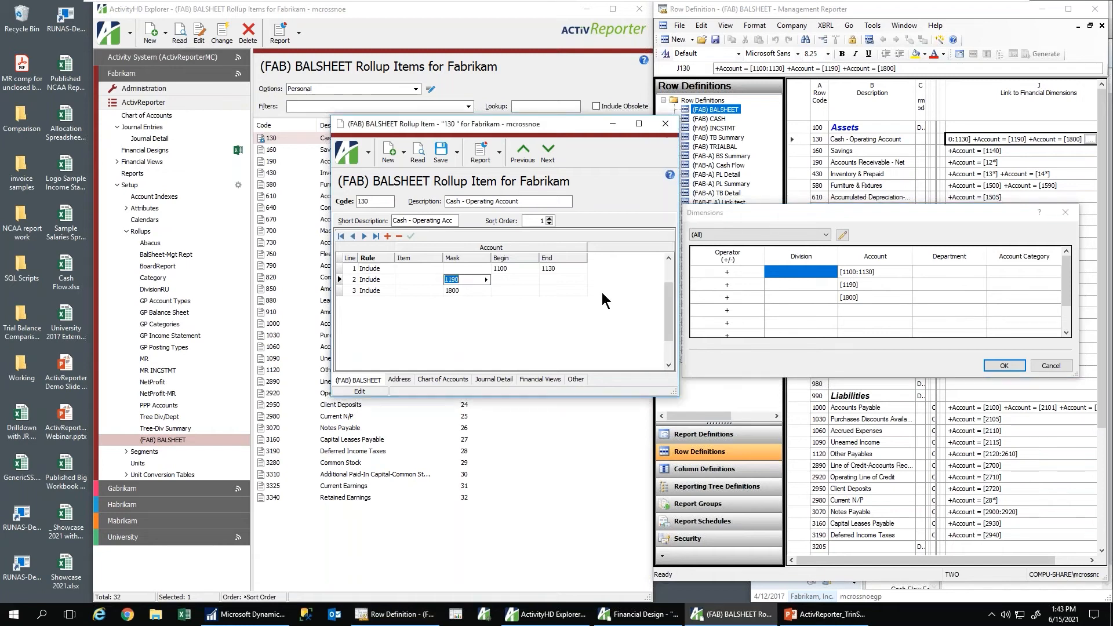
left_click(470, 293)
left_click(855, 297)
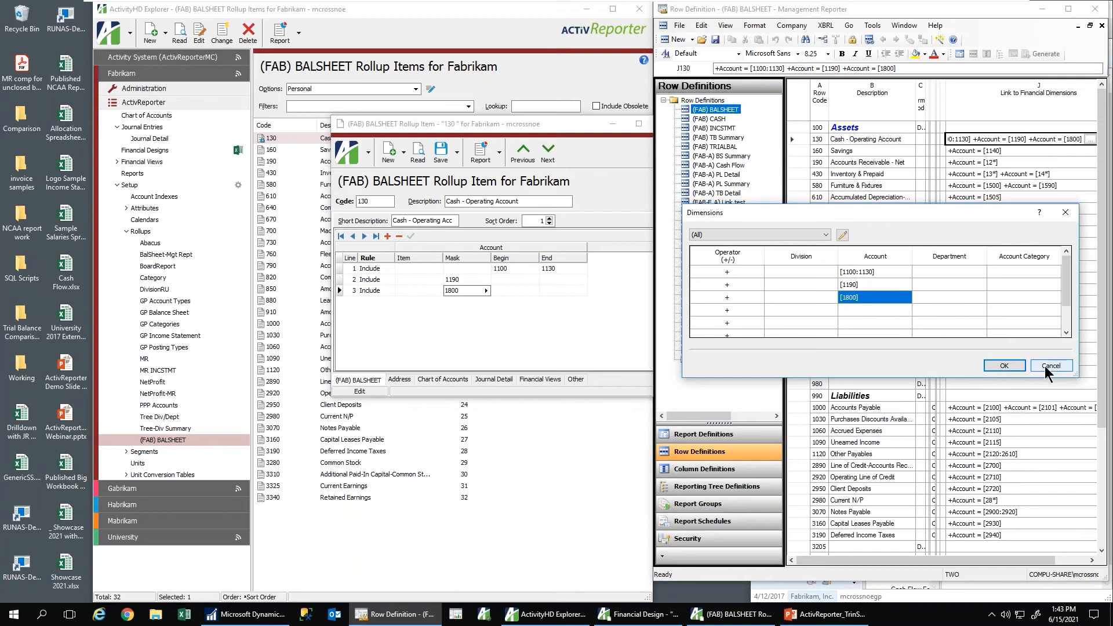
left_click(1007, 365)
Step: Step through the rollup items to 430, Inventory & Prepaid, compare its account masks with the Management Reporter row, and close the item
left_click(549, 156)
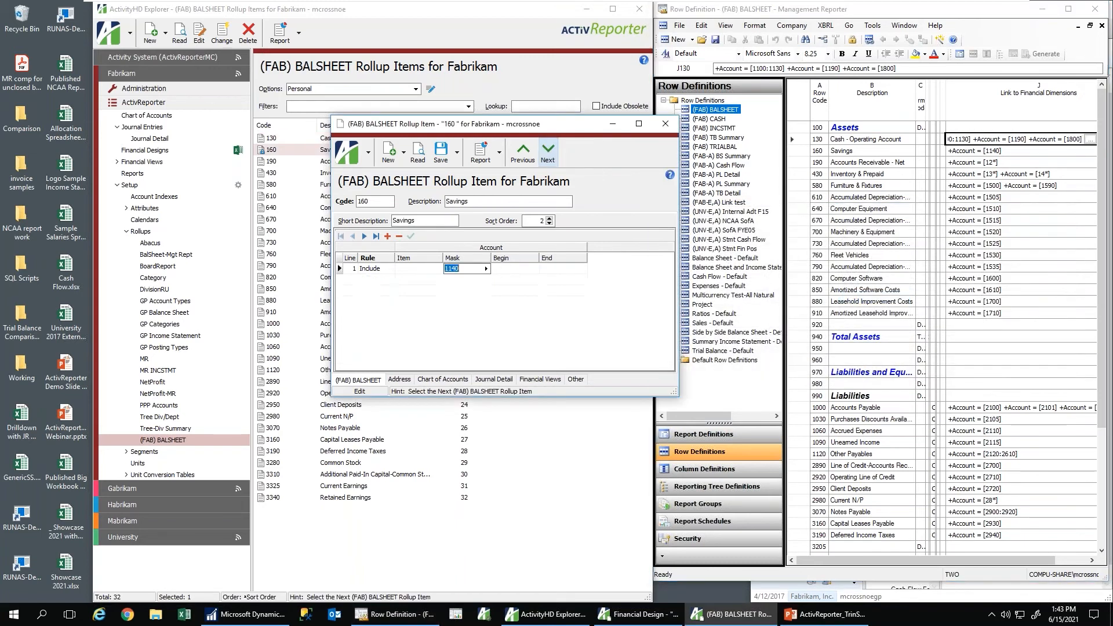
left_click(549, 156)
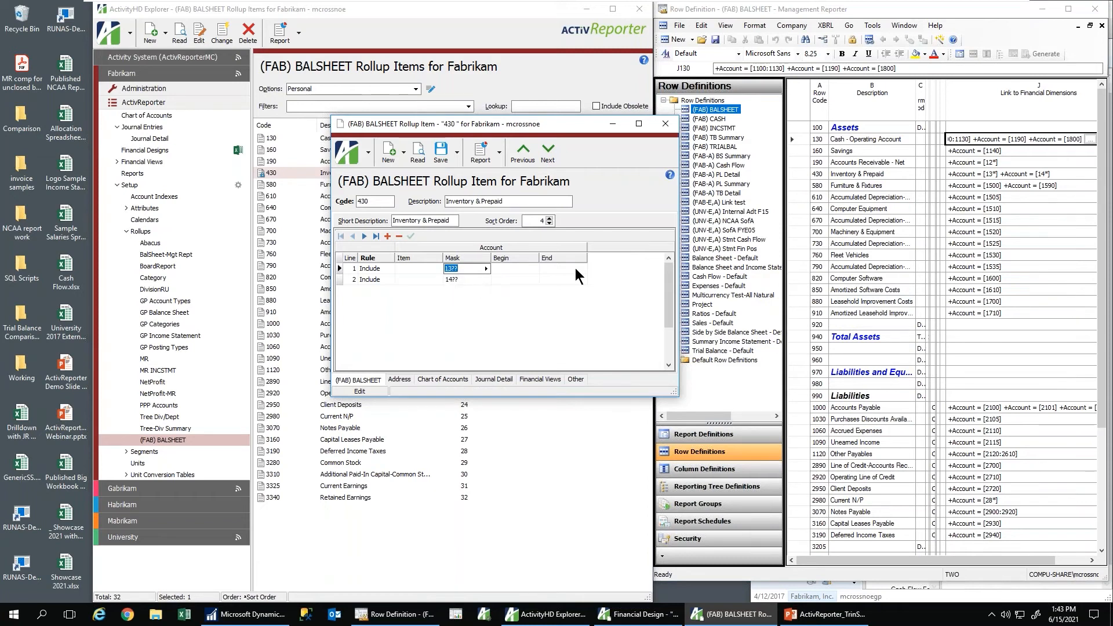
left_click(1012, 173)
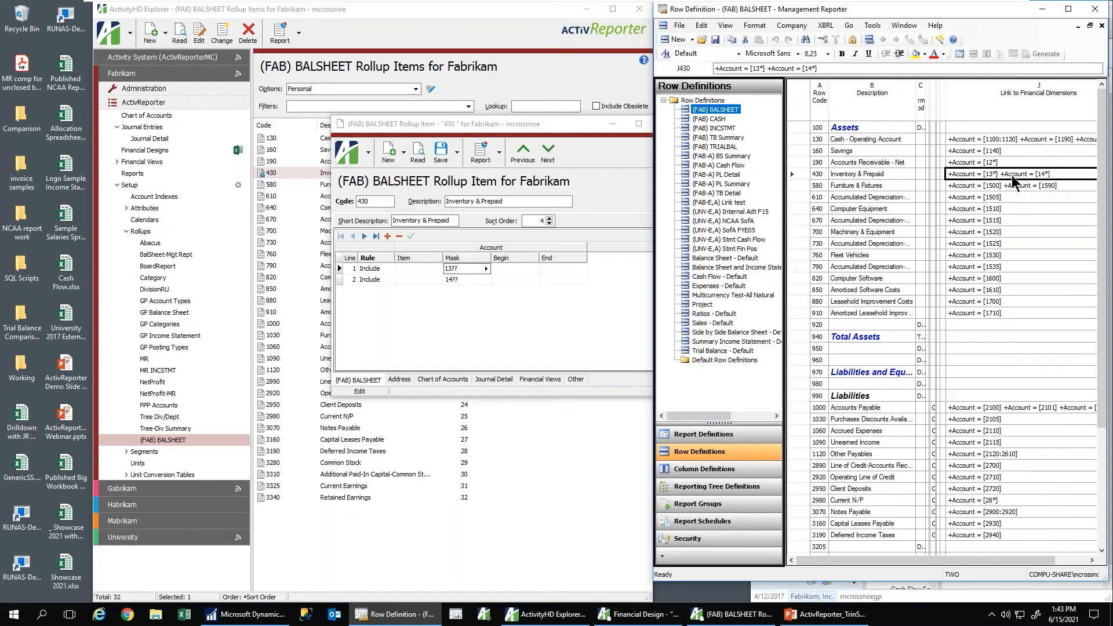
left_click(545, 129)
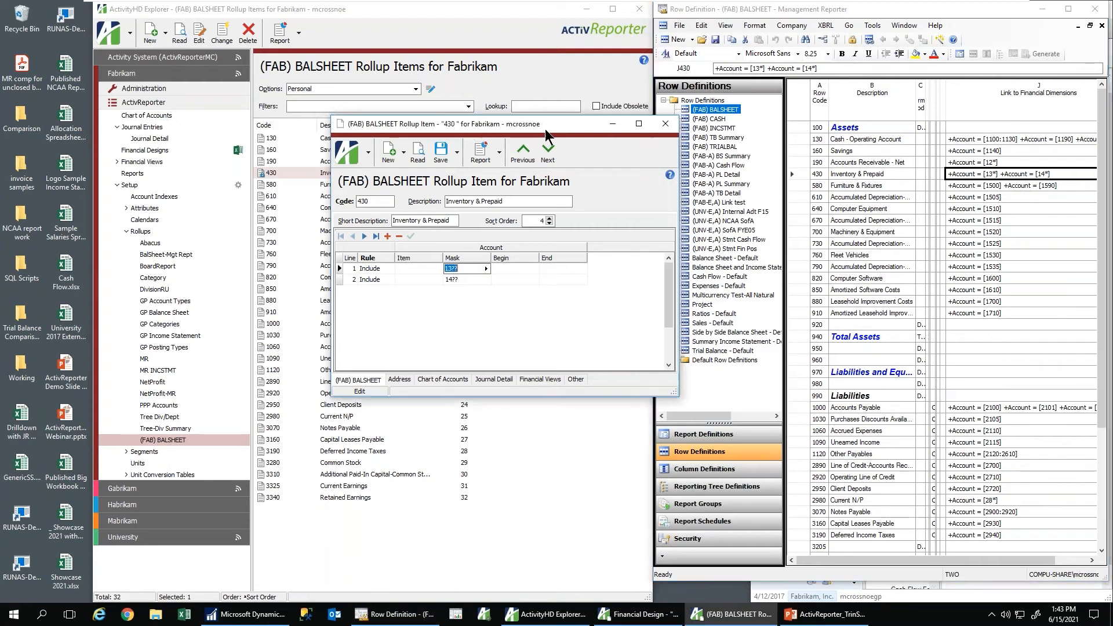
left_click(666, 124)
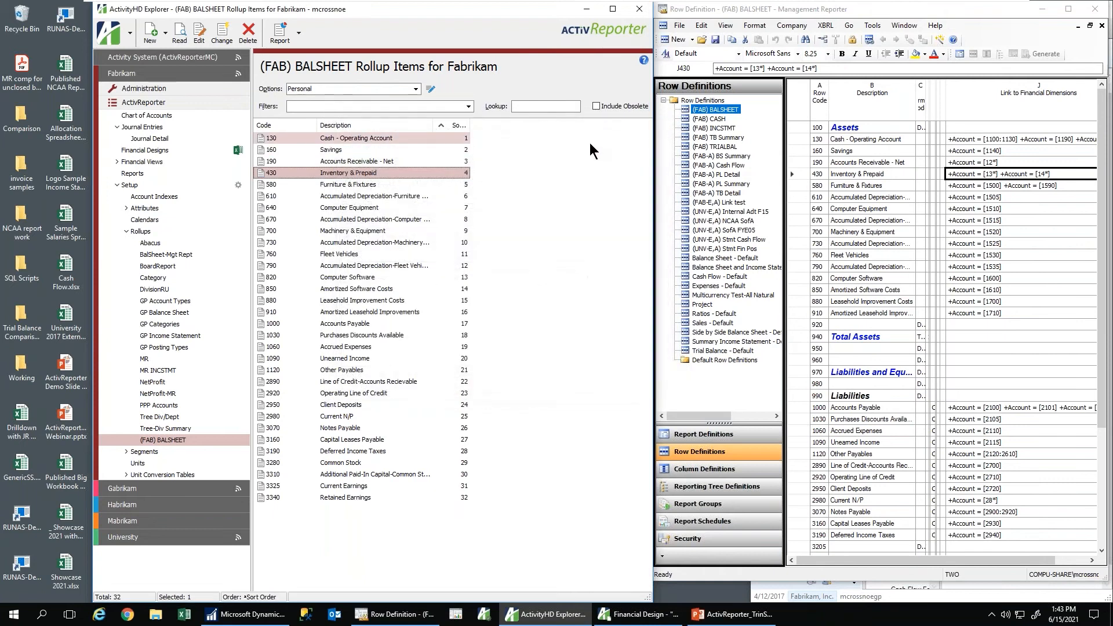
Step: Open the First Financial design's workbook from Fabrikam's financial designs for editing, accepting the April 2017 options
mouse_move(377, 590)
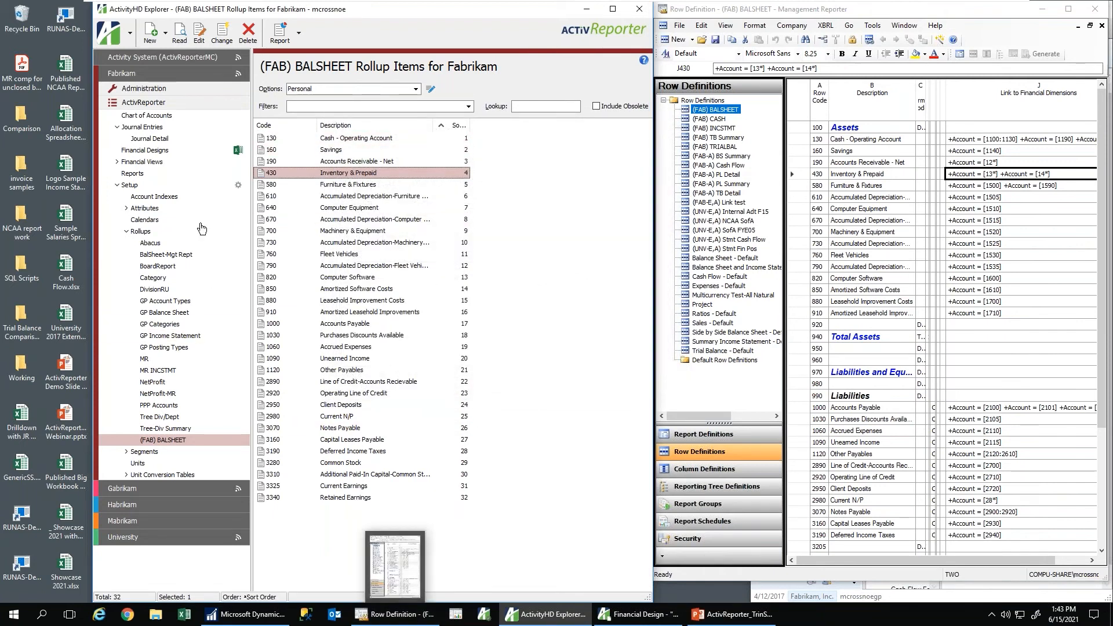
left_click(162, 152)
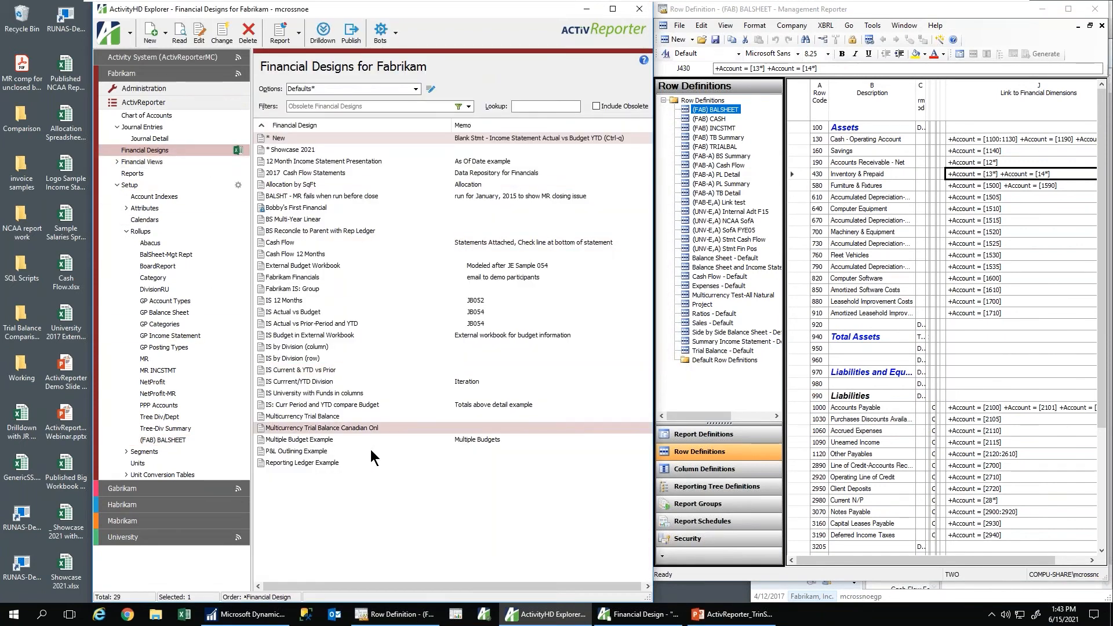
left_click(294, 210)
double_click(294, 210)
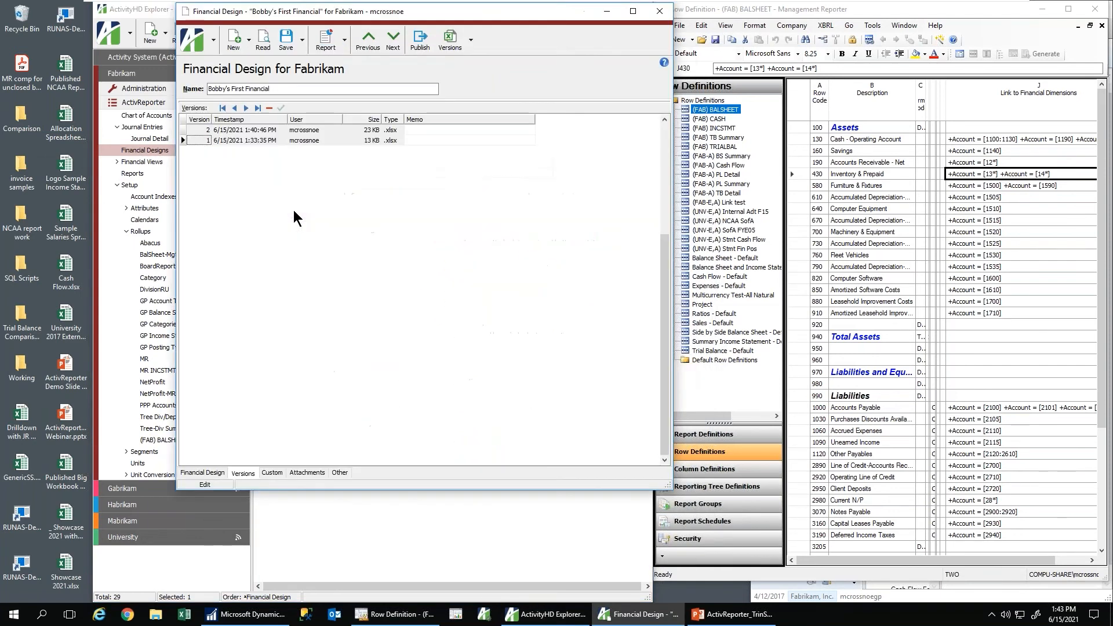
left_click(201, 472)
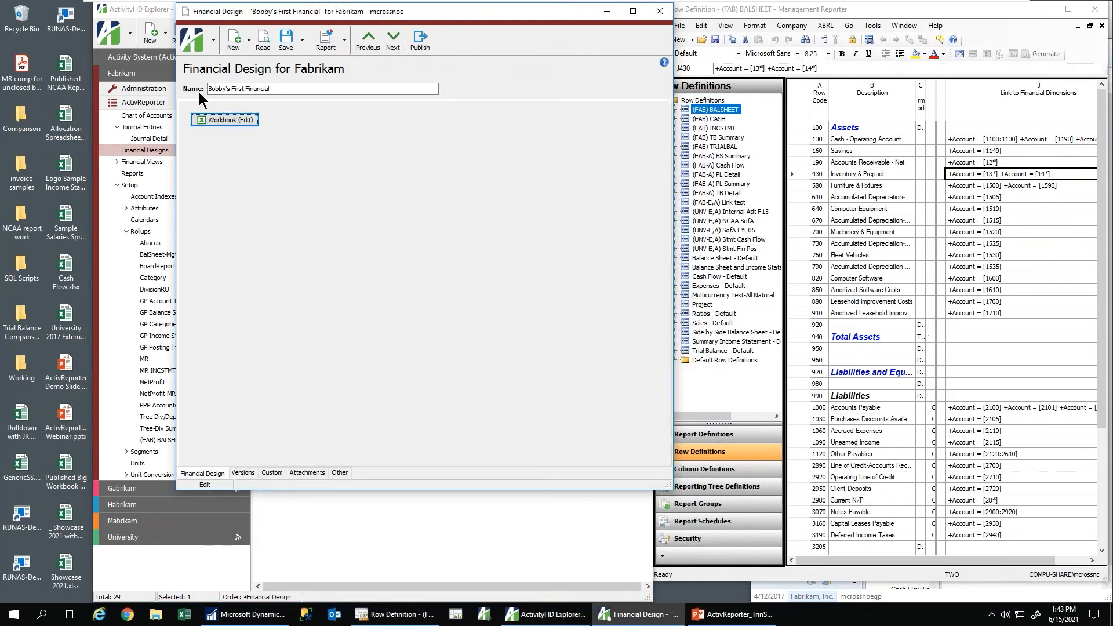
left_click(210, 122)
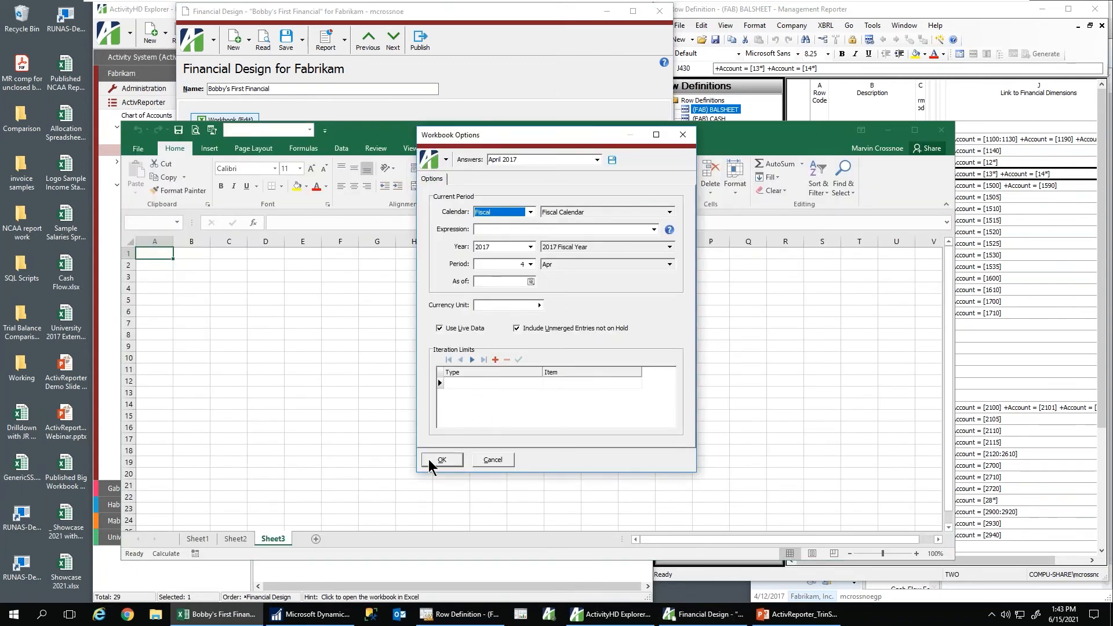
left_click(440, 459)
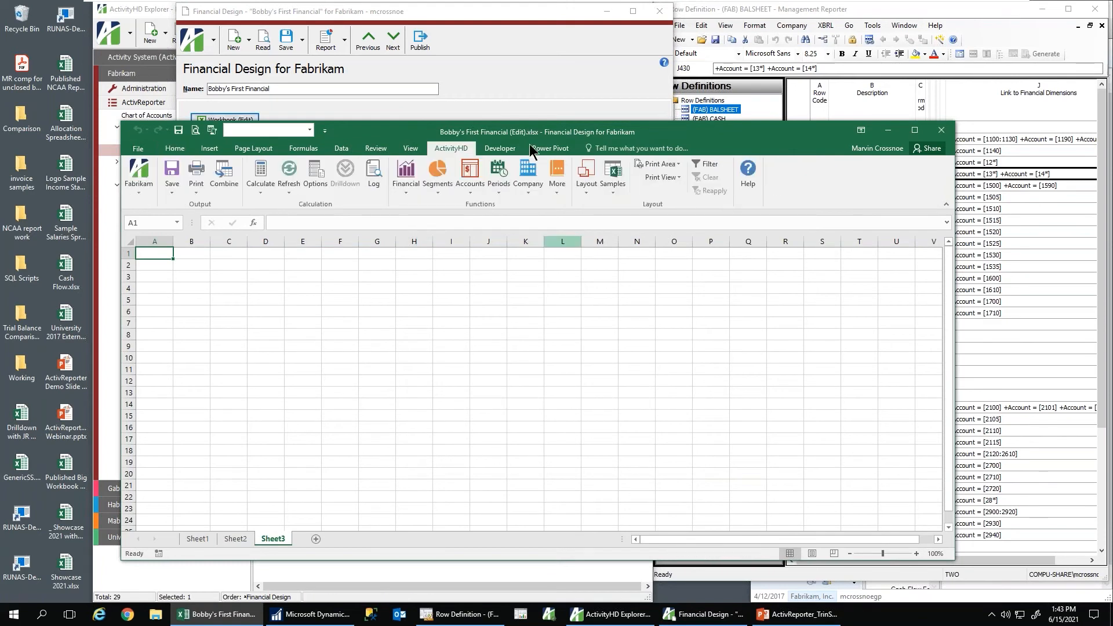
left_click_drag(531, 133, 531, 61)
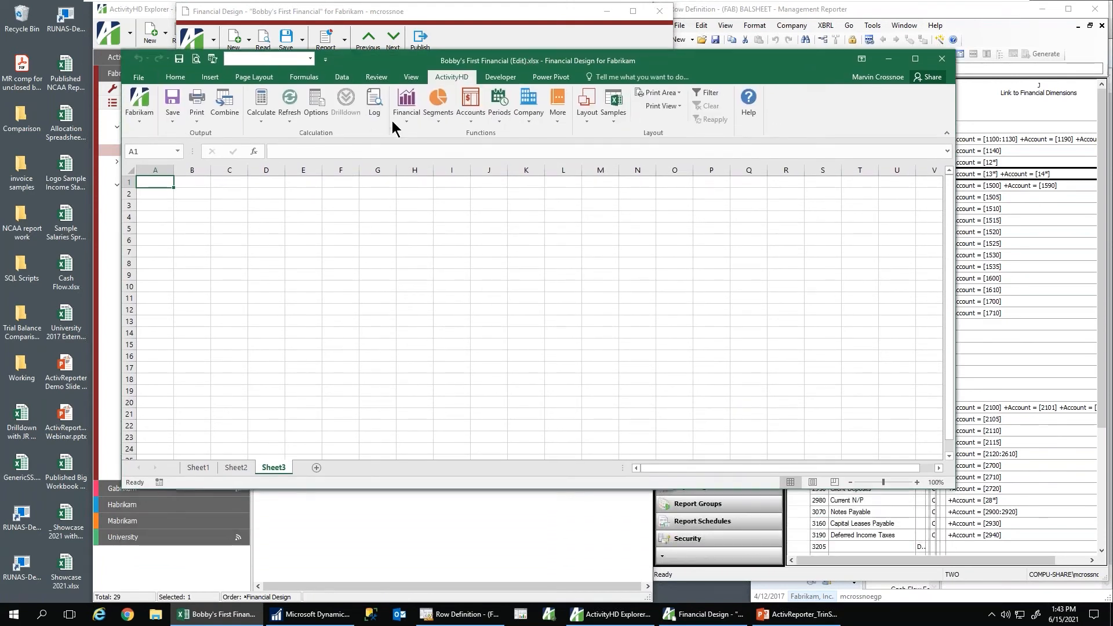
Step: Insert the Balance Sheet Current vs Previous Year layout on Sheet3 using (FAB) BALSHEET as the financial items, and select the Group Header cell
left_click(584, 119)
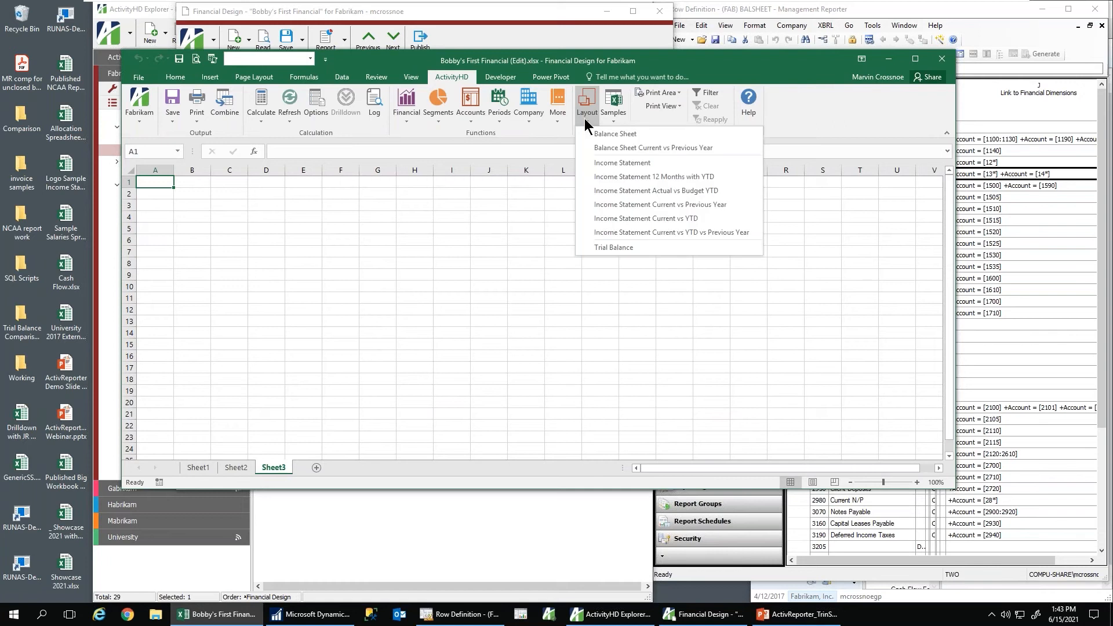
left_click(619, 150)
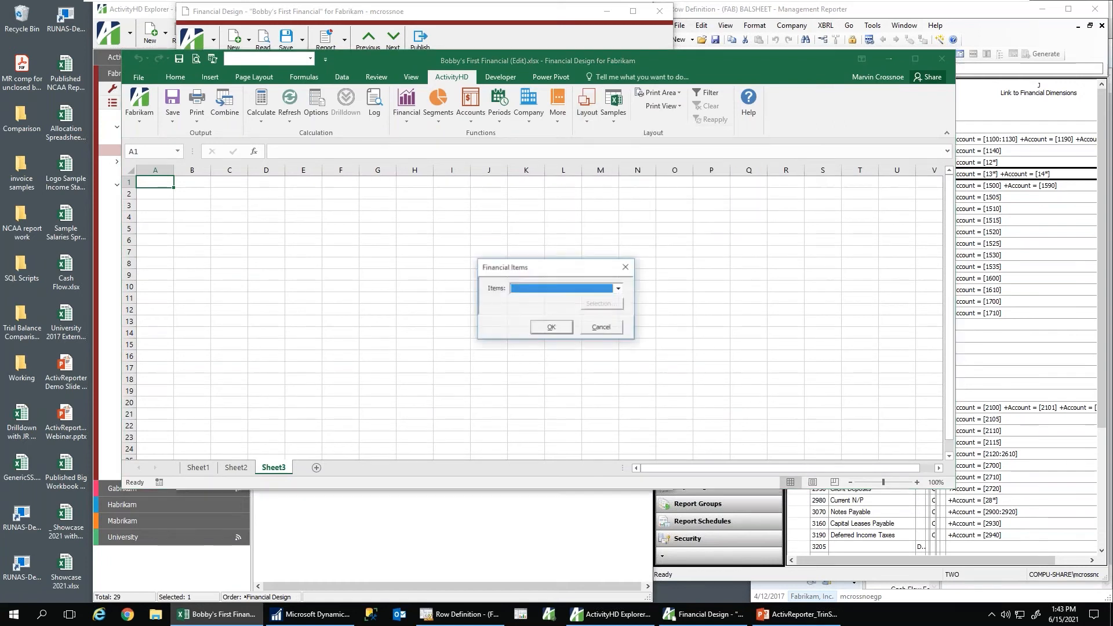
left_click(621, 288)
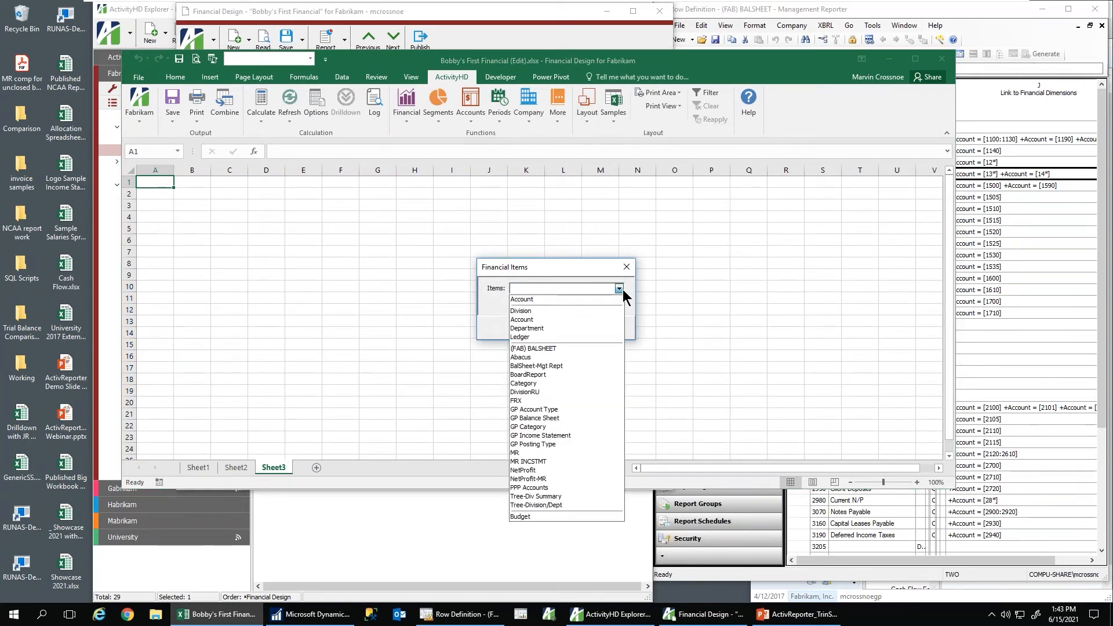
left_click(557, 349)
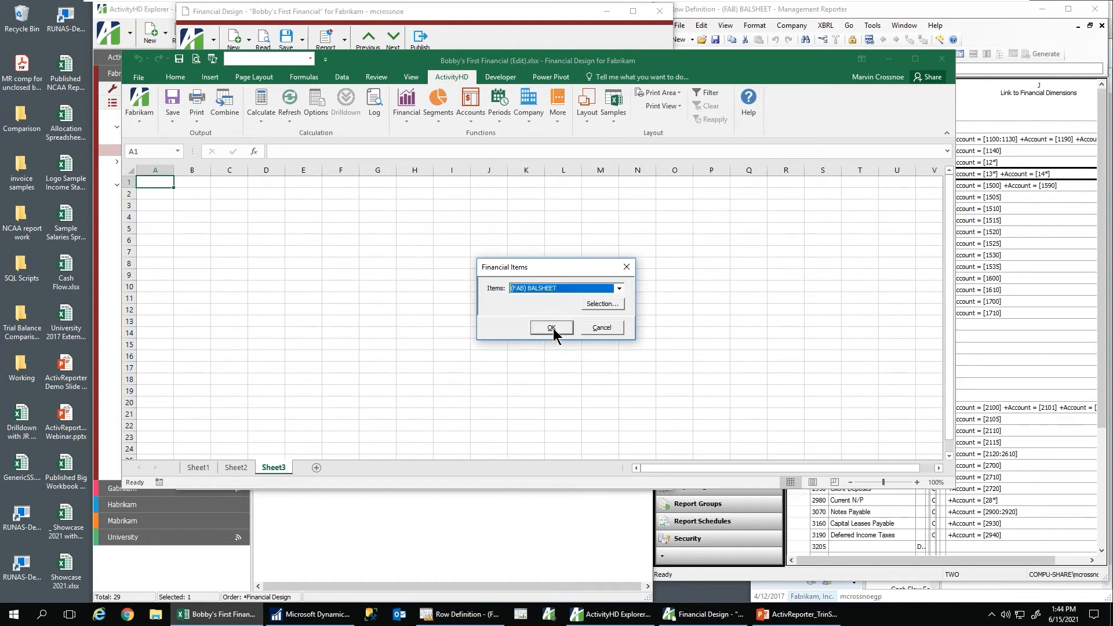
left_click(553, 329)
left_click(564, 352)
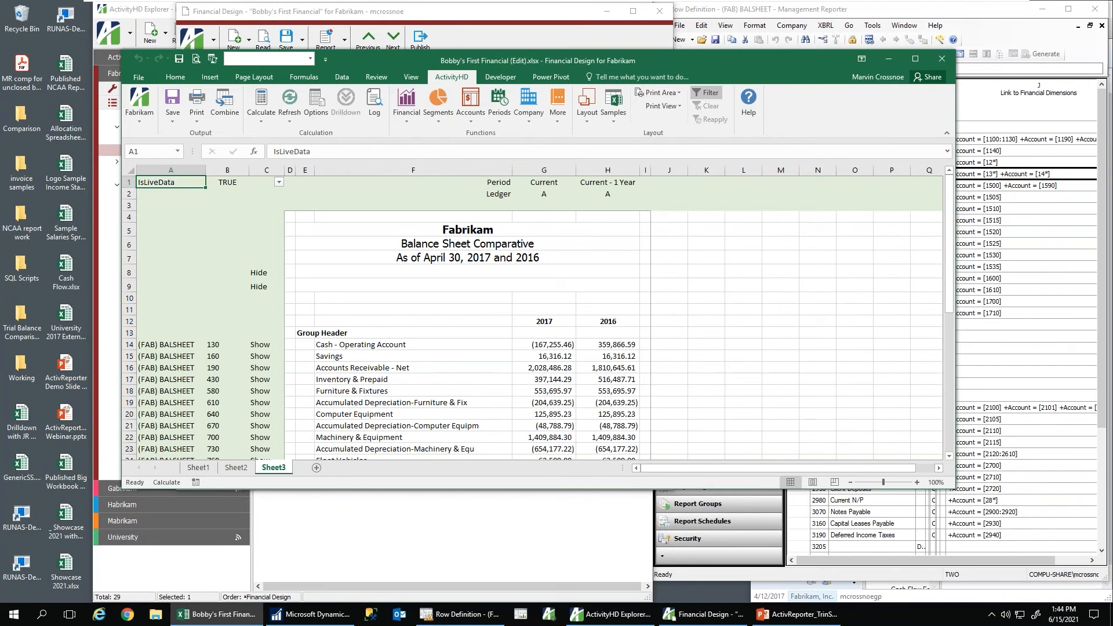
left_click(308, 333)
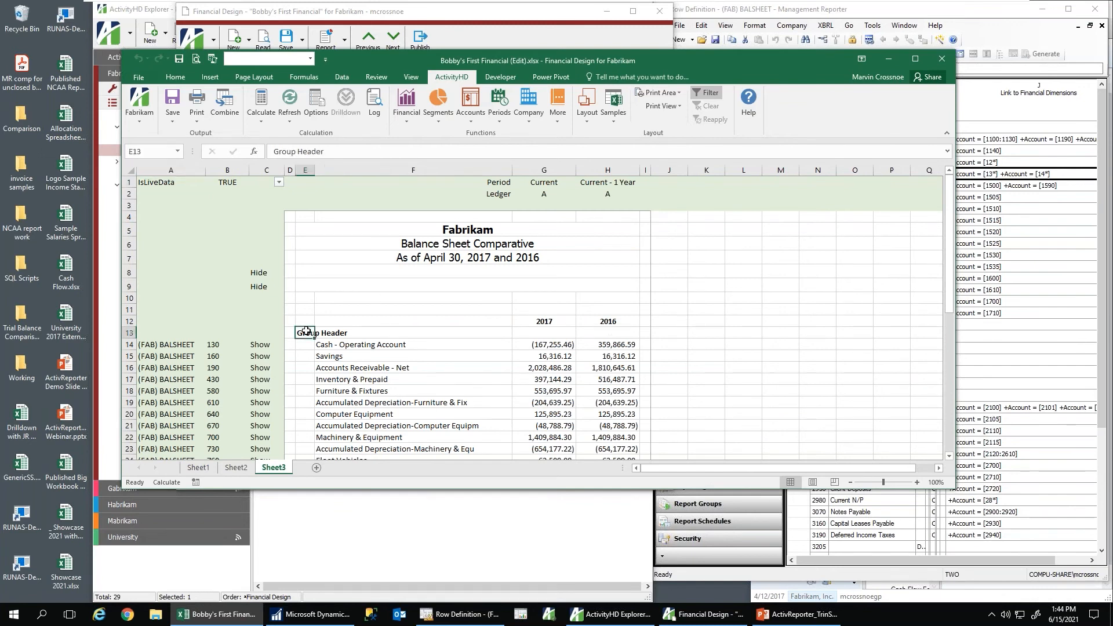
Step: Replace the Group Header text above the Cash - Operating Account row on Sheet3 with "Assets"
key("Down")
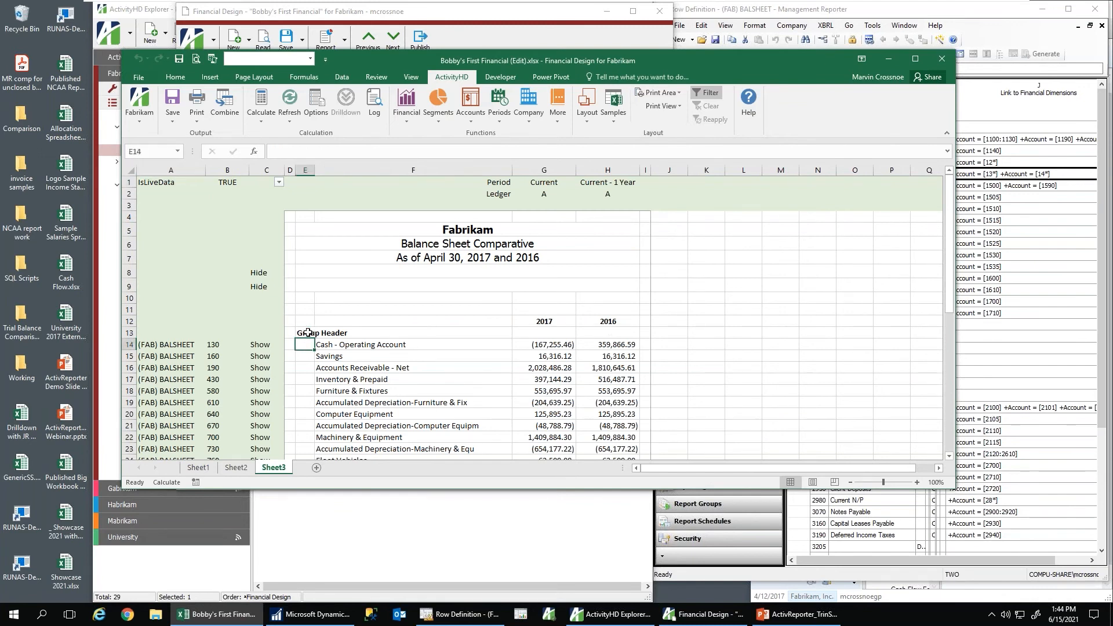
left_click(303, 332)
type("Assets")
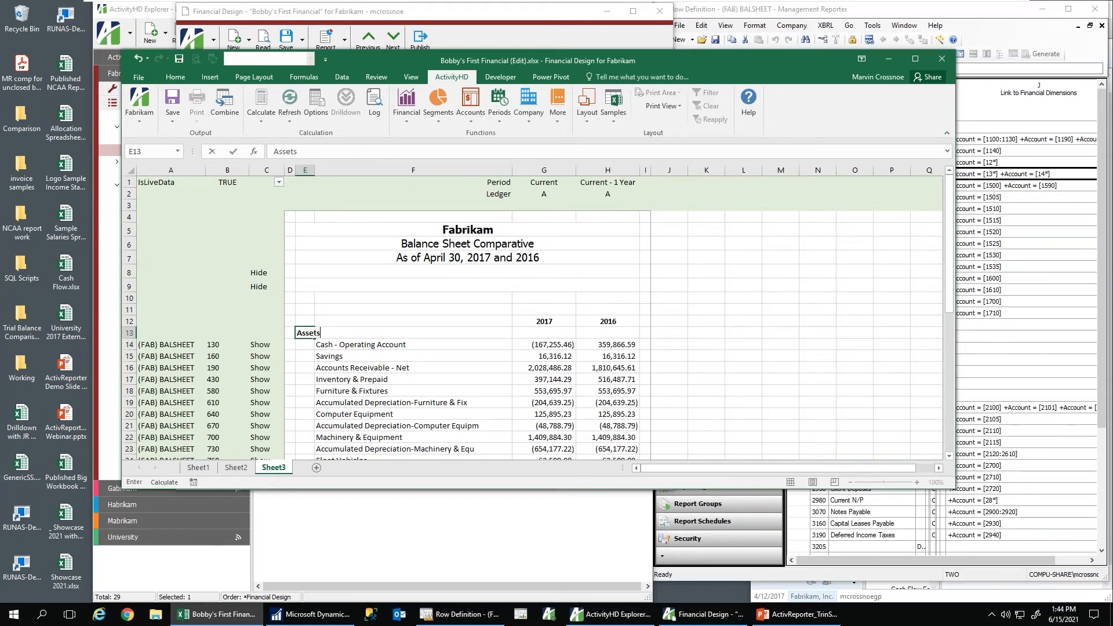
key("Tab")
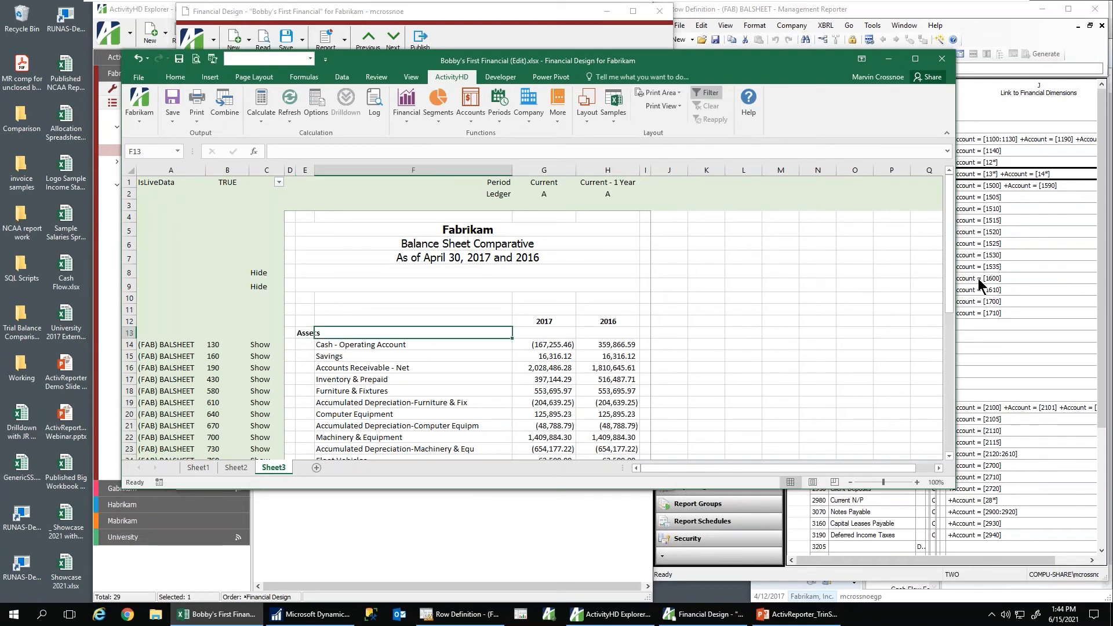
Step: Compare the Assets heading with the heading and total rows of the Management Reporter row definition, and close Management Reporter without saving
left_click_drag(956, 278, 763, 278)
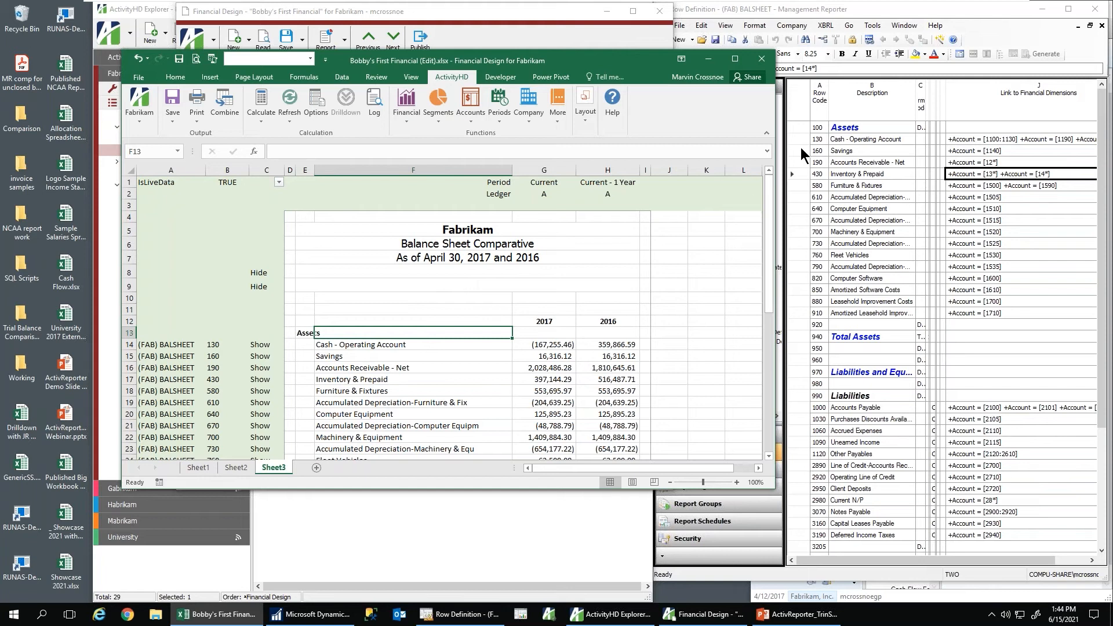
left_click(822, 126)
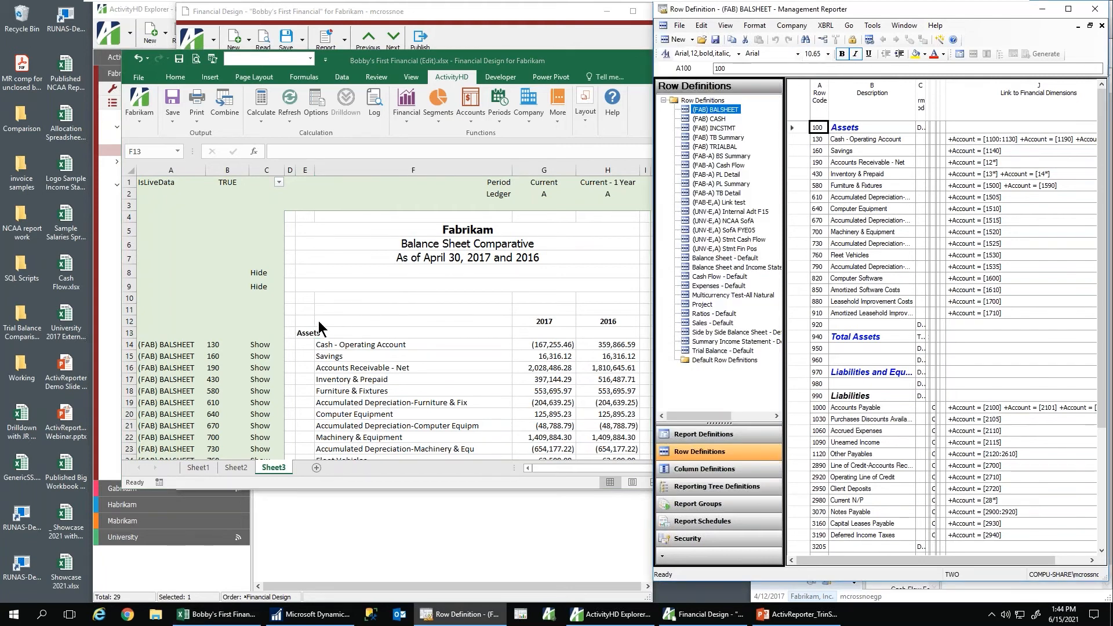
left_click(305, 332)
left_click_drag(318, 335, 311, 335)
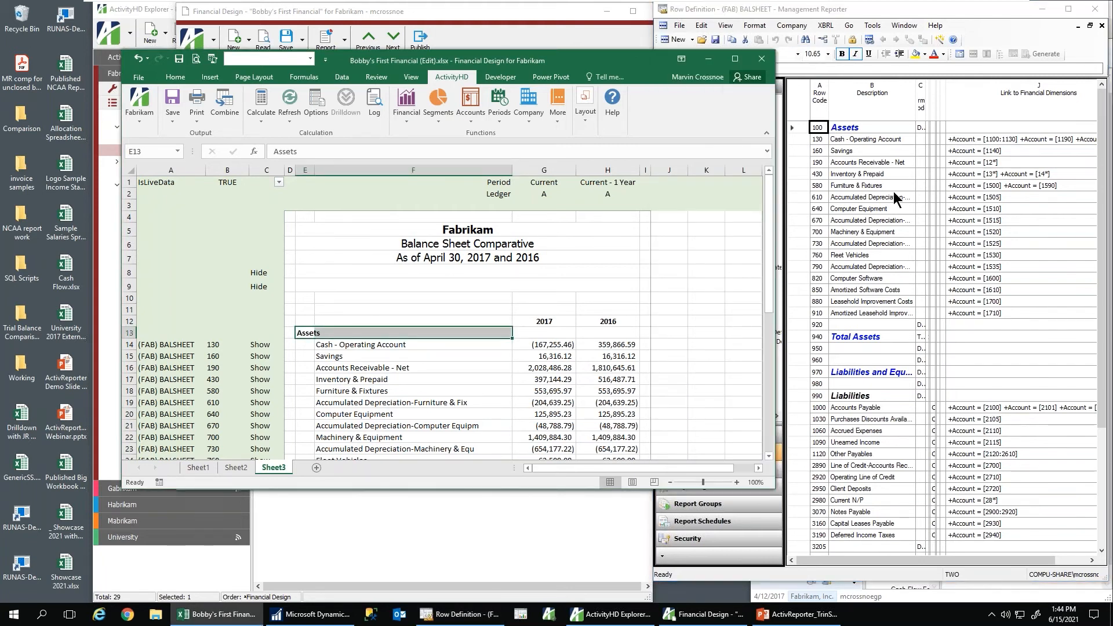
left_click(847, 128)
left_click(882, 127)
left_click_drag(802, 322, 983, 395)
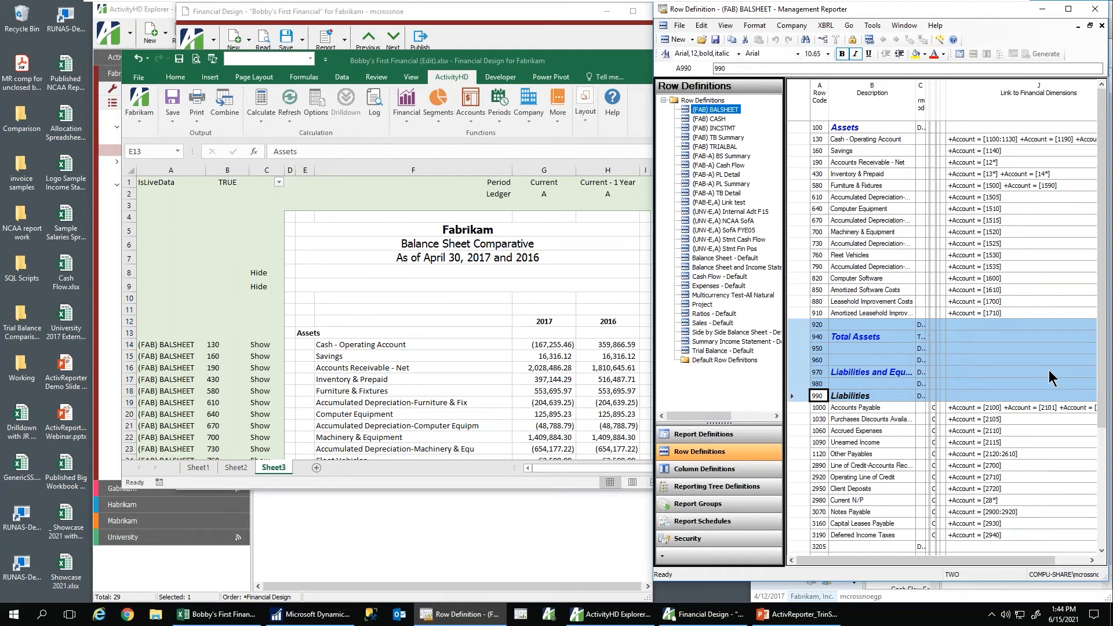
left_click(1091, 11)
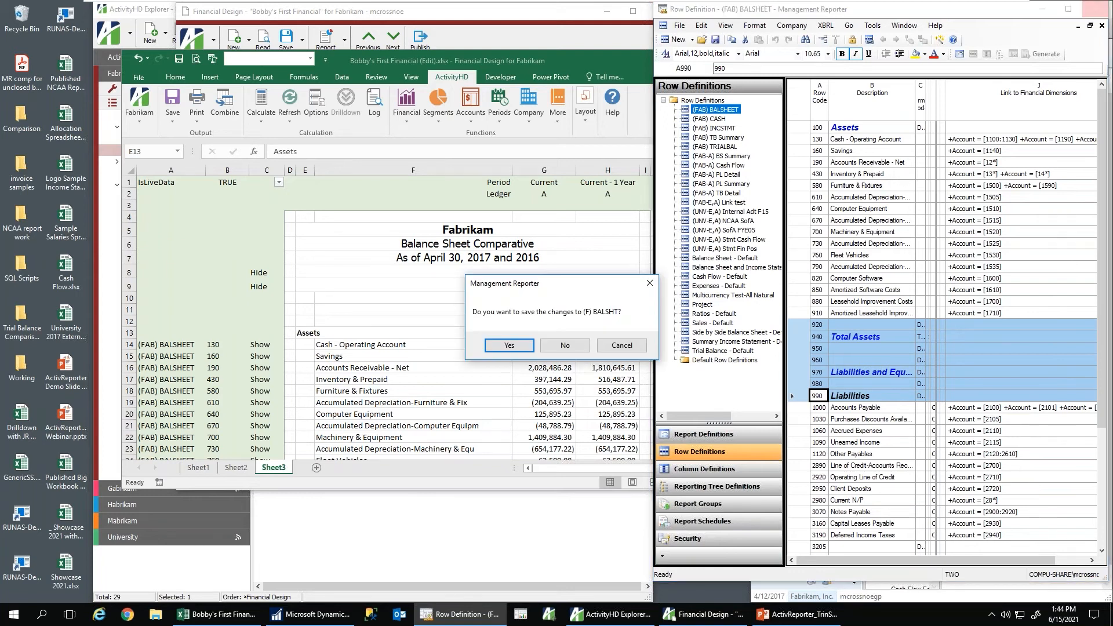
left_click(554, 349)
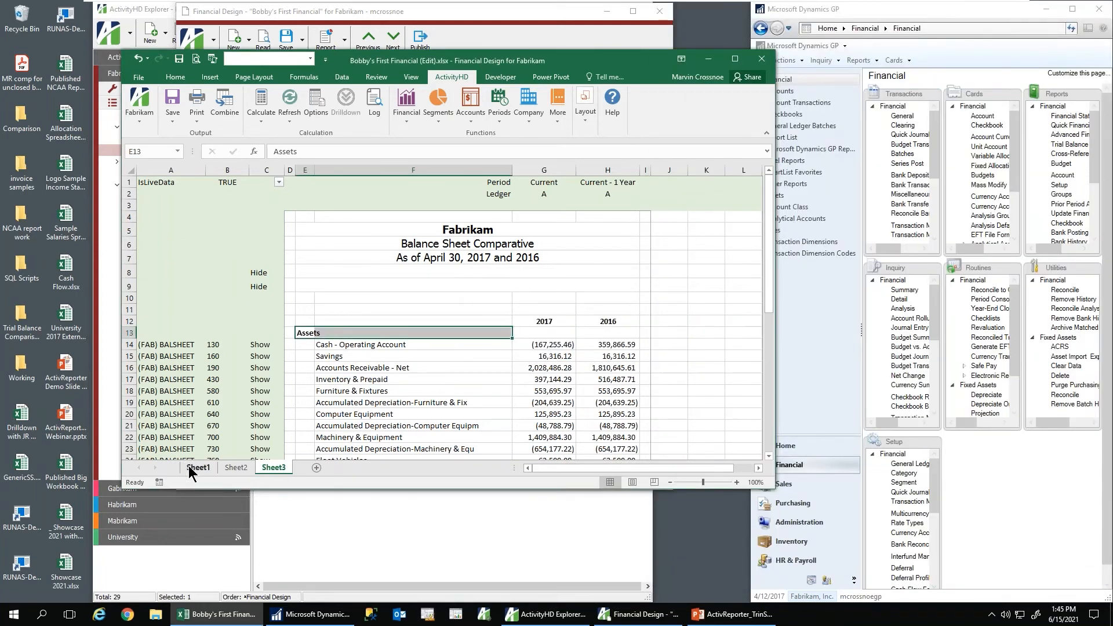
Step: Review Sheet1, Sheet2 and Sheet3 of the First Financial workbook, and close the workbook with its changes saved
left_click(196, 468)
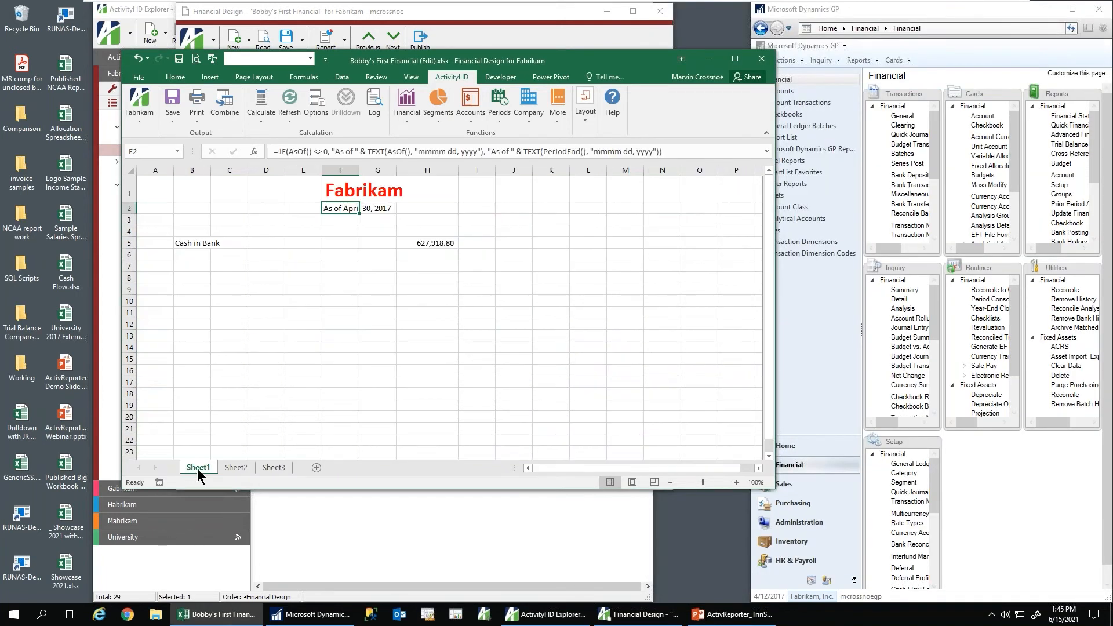
left_click(236, 468)
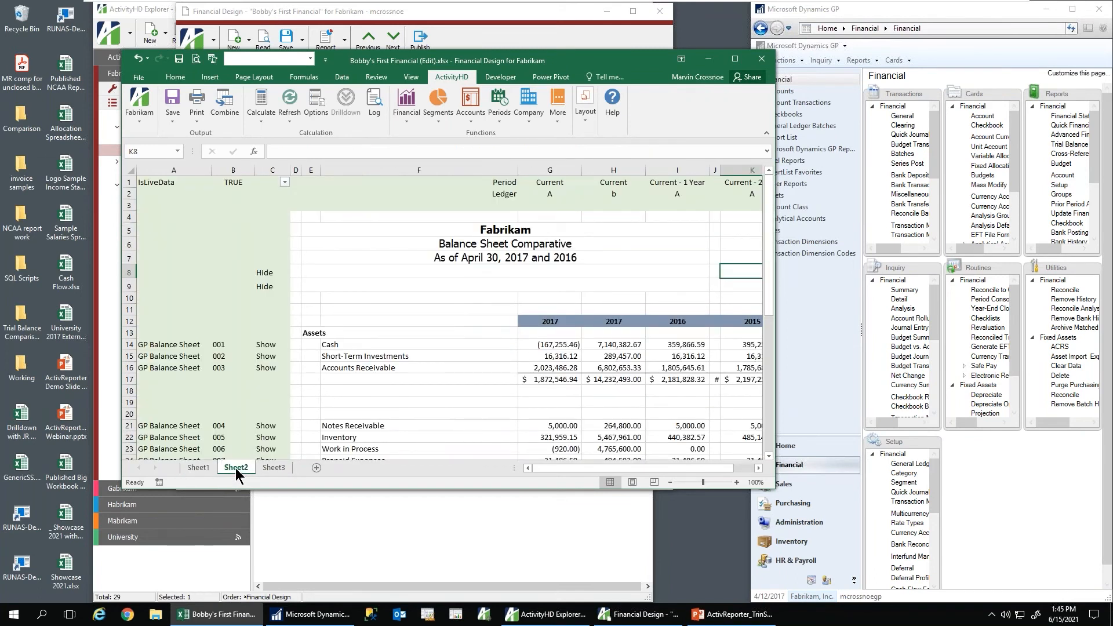
left_click(272, 469)
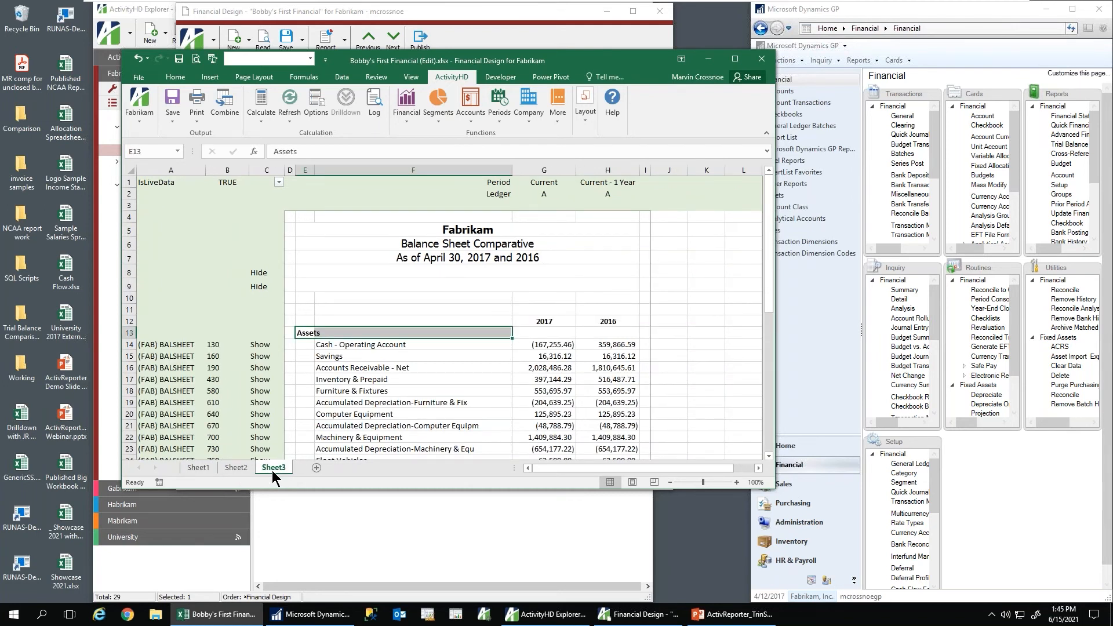
left_click(765, 60)
left_click(500, 322)
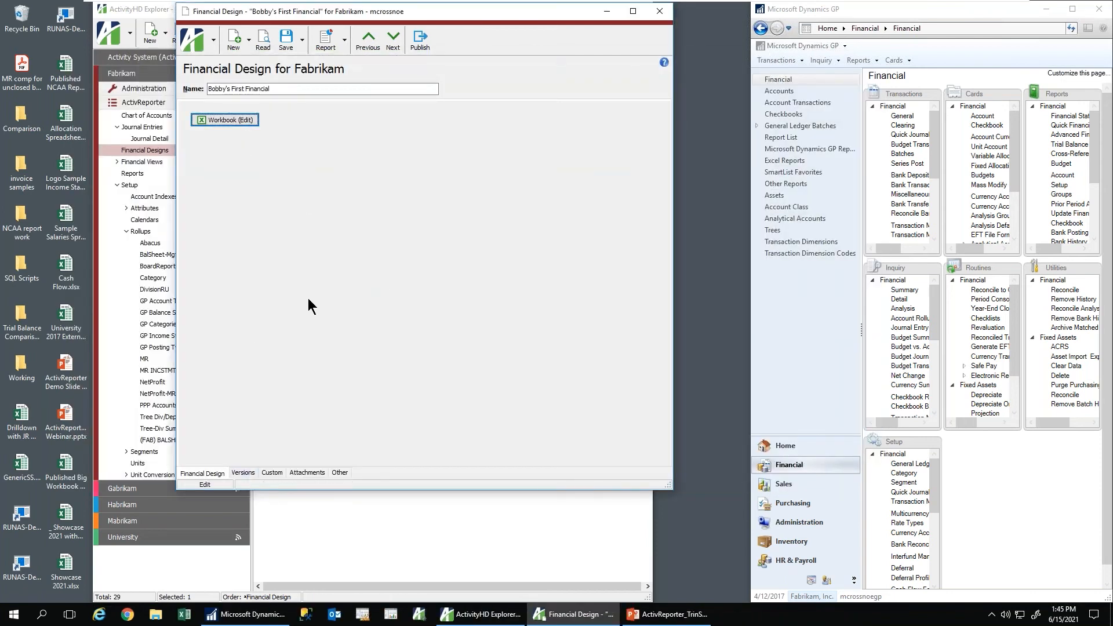
Step: Examine the saved workbook versions of the First Financial design, and close the design
left_click(243, 473)
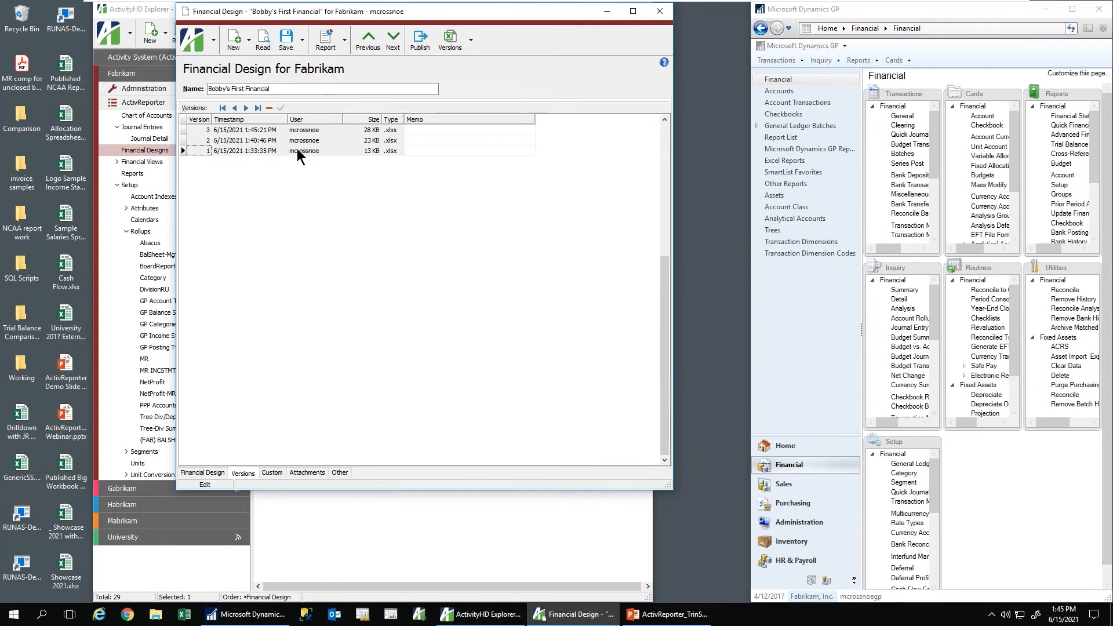
left_click(283, 139)
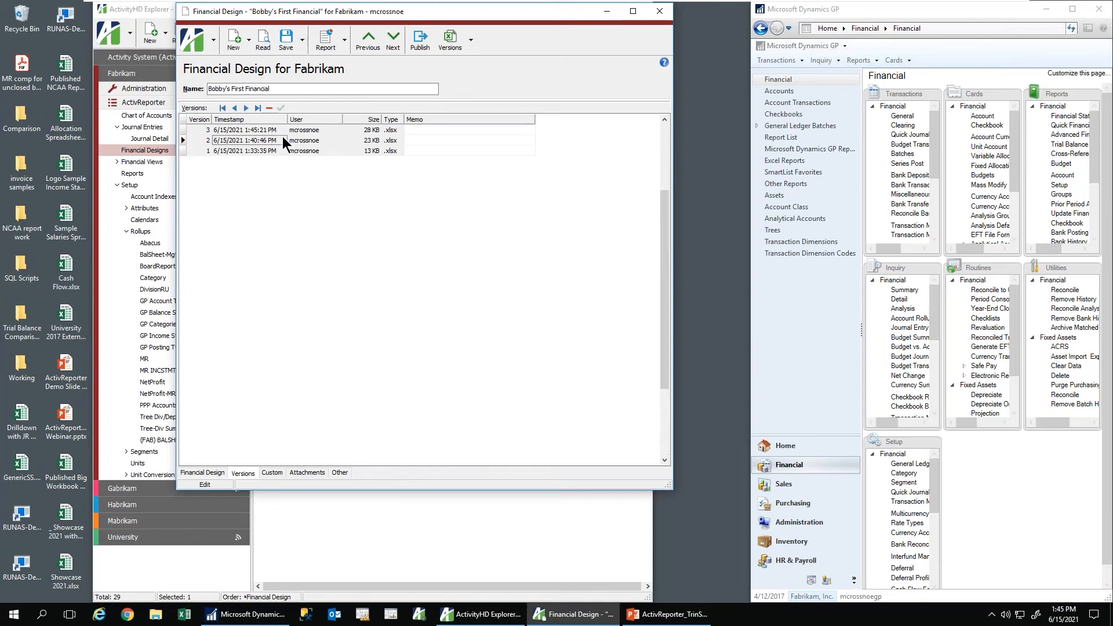
left_click(277, 130)
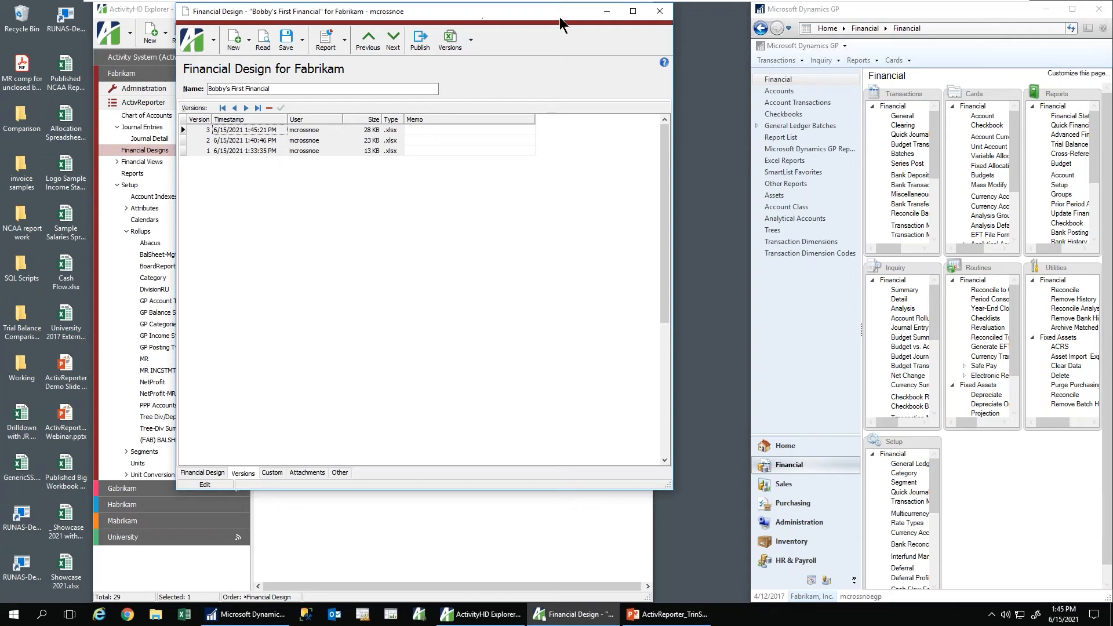
left_click(660, 11)
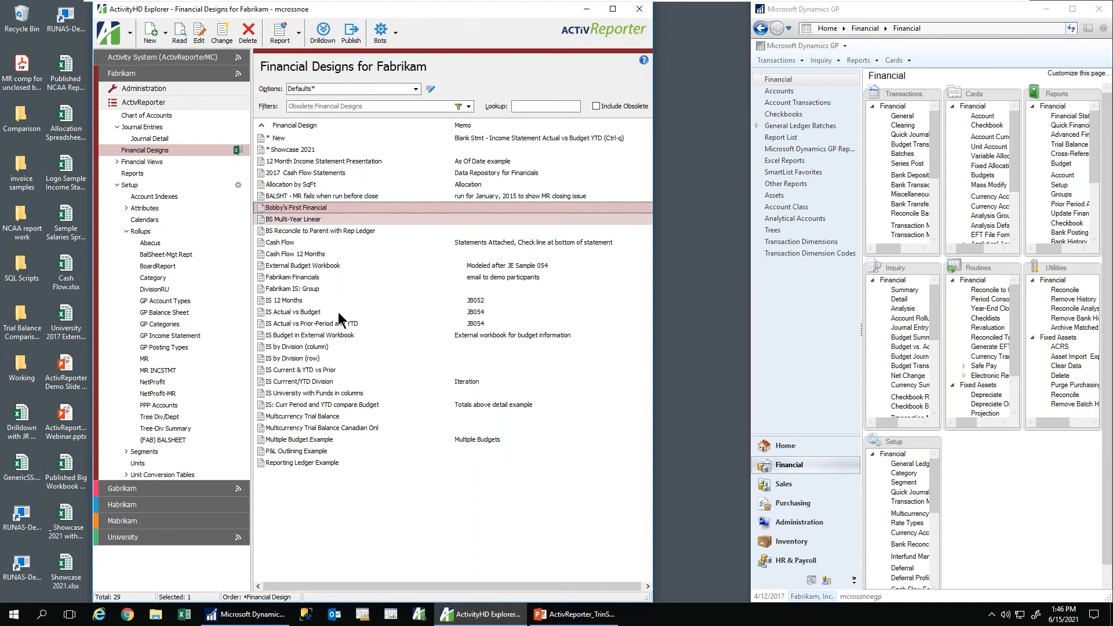
Step: Open the IS Current/YTD Division design's workbook for editing with the April 2017 options, and enlarge its window to show the whole statement
left_click(271, 383)
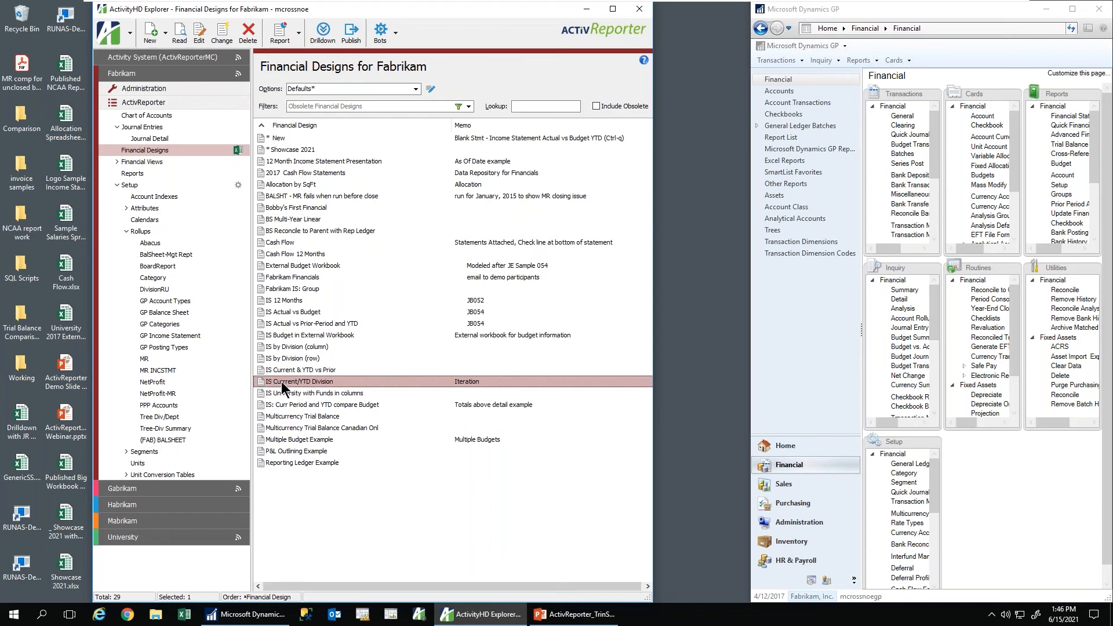
double_click(291, 383)
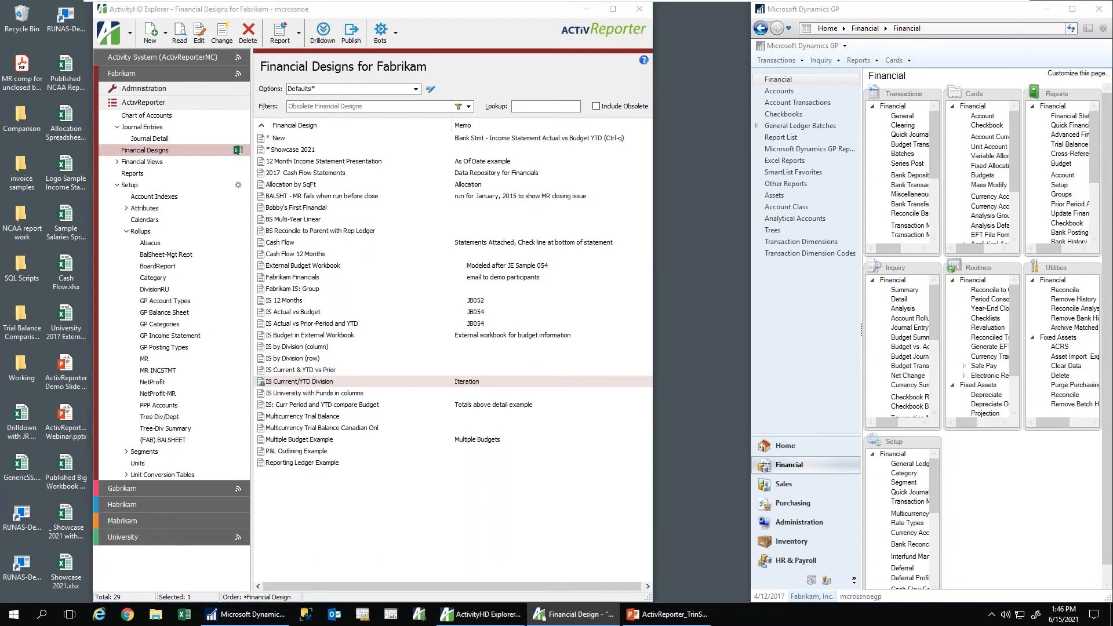
left_click(216, 123)
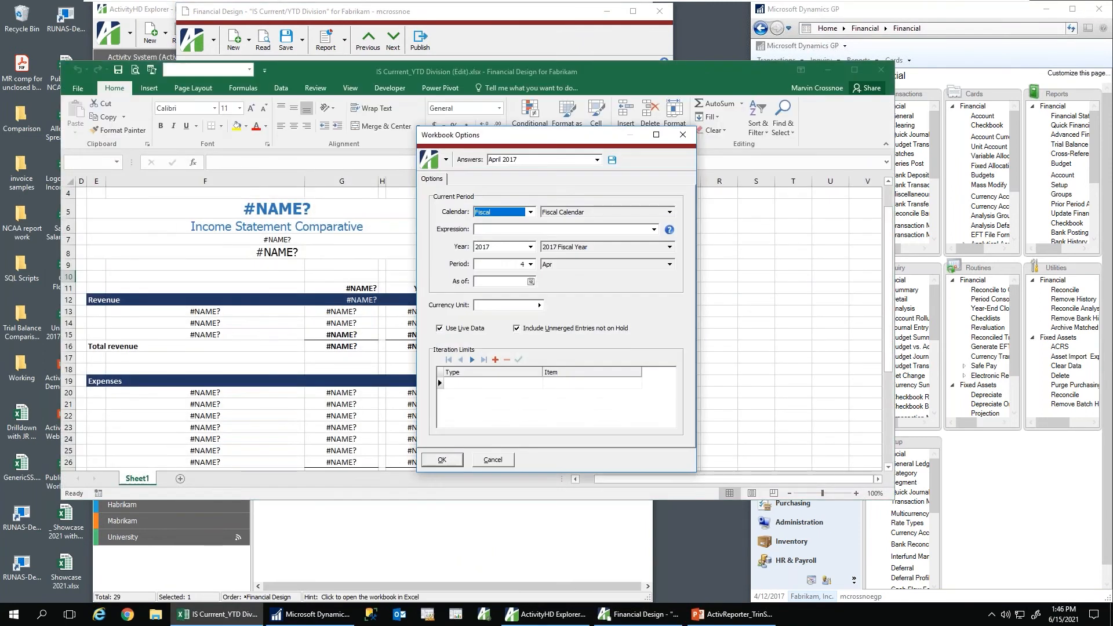
left_click(444, 461)
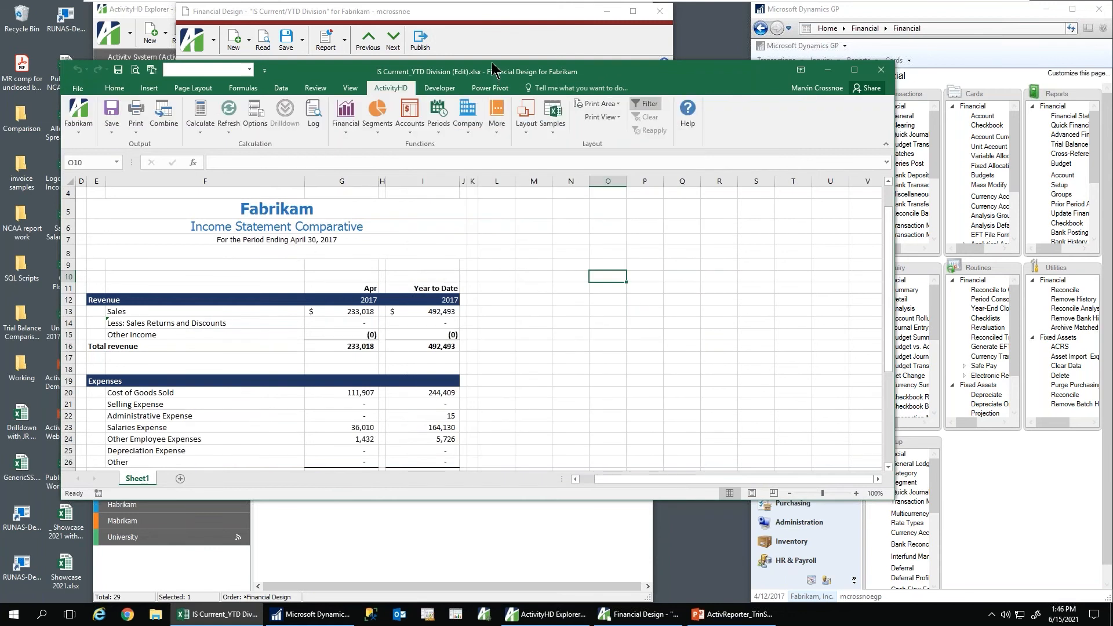
left_click_drag(495, 60, 496, 16)
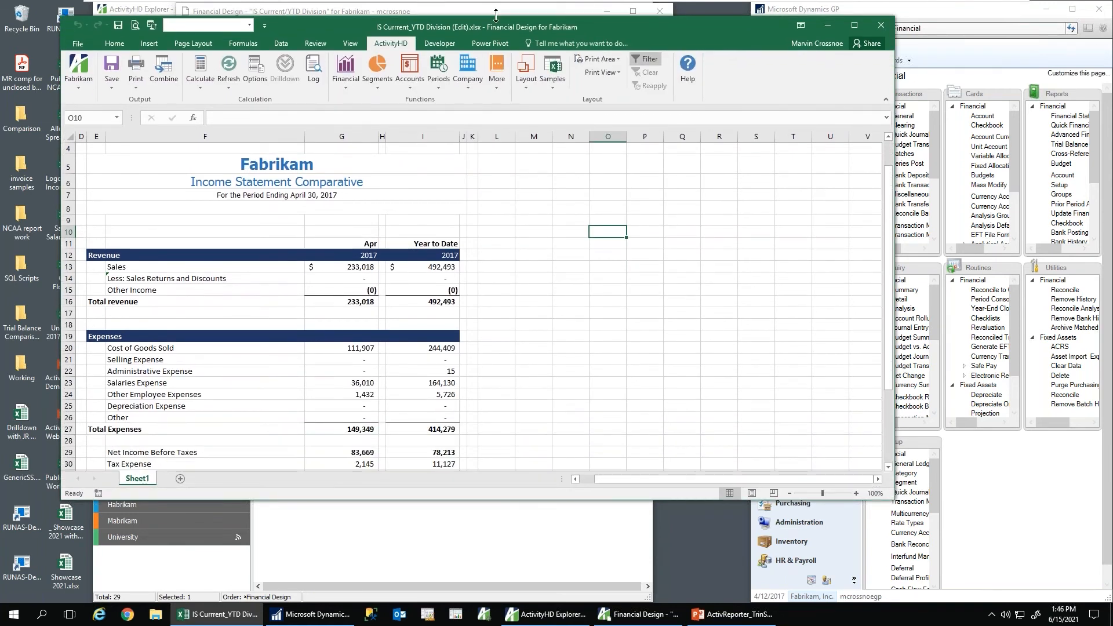
left_click_drag(493, 502, 504, 603)
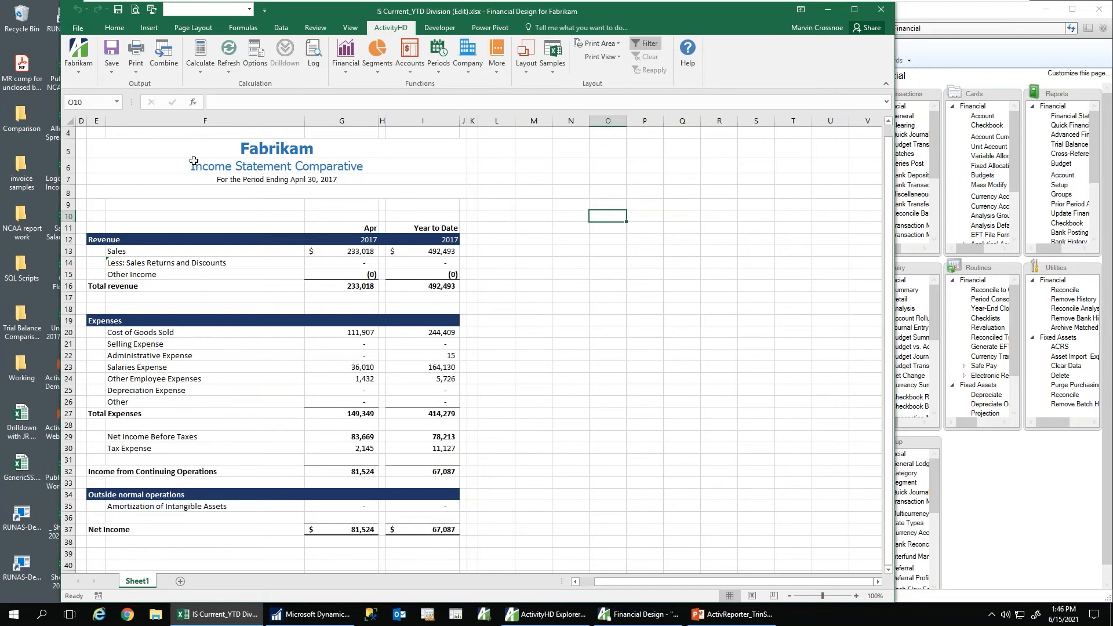
Step: Inspect the company title's formula, drill down into the April Salaries Expense amount, and close the journal detail
left_click(245, 149)
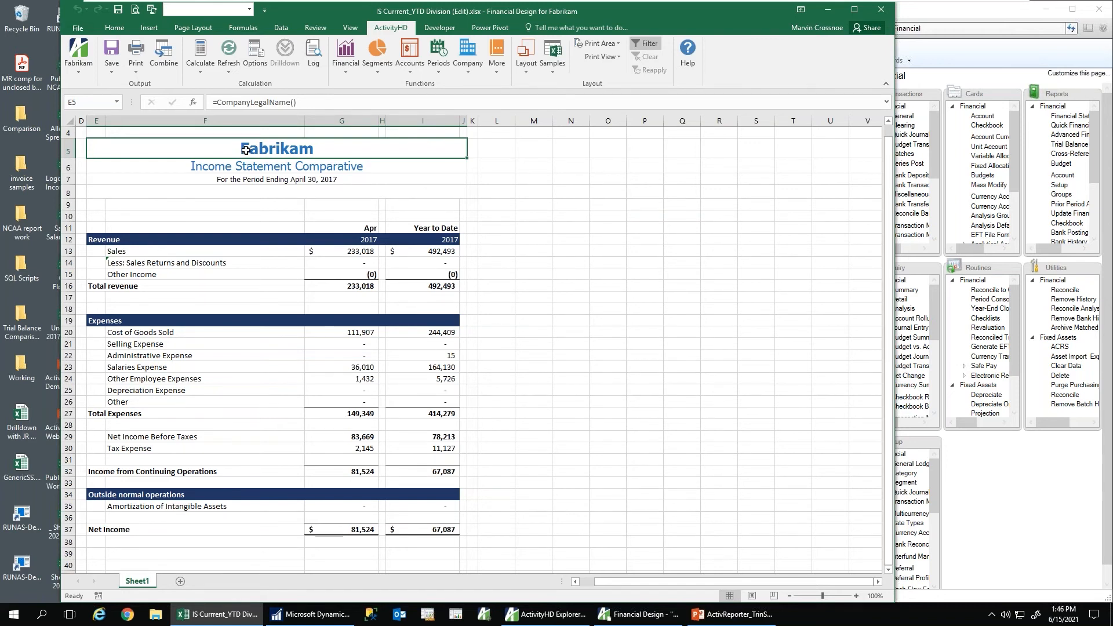
left_click(350, 367)
double_click(375, 368)
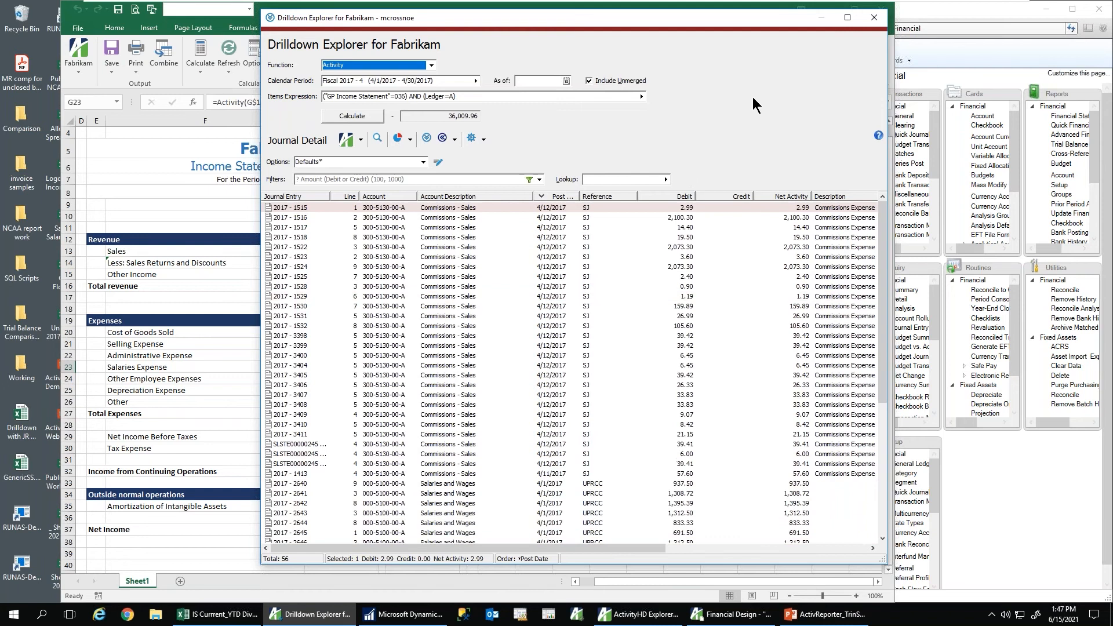
left_click(876, 17)
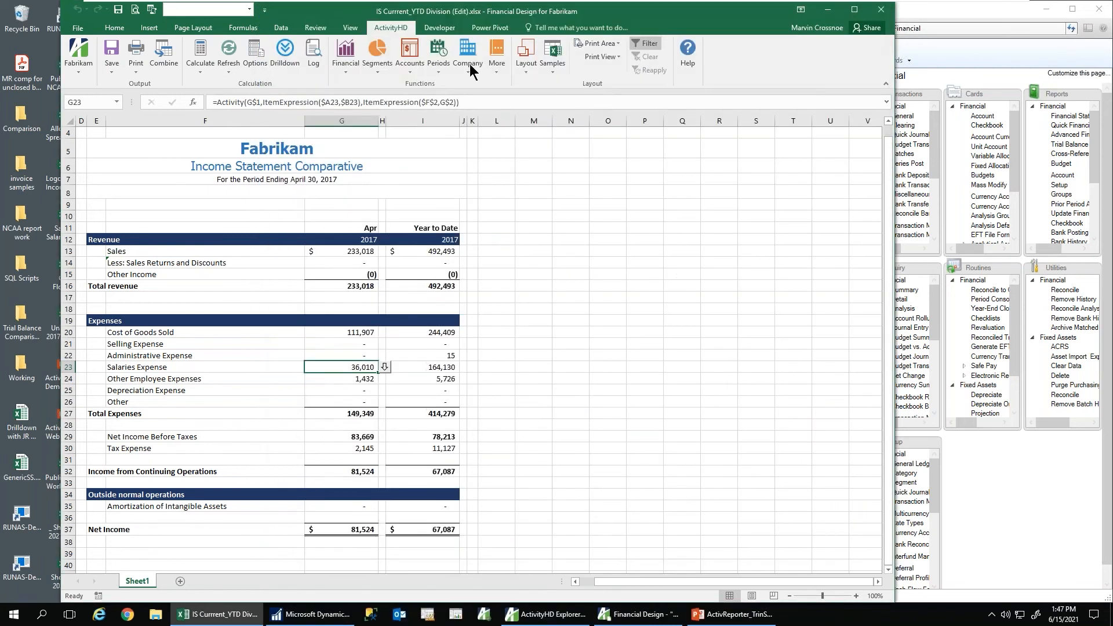
Step: Add an iteration limit of type Division with item 000 to the workbook options and apply it to the income statement
left_click(262, 64)
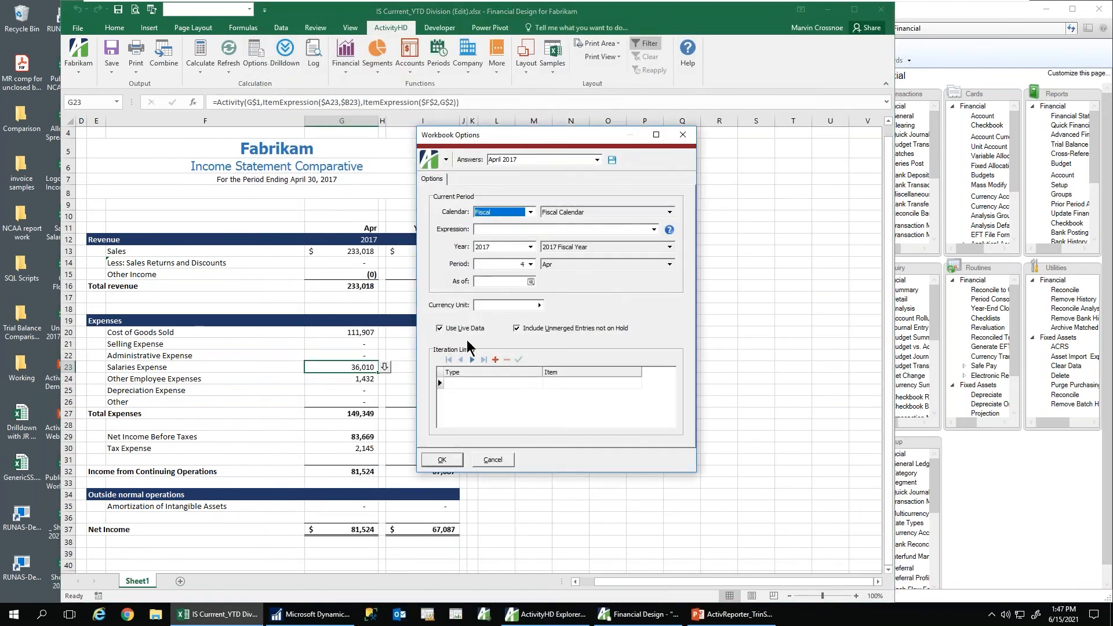
left_click(482, 382)
left_click(537, 383)
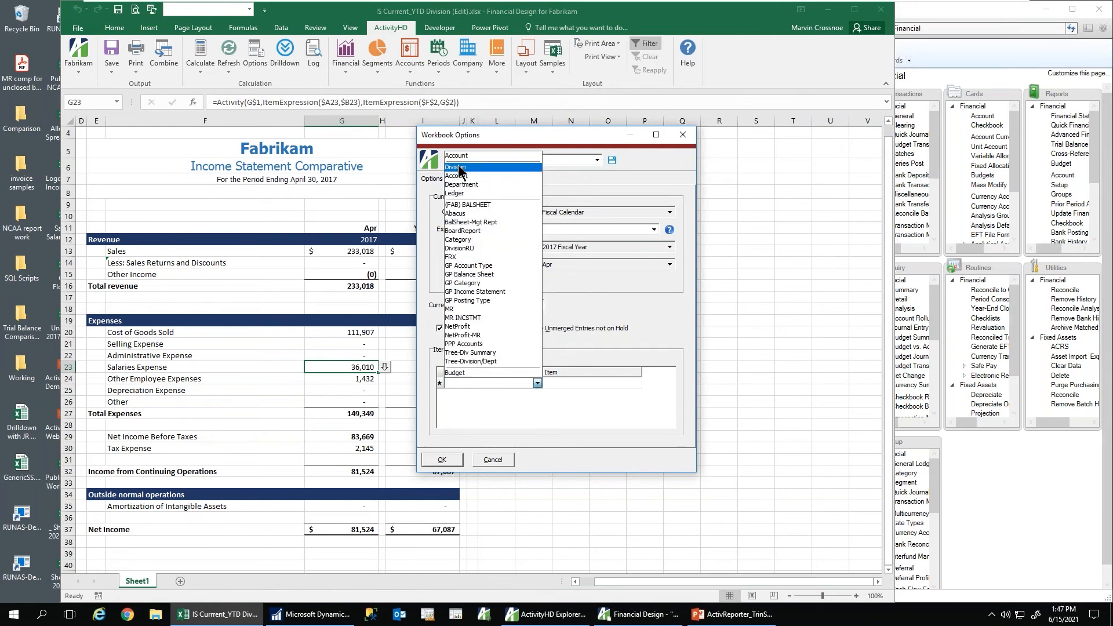
left_click(458, 168)
left_click(558, 382)
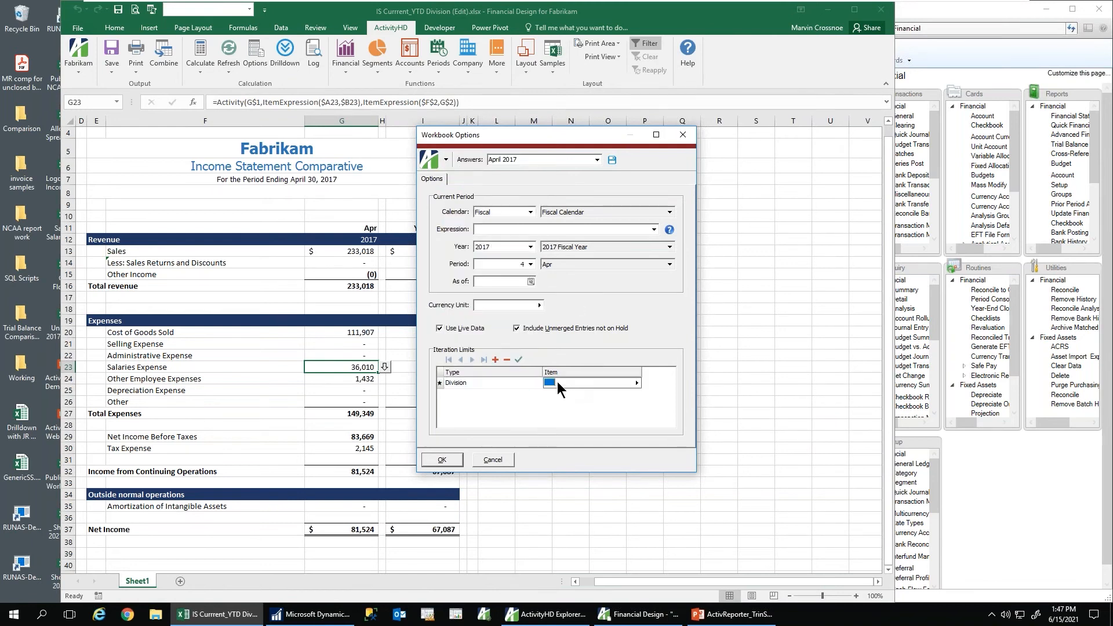
type("000")
key("Tab")
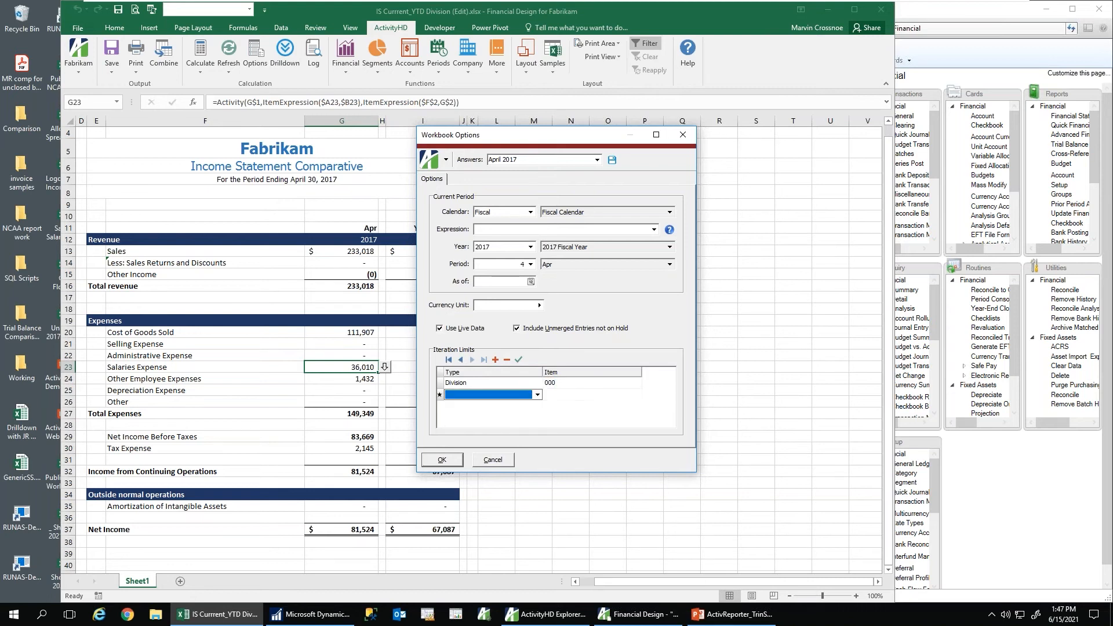
left_click(442, 460)
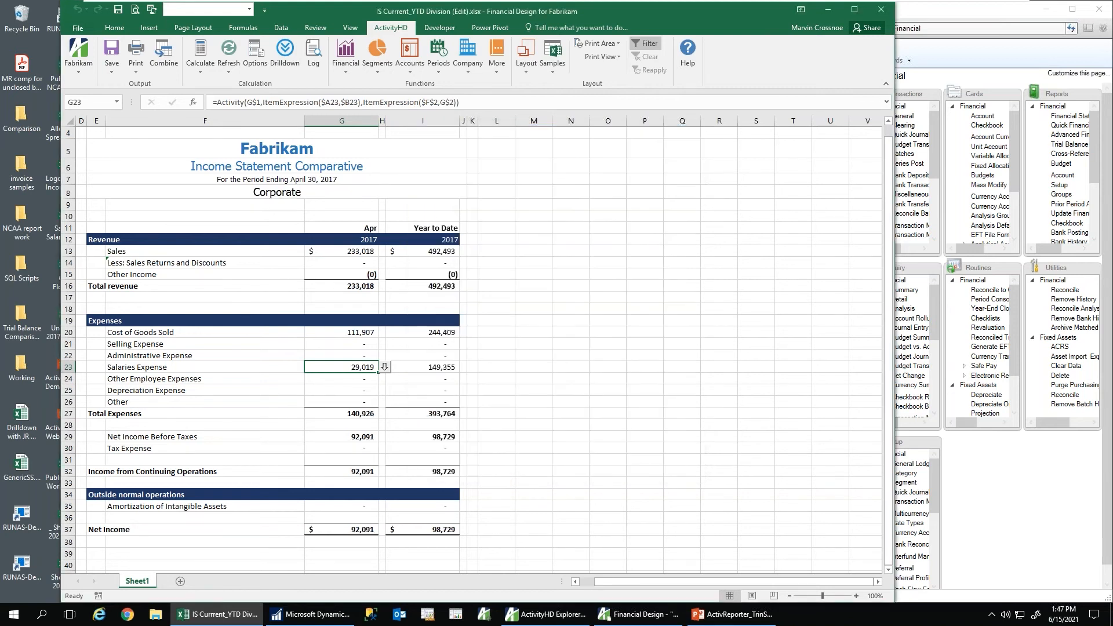
Step: Drill down into the Corporate division's April Salaries Expense, examine the accounts in its journal entries, and close the detail
left_click(385, 367)
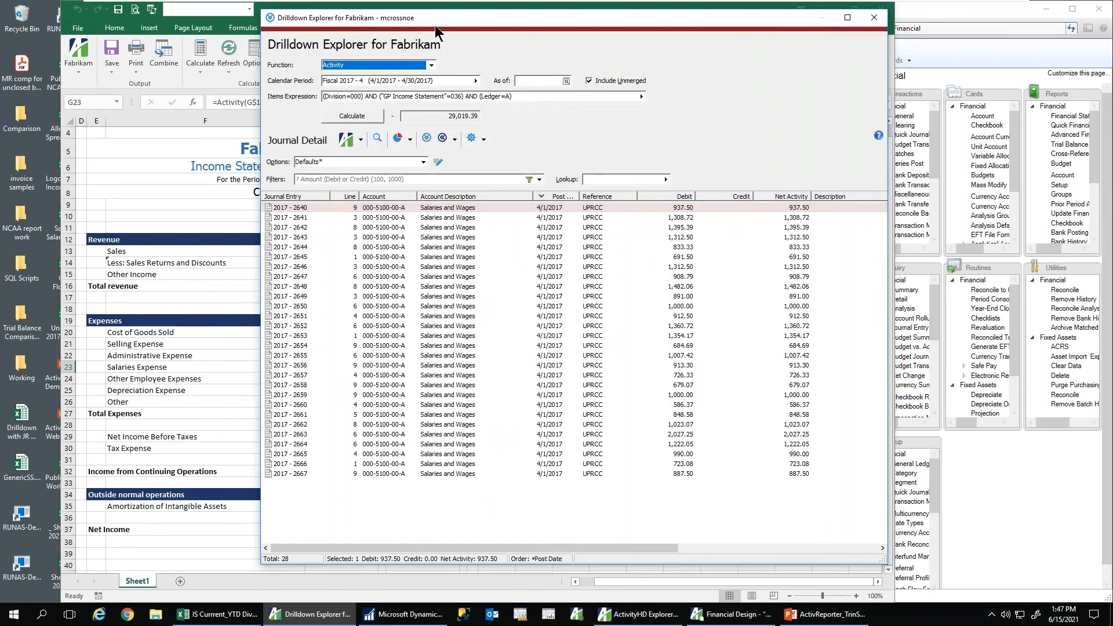
left_click_drag(435, 26, 619, 30)
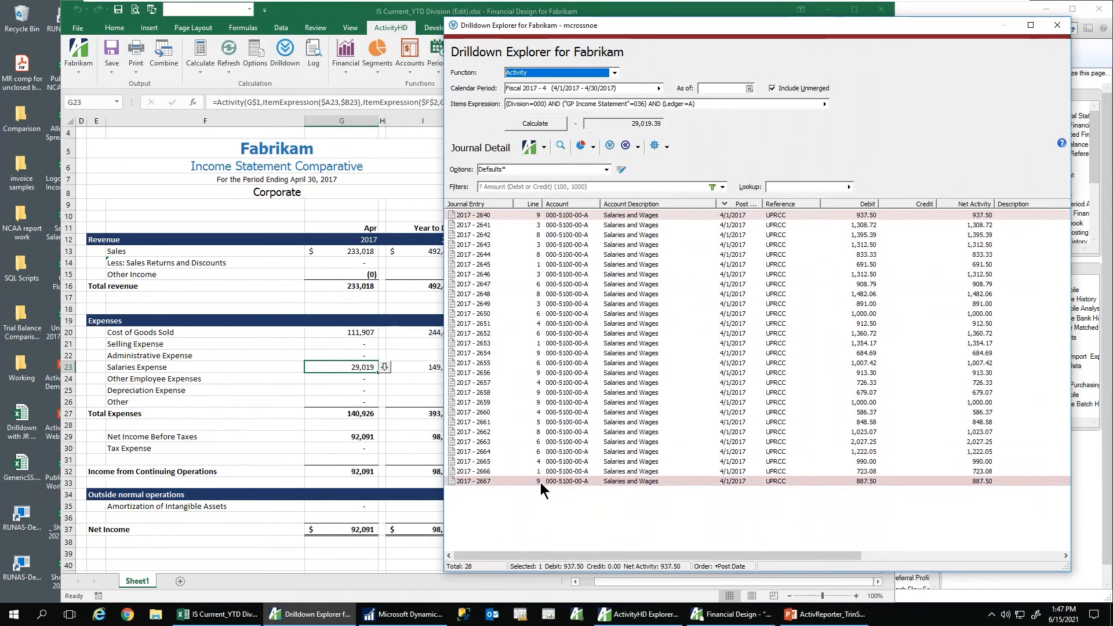
left_click(1058, 25)
Step: Change the Division iteration limit's item to 300 in the workbook options and apply it to the income statement
left_click(263, 65)
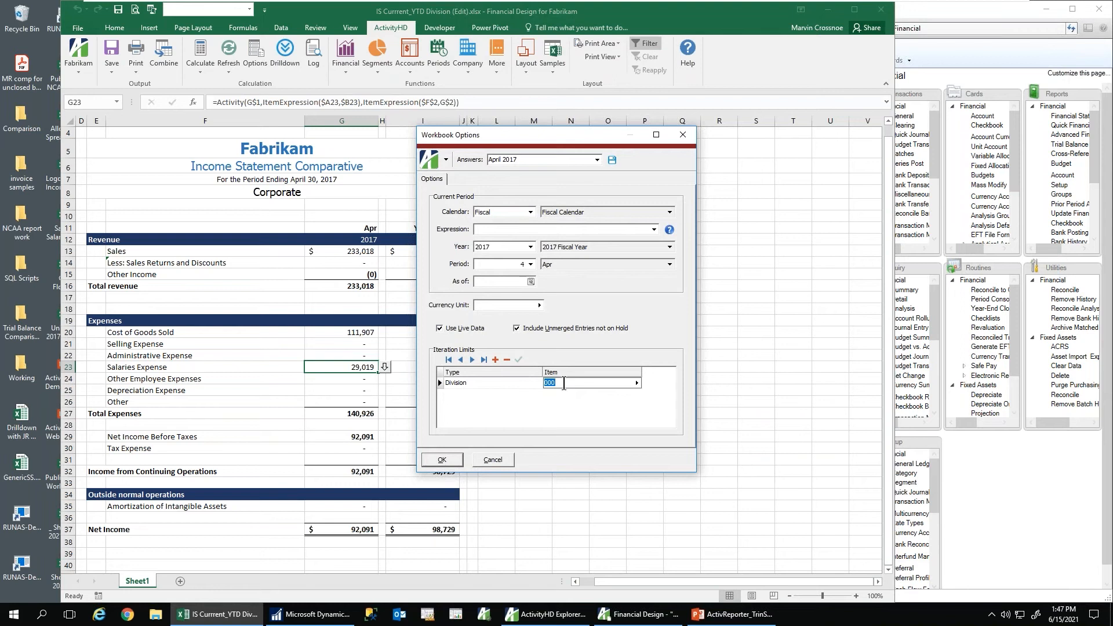
type("2")
key("BackSpace")
type("300")
key("Return")
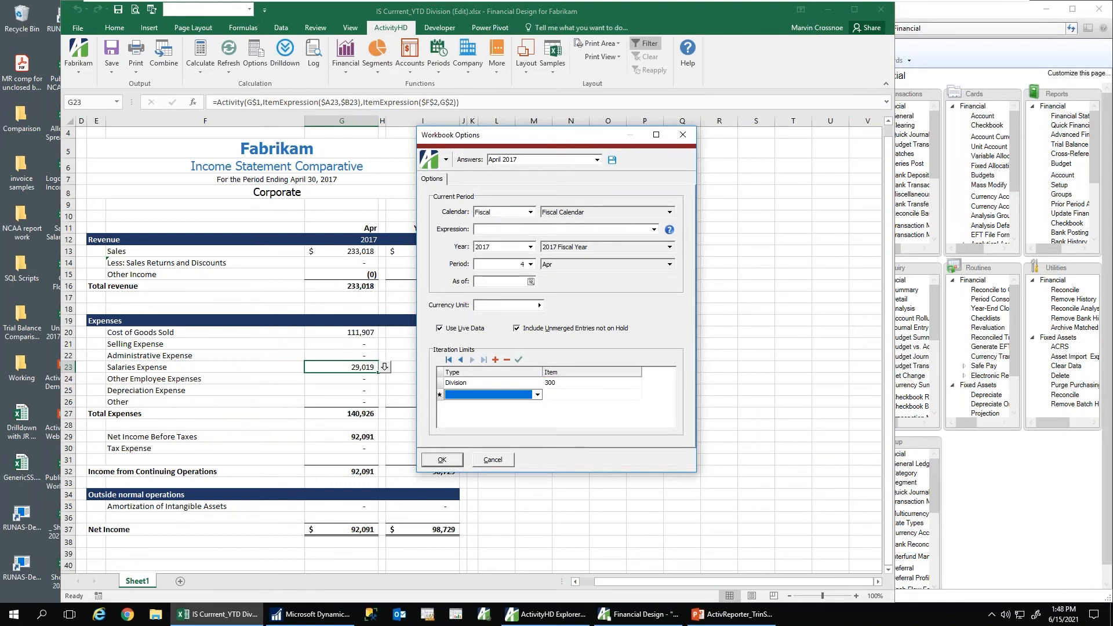
left_click(442, 460)
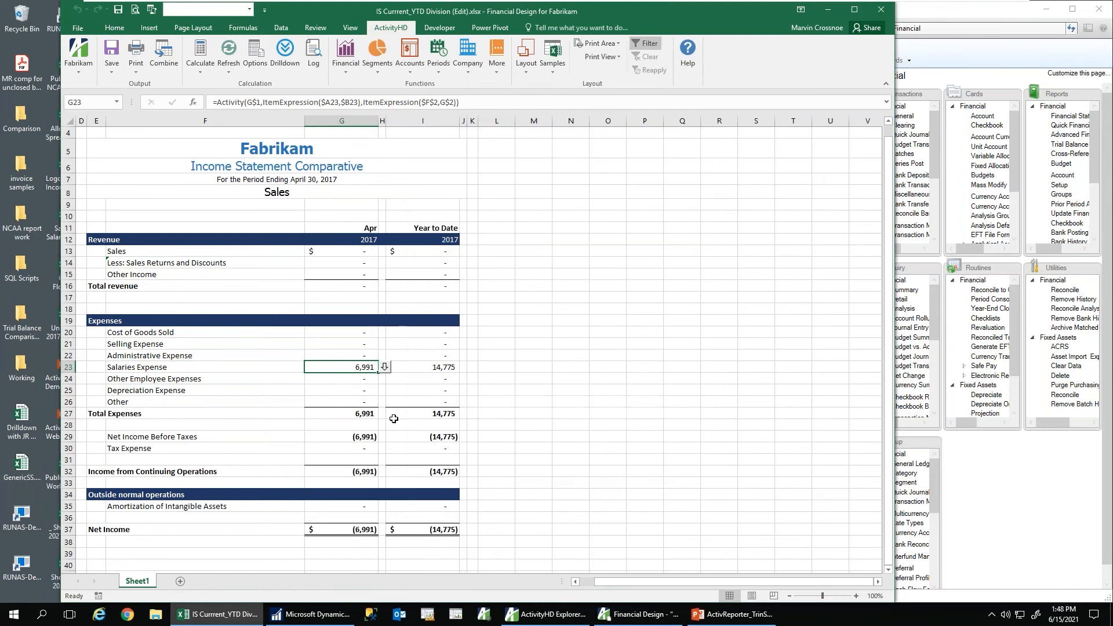
Step: Drill down into the Sales division's April Salaries Expense, close the journal detail, and inspect the formula behind the division name
left_click(384, 367)
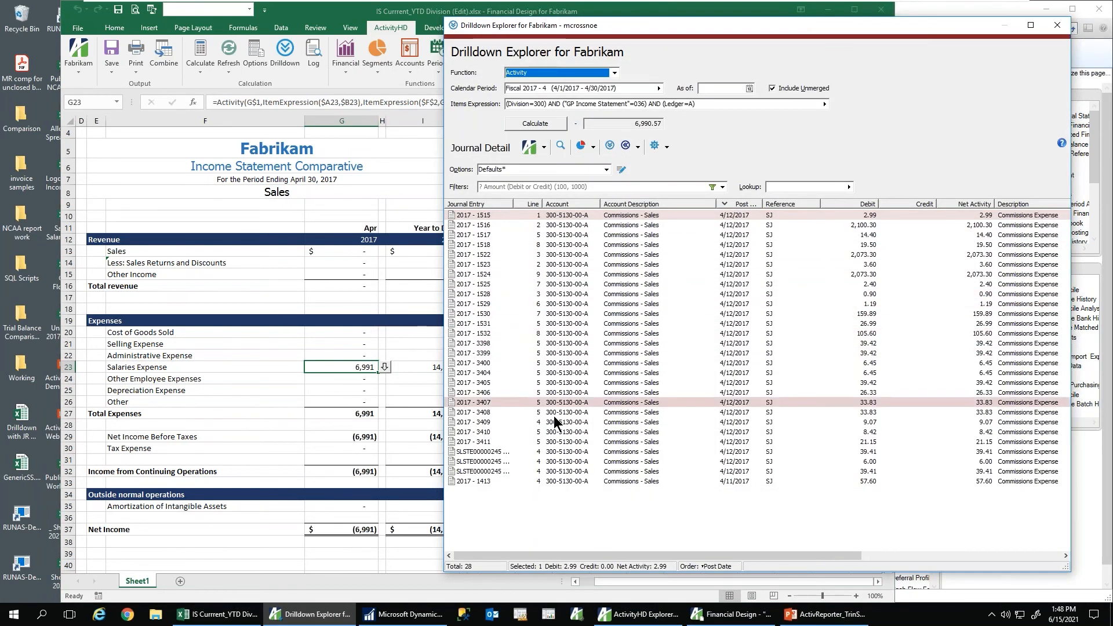
left_click(1057, 29)
left_click(281, 193)
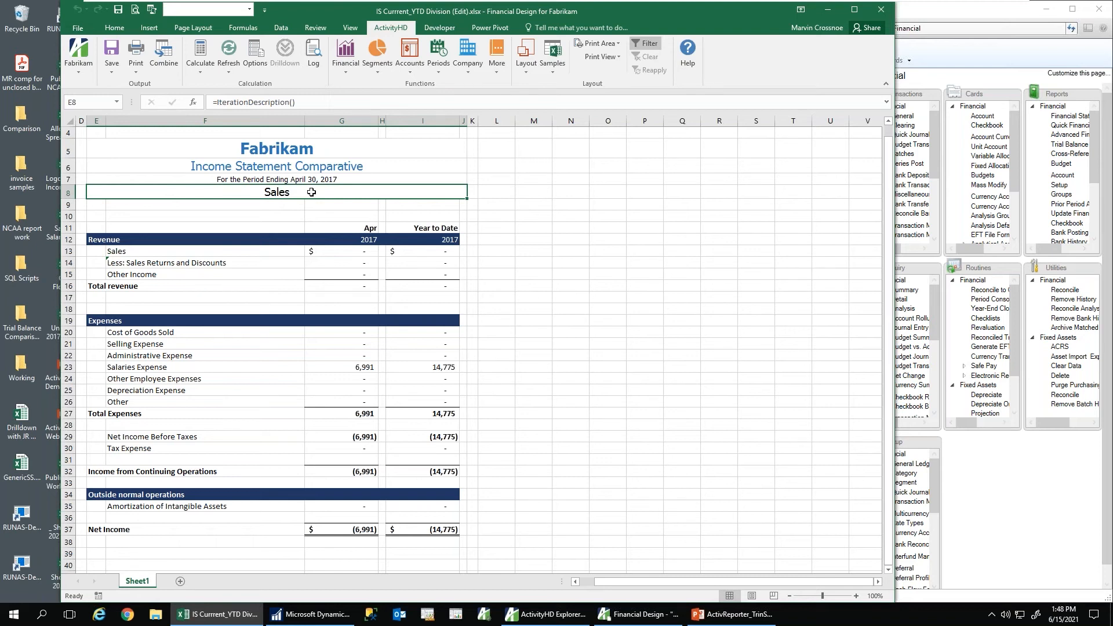
Step: Close the income statement workbook without saving its changes, and close the IS Current/YTD Division design
left_click(881, 9)
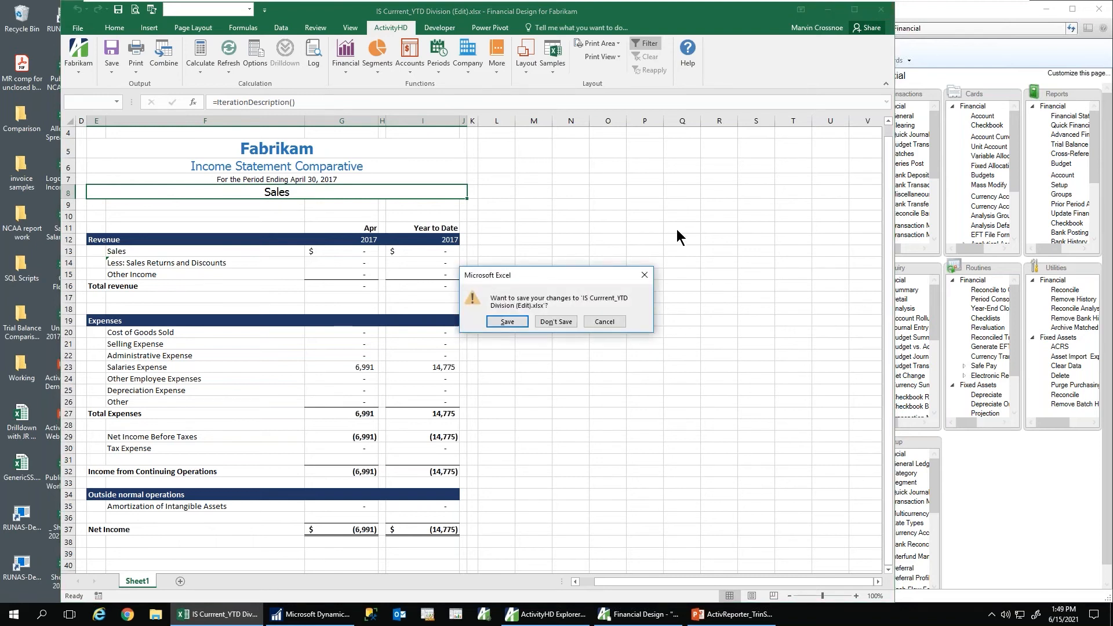
left_click(548, 323)
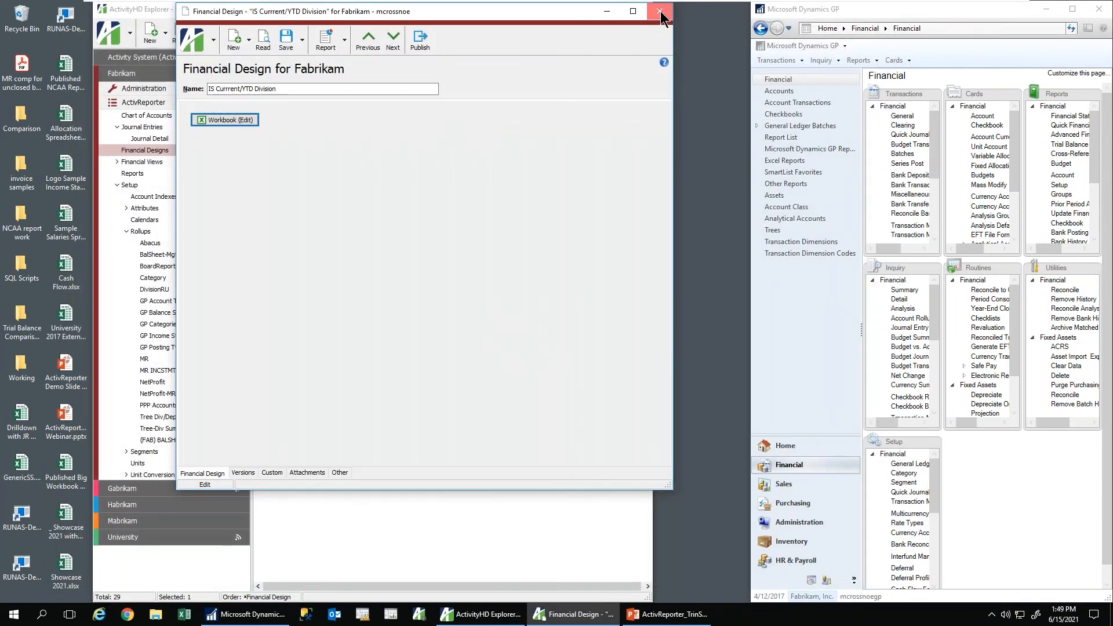
left_click(659, 12)
left_click(554, 329)
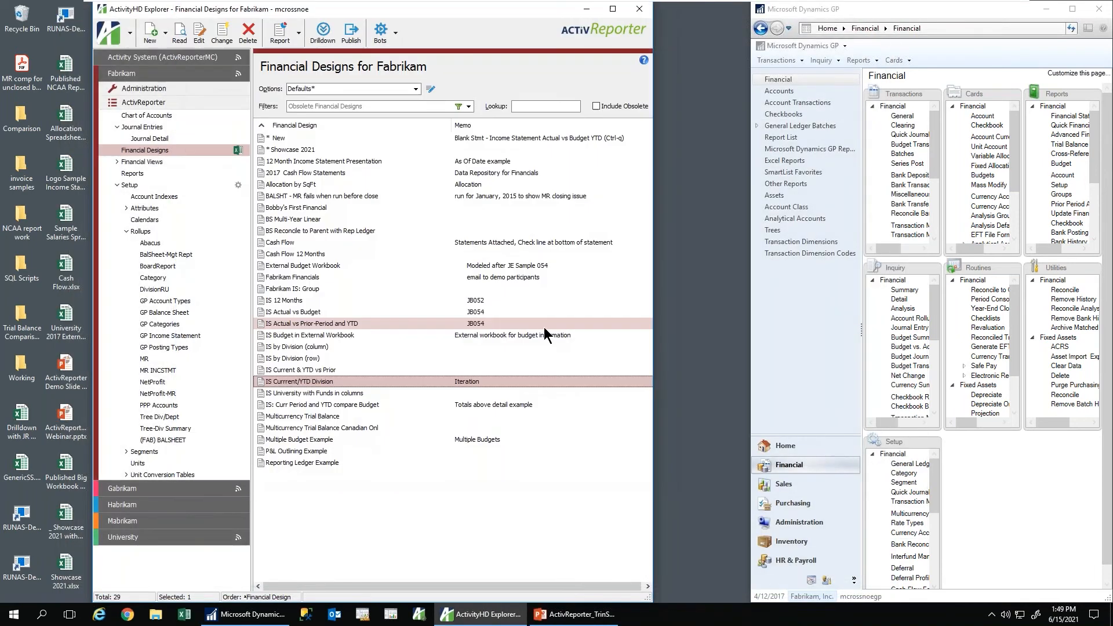
Step: Examine the printer and file output choices and available file formats for publishing the IS Current/YTD Division design, and cancel the publishing
right_click(287, 383)
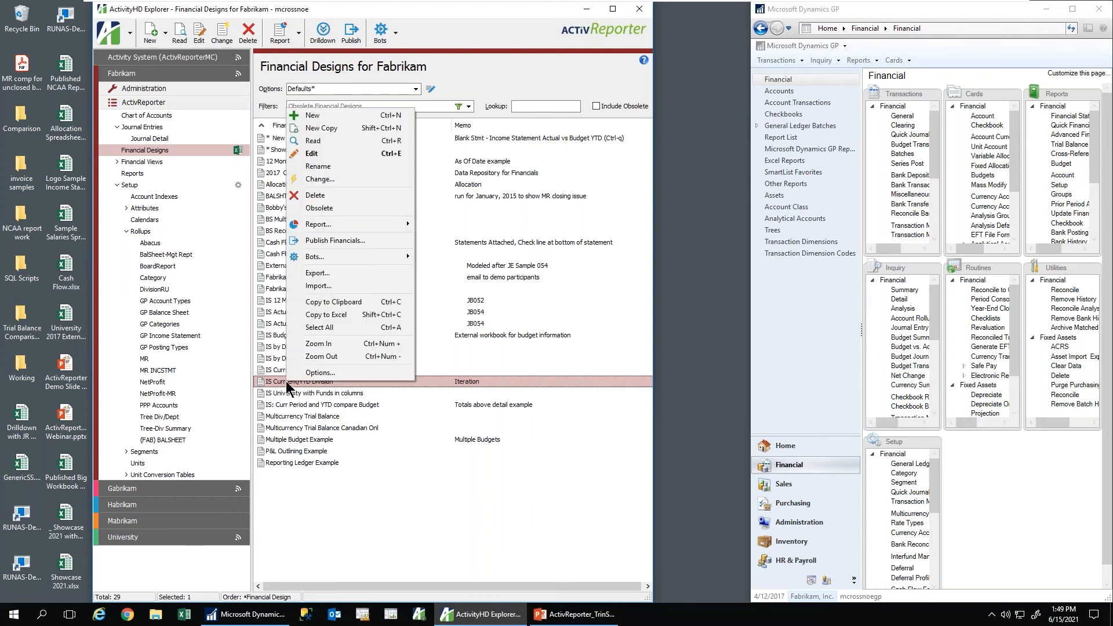
left_click(312, 241)
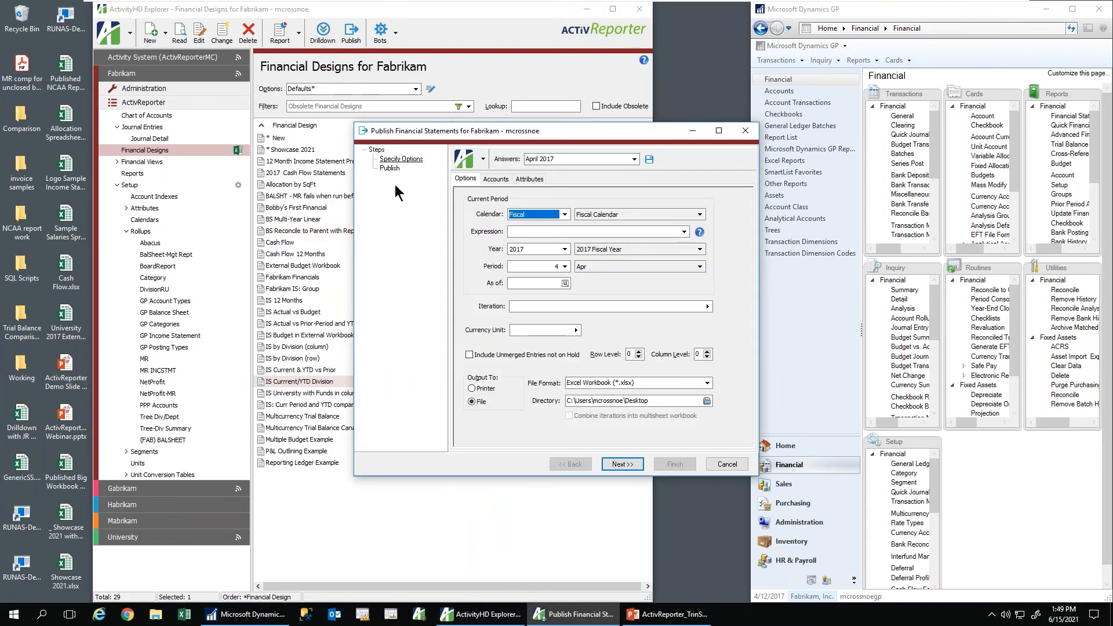
left_click_drag(416, 138, 320, 112)
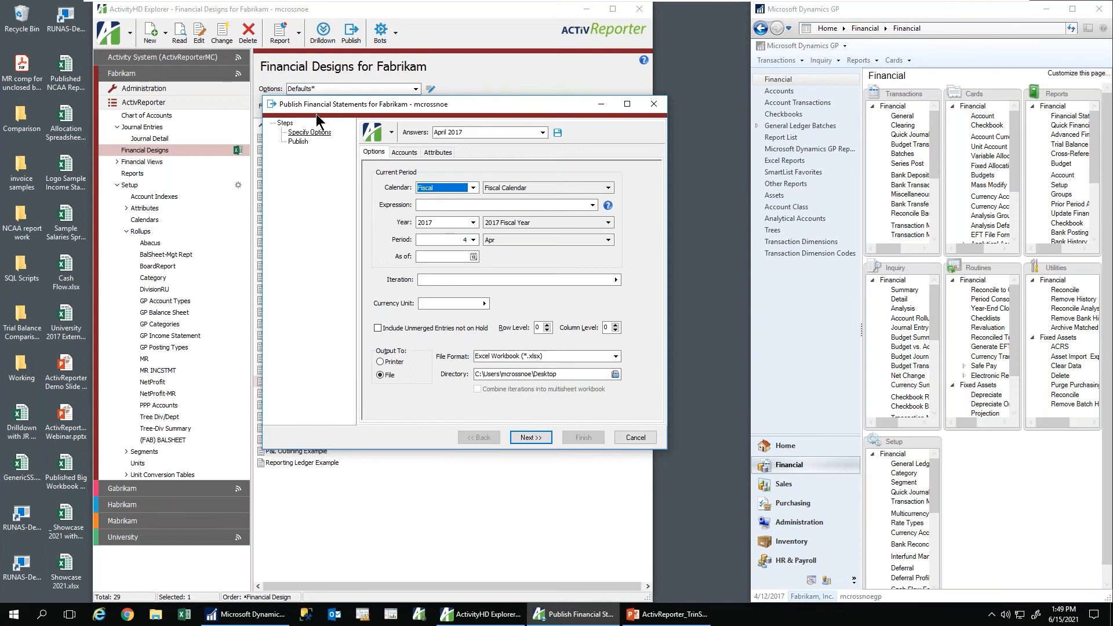
left_click(380, 362)
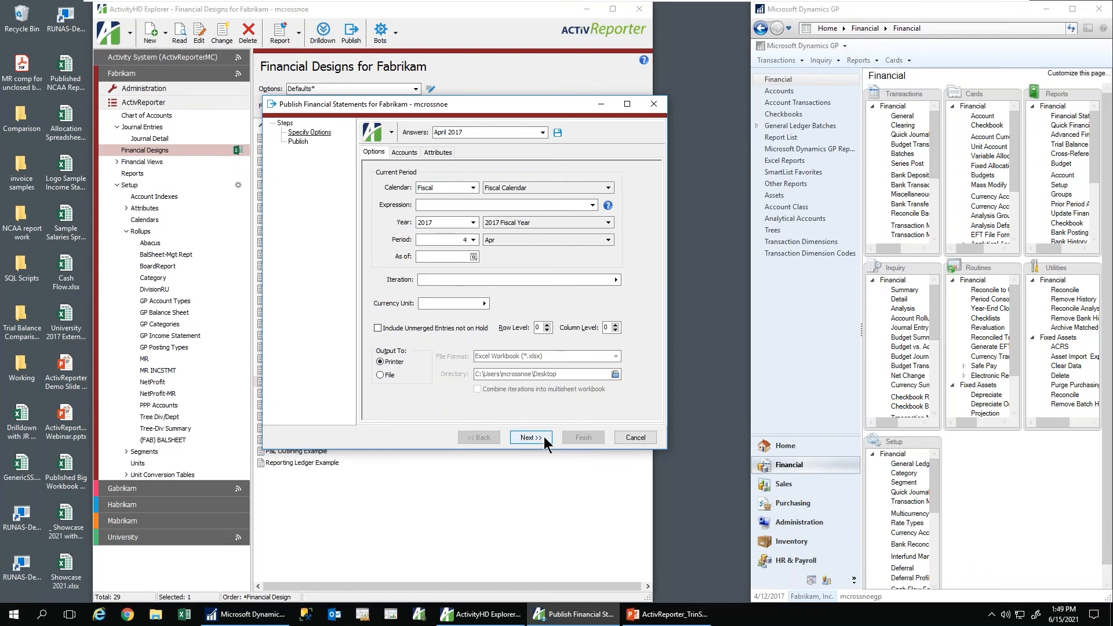
left_click(380, 375)
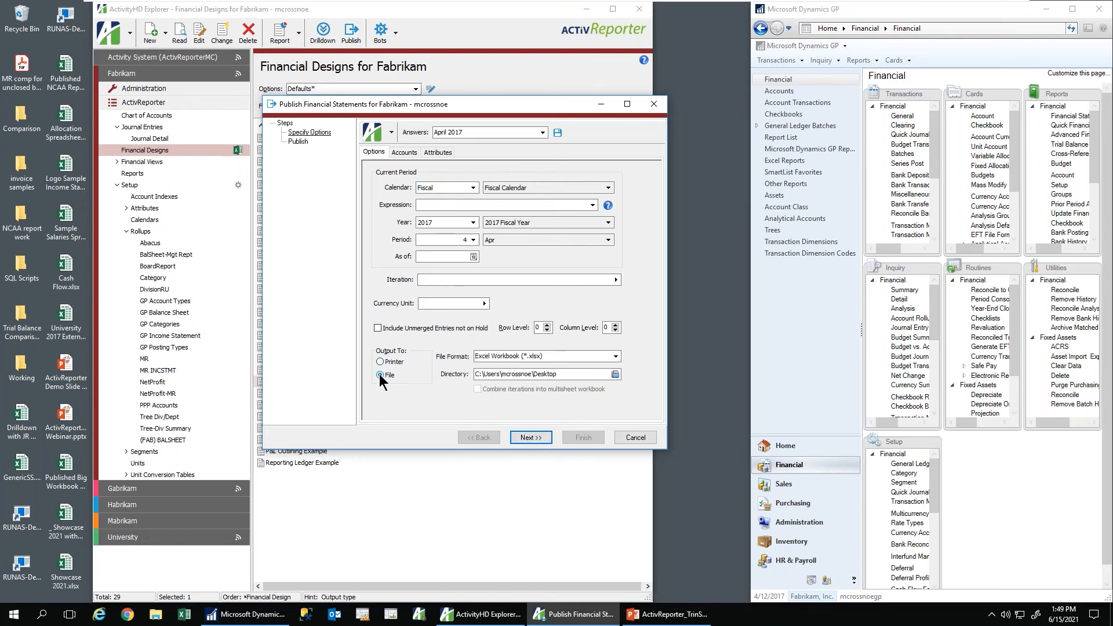
left_click(530, 357)
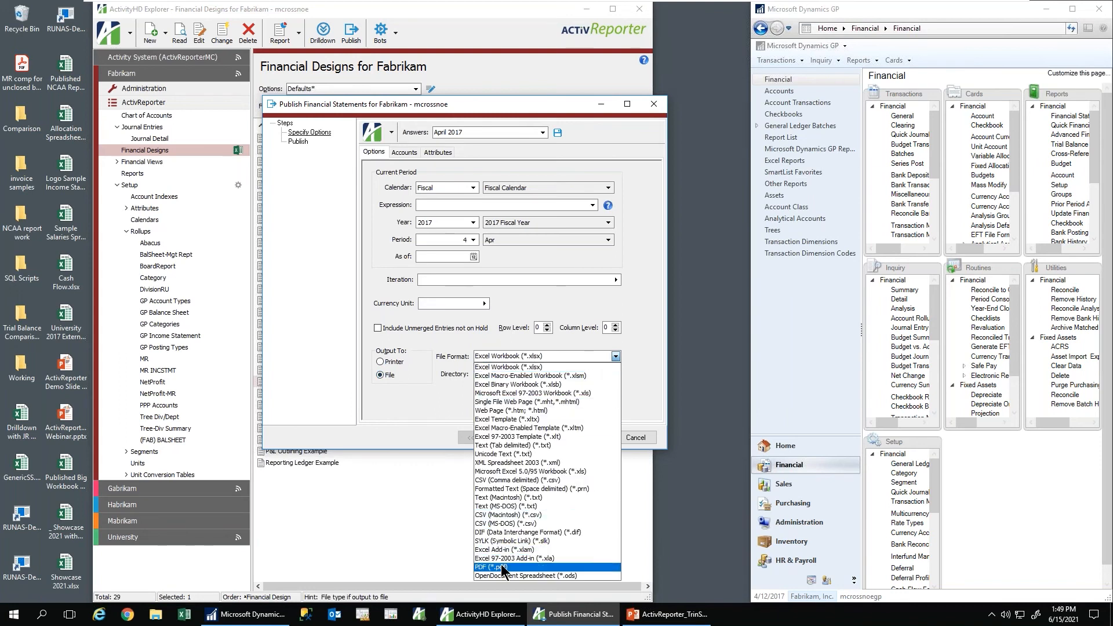
left_click(420, 394)
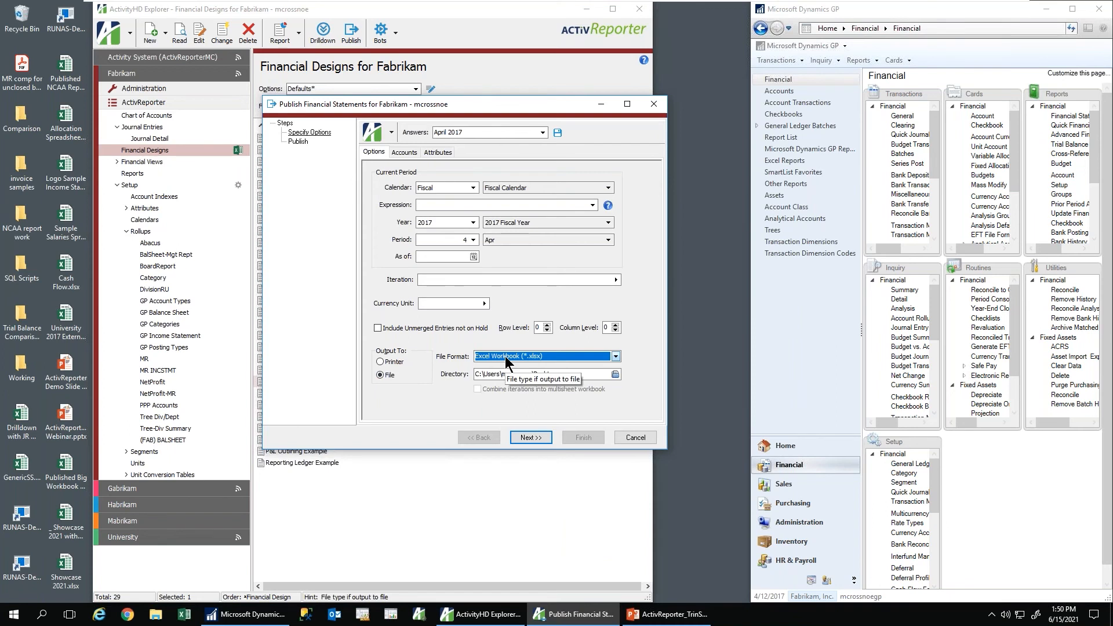
left_click(643, 439)
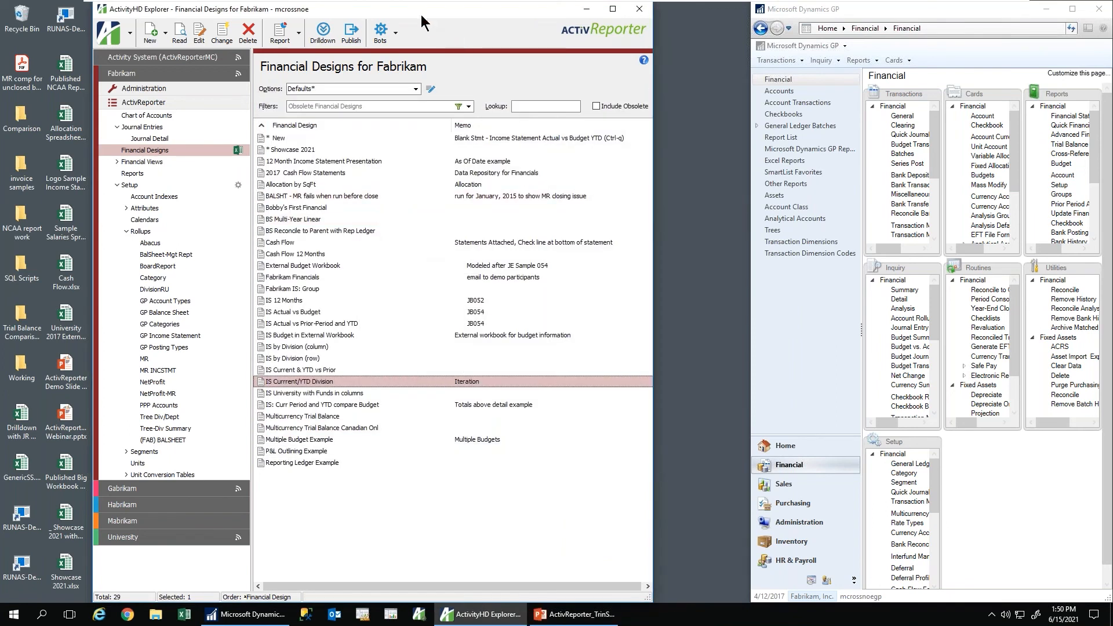
Step: Start publishing the IS Current/YTD Division design and assign Division as its iteration segment
left_click_drag(414, 14, 490, 18)
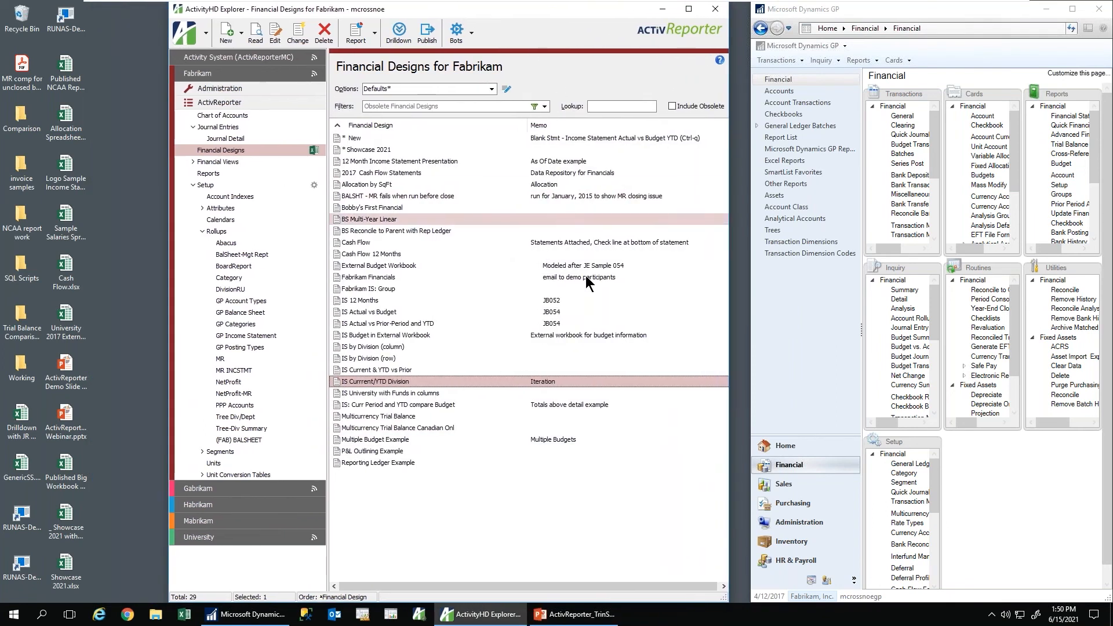
right_click(383, 387)
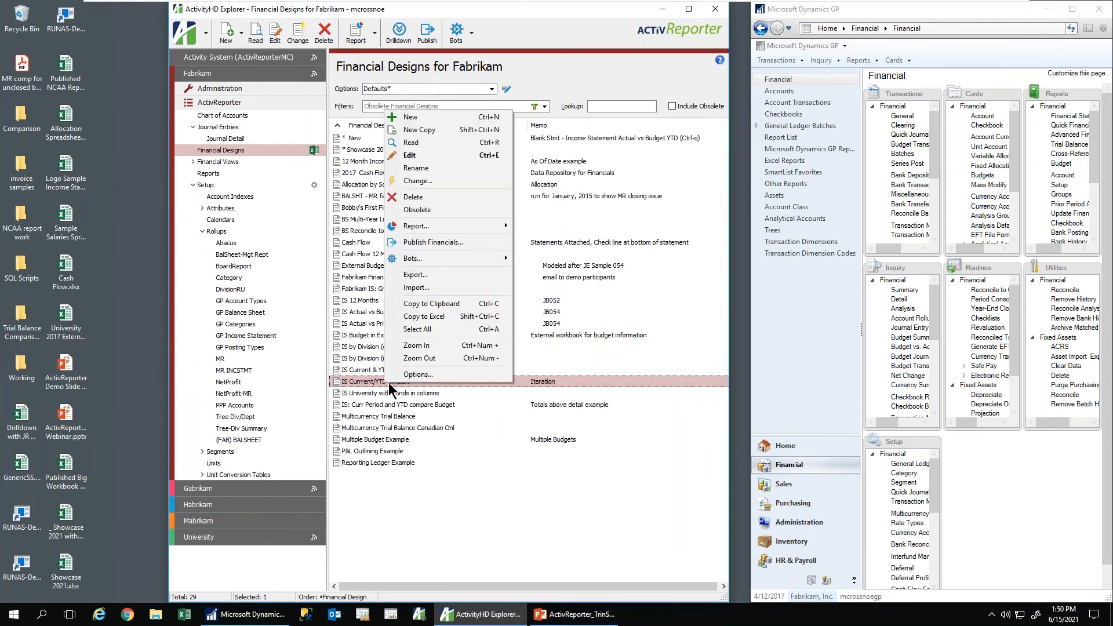
left_click(439, 255)
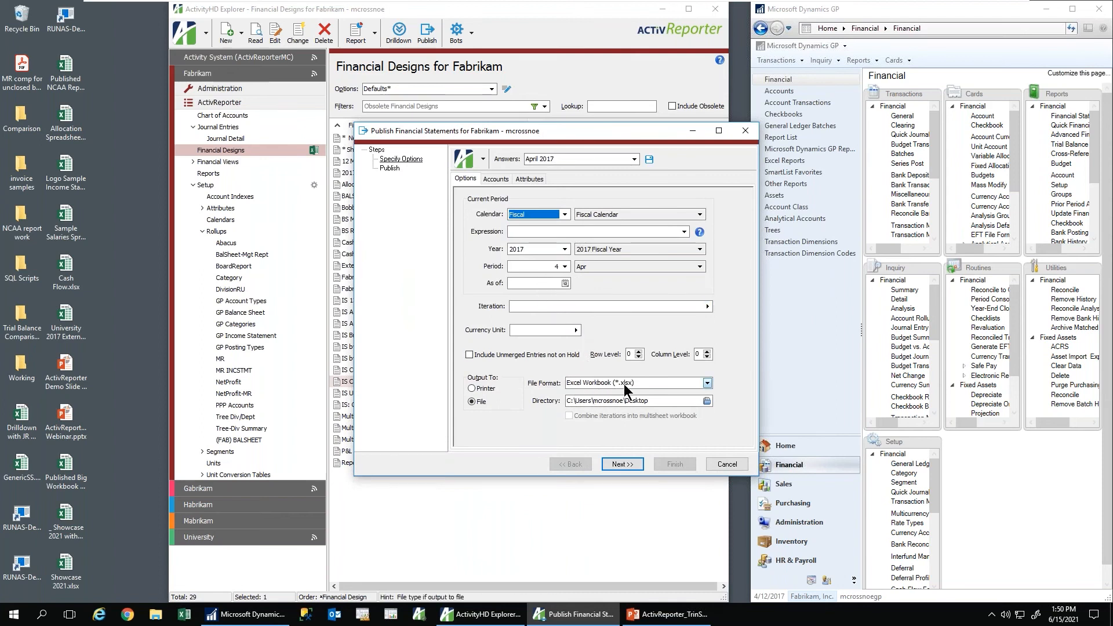
left_click(708, 306)
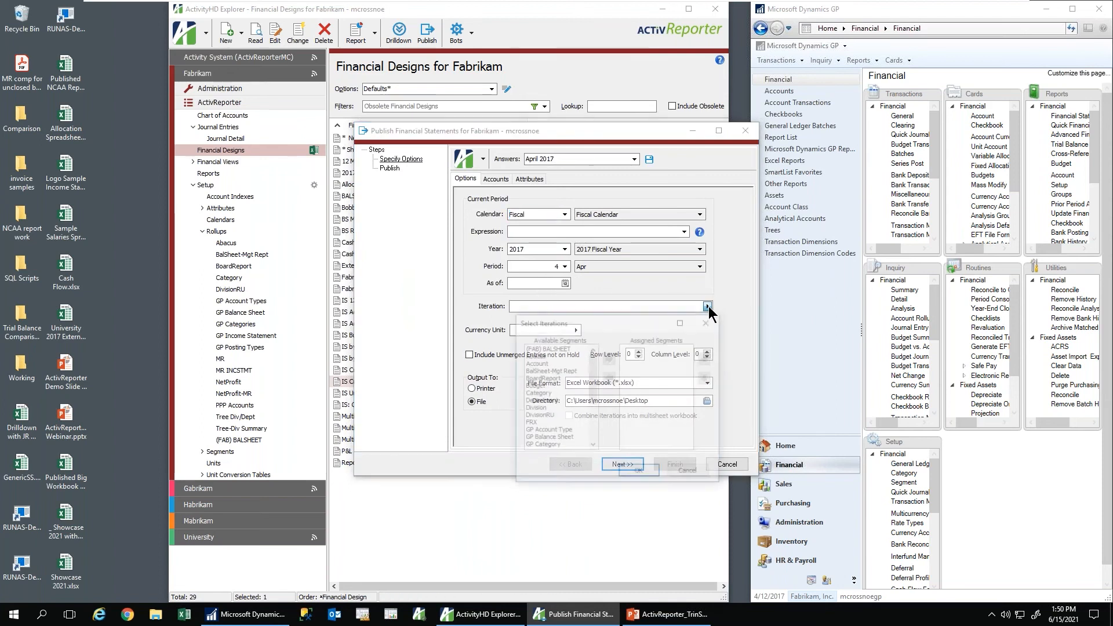
left_click(546, 401)
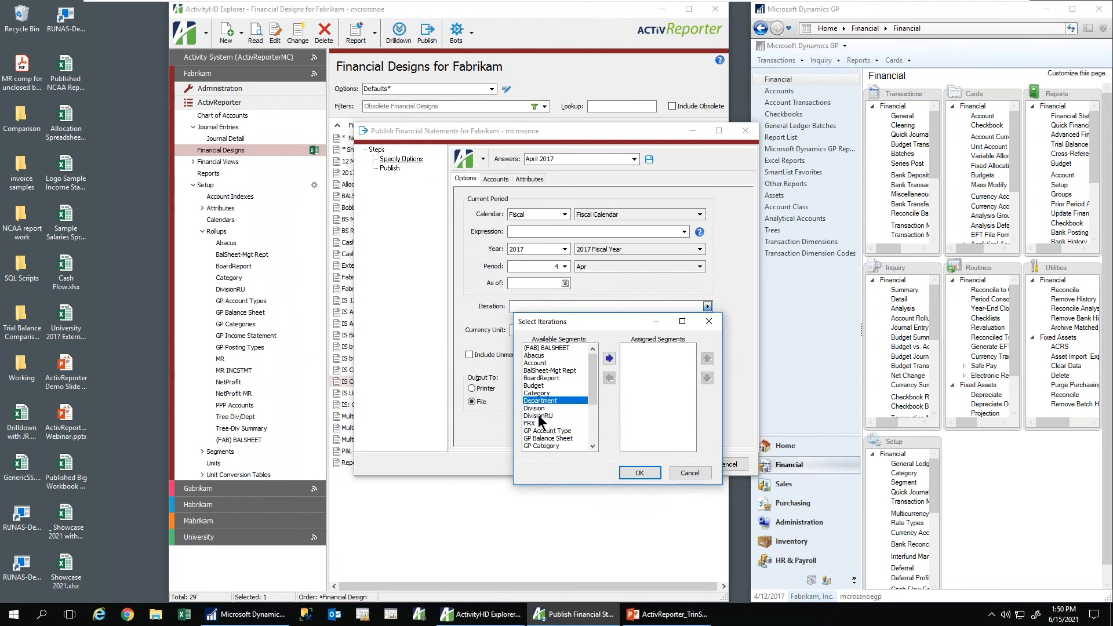
double_click(537, 408)
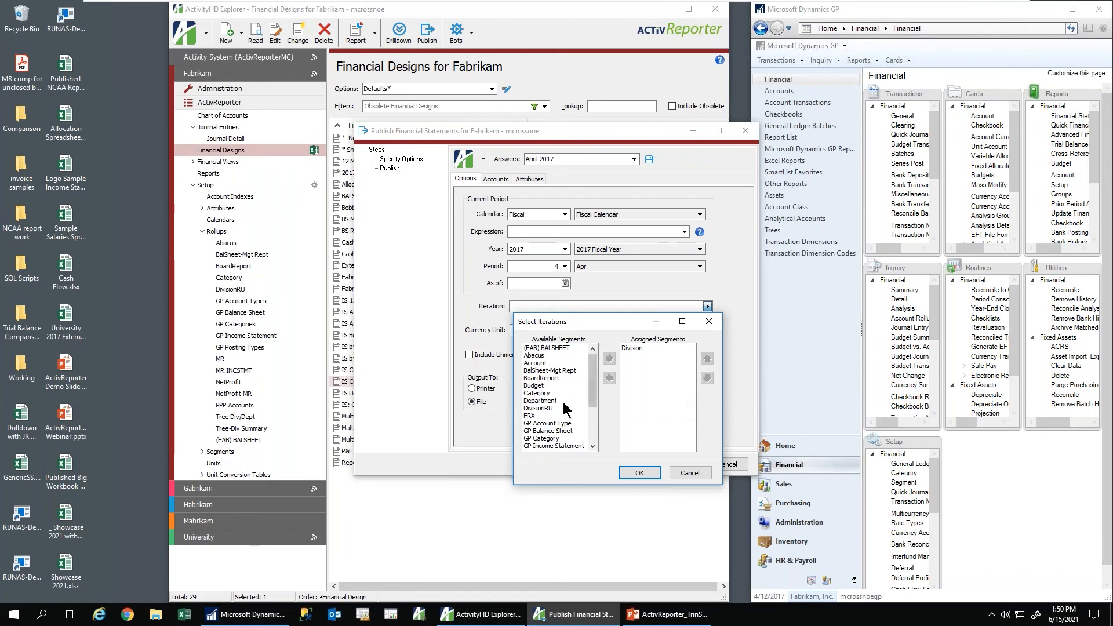
Step: Add Department as a second iteration segment below Division, and remove it again
left_click(539, 401)
double_click(539, 405)
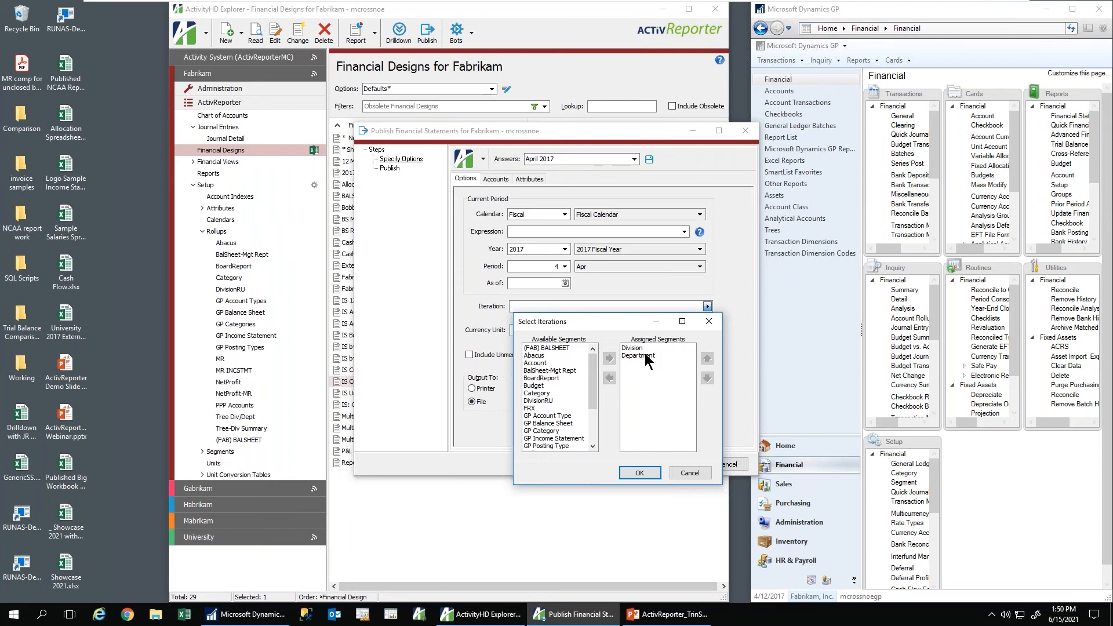
left_click(648, 360)
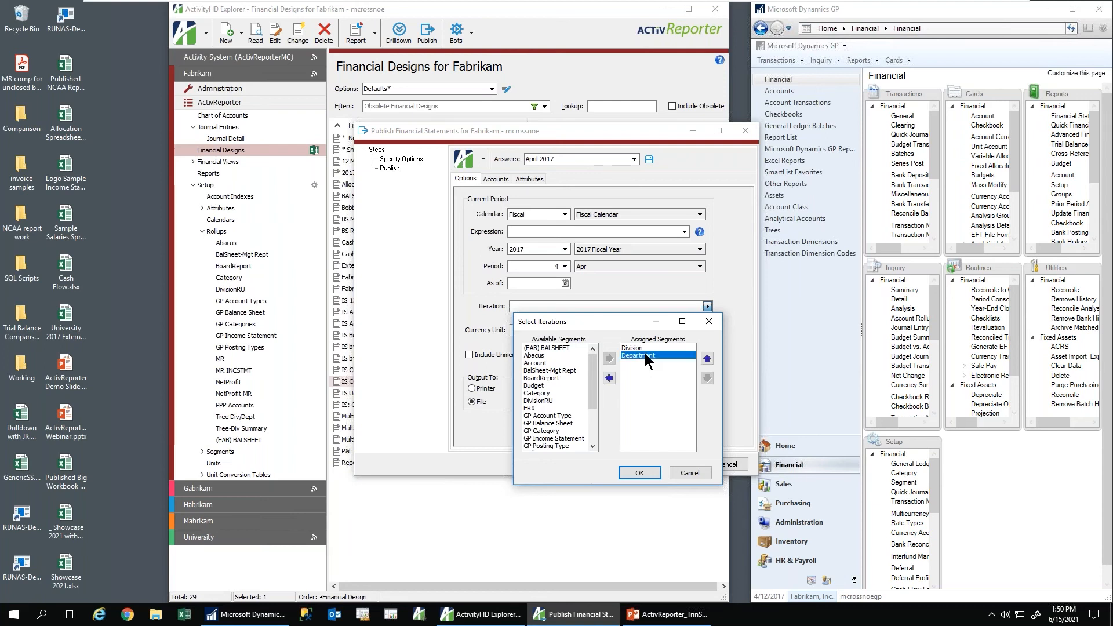
left_click(610, 379)
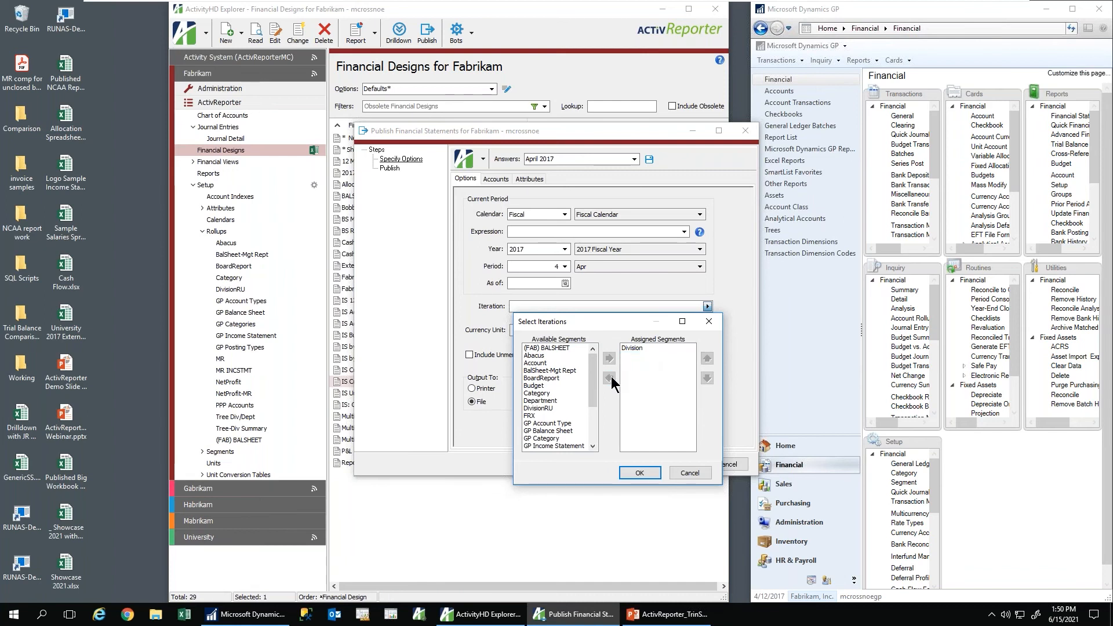
Step: Accept the Division iteration, publish the April 2017 statements as Excel workbooks to the desktop folder, and finish the publishing wizard
left_click(643, 470)
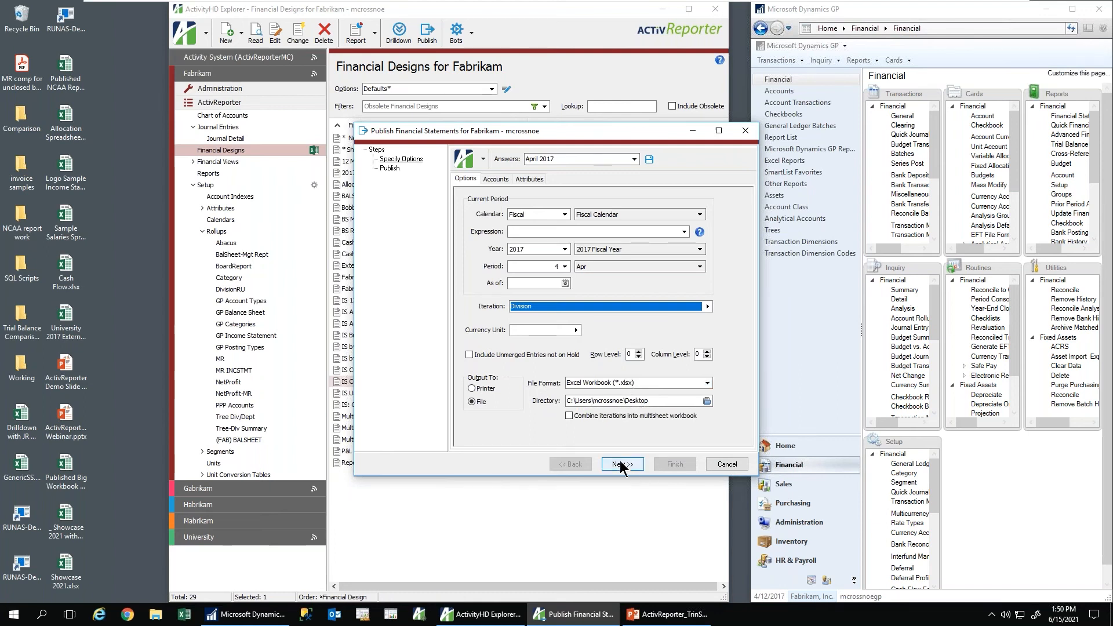
left_click(646, 399)
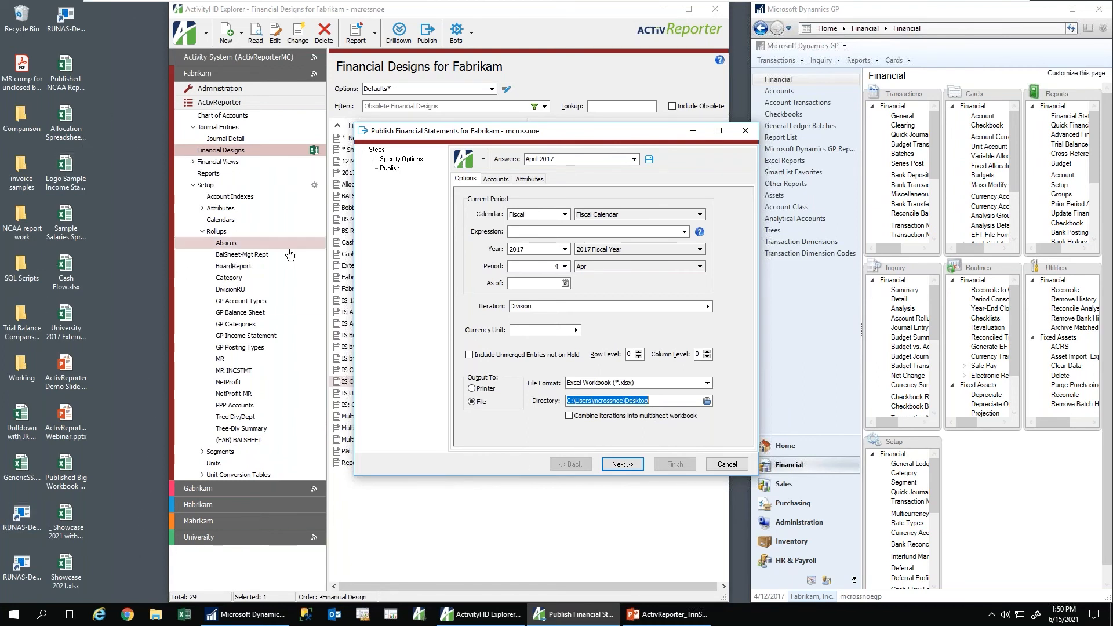
left_click(618, 464)
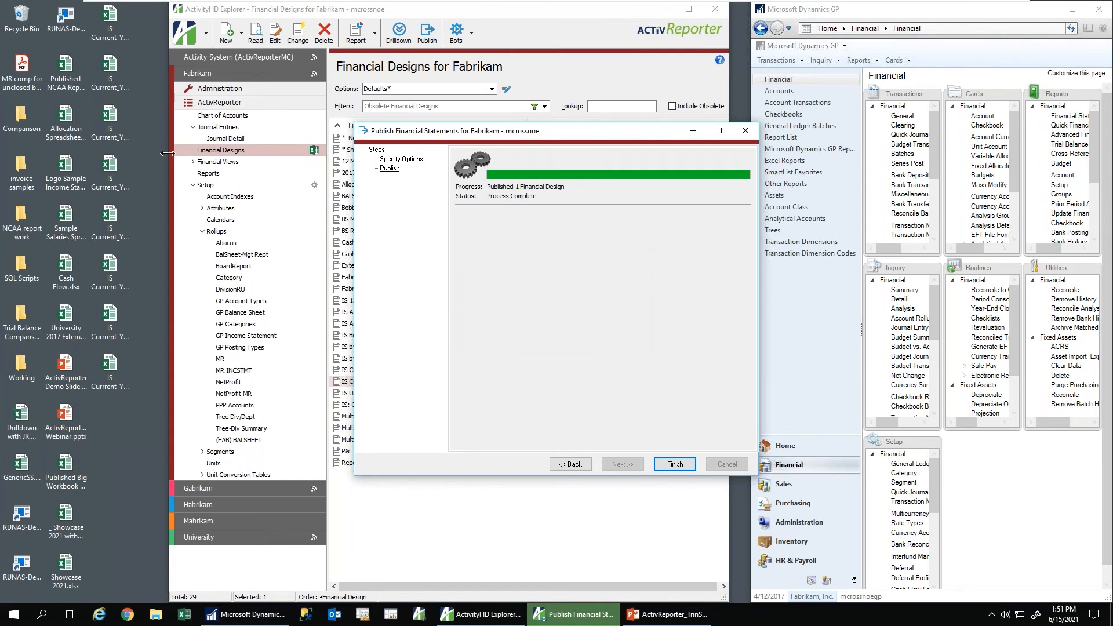
left_click(676, 464)
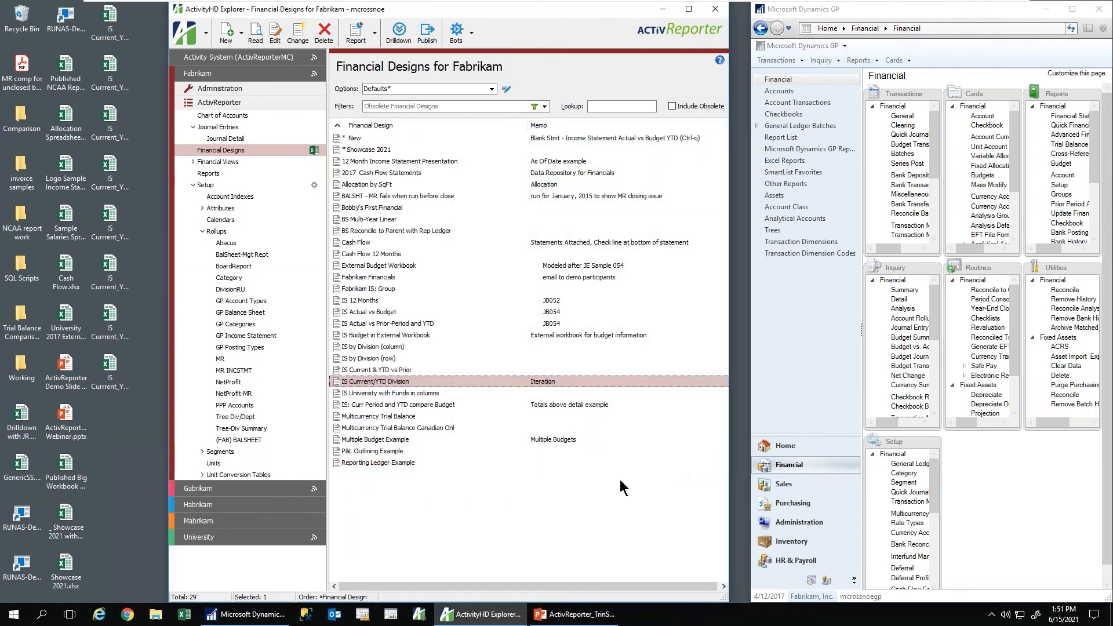
Step: Open the published IS Current_YTD Division 000.xlsx, check the Corporate title cell, and enlarge the window to show the whole statement
double_click(112, 32)
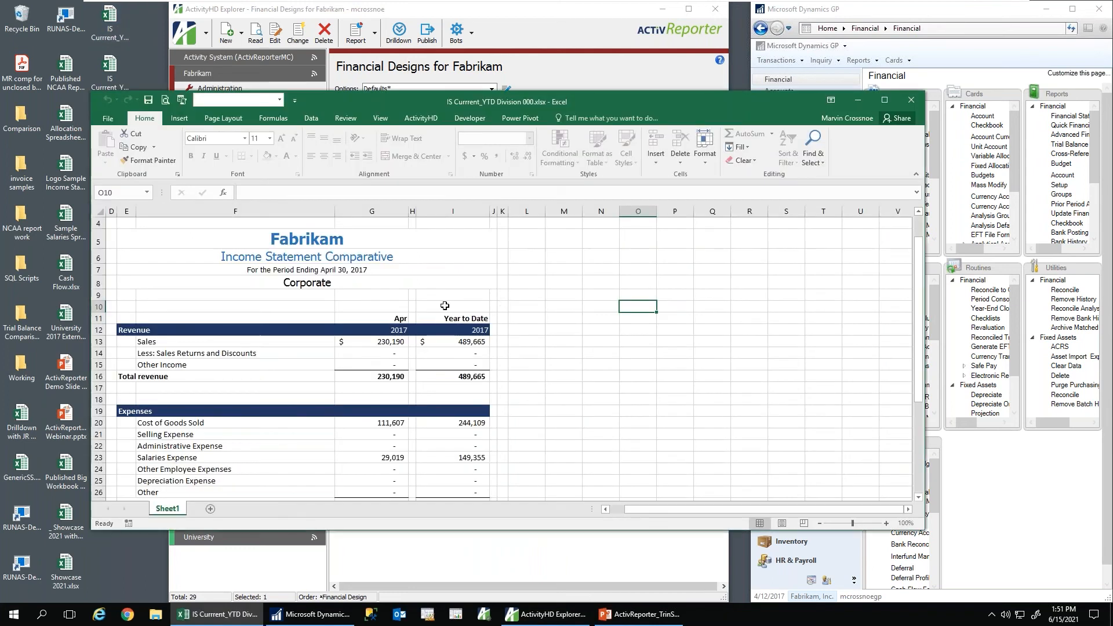
left_click(326, 283)
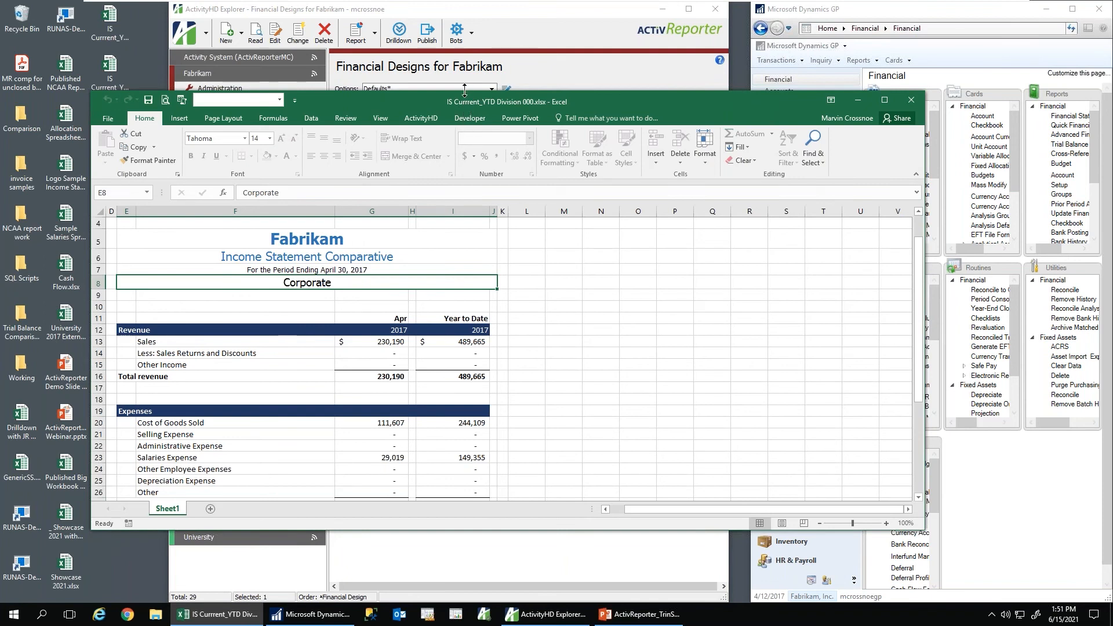
left_click_drag(465, 92, 457, 3)
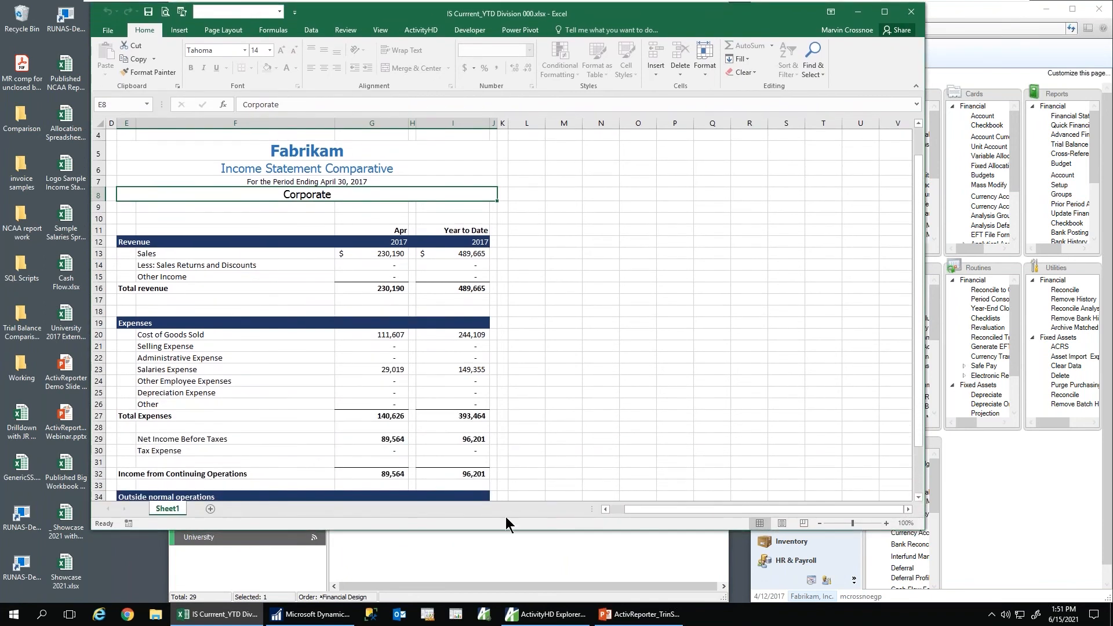
left_click_drag(504, 529, 506, 589)
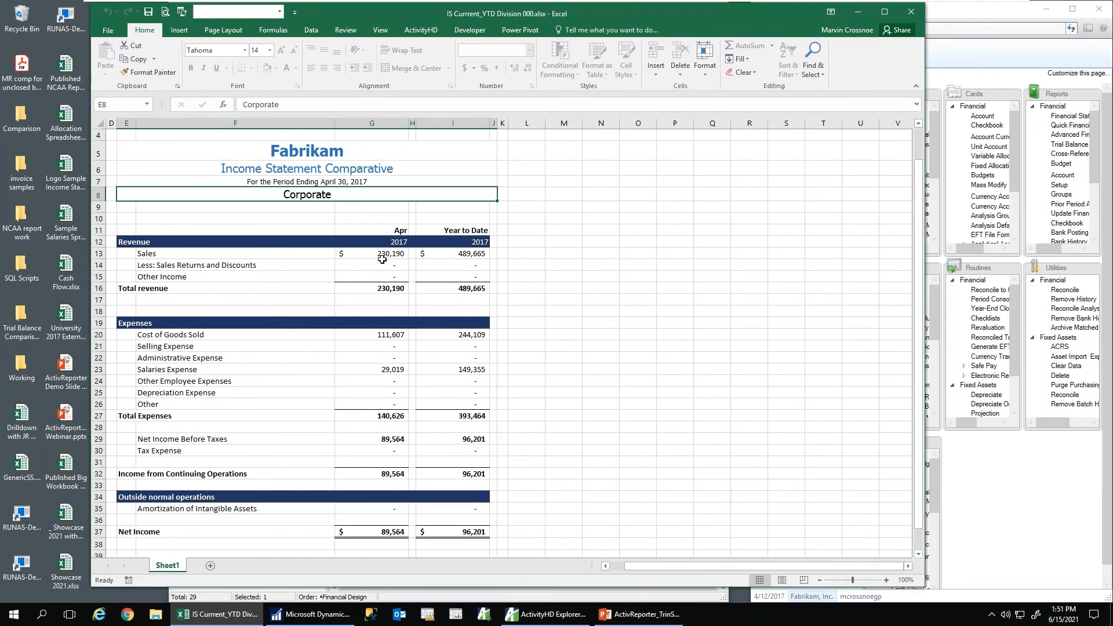
Step: Select the April Sales amount and try to edit its value on the protected sheet
left_click(385, 254)
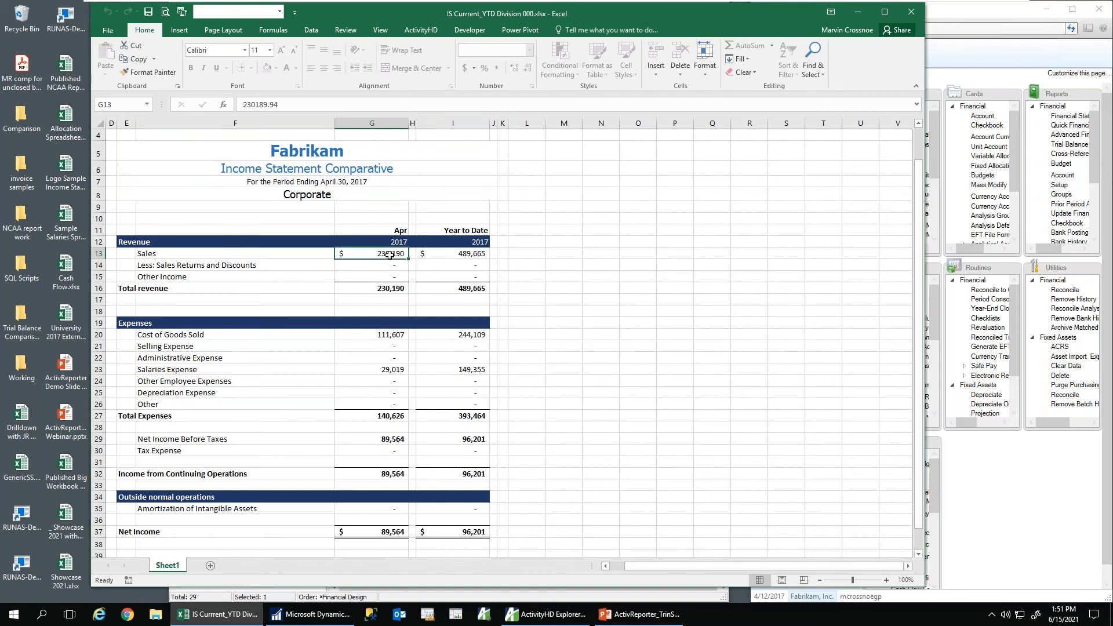
left_click(276, 105)
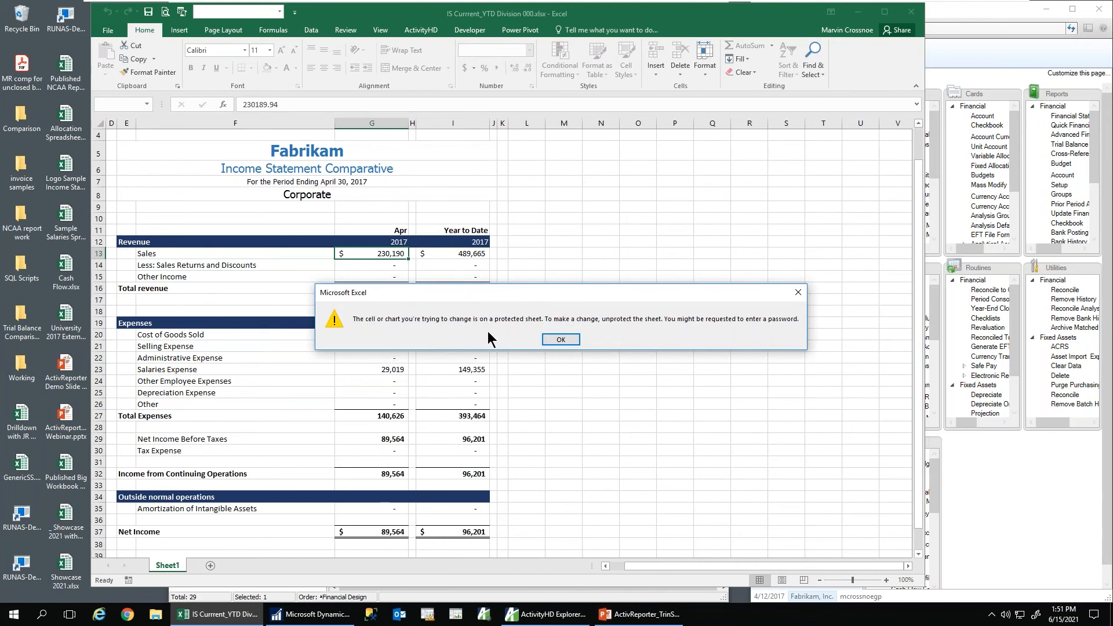
left_click(559, 341)
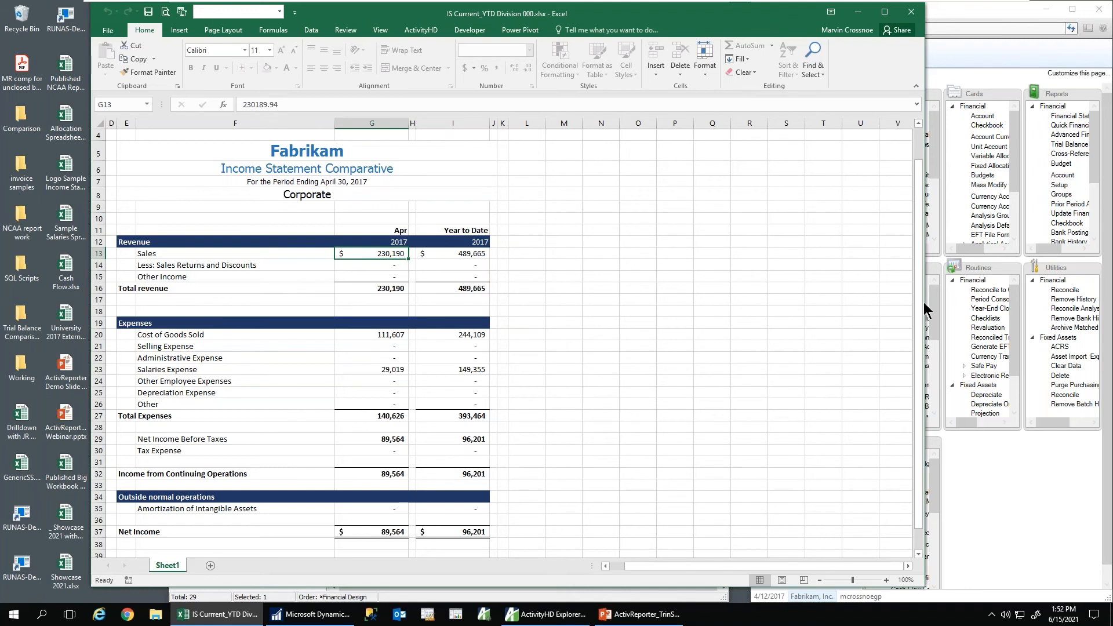
Step: Narrow the workbook window to uncover Dynamics GP and connect the published workbook to ActivityHD
left_click_drag(927, 287, 694, 286)
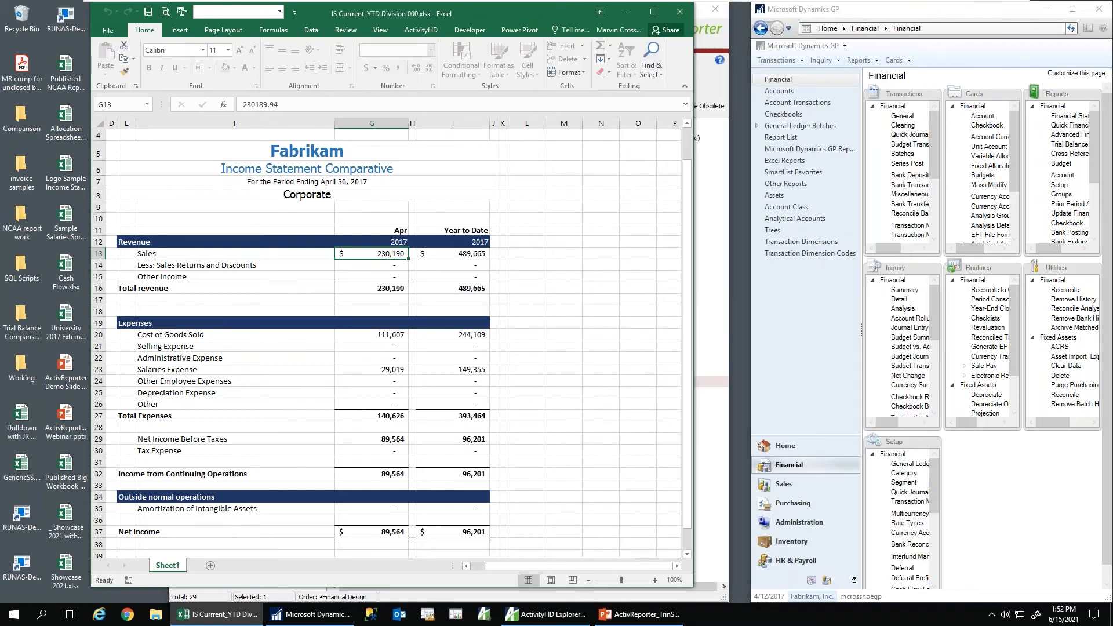
left_click(424, 30)
left_click(113, 74)
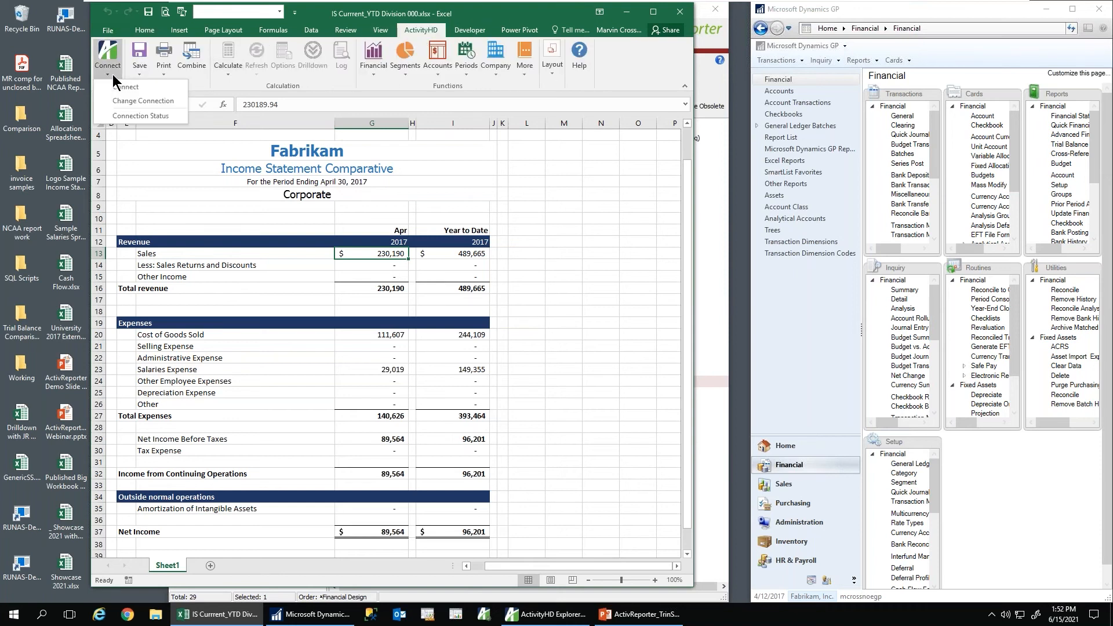
left_click(141, 86)
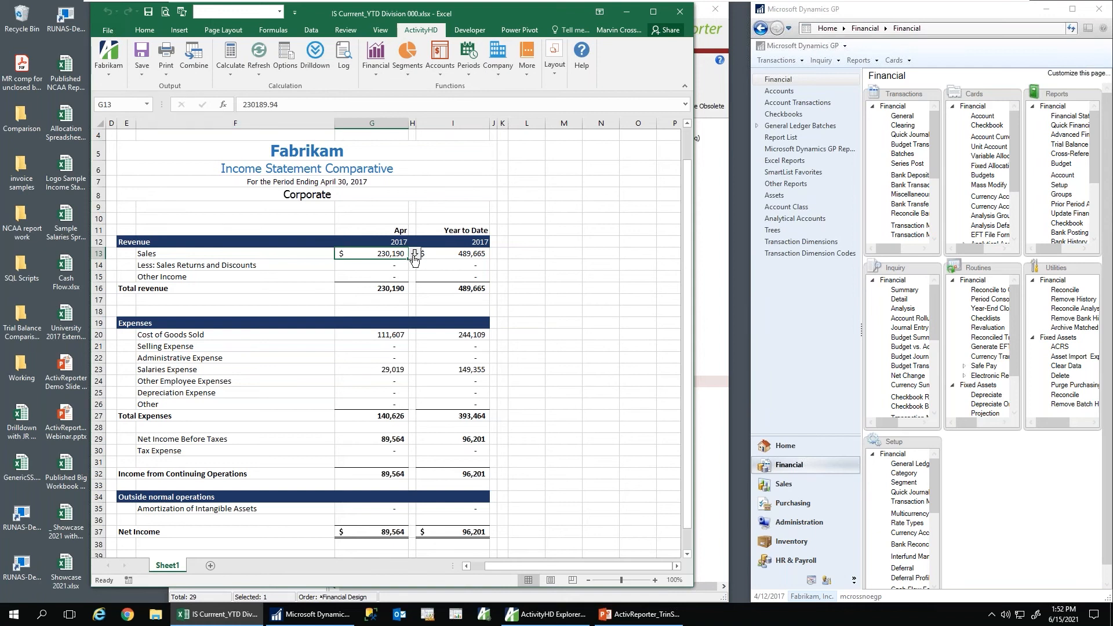
Step: Drill down from the April Sales amount to journal entry 2017 - 1524 in Dynamics GP, and close the inquiry and drilldown windows
double_click(414, 254)
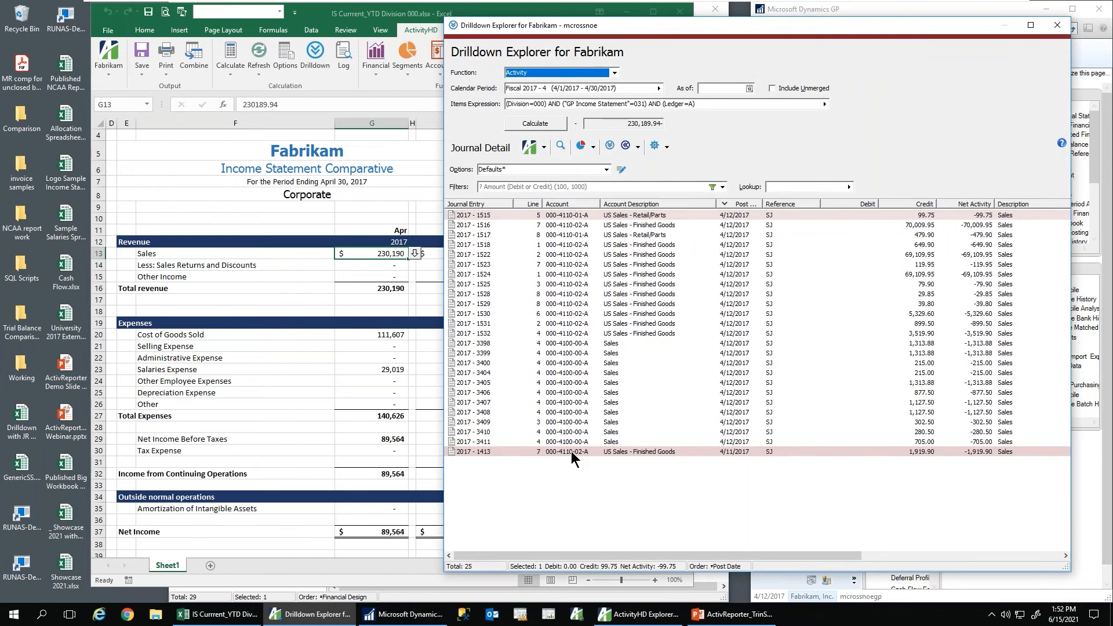
left_click_drag(715, 32, 525, 33)
left_click(434, 277)
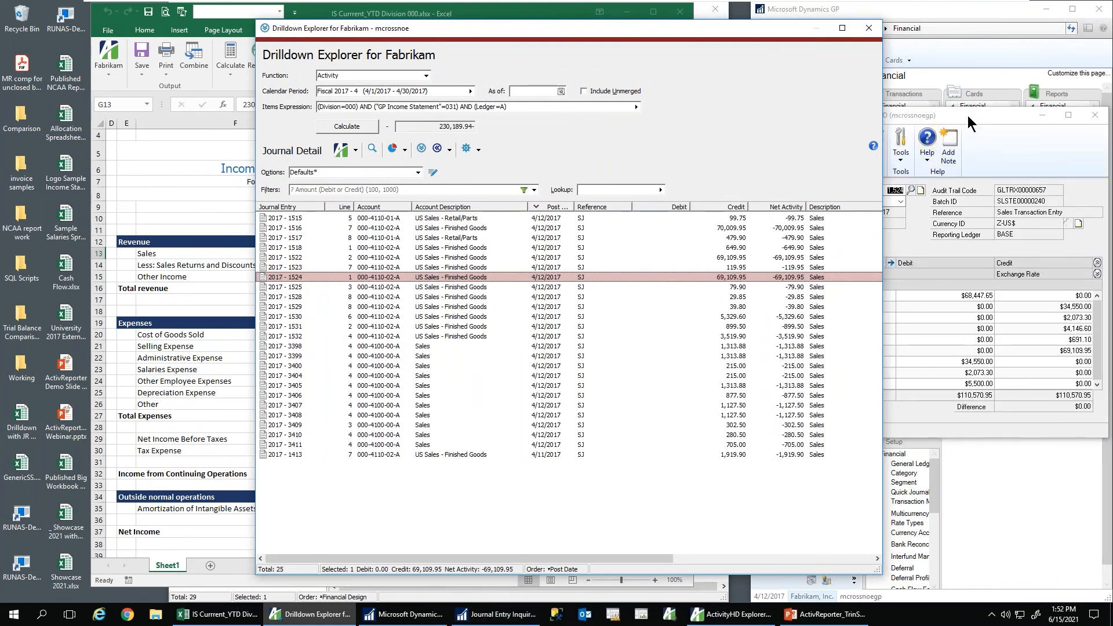
left_click(968, 116)
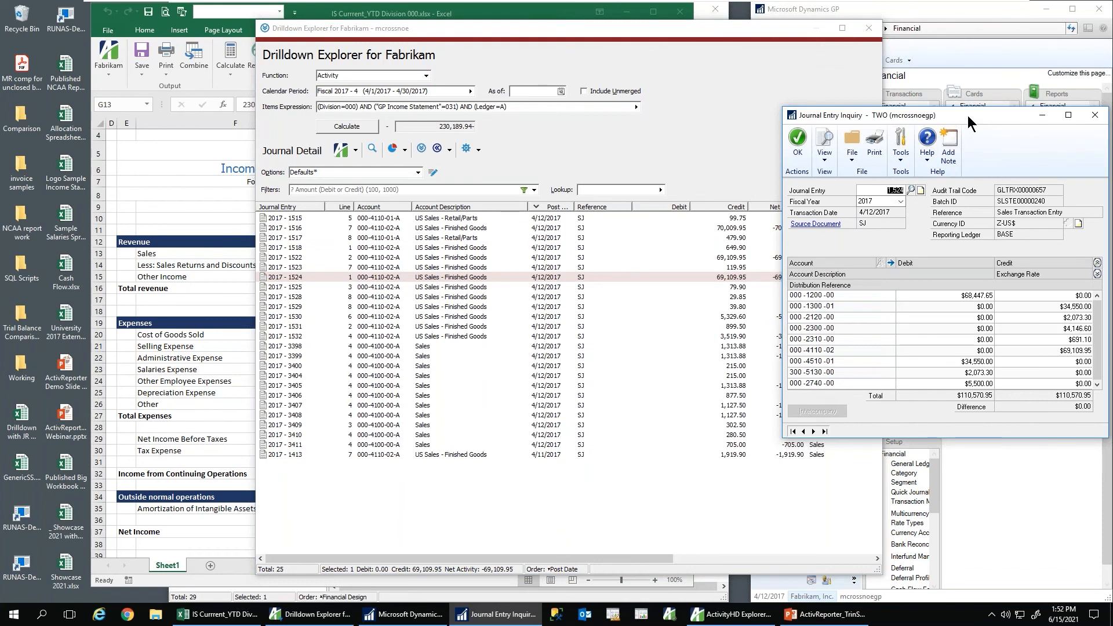
left_click(1094, 116)
left_click(667, 29)
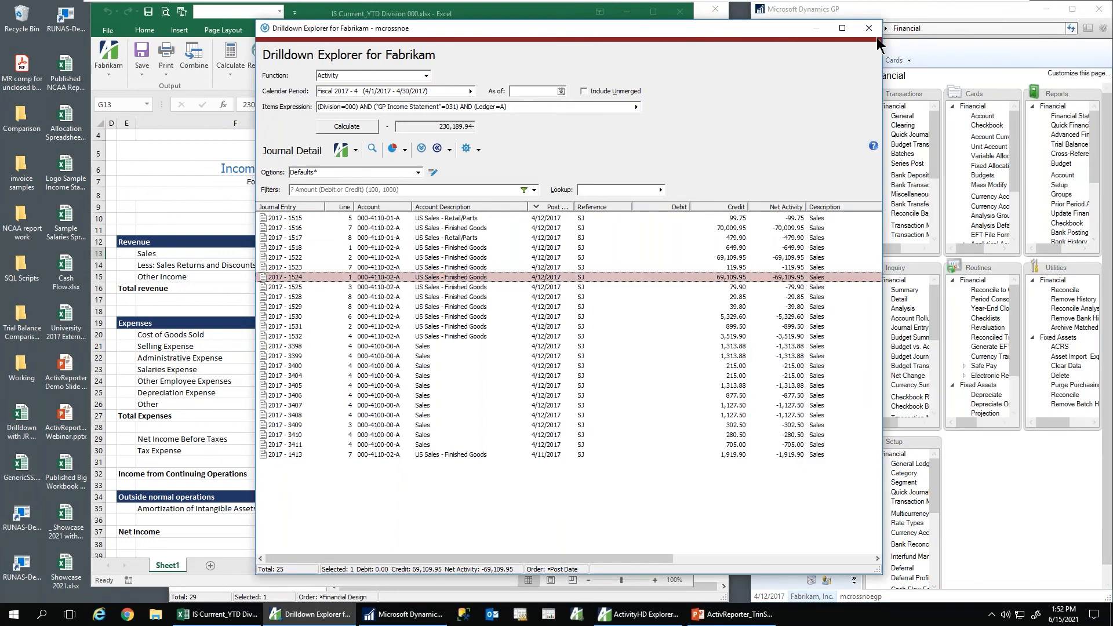
left_click(870, 29)
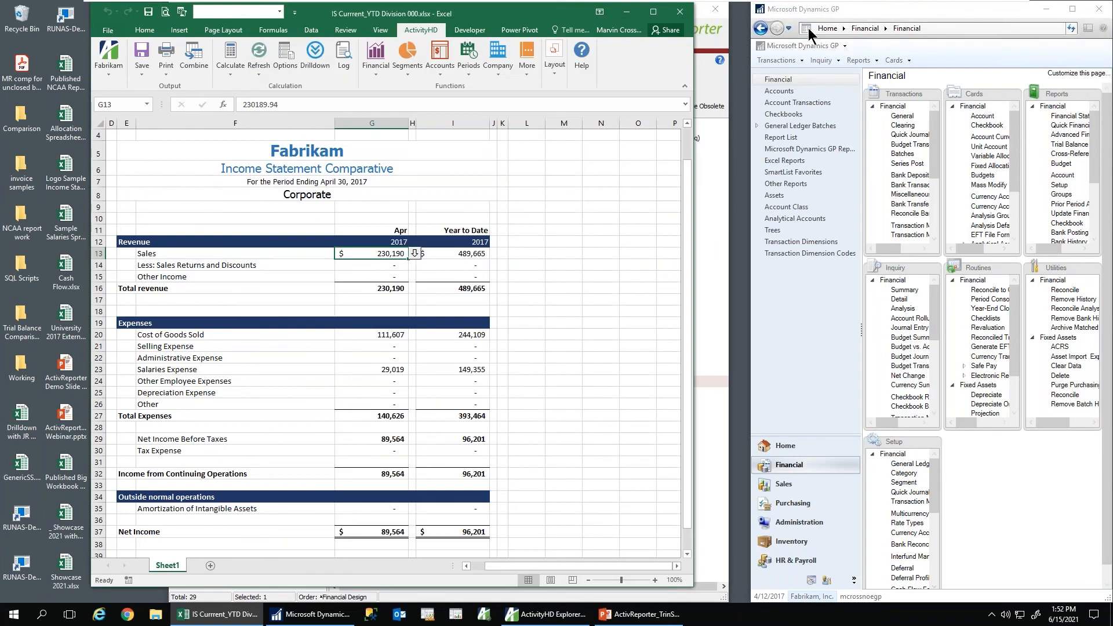
Step: Close the published division workbook and open Fabrikam's Trial Balance financial view in ActivityHD Explorer
left_click(680, 14)
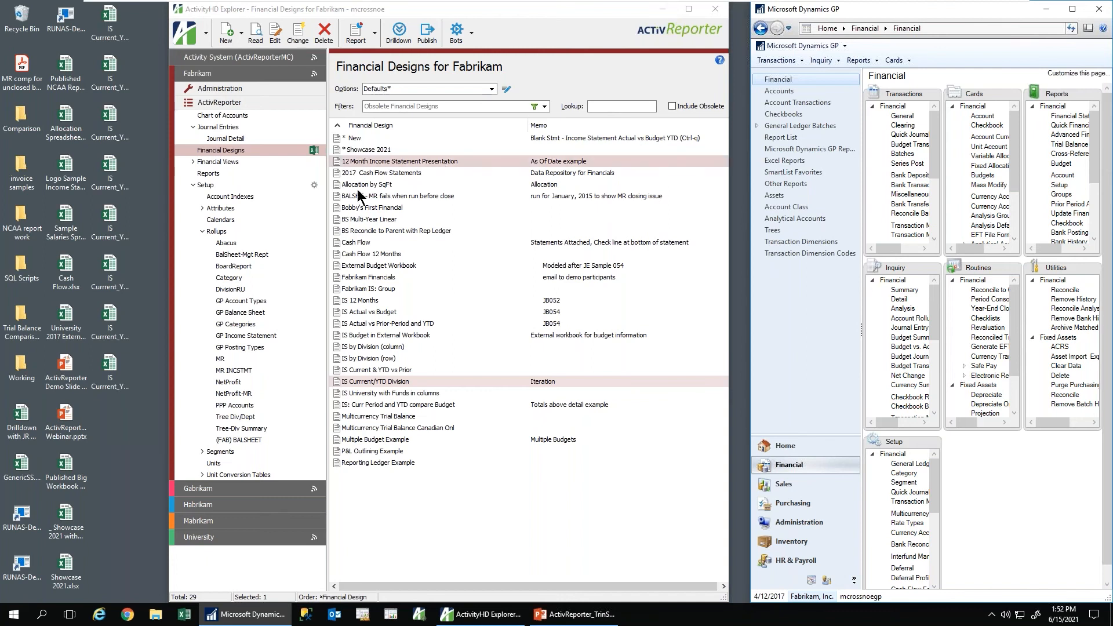
left_click(203, 231)
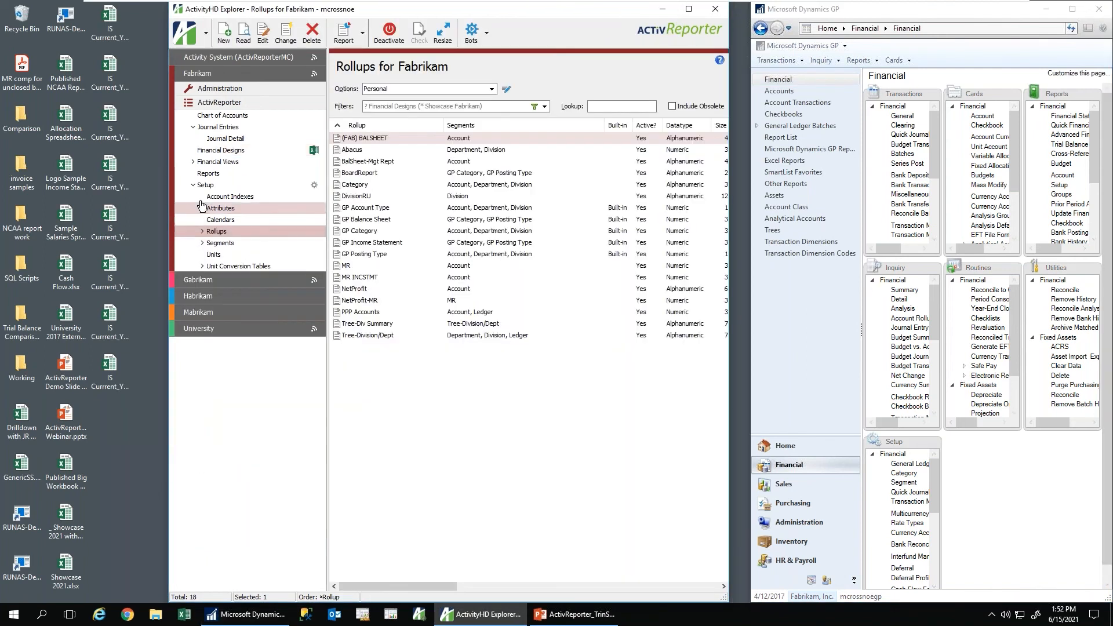
left_click(194, 164)
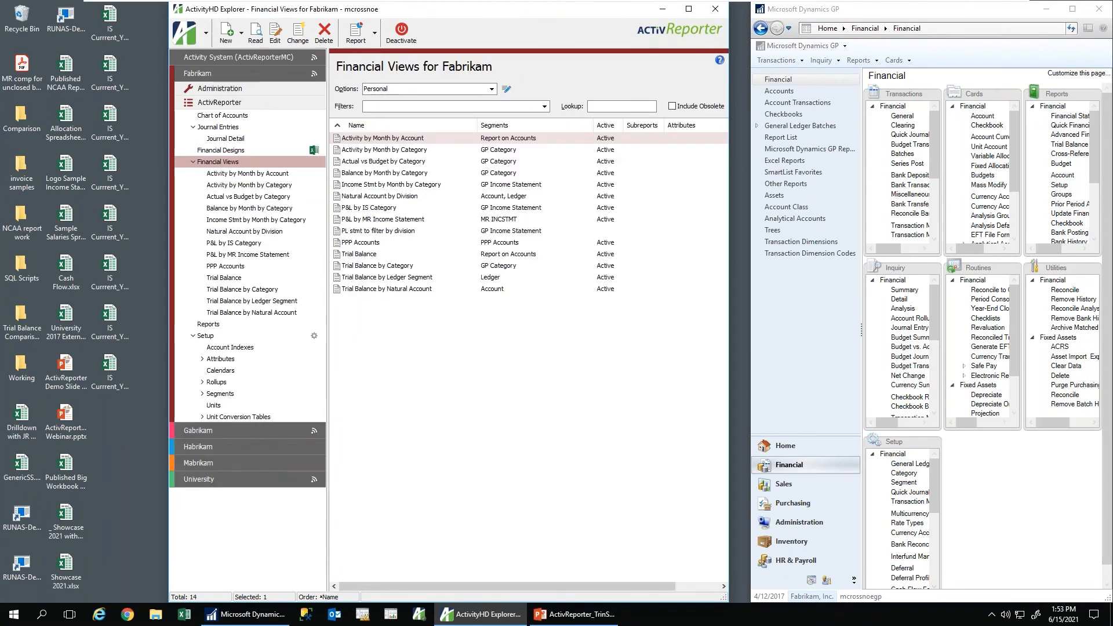
left_click(223, 280)
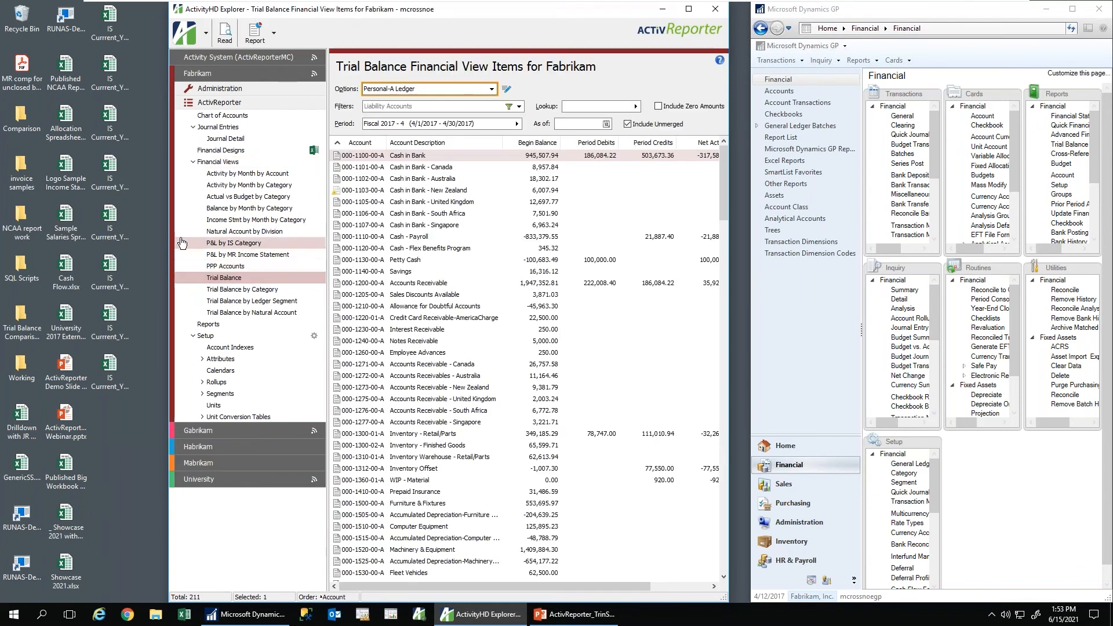
Step: Widen the Trial Balance view to show all balance columns, and look briefly at the Trial Balance Report window in Dynamics GP
left_click_drag(166, 236, 35, 235)
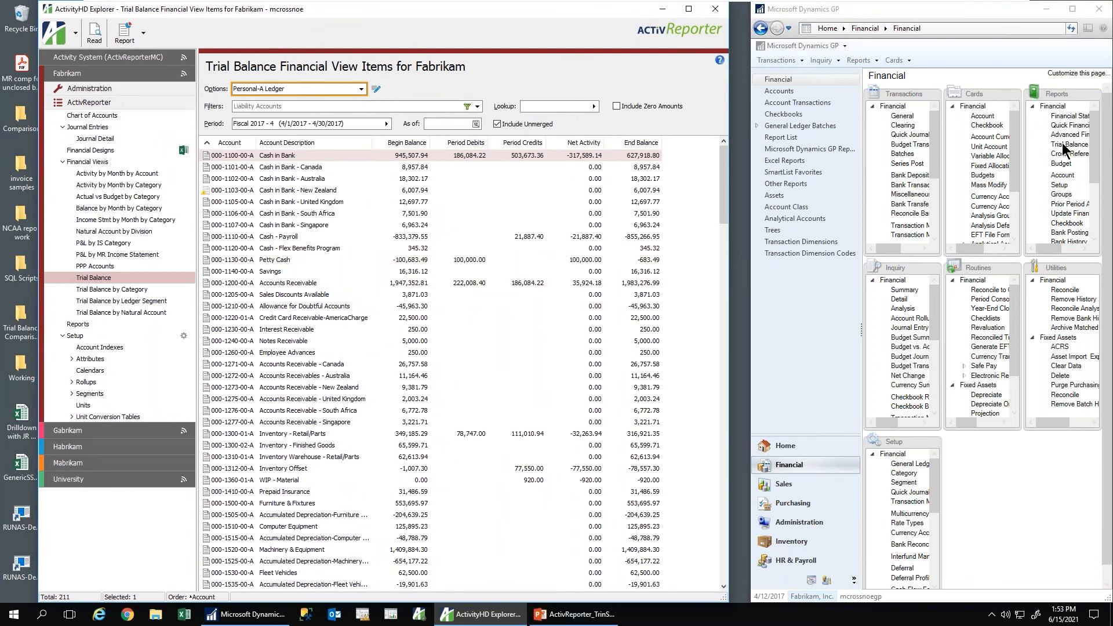
left_click(1067, 145)
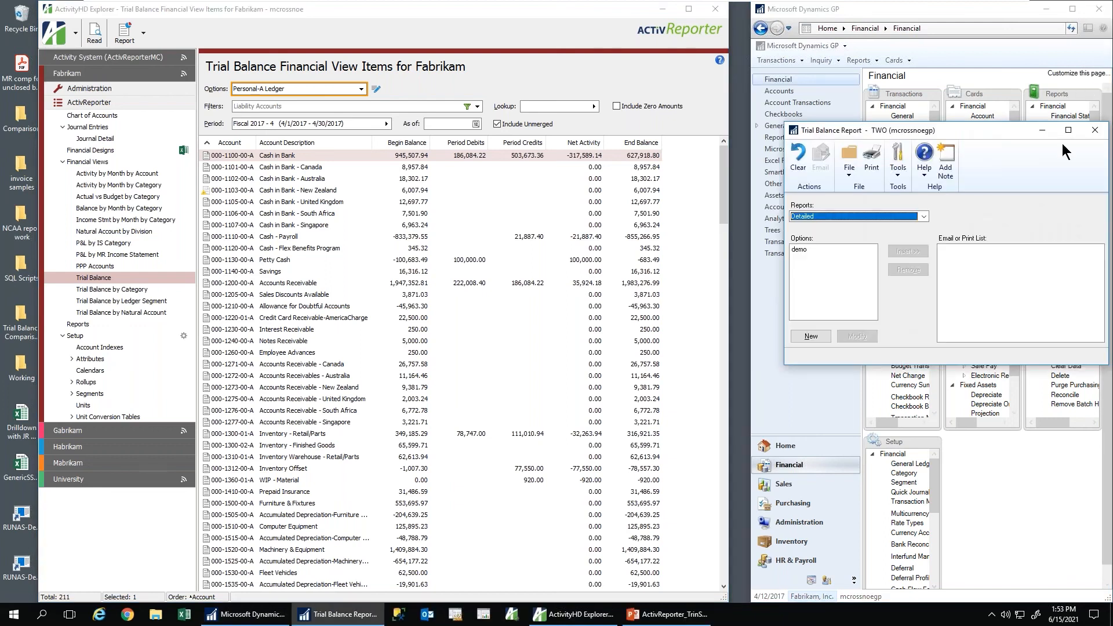
left_click(1095, 130)
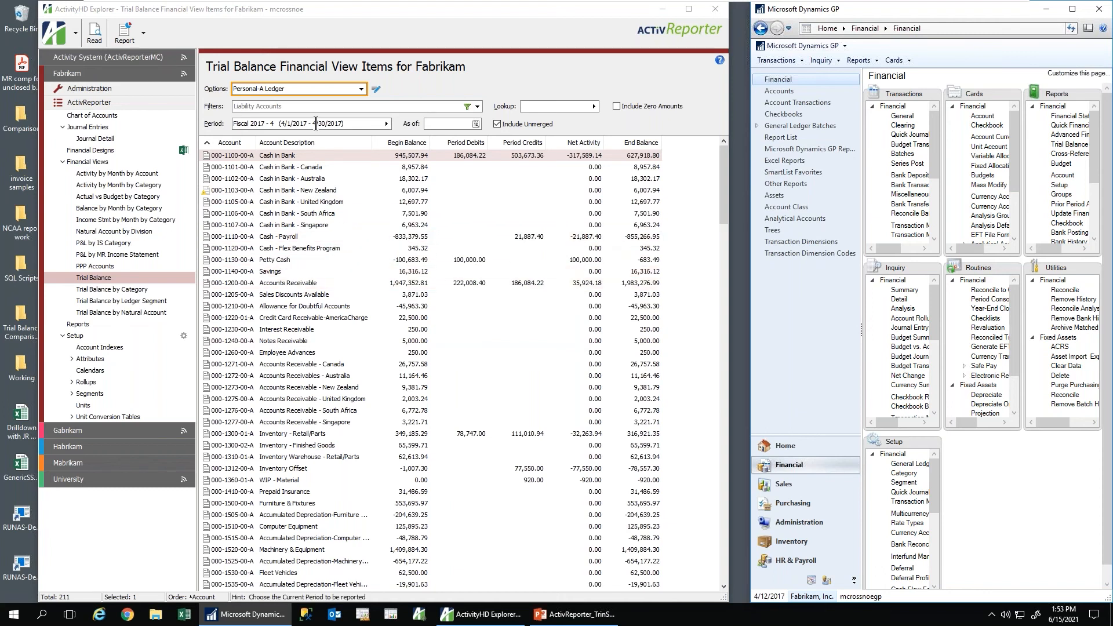
Step: Set the Trial Balance view's period to Fiscal 2016, period 6 (Jun)
left_click(386, 124)
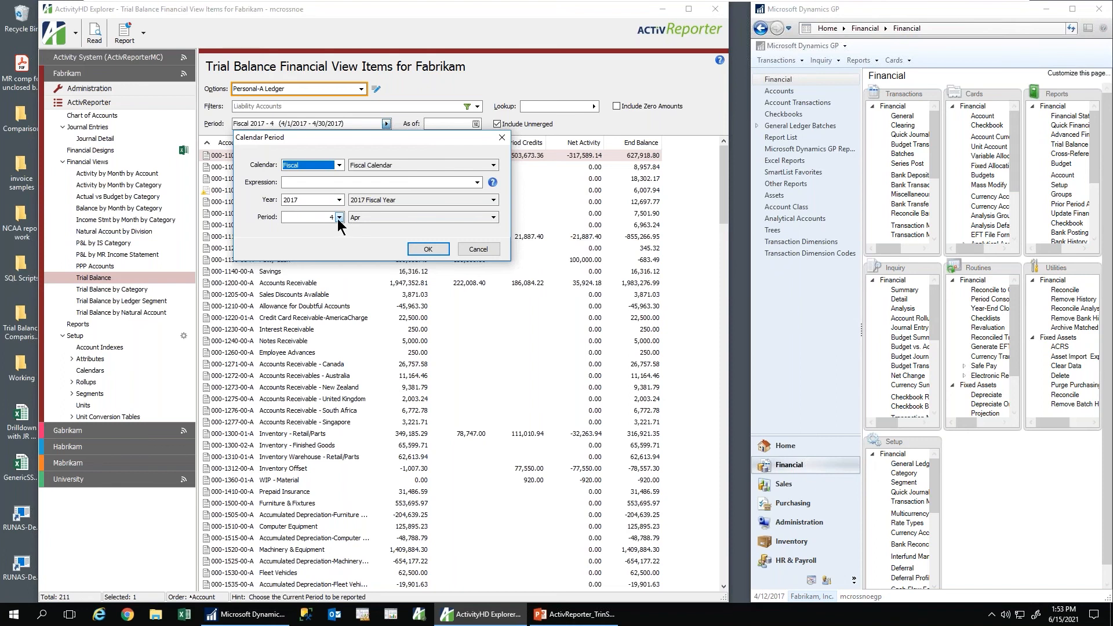
left_click(339, 200)
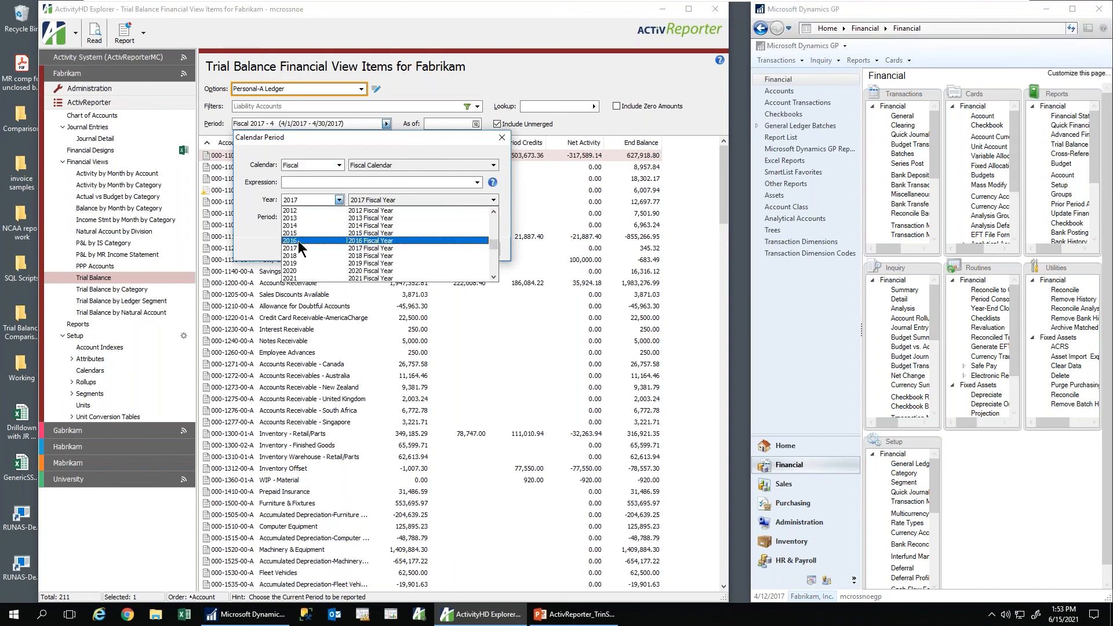
left_click(298, 241)
left_click(339, 218)
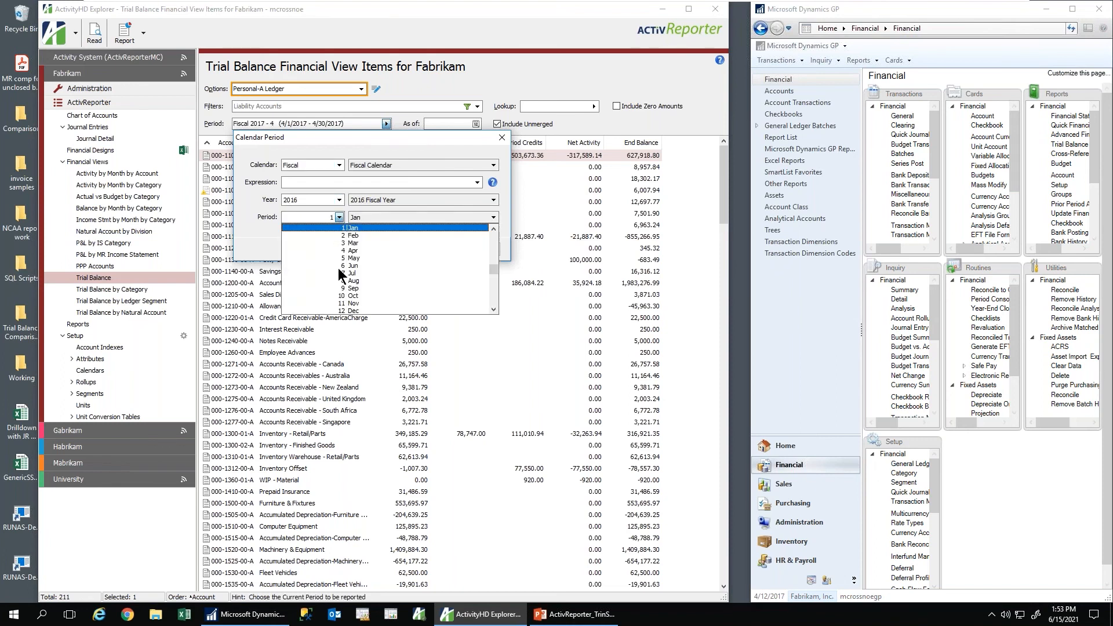
left_click(339, 267)
left_click(429, 250)
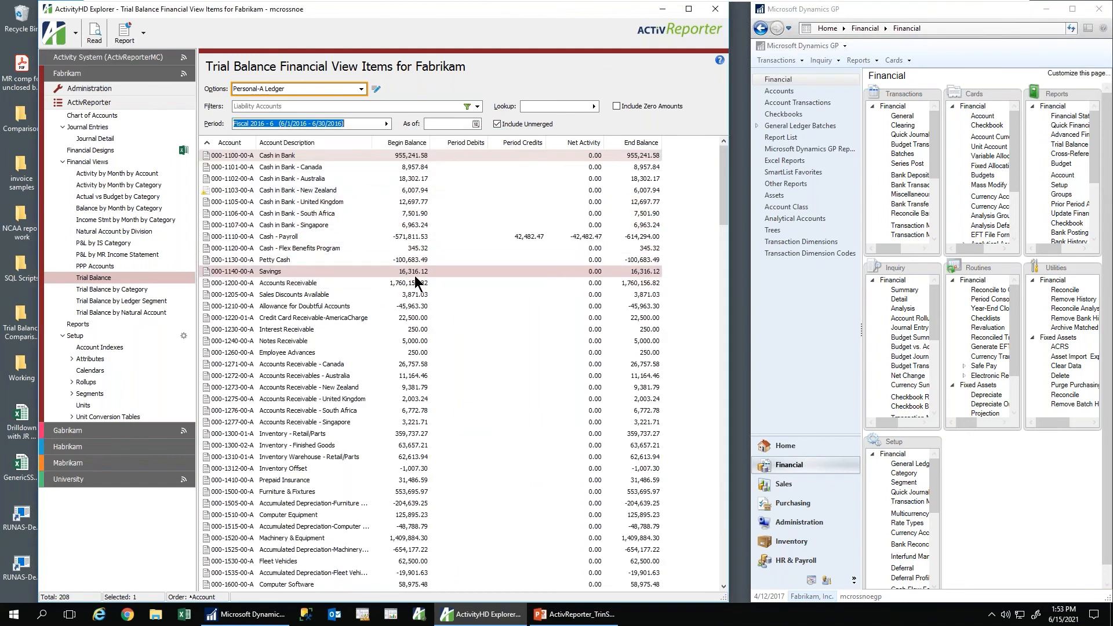
Step: Open the Salaries and Wages trial balance item, list the journal detail behind its Begin Balance, and narrow the window
scroll(725, 197, "down", 4)
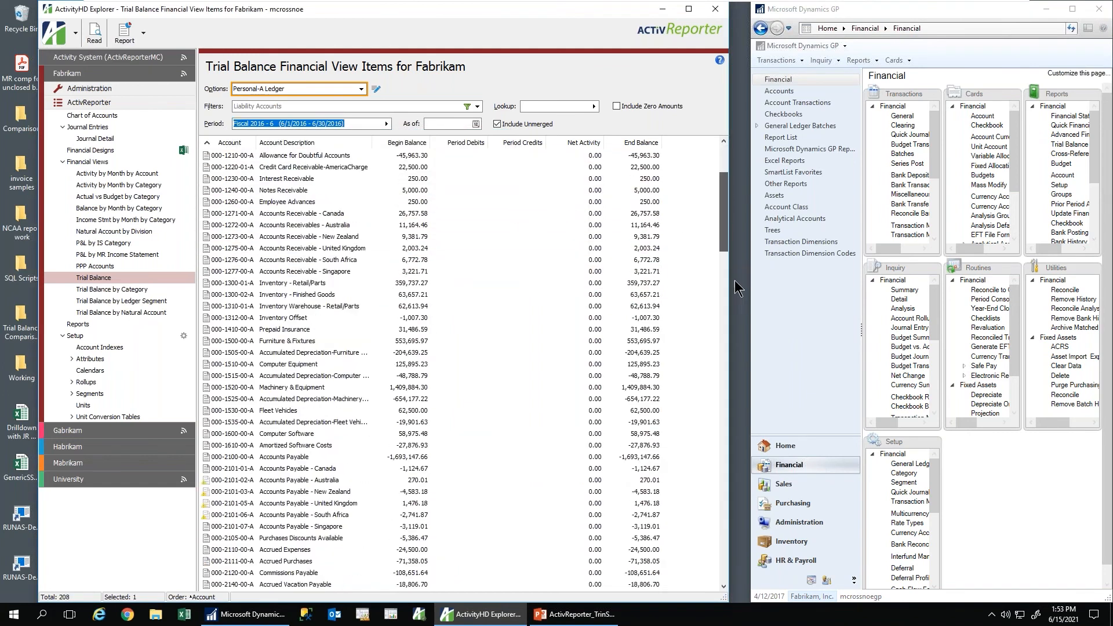
left_click_drag(735, 281, 736, 388)
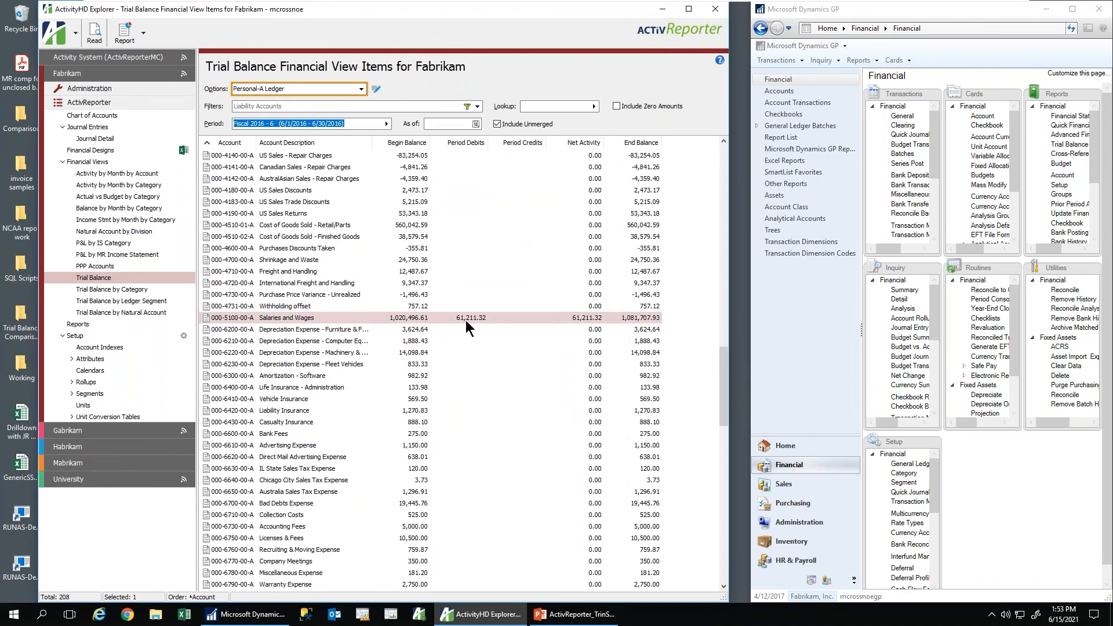
double_click(413, 317)
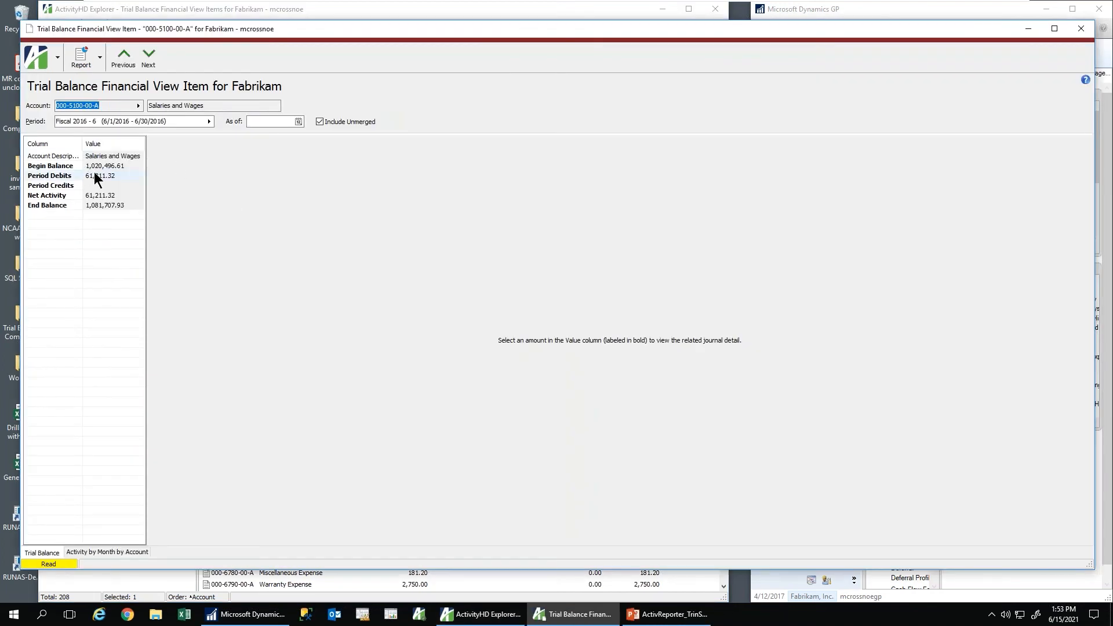
left_click(99, 166)
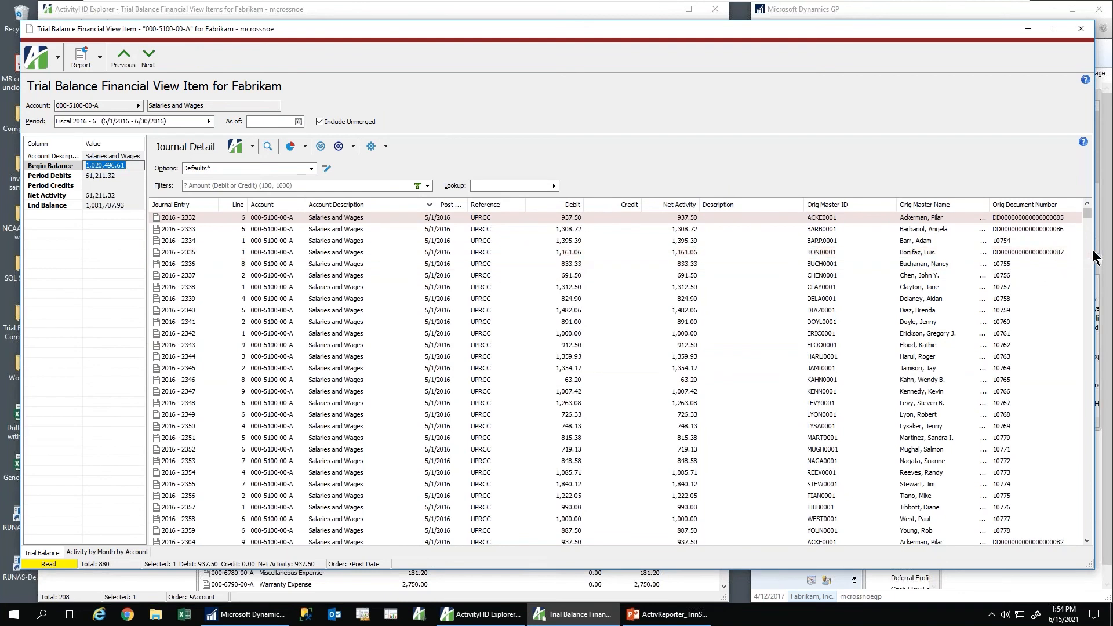
left_click_drag(1098, 248, 780, 249)
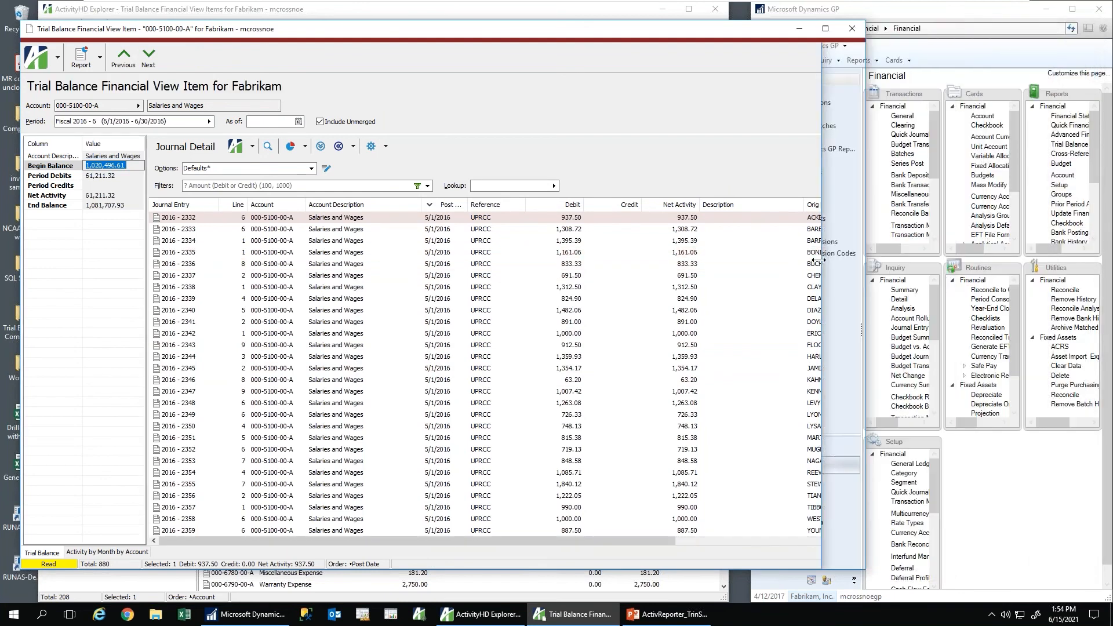
Step: Open journal entry 2016 - 2335 in Dynamics GP, select its Salaries and Wages line, and close the inquiry
left_click(459, 252)
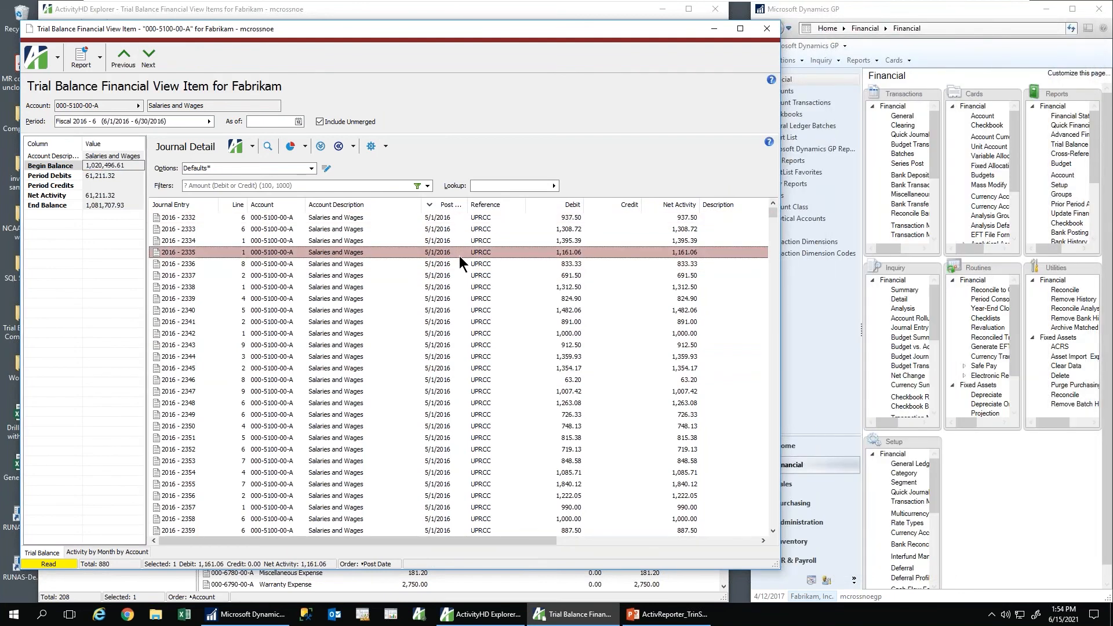
double_click(460, 256)
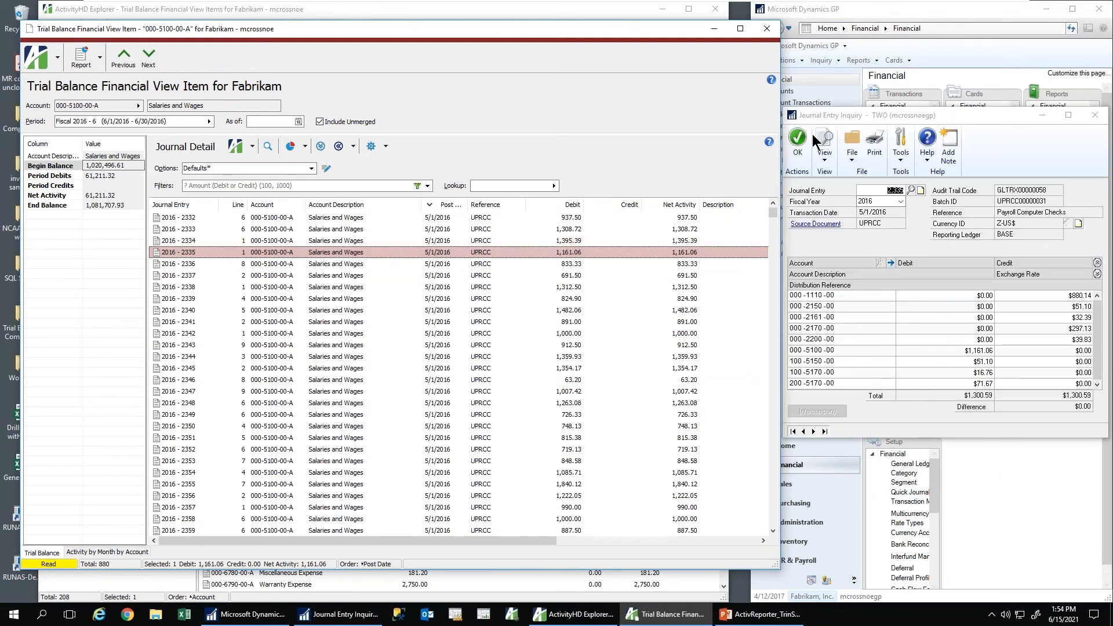
left_click(979, 351)
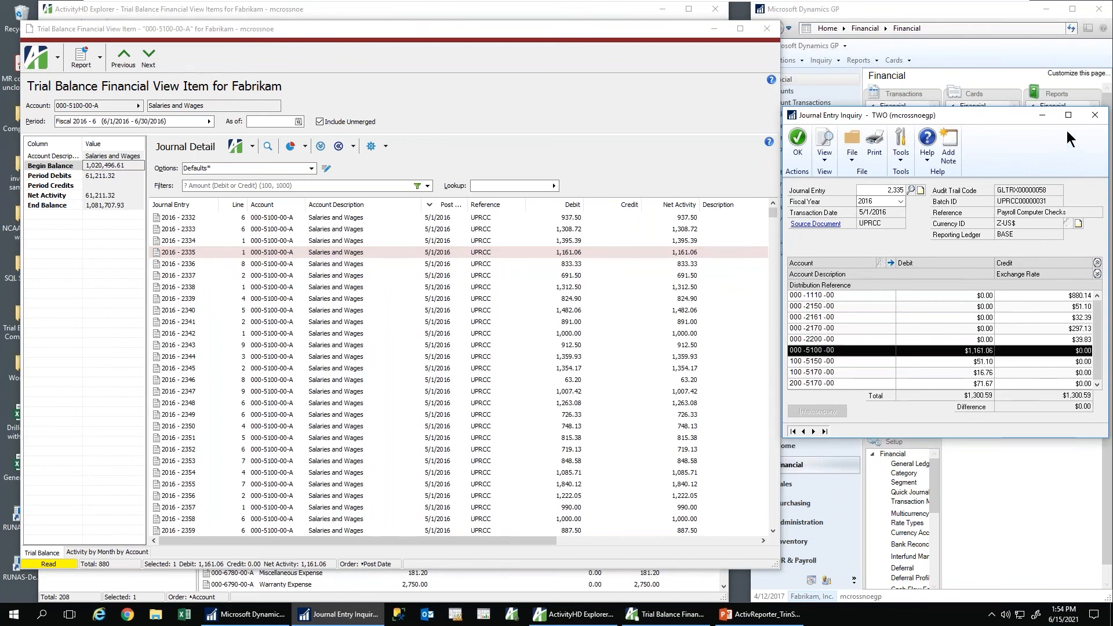
left_click(1092, 117)
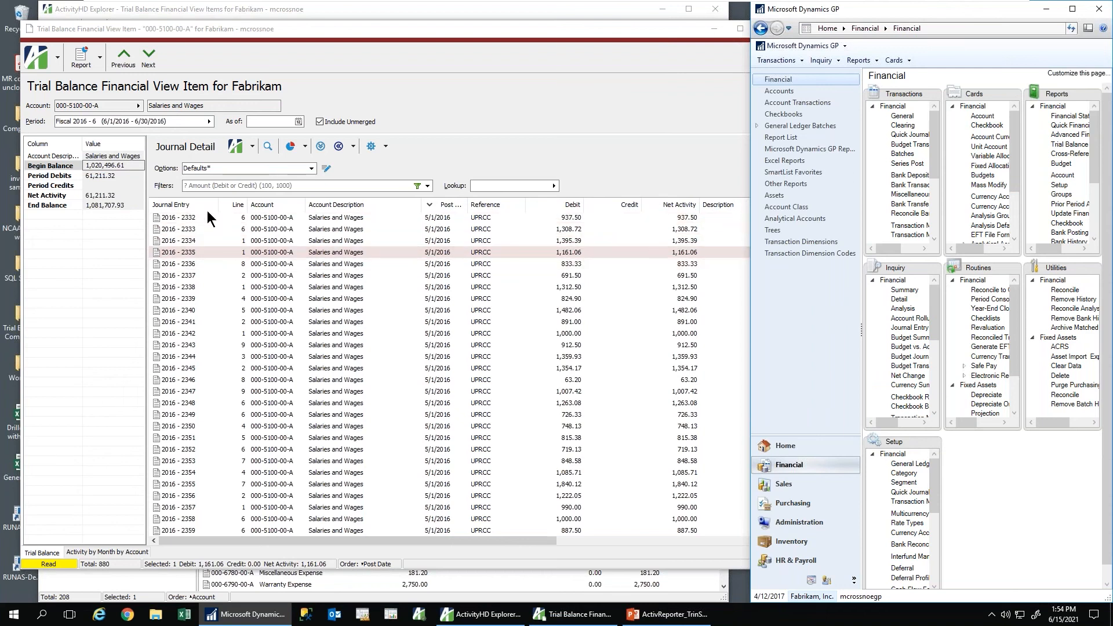
Step: List the journal detail behind the Salaries and Wages Period Debits, narrow the window further, and close the item
left_click(95, 175)
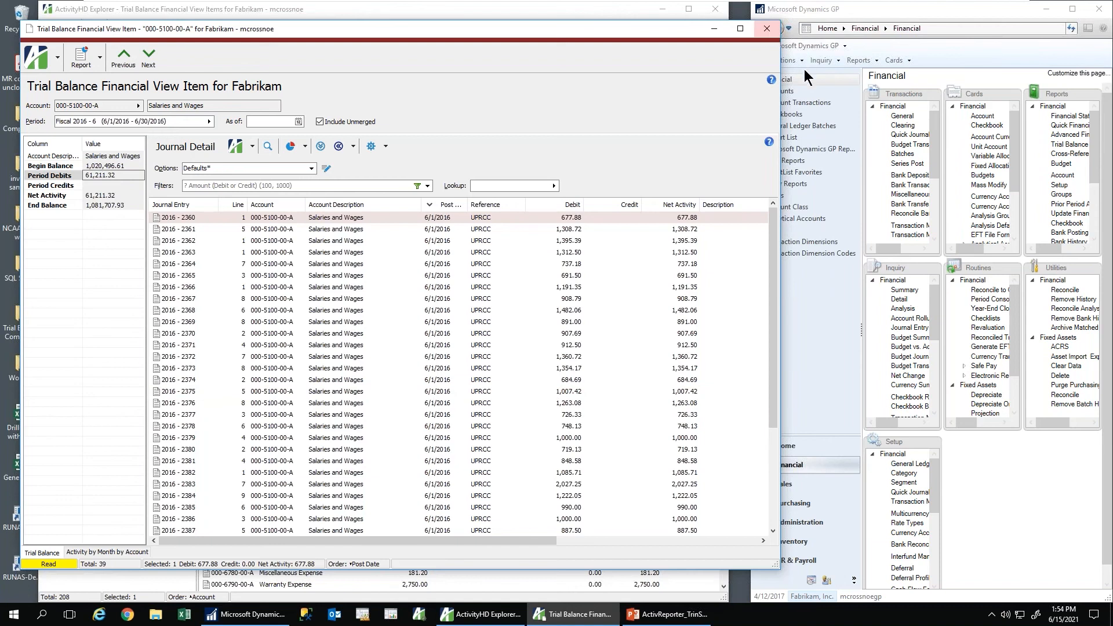
left_click_drag(779, 59, 709, 72)
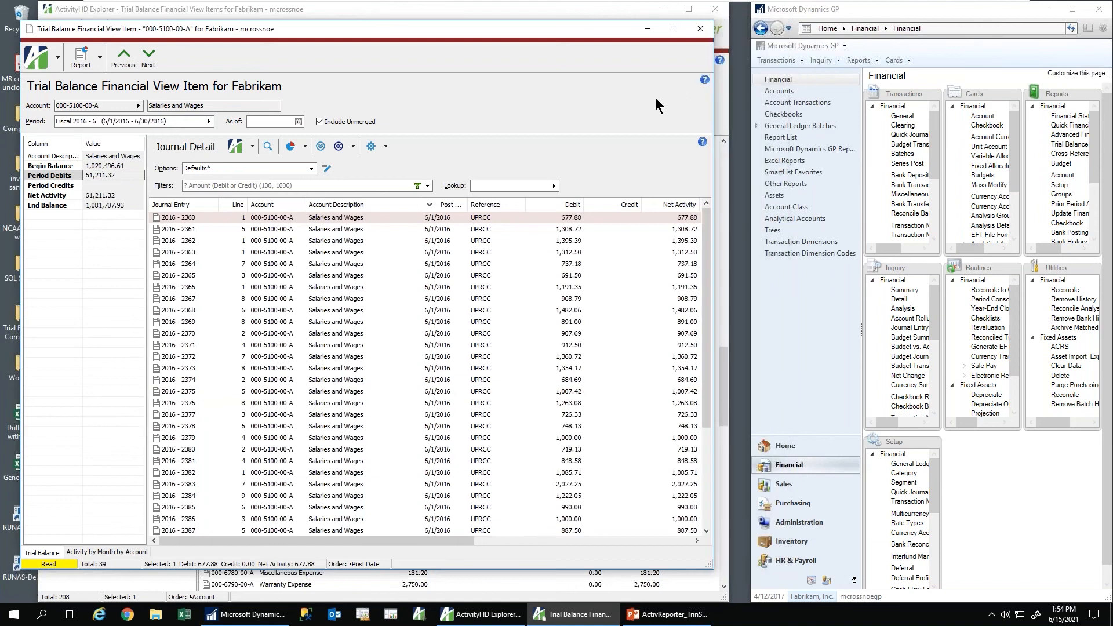
left_click(700, 30)
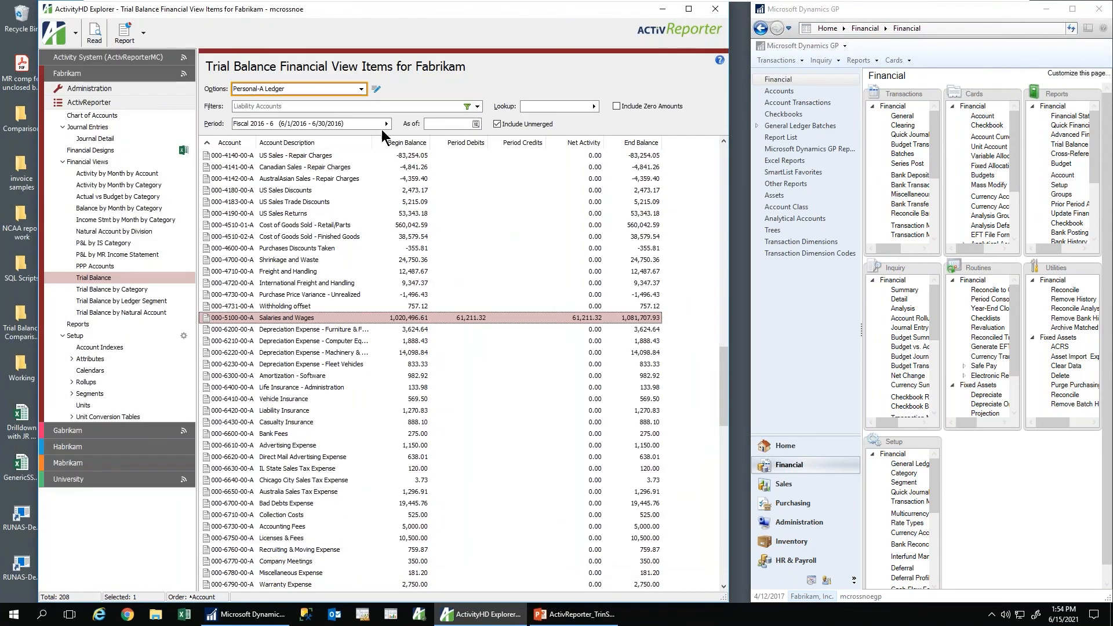
Step: Set the Trial Balance view's period to Fiscal 2017, period 4 (Apr)
left_click(386, 124)
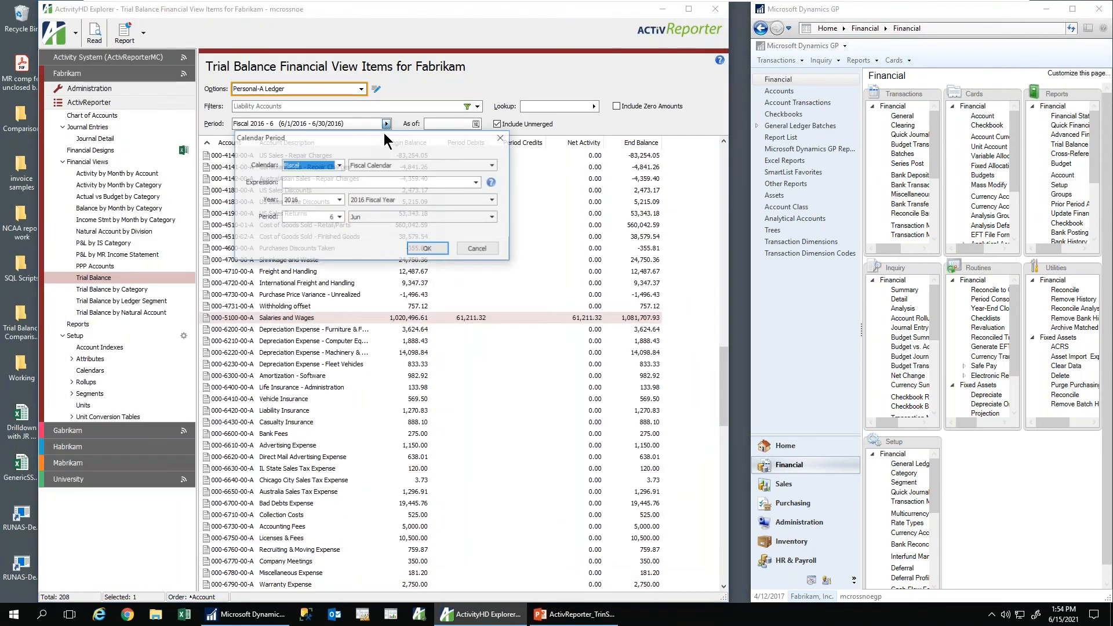
left_click(339, 200)
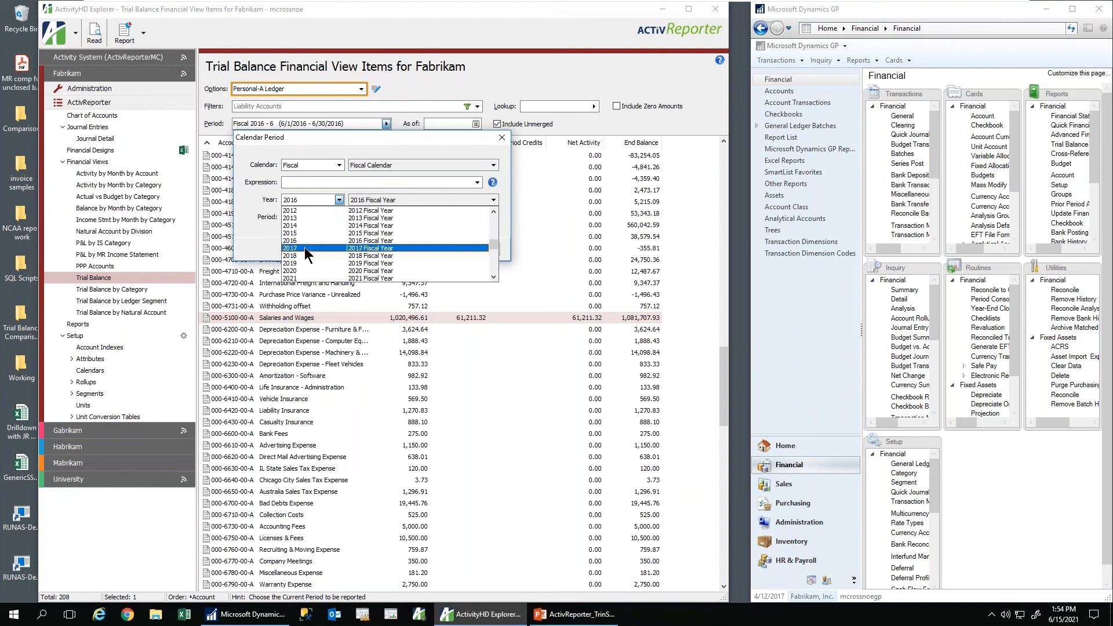
left_click(304, 255)
left_click(339, 218)
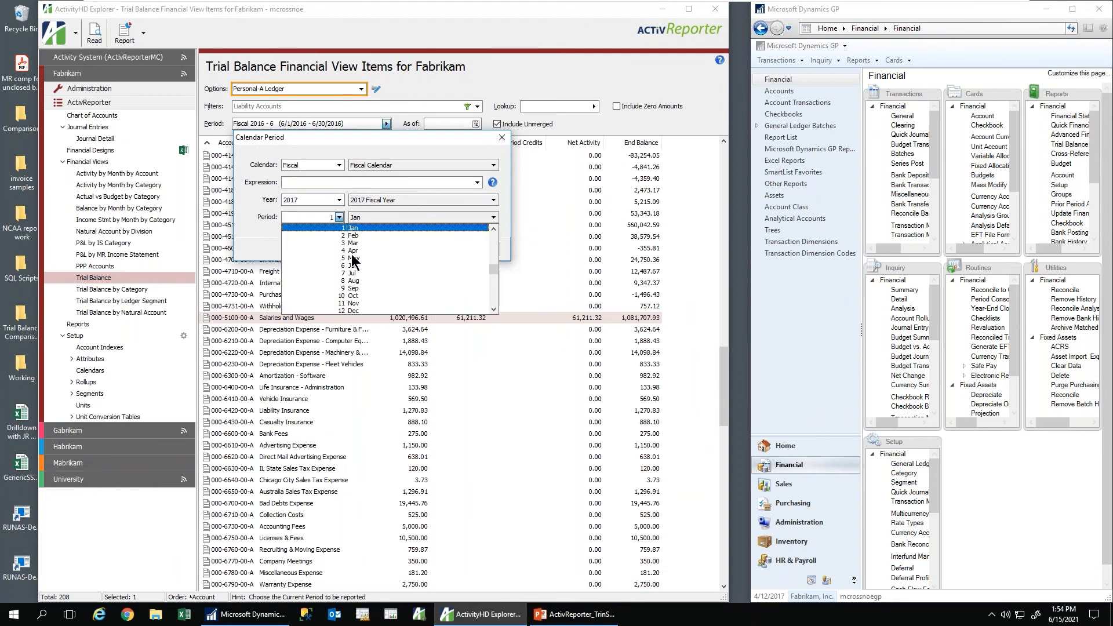
left_click(352, 250)
left_click(430, 250)
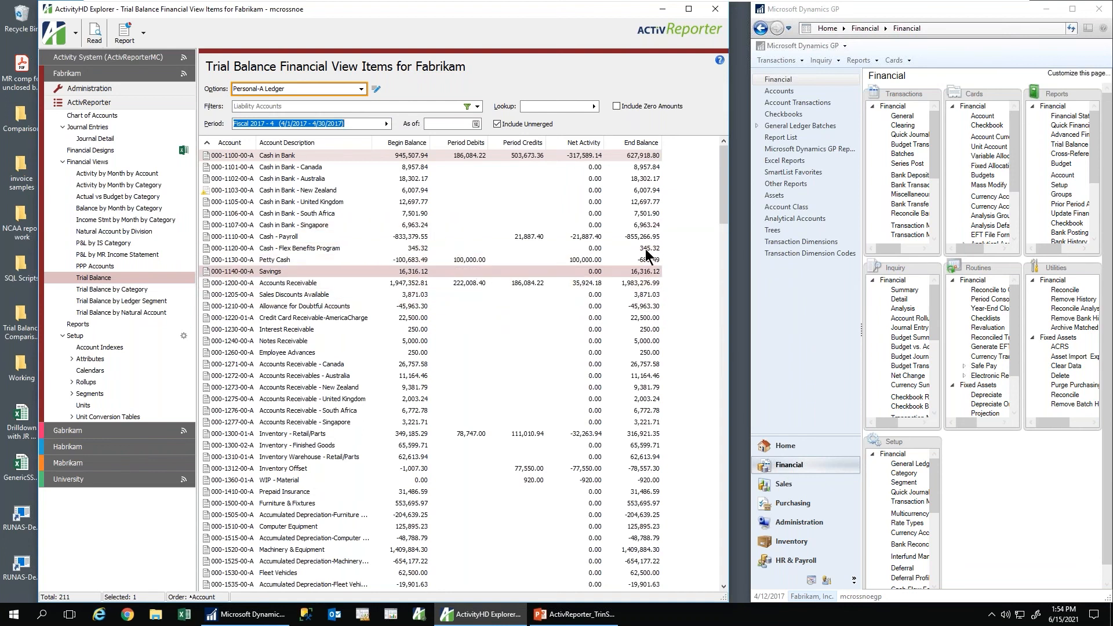
Step: Switch to Dynamics GP and start a general transaction in a new saved batch XYZ, with the reference test
left_click(898, 119)
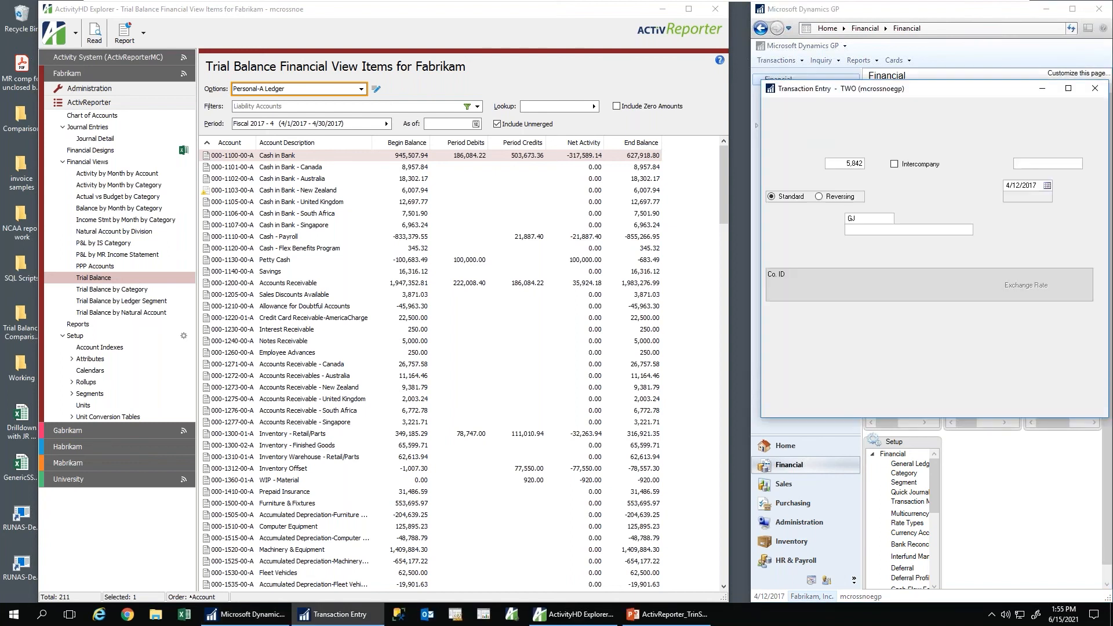
left_click(1024, 163)
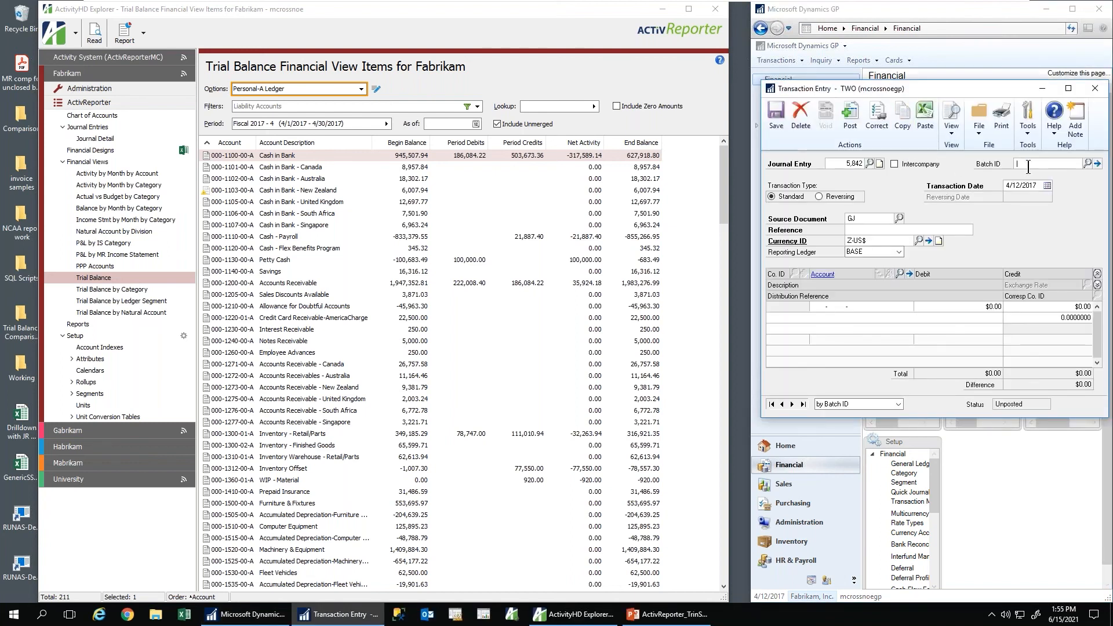
type("XYZ")
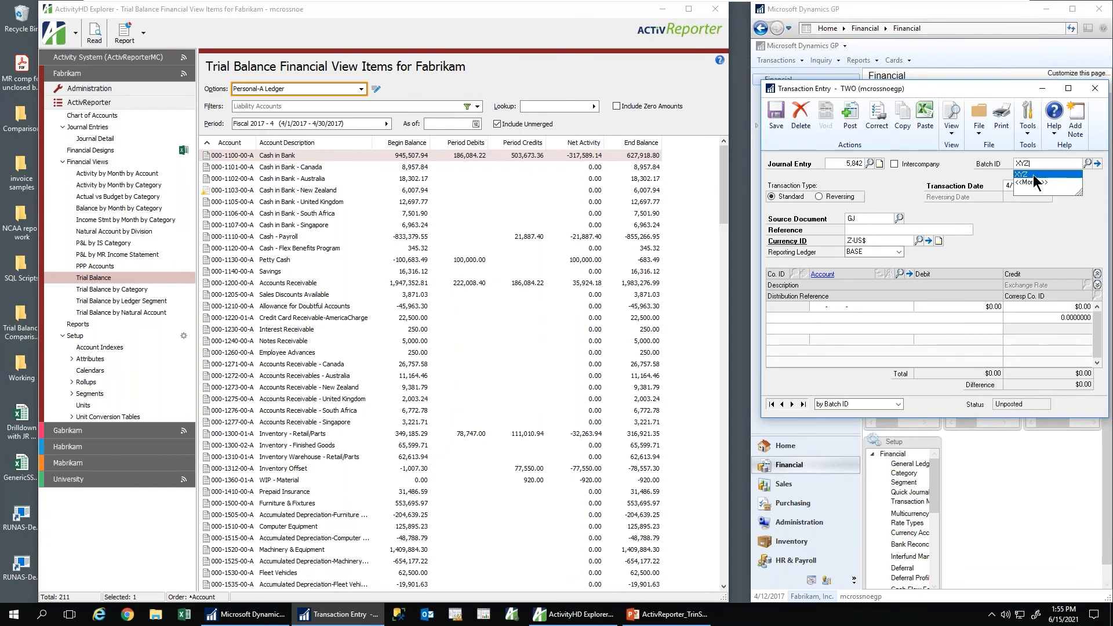
left_click(1033, 175)
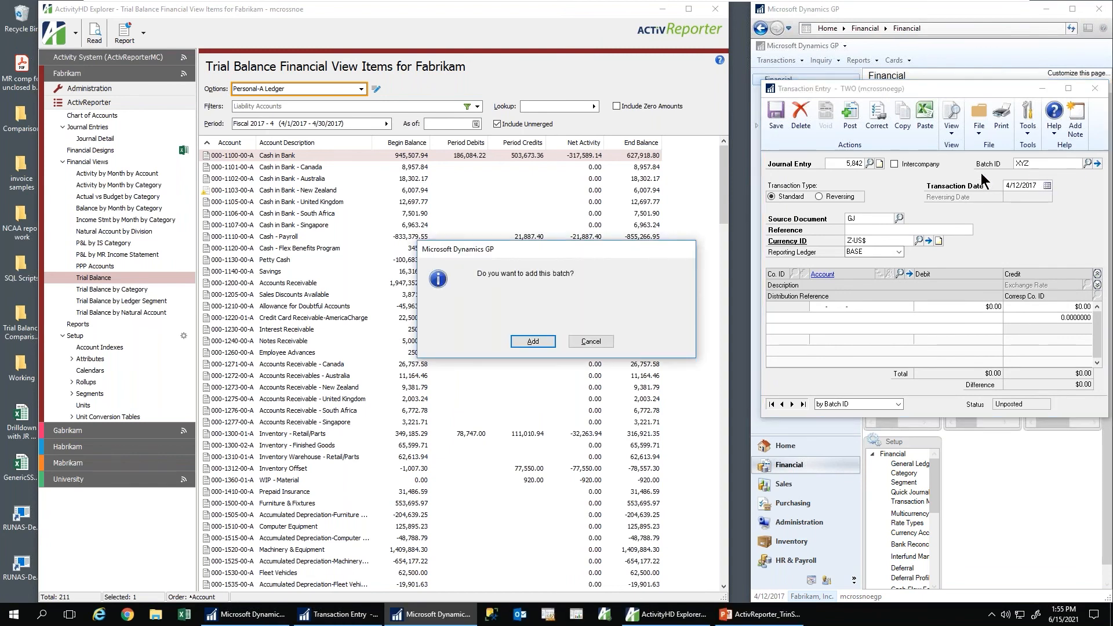
left_click(532, 342)
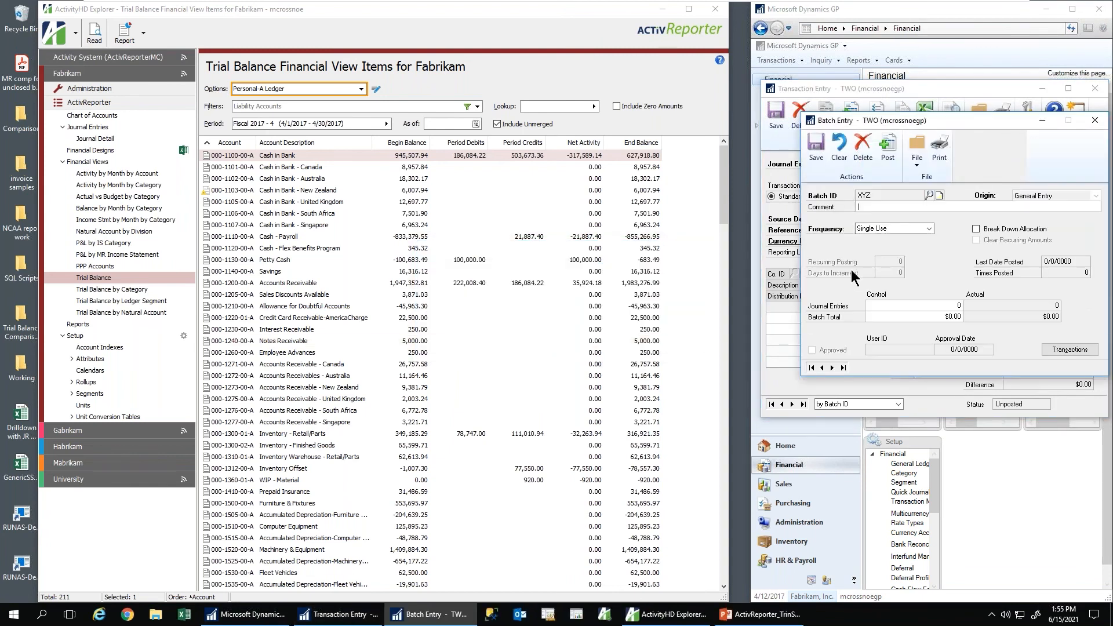
left_click(817, 152)
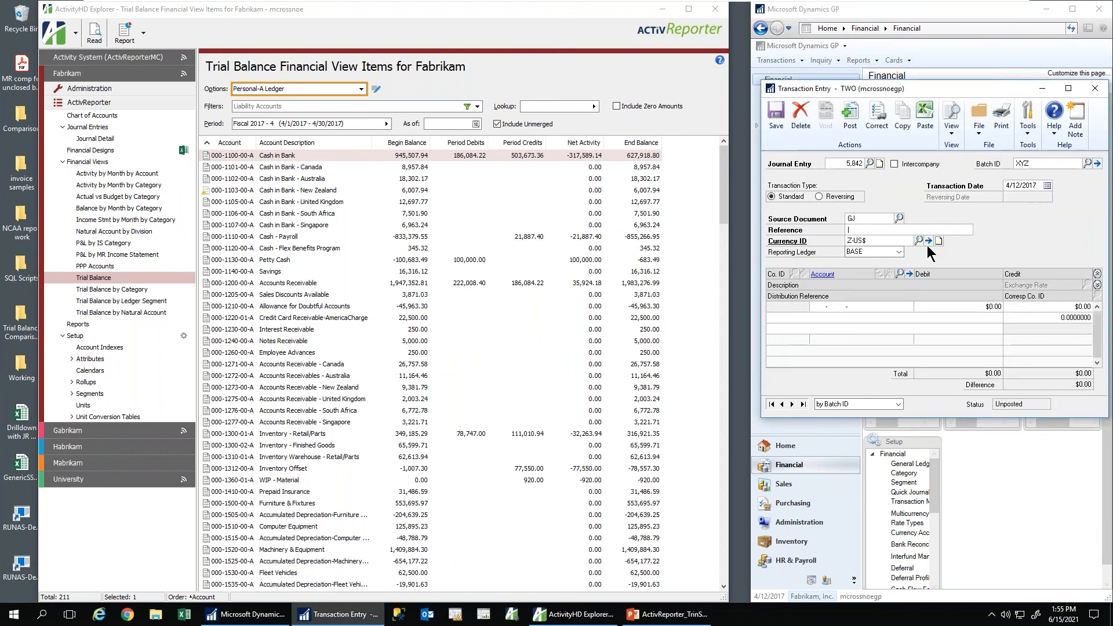
type("st")
key("Tab")
Step: Try to play the FivePostings NM.mac macro in the Transaction Entry window
left_click(1027, 128)
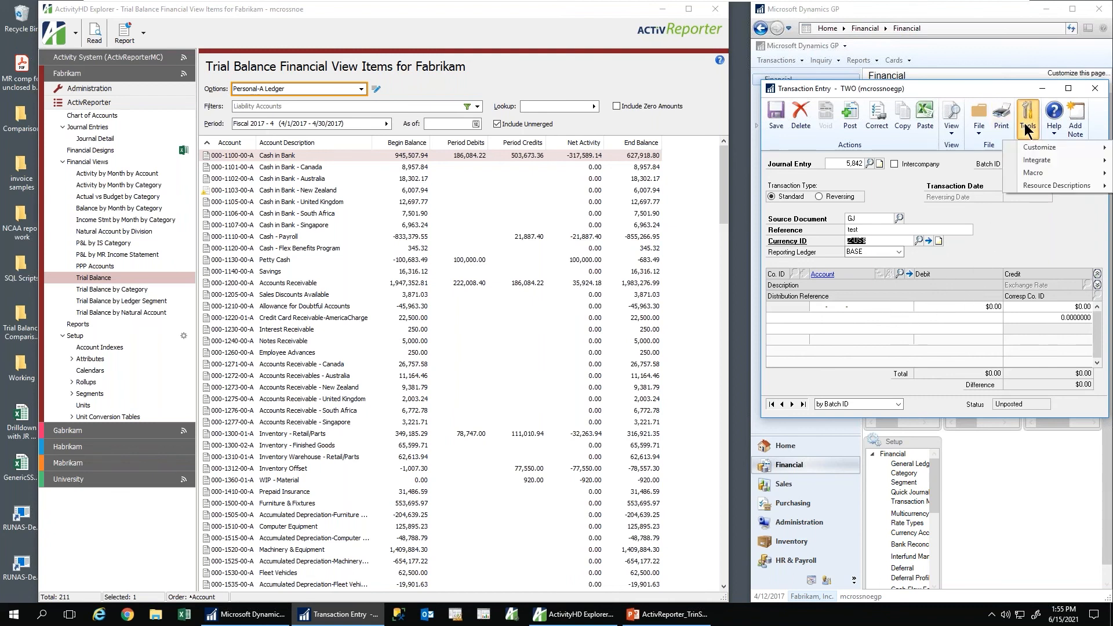
mouse_move(1032, 174)
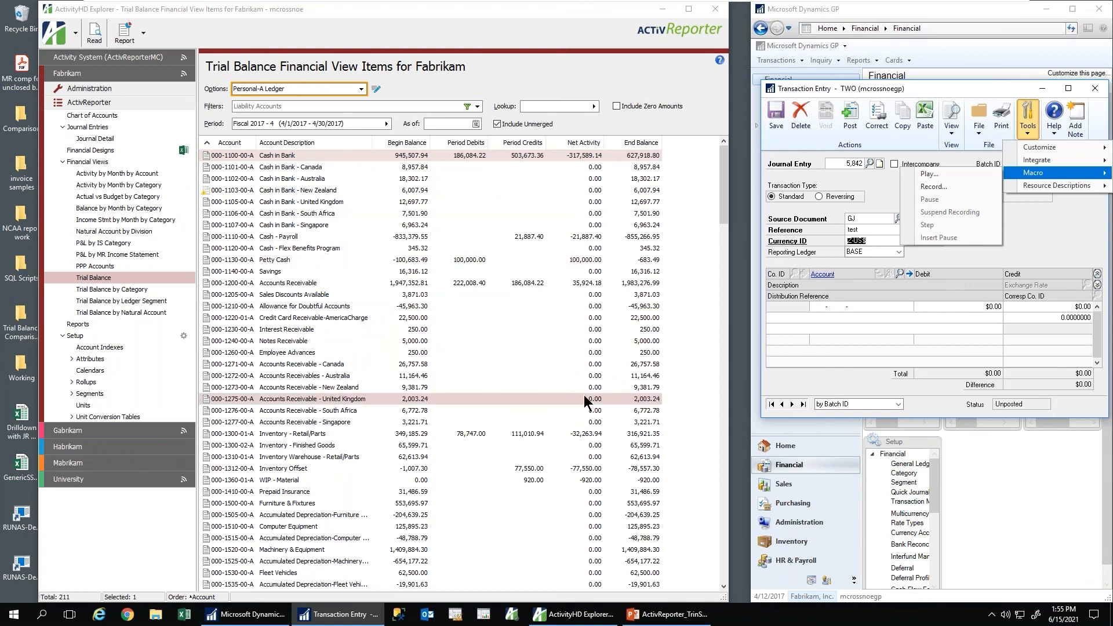
left_click(932, 174)
double_click(961, 180)
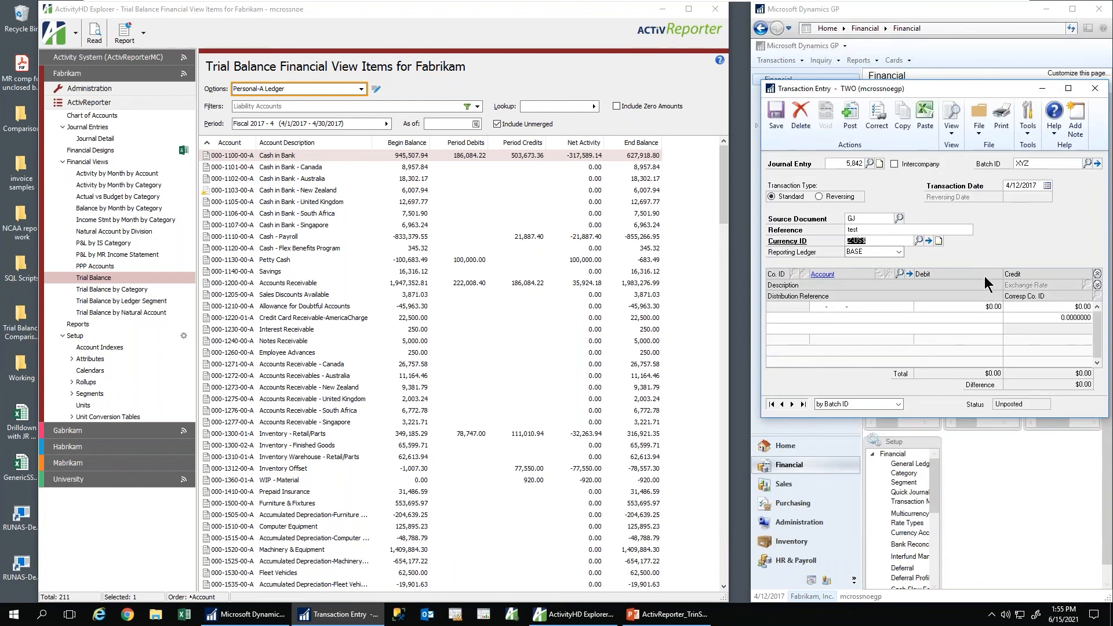
left_click(1032, 137)
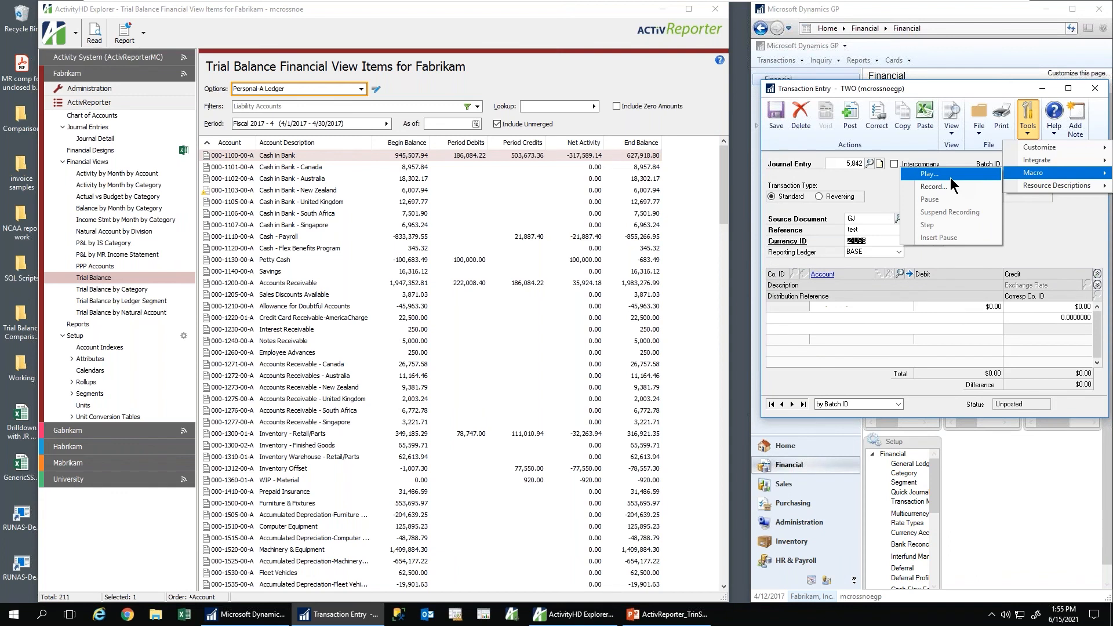
left_click(951, 174)
left_click(973, 180)
left_click(1015, 522)
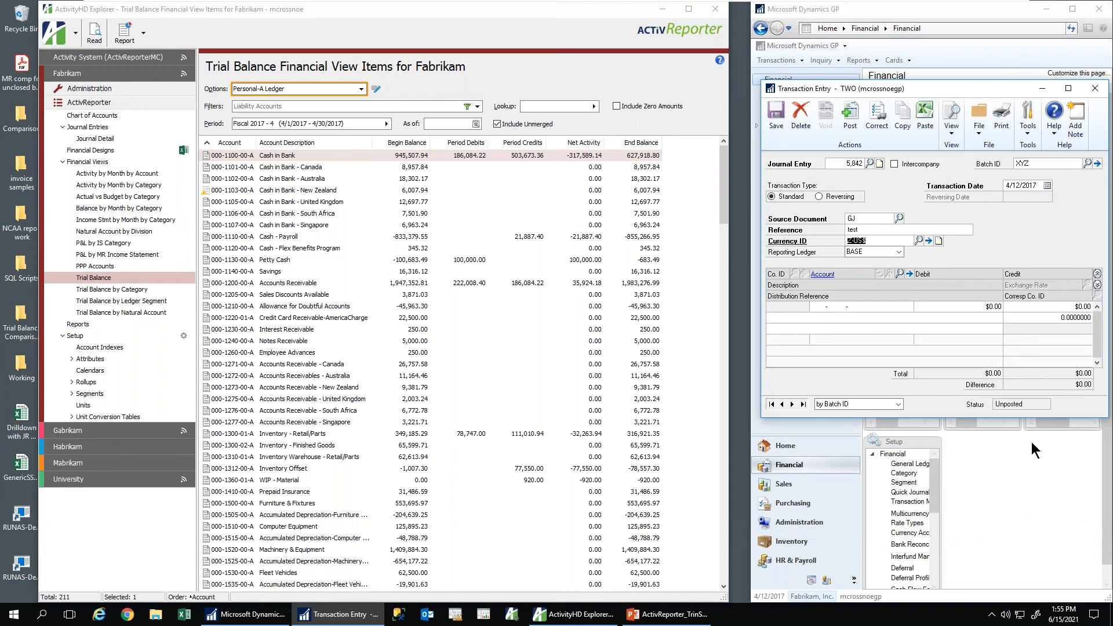
left_click(1026, 136)
mouse_move(1038, 172)
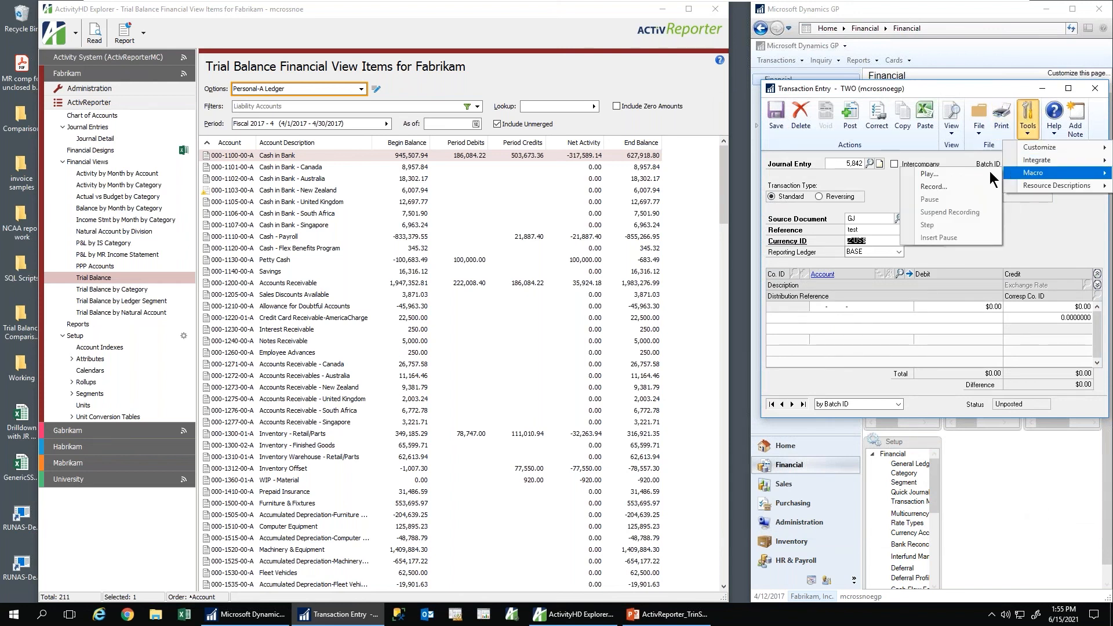
left_click(955, 176)
left_click(970, 181)
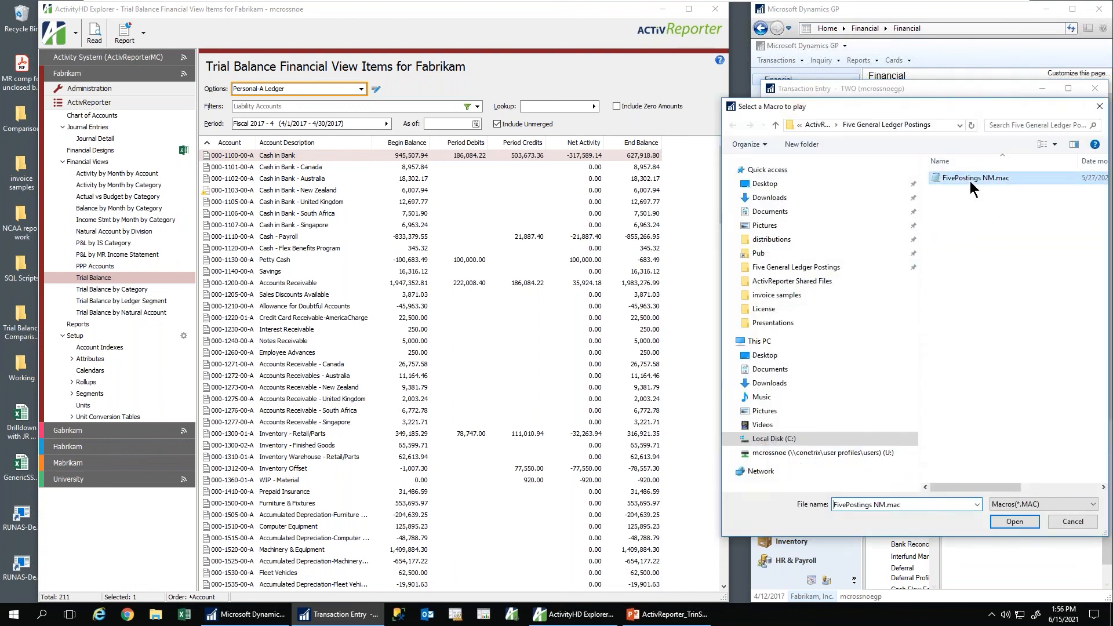
double_click(969, 181)
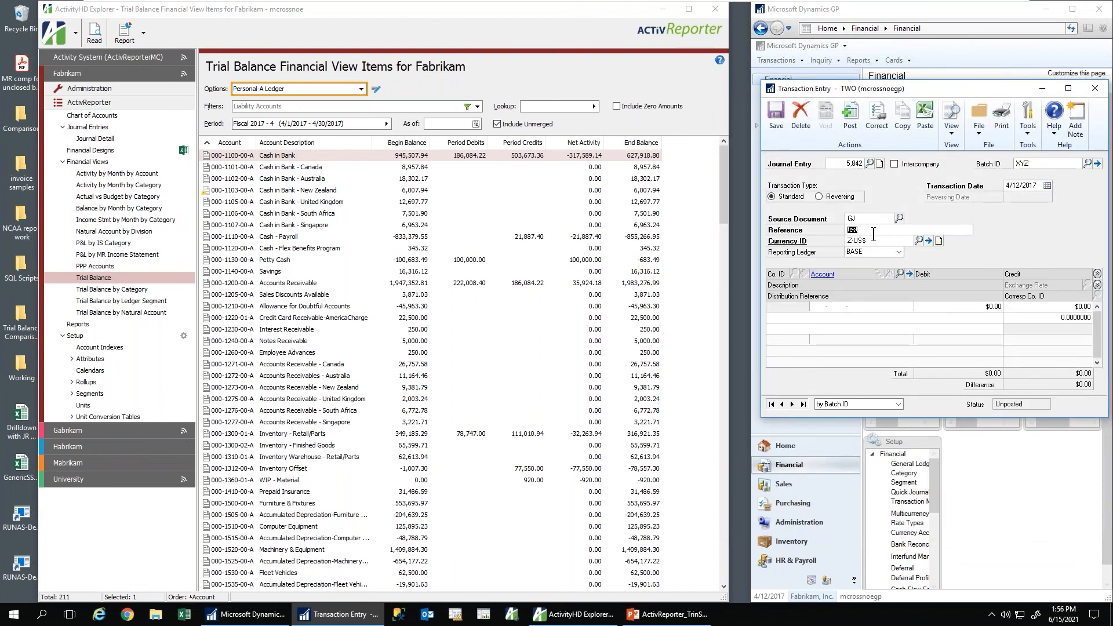
Step: Play the FivePostings NM.mac macro with the Reference field active to add its journal entries to batch XYZ
left_click(1028, 131)
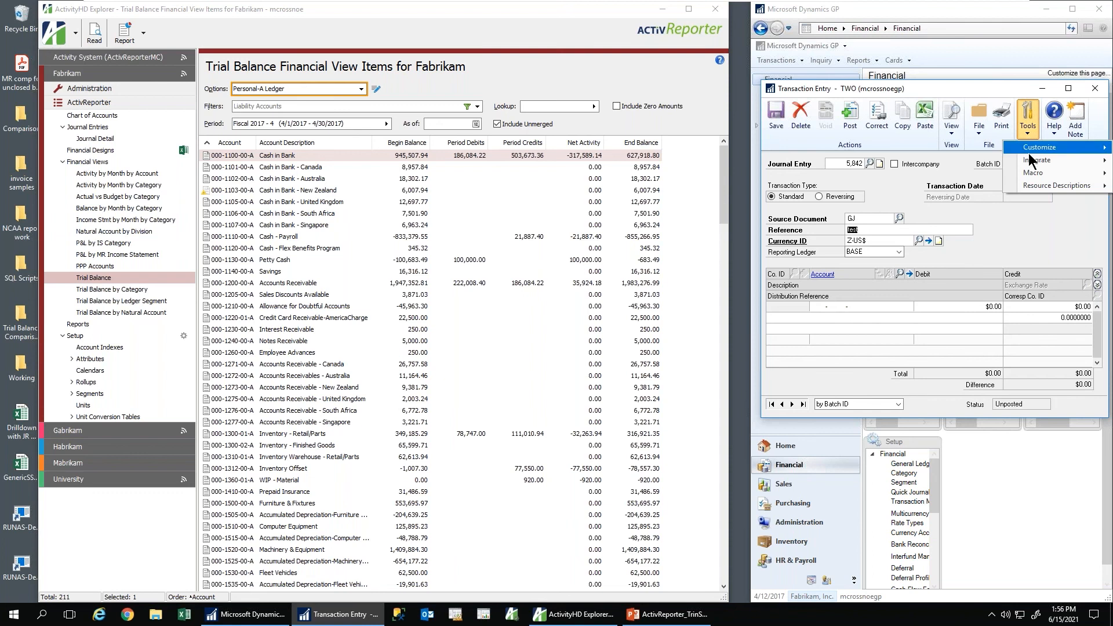
mouse_move(1024, 172)
left_click(945, 177)
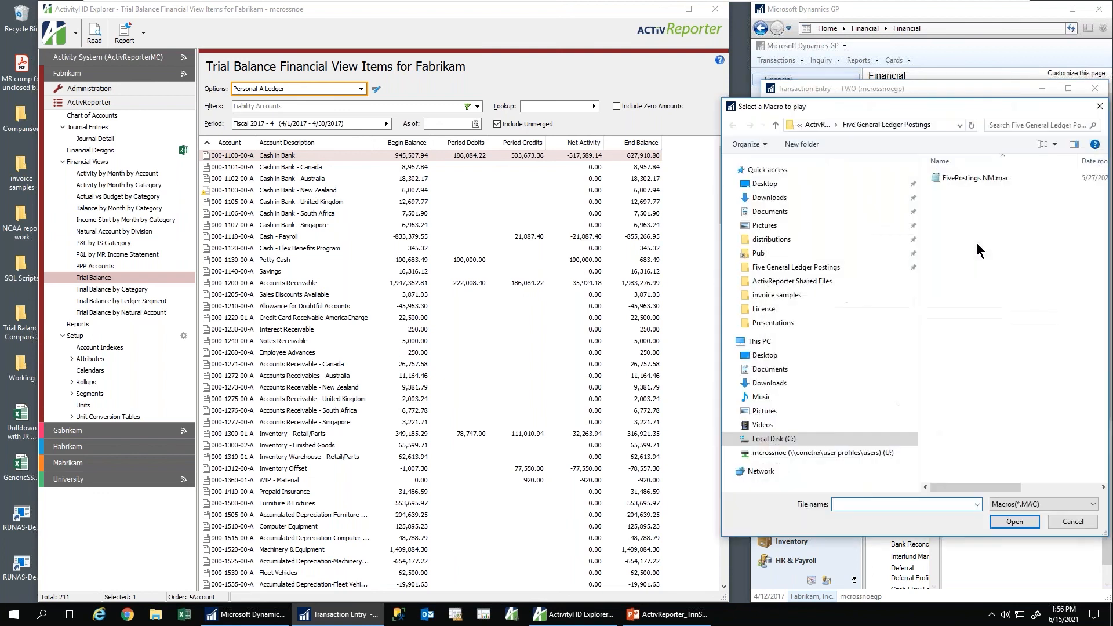
double_click(959, 179)
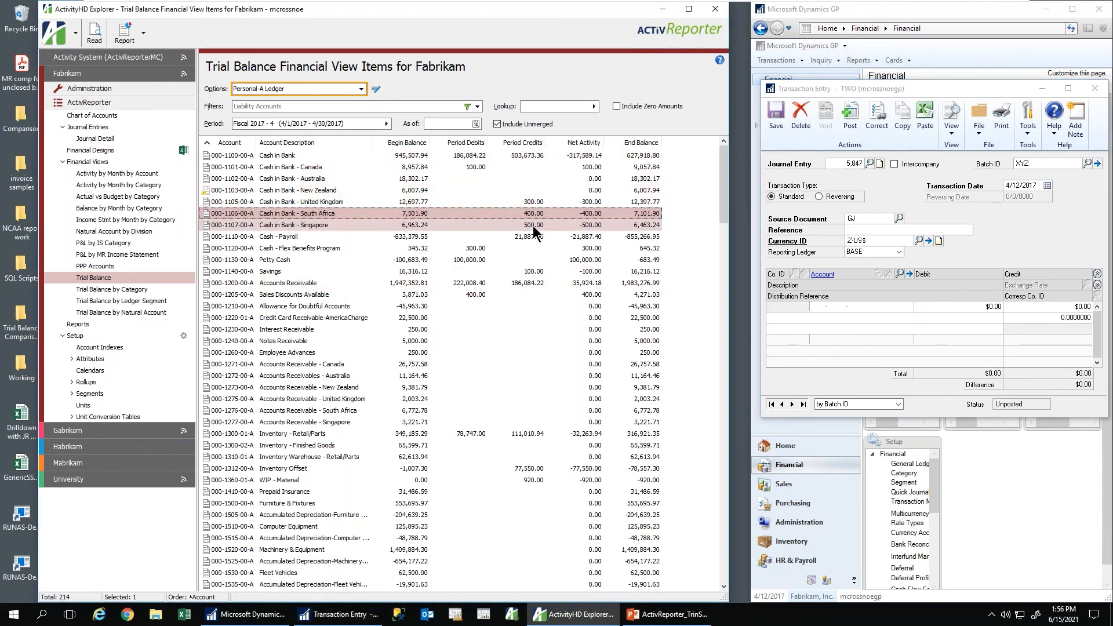
Step: Compare the Trial Balance without and with unmerged entries, leaving them included
left_click(497, 124)
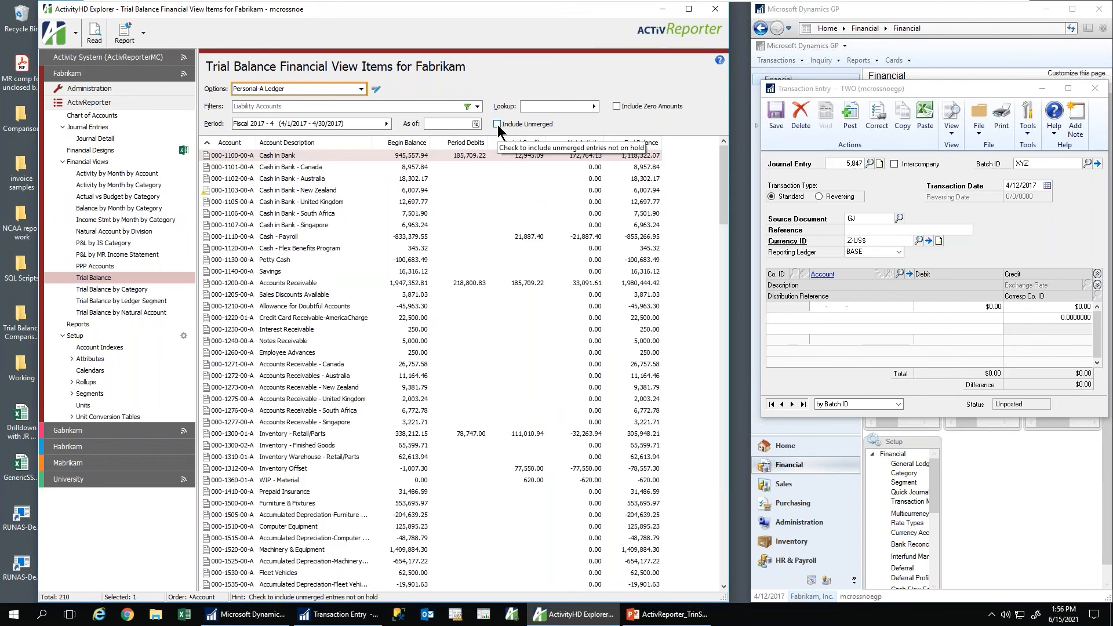
left_click(497, 124)
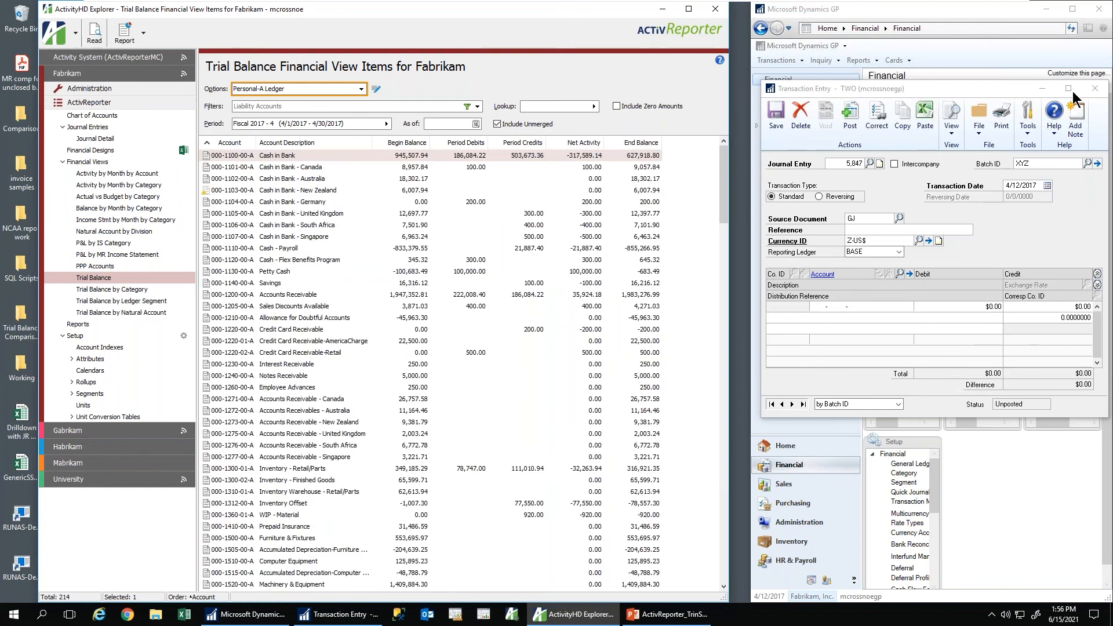
Step: Close the transaction window, delete batch XYZ in Batch Entry, and close Batch Entry
left_click(1096, 89)
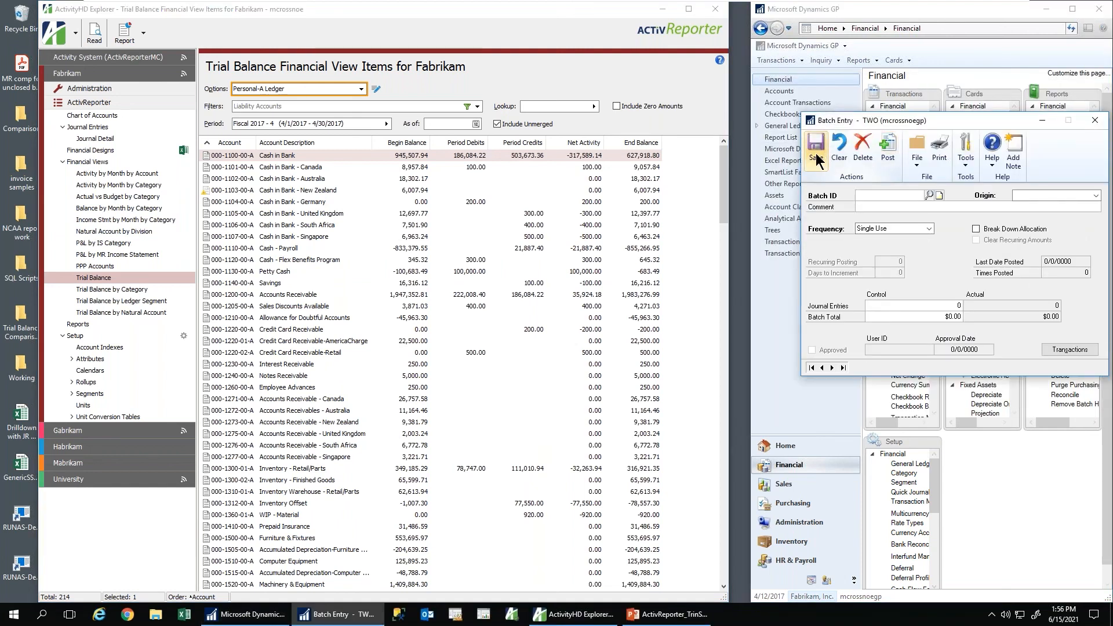
left_click(929, 196)
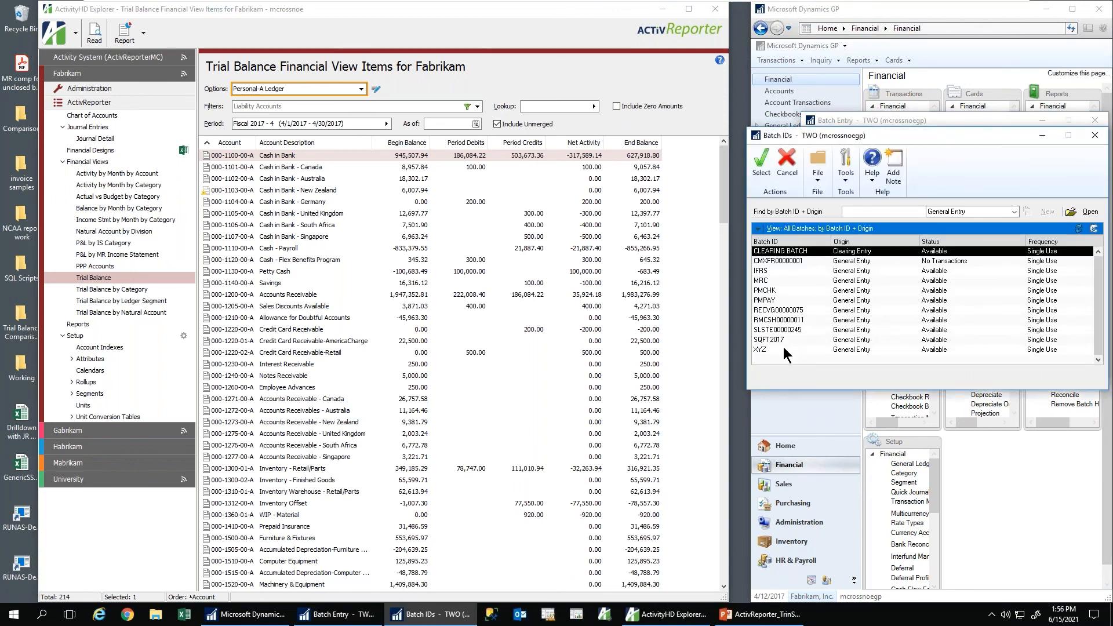
left_click(786, 350)
double_click(781, 348)
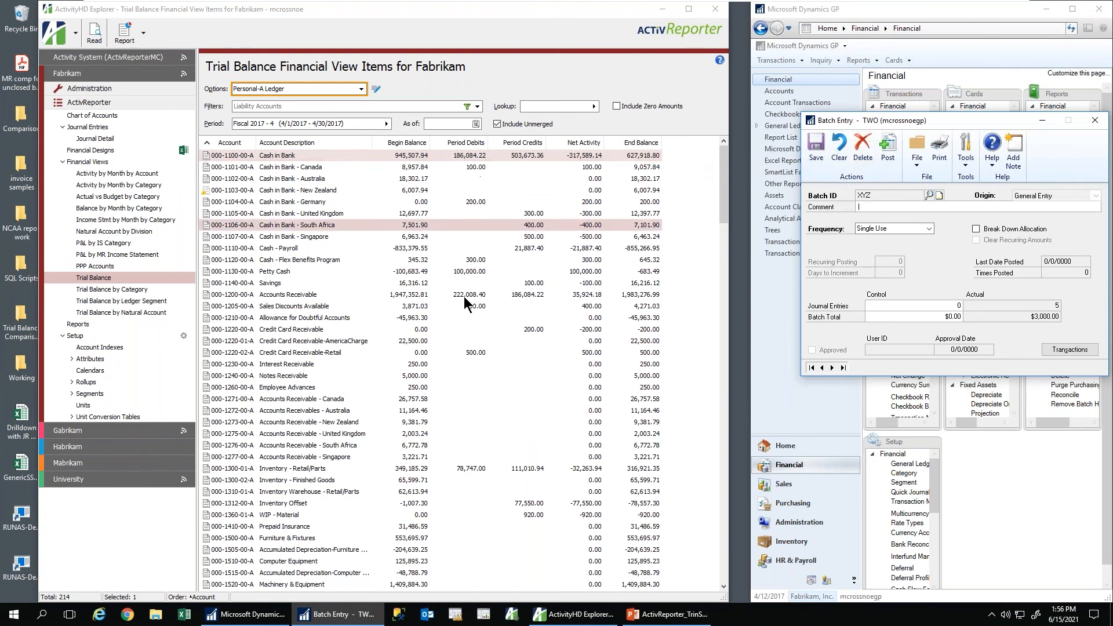
left_click(863, 151)
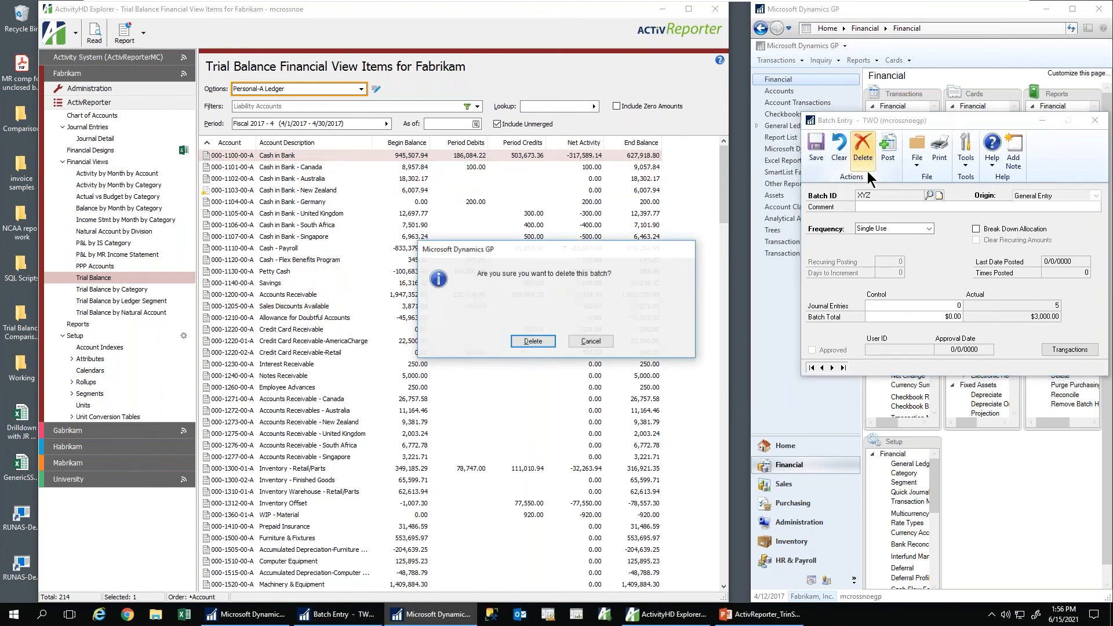
left_click(525, 340)
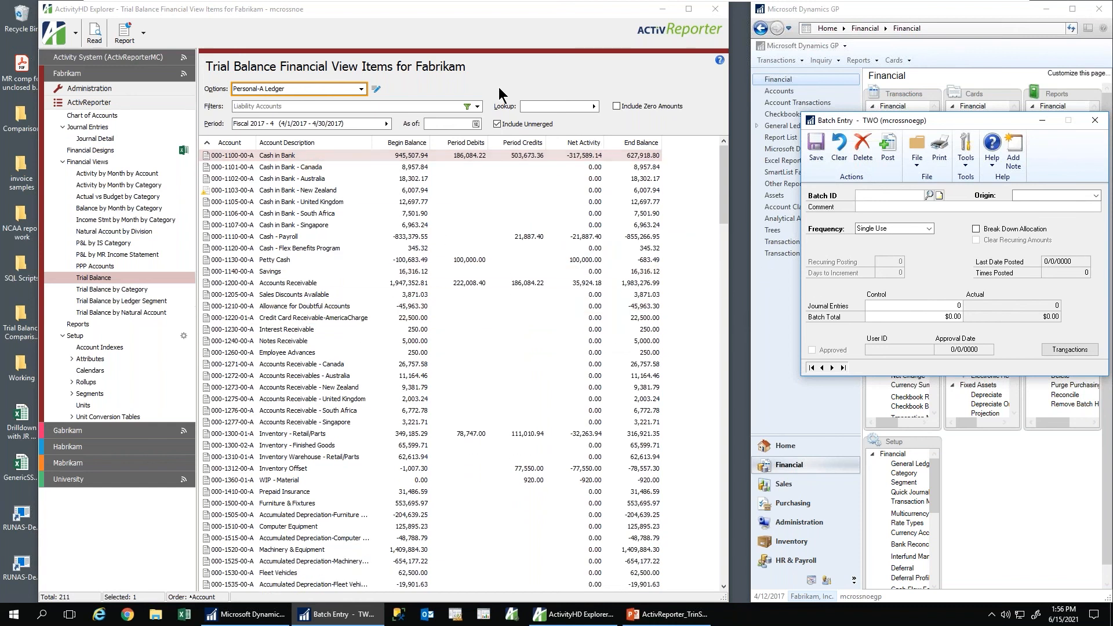
left_click(1095, 122)
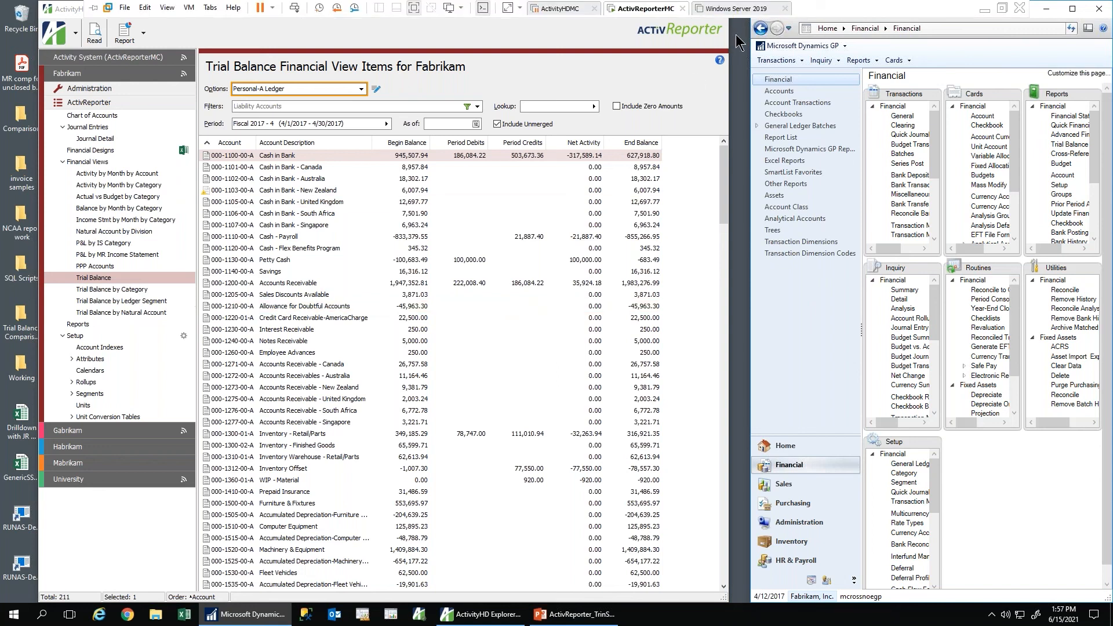
Step: Switch to the PowerPoint presentation, start the slide show from the Demonstration slide, and advance to the Pricing slide
left_click(574, 614)
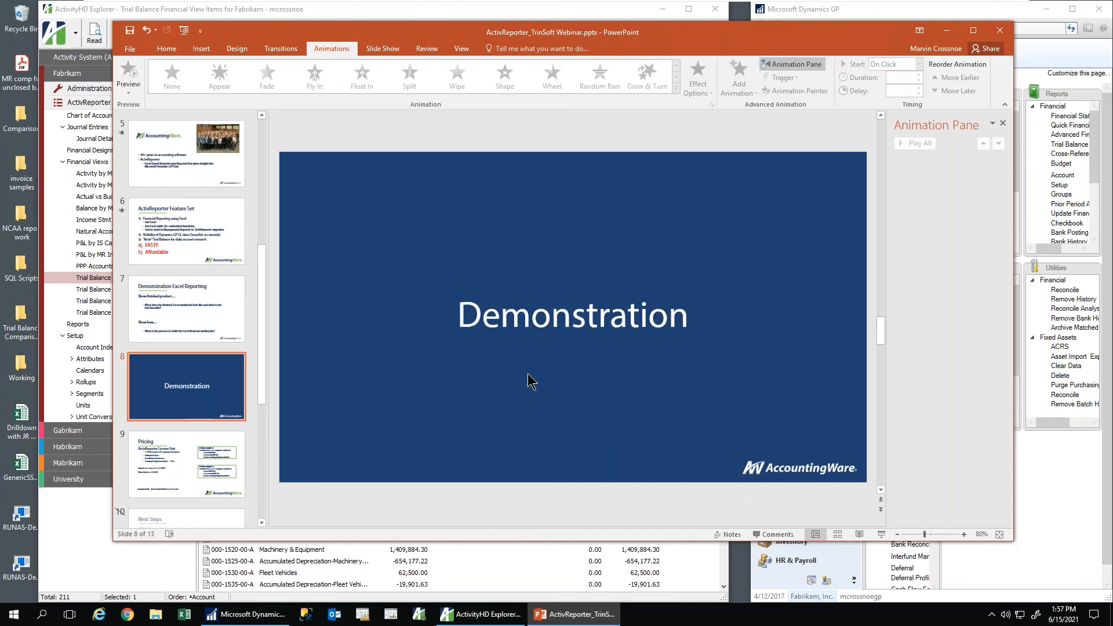
left_click(882, 534)
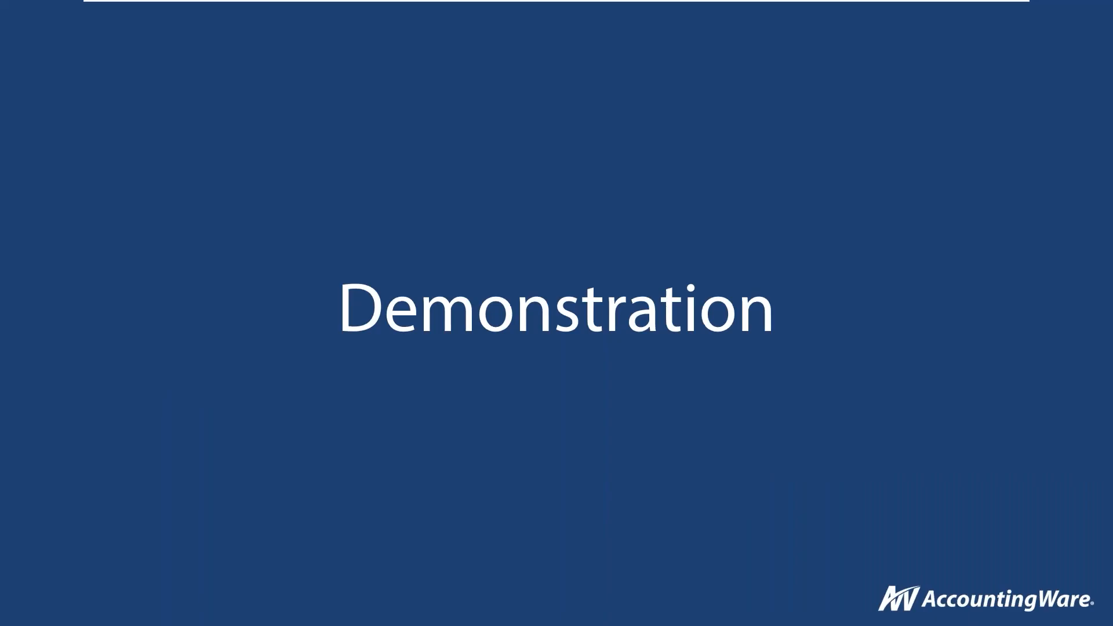
key("Right")
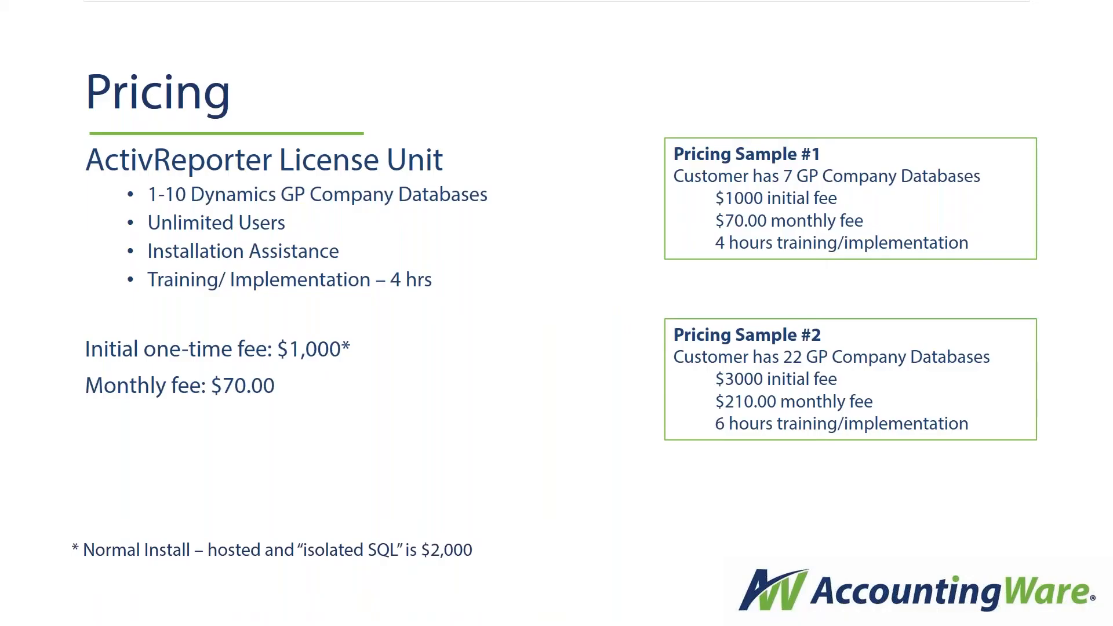